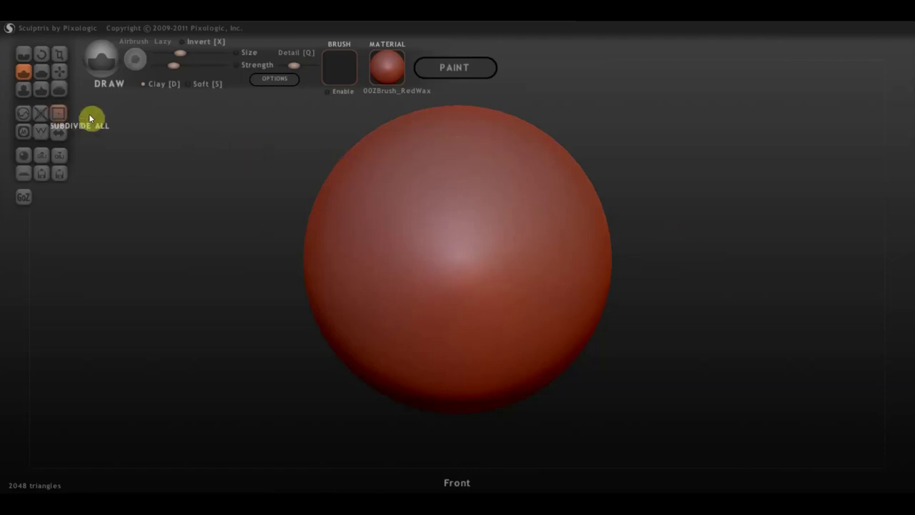
{"action": "left_click", "coordinate": [270, 81]}
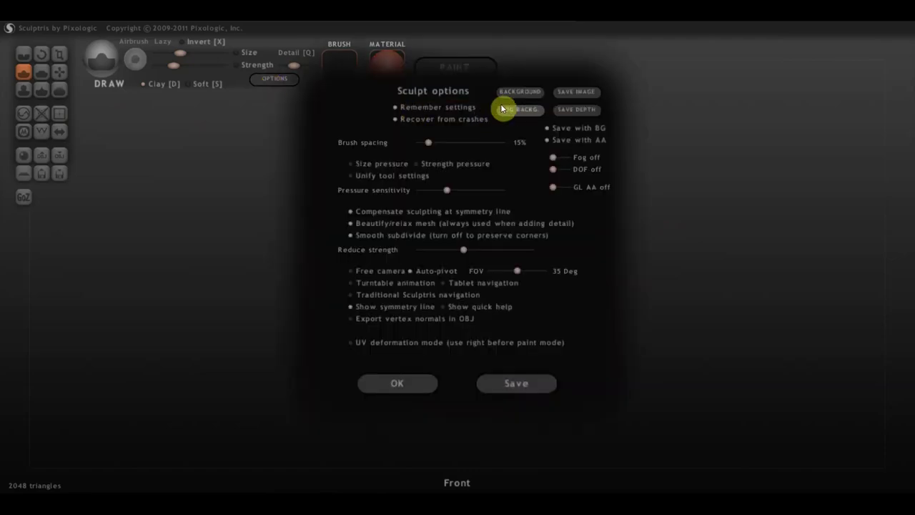
{"action": "left_click", "coordinate": [521, 93]}
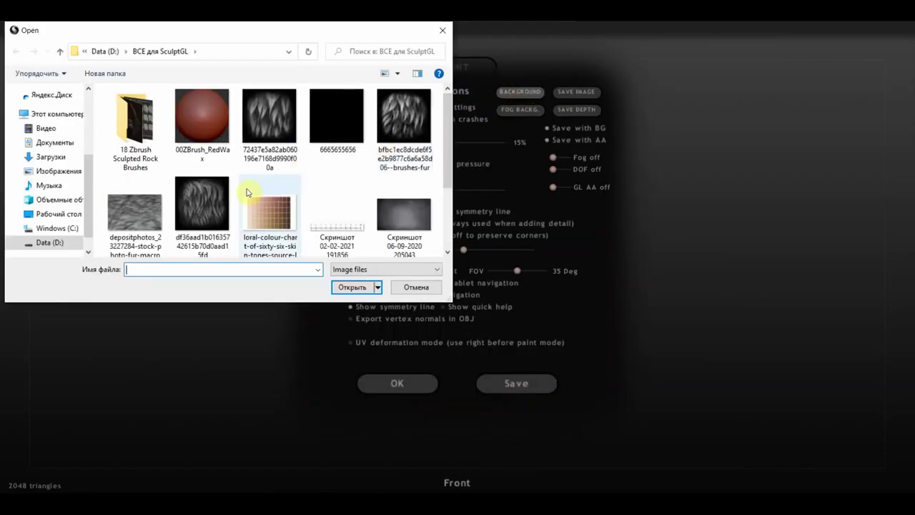
{"action": "left_click", "coordinate": [65, 216]}
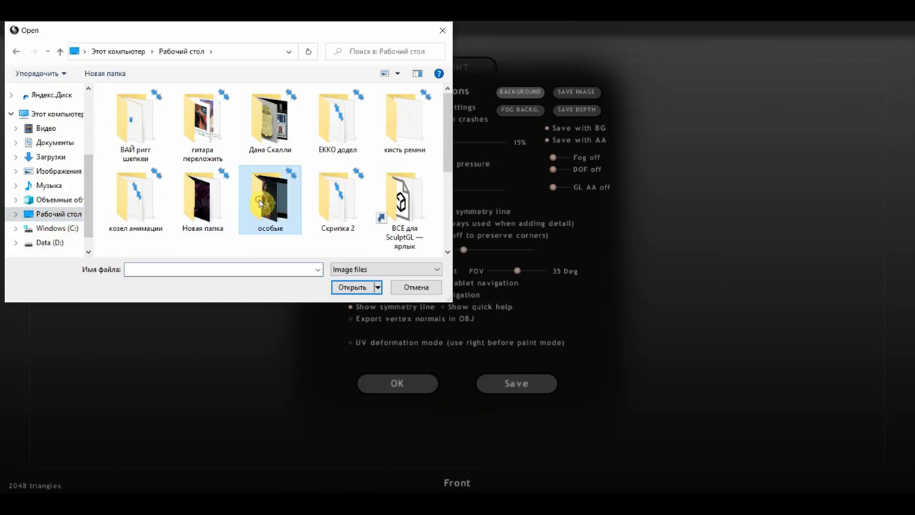
{"action": "scroll", "coordinate": [261, 198], "scroll_direction": "down", "scroll_amount": 5}
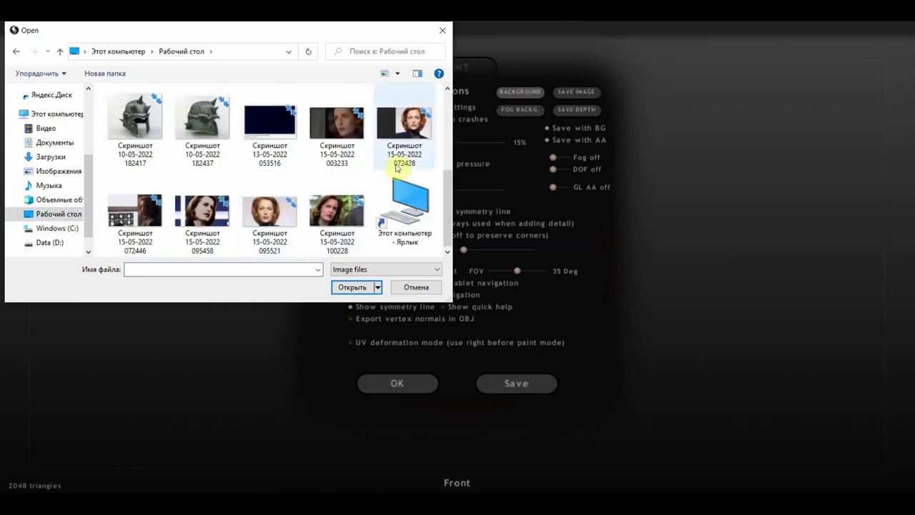
{"action": "left_click", "coordinate": [252, 220]}
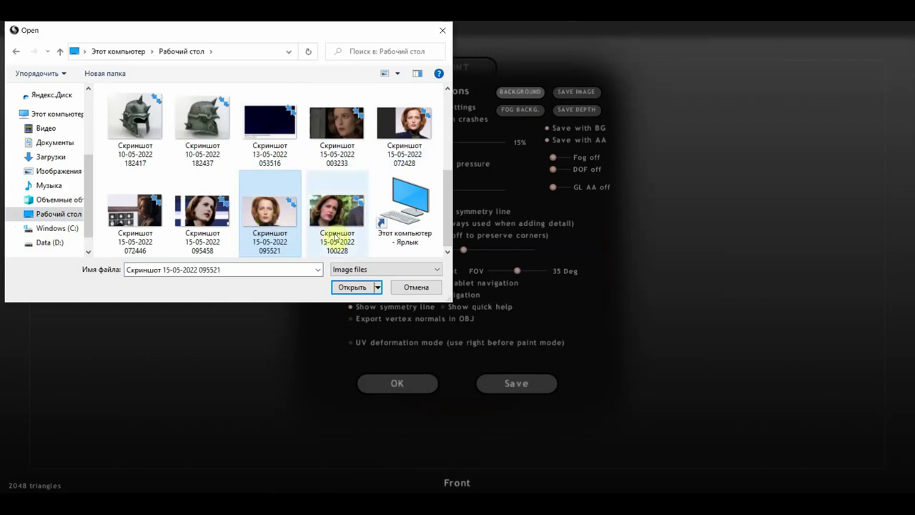
{"action": "left_click", "coordinate": [394, 141]}
{"action": "left_click", "coordinate": [351, 287]}
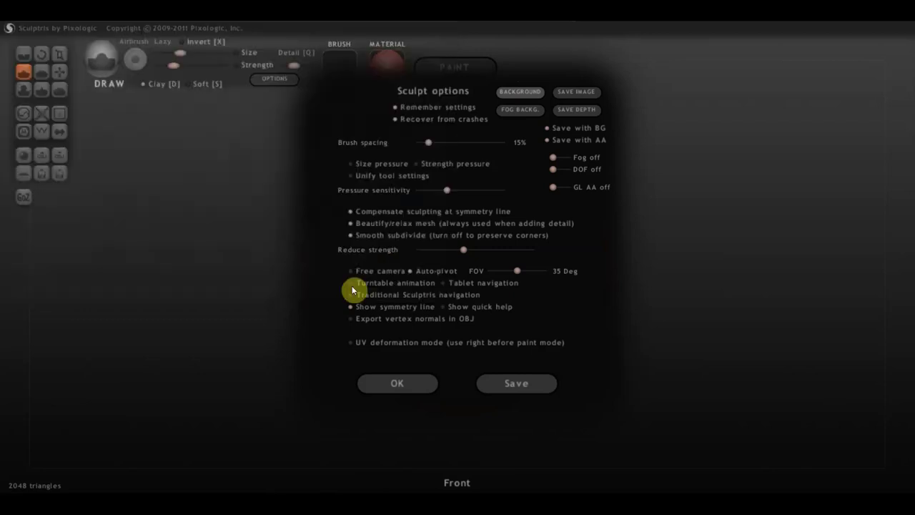
{"action": "left_click", "coordinate": [396, 381]}
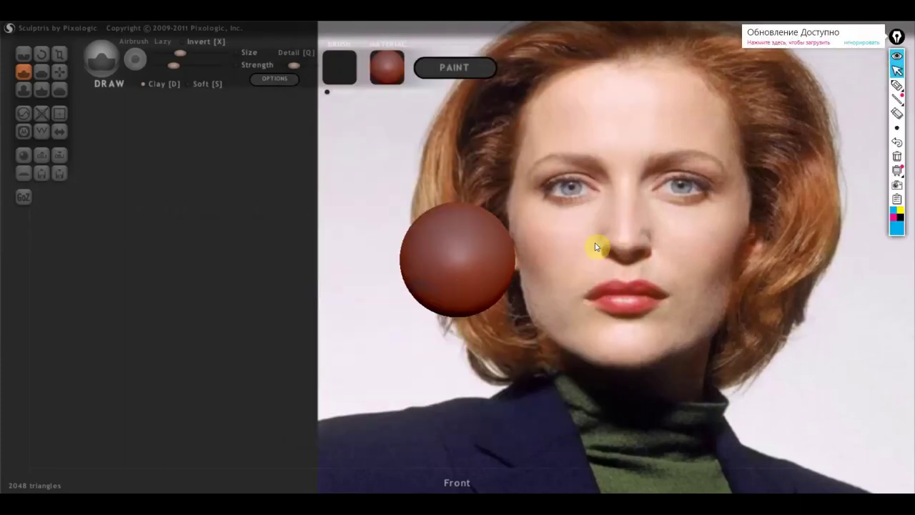
Import Female_PlanesofHead_128 from the 'ВСЕ для SculptGL' folder, discarding the current sphere.
{"action": "left_click", "coordinate": [42, 156]}
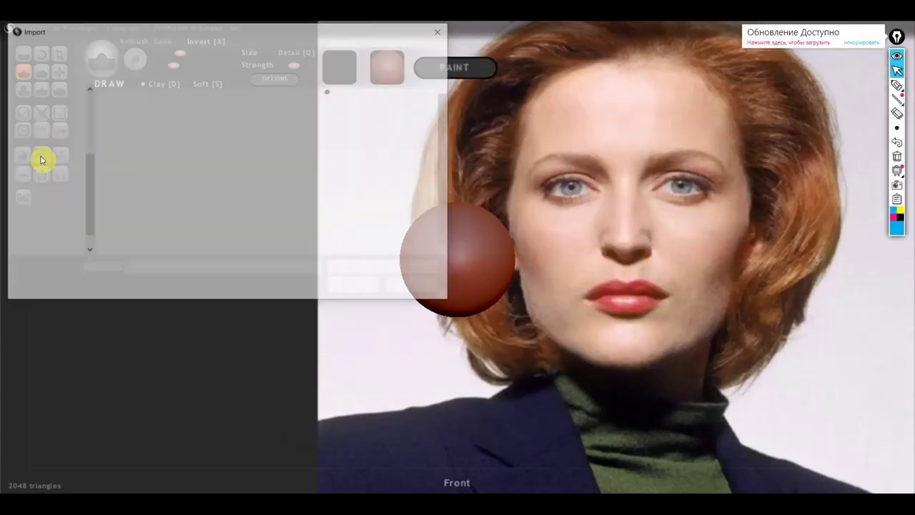
{"action": "scroll", "coordinate": [296, 231], "scroll_direction": "down", "scroll_amount": 1}
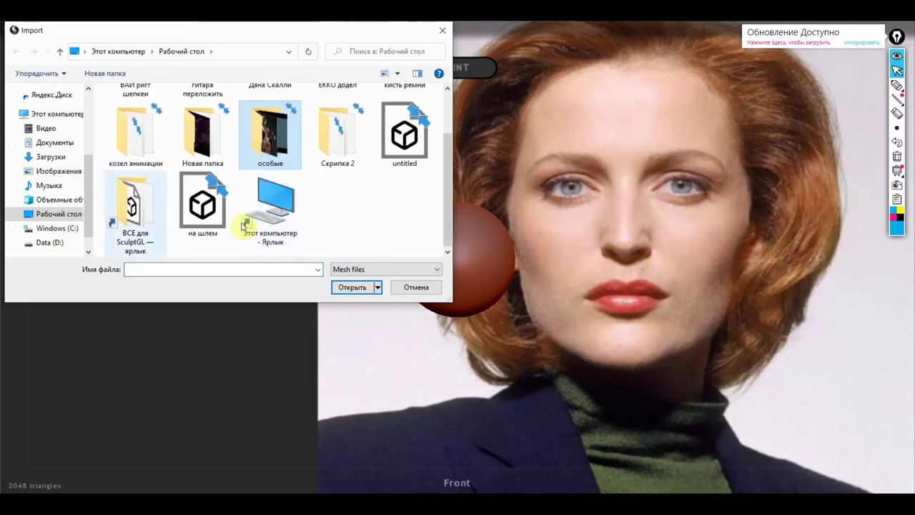
{"action": "double_click", "coordinate": [124, 213]}
{"action": "double_click", "coordinate": [268, 120]}
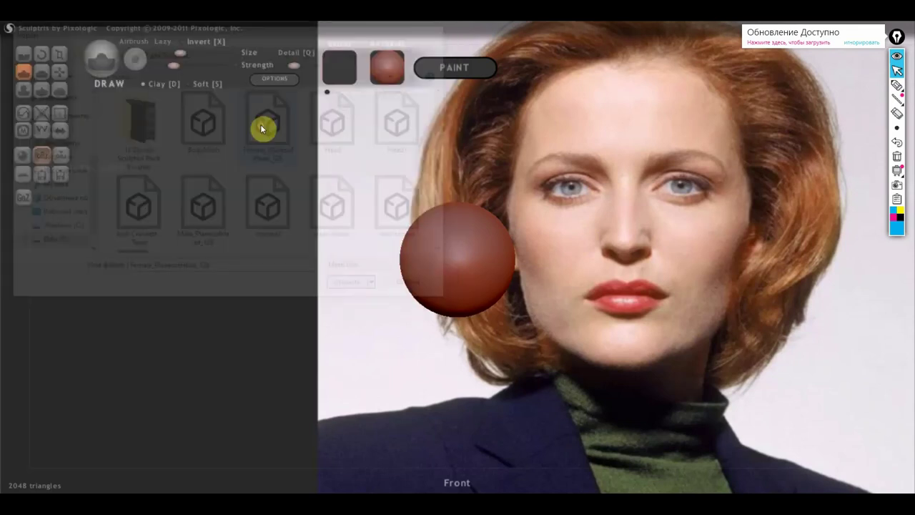
{"action": "left_click", "coordinate": [418, 280]}
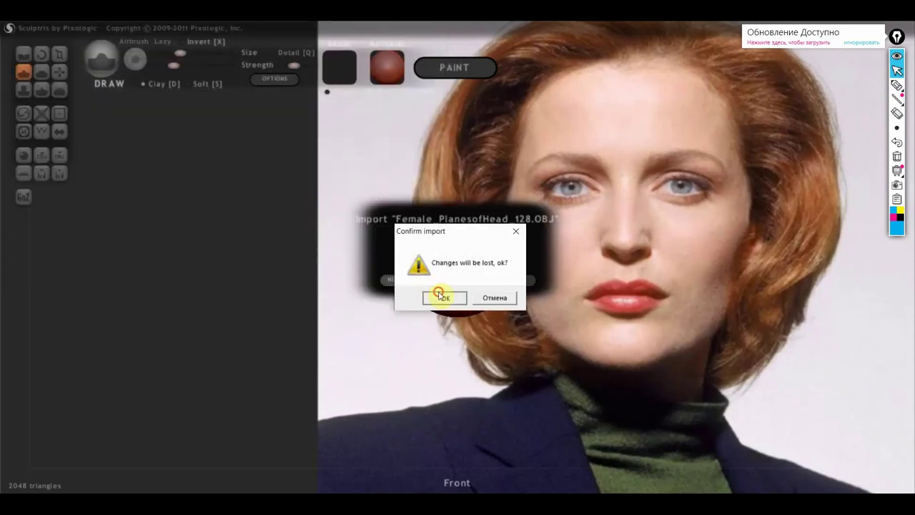
{"action": "left_click", "coordinate": [439, 294]}
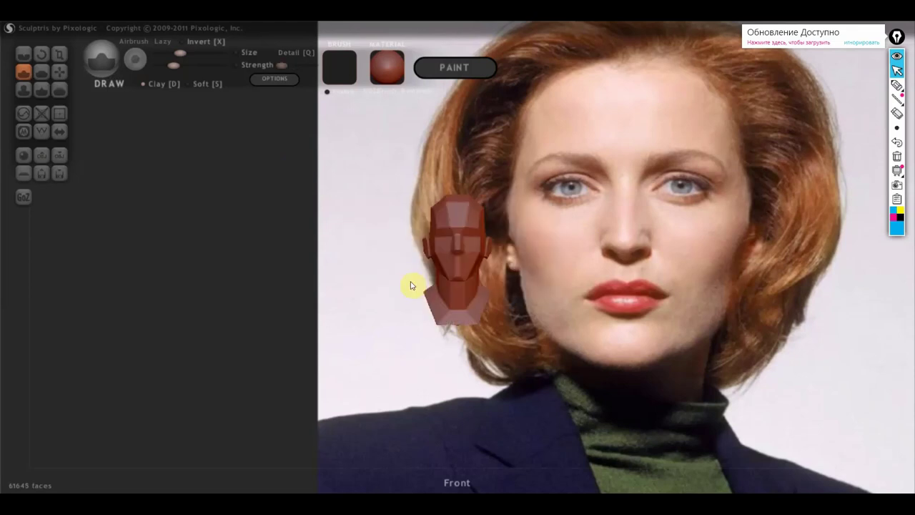
{"action": "scroll", "coordinate": [516, 286], "scroll_direction": "up", "scroll_amount": 1}
Zoom in, enable symmetry discarding asymmetric details, and move the head left of the photo.
{"action": "scroll", "coordinate": [516, 286], "scroll_direction": "up", "scroll_amount": 3}
{"action": "scroll", "coordinate": [516, 286], "scroll_direction": "up", "scroll_amount": 2}
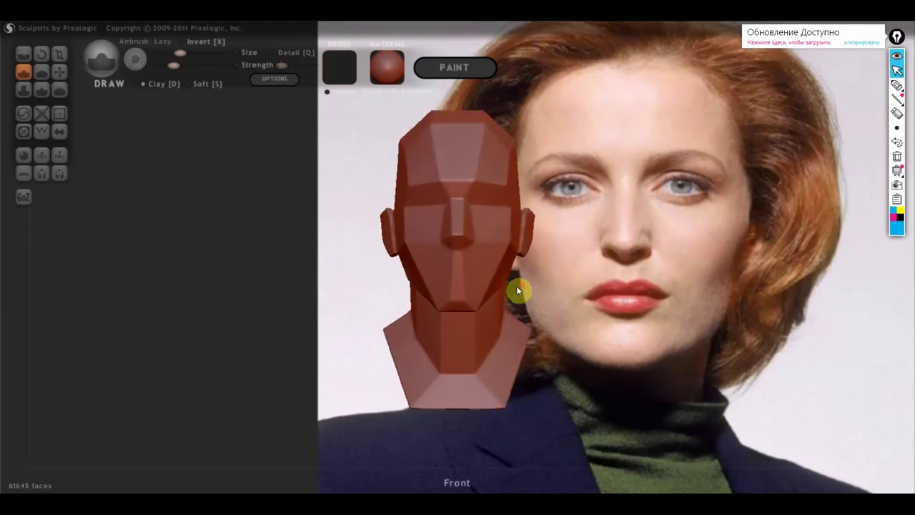
{"action": "left_click", "coordinate": [60, 132]}
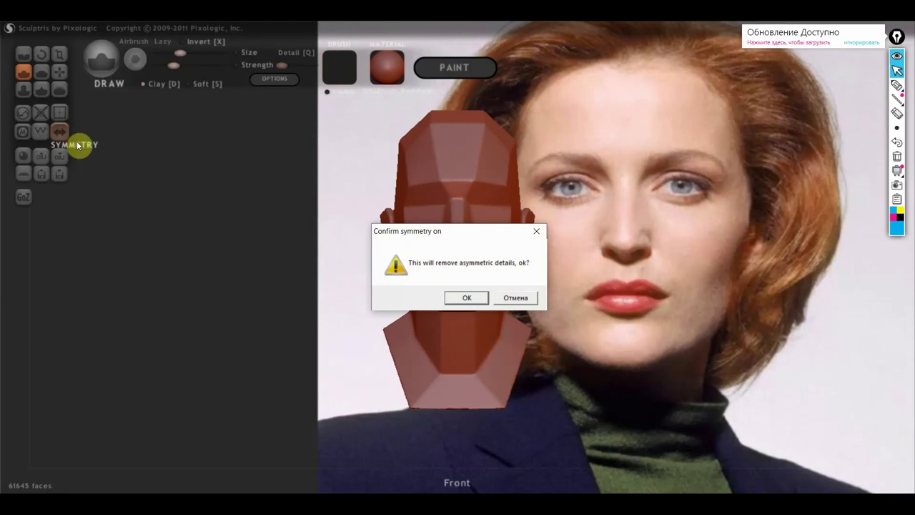
{"action": "left_click", "coordinate": [468, 299]}
{"action": "left_click", "coordinate": [511, 295]}
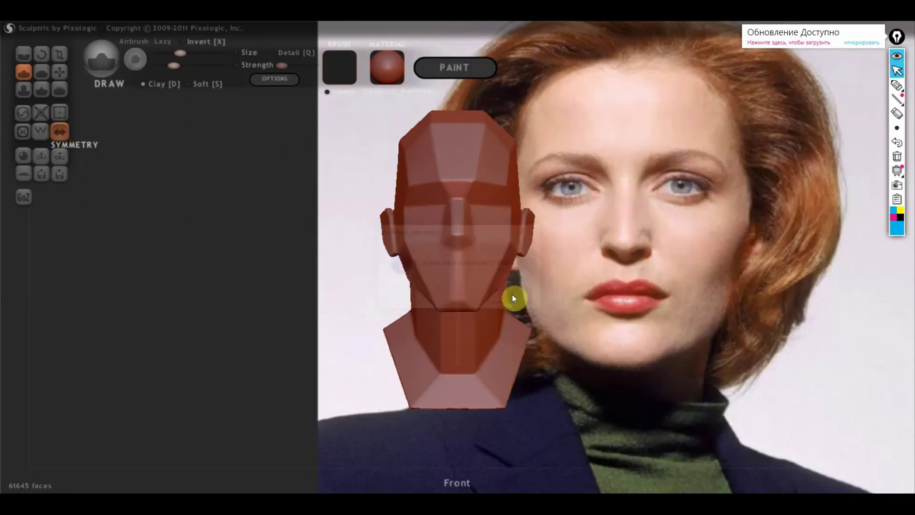
{"action": "mouse_move", "coordinate": [576, 260]}
{"action": "left_mouse_down", "text": "alt"}
{"action": "mouse_move", "coordinate": [531, 285]}
{"action": "mouse_move", "coordinate": [438, 276]}
{"action": "left_mouse_up", "text": "alt"}
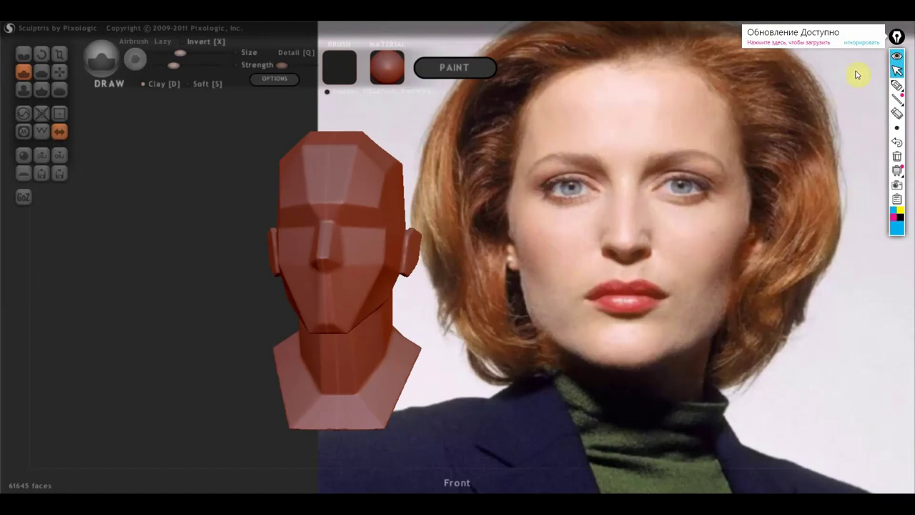
{"action": "left_click", "coordinate": [897, 85]}
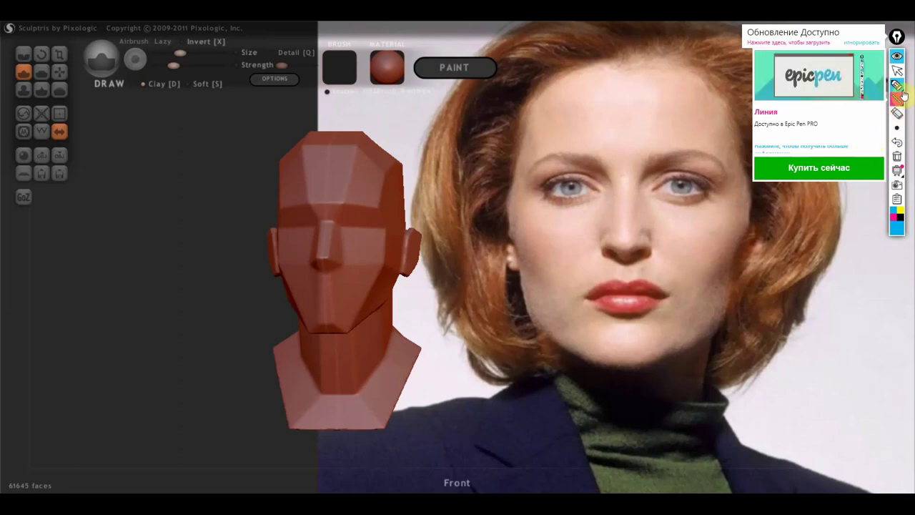
Activate the Epic Pen and draw a centre line from the forehead to the lips.
{"action": "left_click", "coordinate": [899, 87]}
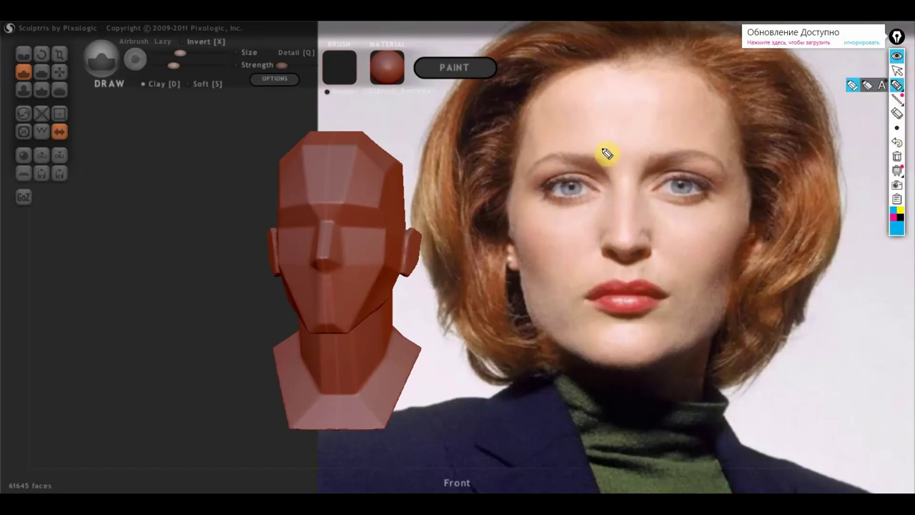
{"action": "left_click_drag", "start_coordinate": [602, 150], "coordinate": [606, 290]}
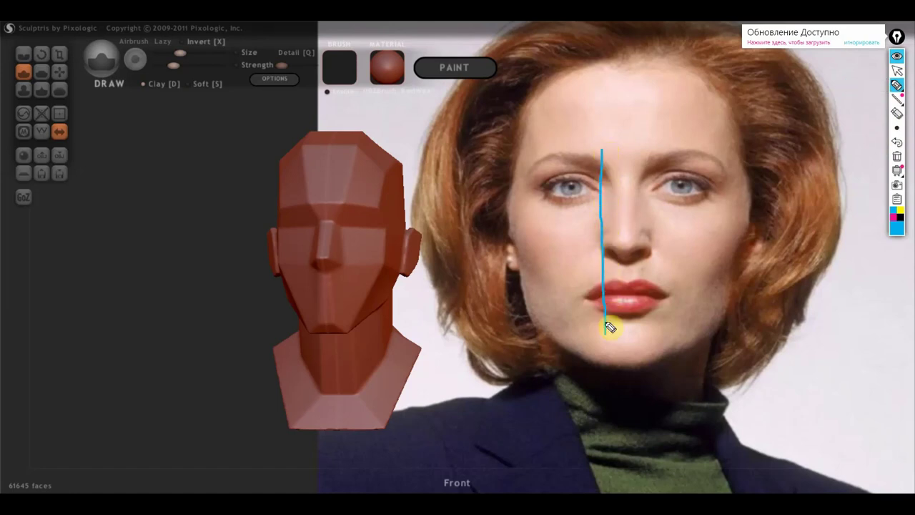
Extend the centre line to the chin and mark the nose base, nose tip, brows and left eye.
{"action": "left_click_drag", "start_coordinate": [607, 290], "coordinate": [605, 341]}
{"action": "left_click_drag", "start_coordinate": [604, 240], "coordinate": [649, 244]}
{"action": "left_click_drag", "start_coordinate": [625, 229], "coordinate": [624, 242]}
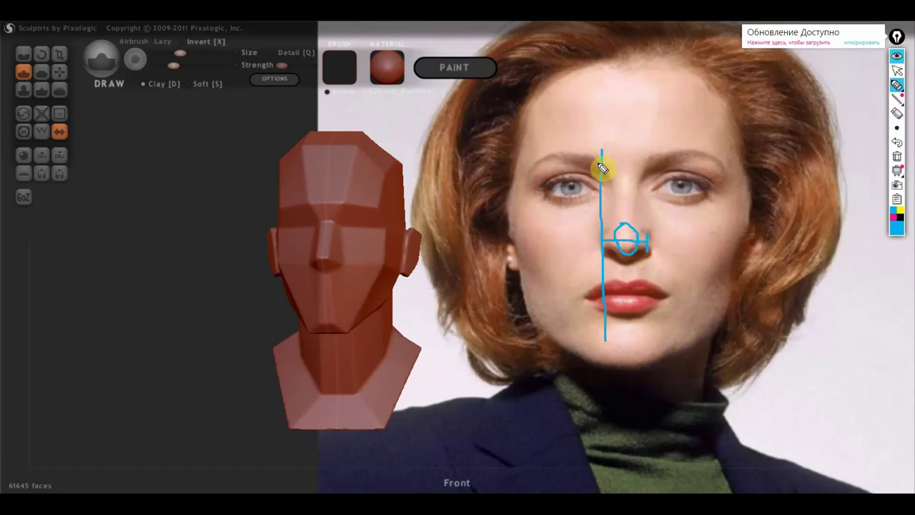
{"action": "left_click_drag", "start_coordinate": [609, 176], "coordinate": [613, 190]}
{"action": "left_click_drag", "start_coordinate": [650, 159], "coordinate": [638, 183]}
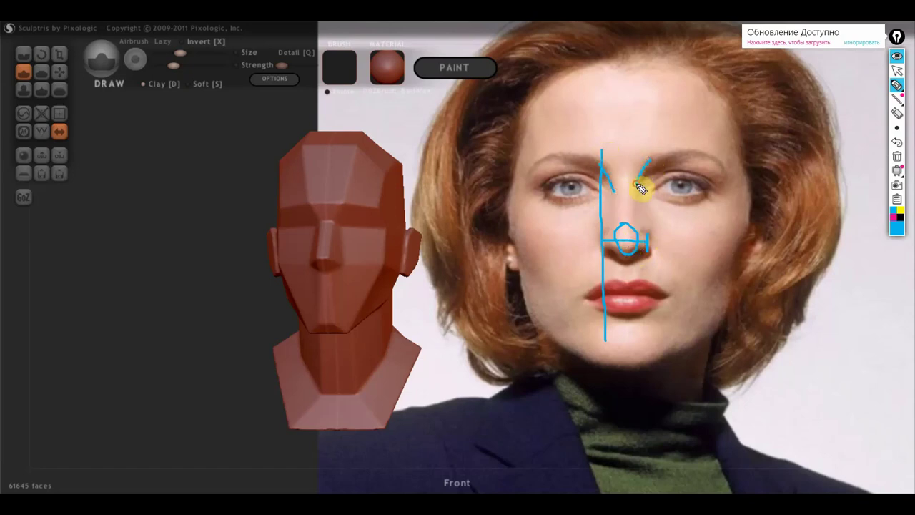
{"action": "mouse_move", "coordinate": [538, 162]}
{"action": "left_mouse_down"}
{"action": "mouse_move", "coordinate": [546, 211]}
{"action": "mouse_move", "coordinate": [599, 190]}
{"action": "left_mouse_up"}
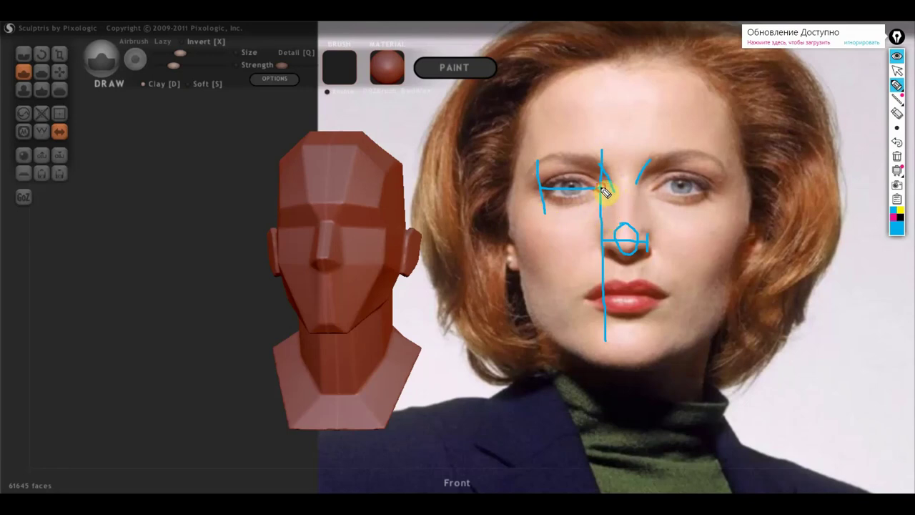
{"action": "left_click_drag", "start_coordinate": [604, 166], "coordinate": [612, 202]}
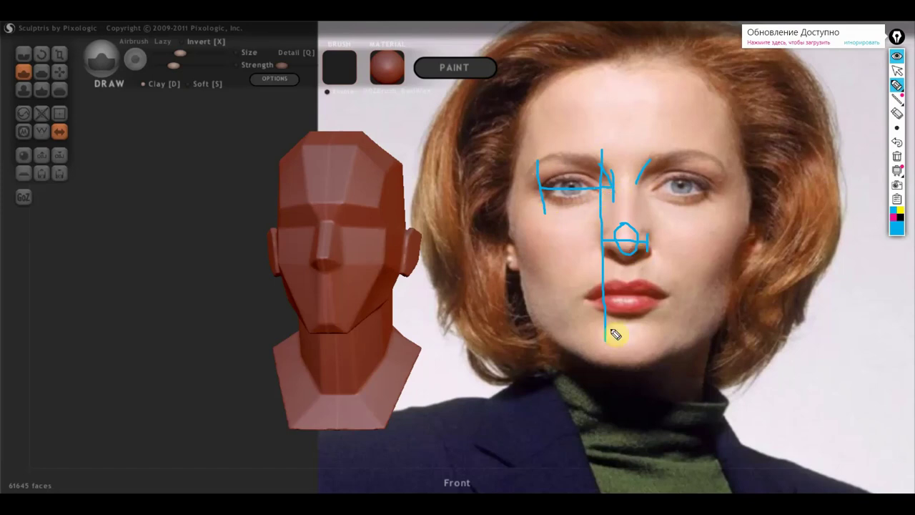
Mark the mouth corner, inner eye corner, lower lip shadow, a box around the chin, and the left jawline.
{"action": "mouse_move", "coordinate": [602, 286]}
{"action": "left_mouse_down"}
{"action": "mouse_move", "coordinate": [589, 297]}
{"action": "mouse_move", "coordinate": [605, 308]}
{"action": "left_mouse_up"}
{"action": "left_click_drag", "start_coordinate": [605, 177], "coordinate": [613, 187]}
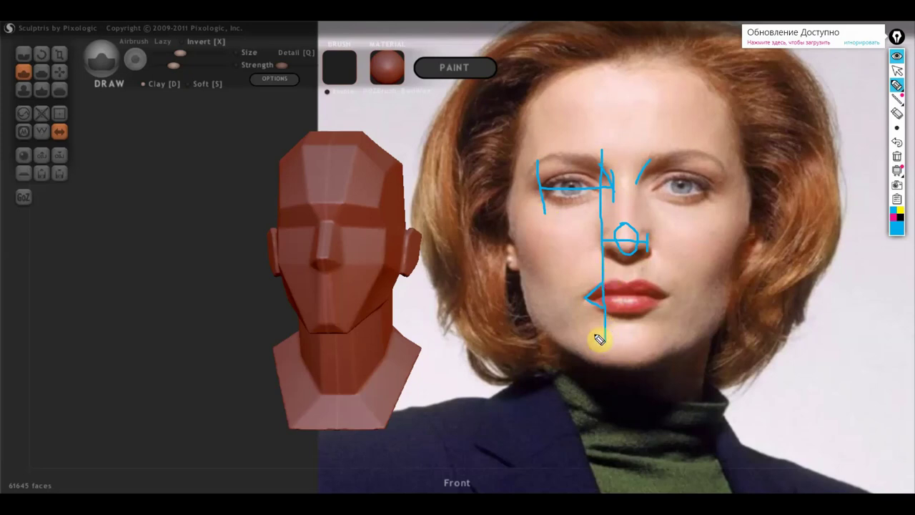
{"action": "left_click_drag", "start_coordinate": [593, 330], "coordinate": [652, 333]}
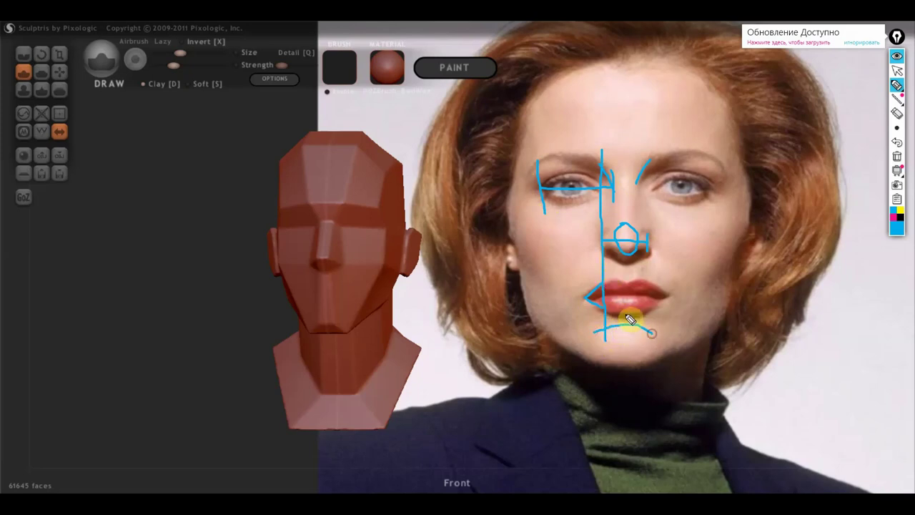
{"action": "left_click_drag", "start_coordinate": [612, 322], "coordinate": [647, 319]}
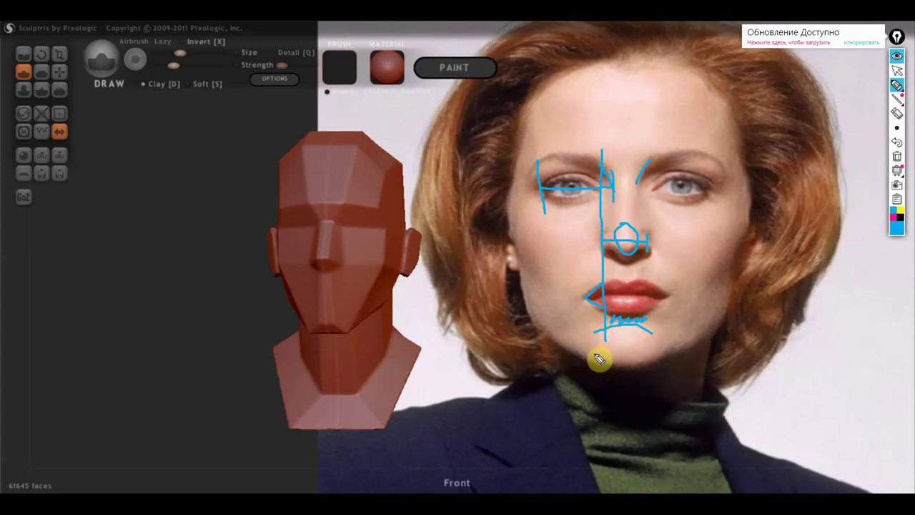
{"action": "left_click_drag", "start_coordinate": [583, 325], "coordinate": [585, 375]}
{"action": "left_click_drag", "start_coordinate": [665, 319], "coordinate": [665, 365]}
{"action": "mouse_move", "coordinate": [585, 355]}
{"action": "left_mouse_down"}
{"action": "mouse_move", "coordinate": [621, 369]}
{"action": "mouse_move", "coordinate": [664, 360]}
{"action": "left_mouse_up"}
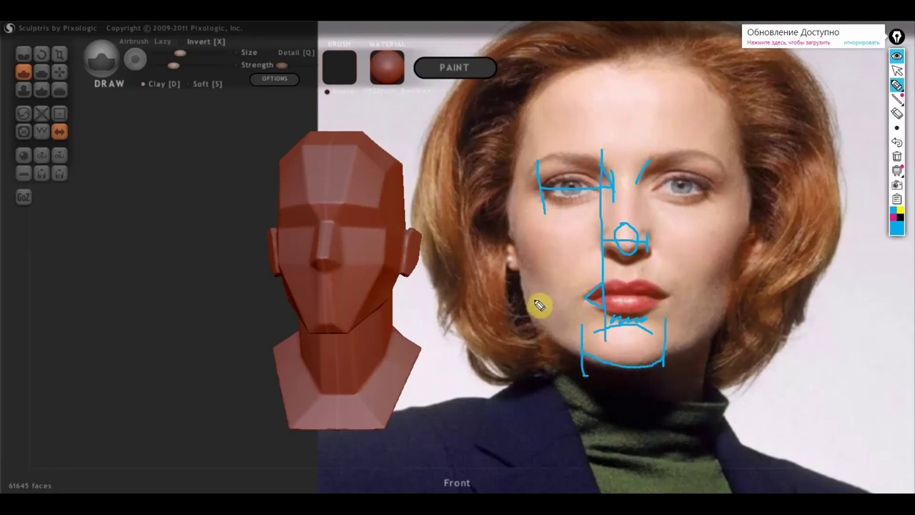
{"action": "mouse_move", "coordinate": [519, 264]}
{"action": "left_mouse_down"}
{"action": "mouse_move", "coordinate": [533, 316]}
{"action": "mouse_move", "coordinate": [568, 348]}
{"action": "left_mouse_up"}
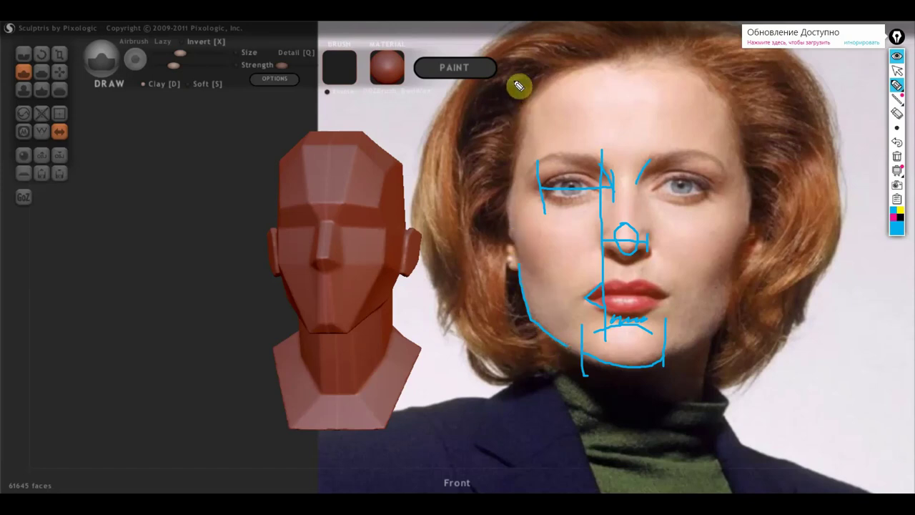
Frame the face with lines over the head top, right and left outlines, and an eye diagonal.
{"action": "mouse_move", "coordinate": [548, 53]}
{"action": "left_mouse_down"}
{"action": "mouse_move", "coordinate": [739, 68]}
{"action": "mouse_move", "coordinate": [749, 336]}
{"action": "mouse_move", "coordinate": [741, 349]}
{"action": "mouse_move", "coordinate": [674, 354]}
{"action": "left_mouse_up"}
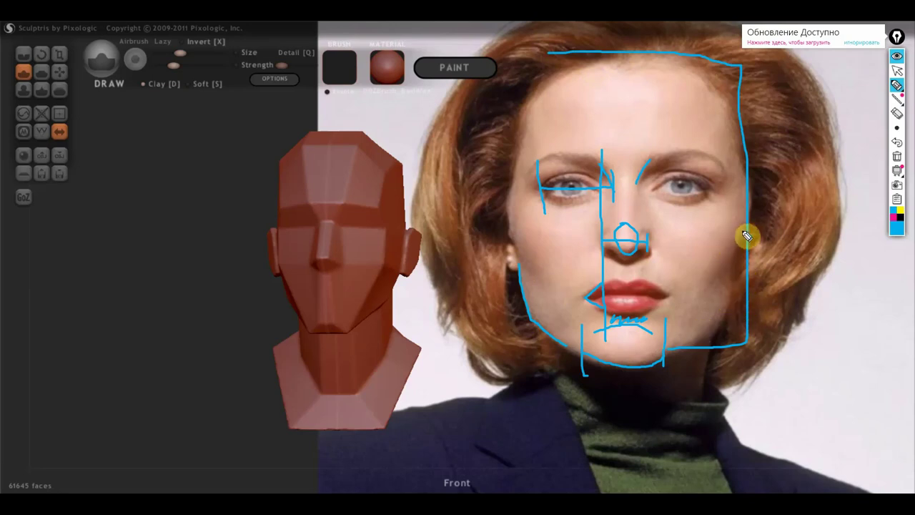
{"action": "mouse_move", "coordinate": [746, 230]}
{"action": "left_mouse_down"}
{"action": "mouse_move", "coordinate": [743, 331]}
{"action": "mouse_move", "coordinate": [664, 349]}
{"action": "left_mouse_up"}
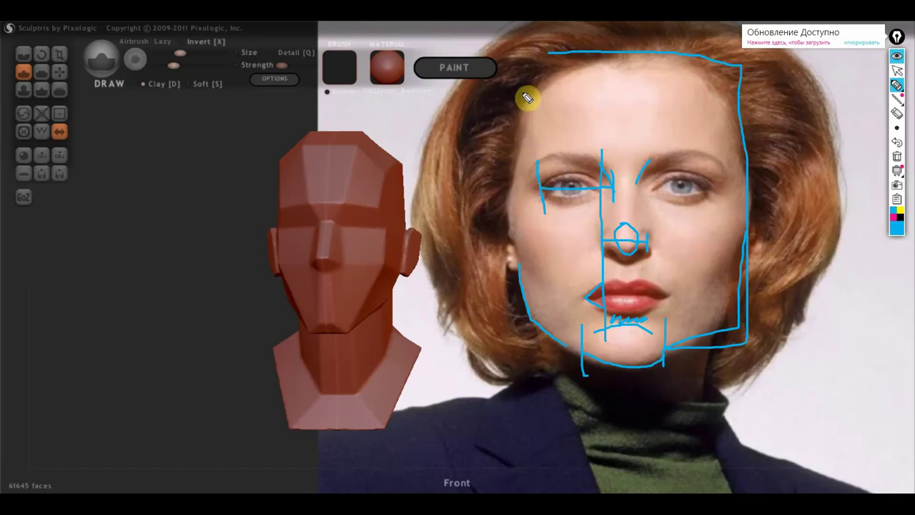
{"action": "mouse_move", "coordinate": [530, 99]}
{"action": "left_mouse_down"}
{"action": "mouse_move", "coordinate": [515, 186]}
{"action": "mouse_move", "coordinate": [536, 263]}
{"action": "mouse_move", "coordinate": [525, 262]}
{"action": "mouse_move", "coordinate": [547, 286]}
{"action": "mouse_move", "coordinate": [583, 259]}
{"action": "left_mouse_up"}
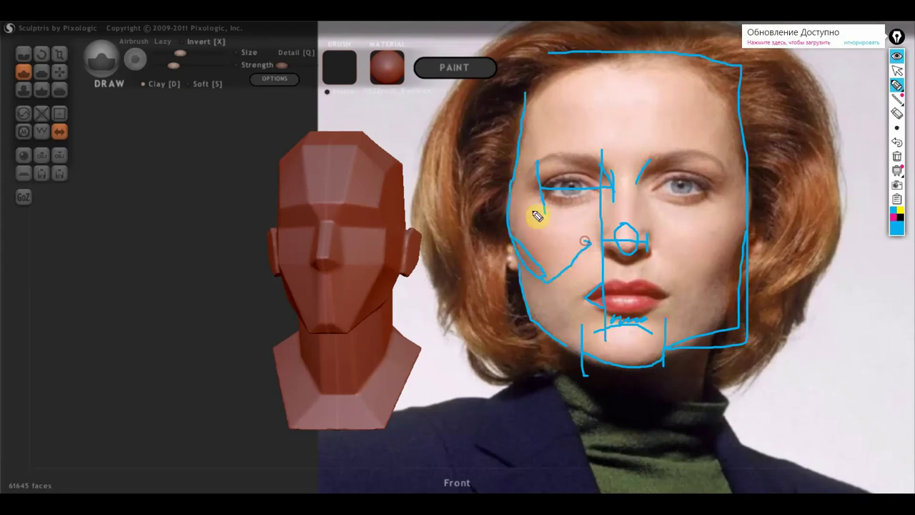
{"action": "mouse_move", "coordinate": [510, 179]}
{"action": "left_mouse_down"}
{"action": "mouse_move", "coordinate": [557, 221]}
{"action": "mouse_move", "coordinate": [608, 207]}
{"action": "mouse_move", "coordinate": [589, 221]}
{"action": "left_mouse_up"}
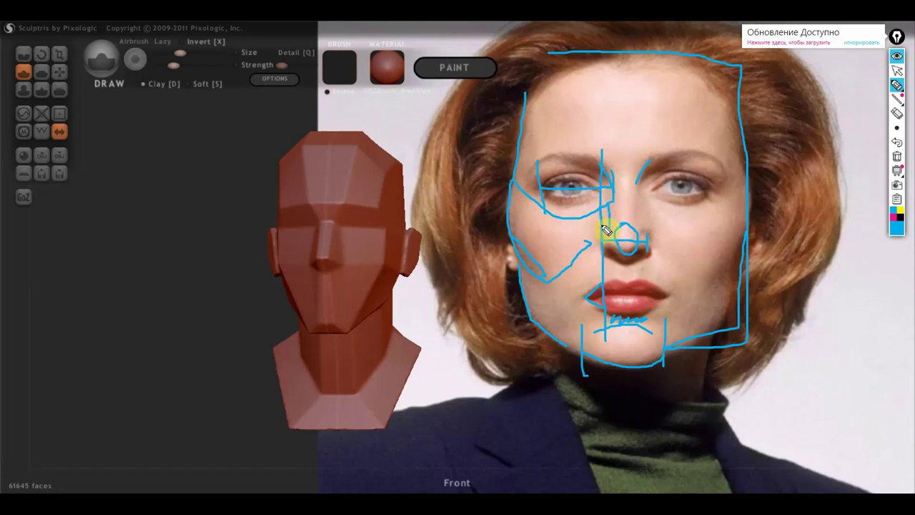
Hatch the left cheek planes, outline the nose base, and trace the right cheek-to-jaw plane.
{"action": "left_click_drag", "start_coordinate": [603, 213], "coordinate": [545, 312]}
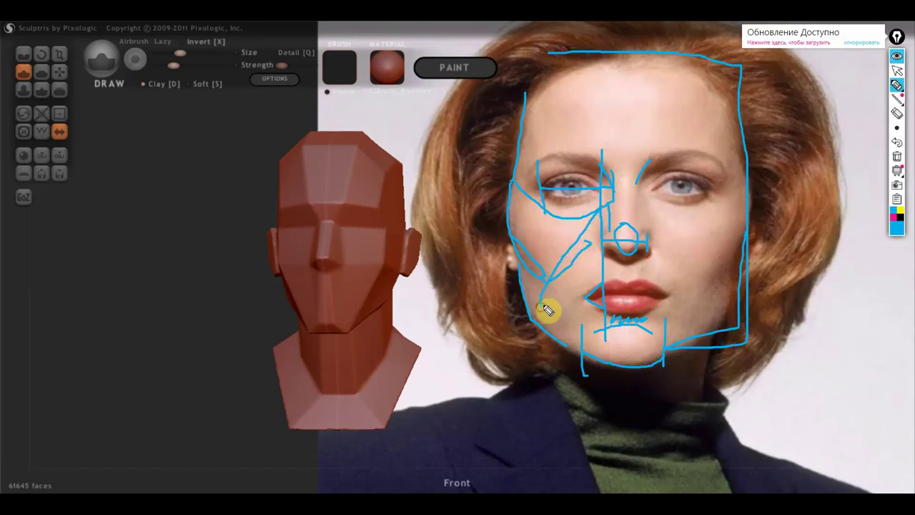
{"action": "mouse_move", "coordinate": [604, 245]}
{"action": "left_mouse_down"}
{"action": "mouse_move", "coordinate": [604, 228]}
{"action": "mouse_move", "coordinate": [551, 290]}
{"action": "left_mouse_up"}
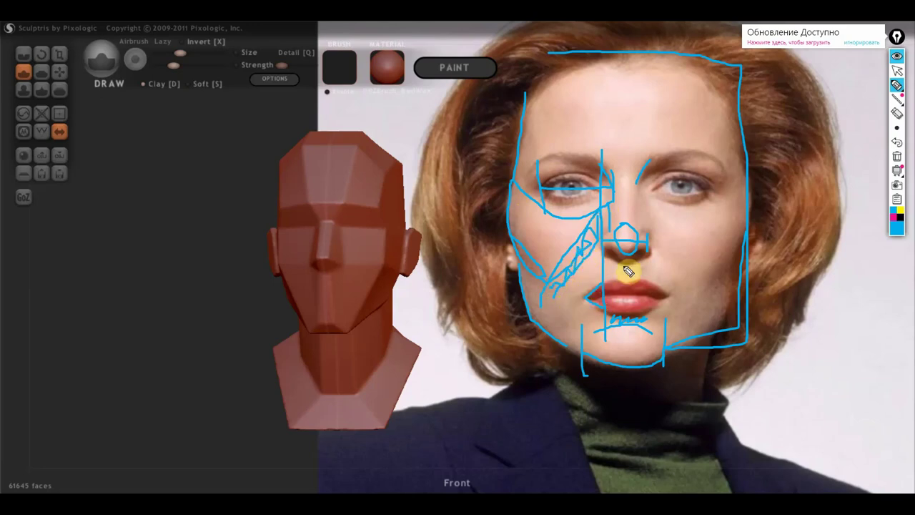
{"action": "left_click_drag", "start_coordinate": [633, 263], "coordinate": [616, 281]}
{"action": "left_click_drag", "start_coordinate": [648, 241], "coordinate": [655, 331]}
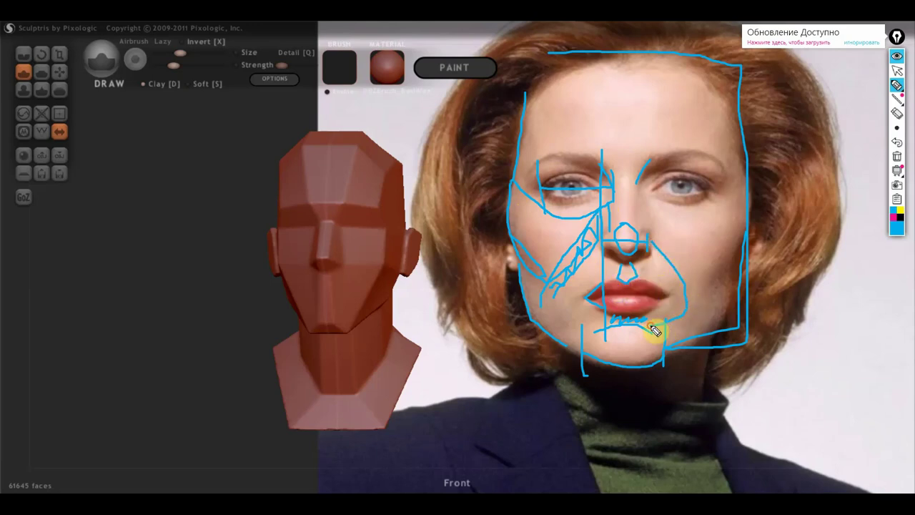
{"action": "mouse_move", "coordinate": [656, 242]}
{"action": "left_mouse_down"}
{"action": "mouse_move", "coordinate": [710, 275]}
{"action": "mouse_move", "coordinate": [741, 250]}
{"action": "mouse_move", "coordinate": [739, 236]}
{"action": "left_mouse_up"}
{"action": "left_click_drag", "start_coordinate": [648, 199], "coordinate": [651, 236]}
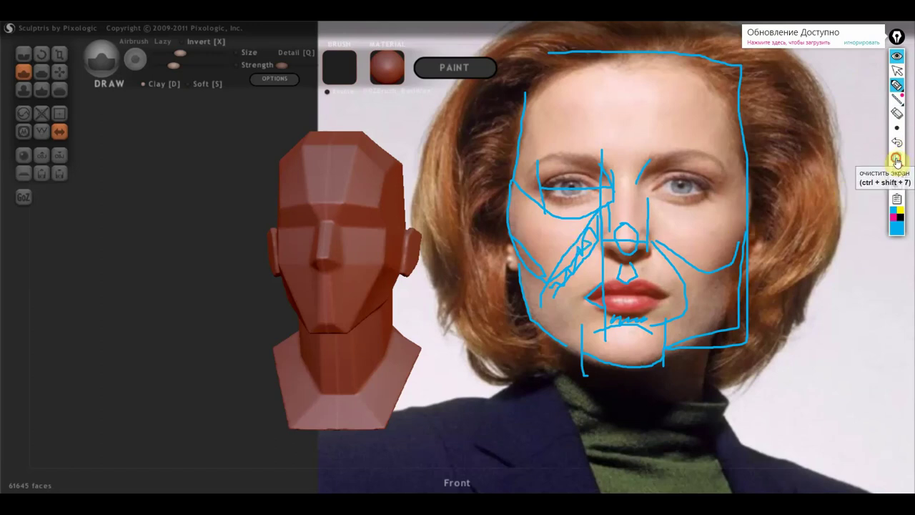
Clear the Epic Pen sketch and align the enlarged head in front view beside the portrait.
{"action": "left_click", "coordinate": [897, 156]}
{"action": "left_click", "coordinate": [897, 69]}
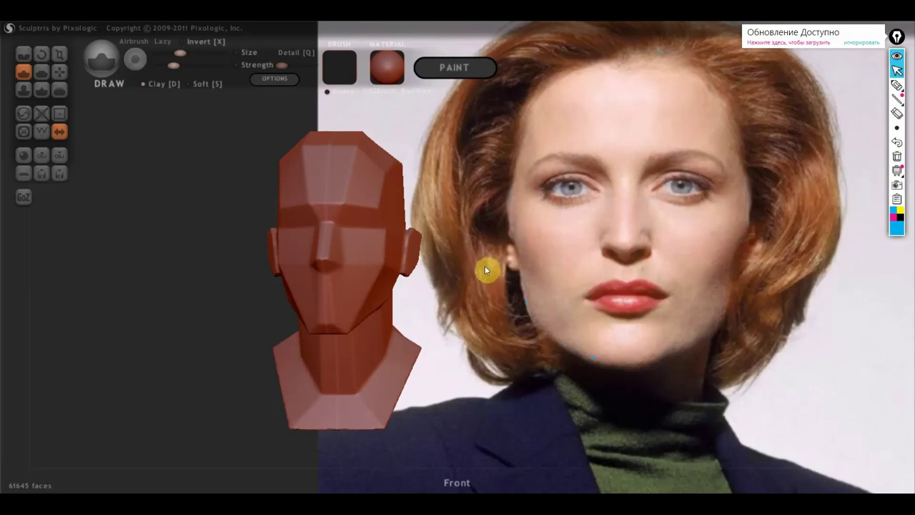
{"action": "mouse_move", "coordinate": [475, 265]}
{"action": "left_mouse_down"}
{"action": "mouse_move", "coordinate": [549, 267]}
{"action": "mouse_move", "coordinate": [521, 268]}
{"action": "mouse_move", "coordinate": [658, 239]}
{"action": "left_mouse_up"}
{"action": "mouse_move", "coordinate": [632, 281]}
{"action": "left_mouse_down", "text": "shift"}
{"action": "mouse_move", "coordinate": [631, 299]}
{"action": "mouse_move", "coordinate": [704, 296]}
{"action": "mouse_move", "coordinate": [605, 295]}
{"action": "mouse_move", "coordinate": [592, 317]}
{"action": "left_mouse_up", "text": "shift"}
{"action": "scroll", "coordinate": [604, 291], "scroll_direction": "up", "scroll_amount": 2}
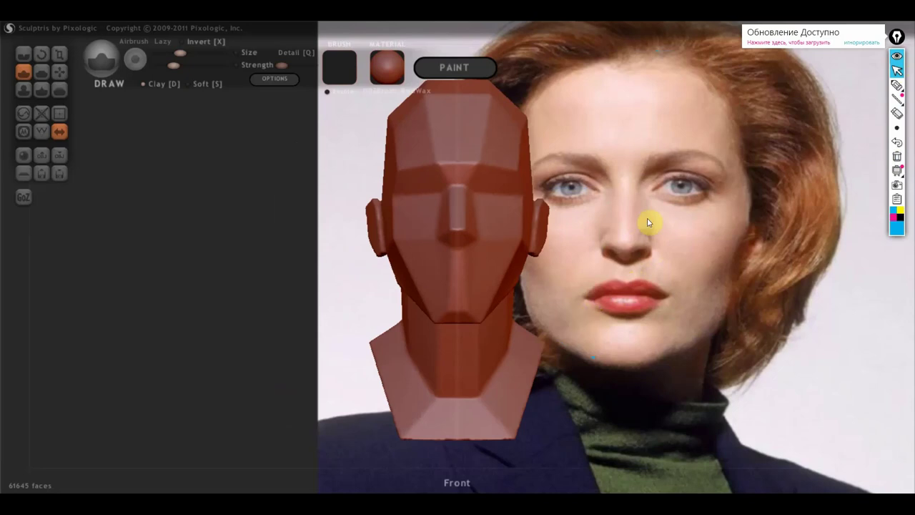
{"action": "mouse_move", "coordinate": [603, 260]}
{"action": "left_mouse_down", "text": "alt"}
{"action": "mouse_move", "coordinate": [782, 273]}
{"action": "mouse_move", "coordinate": [752, 273]}
{"action": "mouse_move", "coordinate": [757, 292]}
{"action": "mouse_move", "coordinate": [736, 313]}
{"action": "left_mouse_up", "text": "alt"}
{"action": "scroll", "coordinate": [749, 274], "scroll_direction": "up", "scroll_amount": 3}
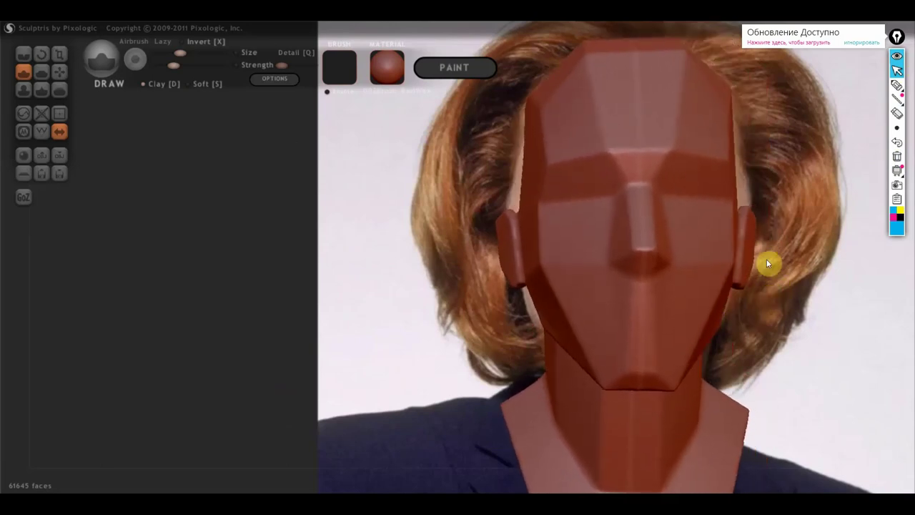
{"action": "mouse_move", "coordinate": [791, 283]}
{"action": "left_mouse_down"}
{"action": "mouse_move", "coordinate": [566, 293]}
{"action": "mouse_move", "coordinate": [609, 300]}
{"action": "left_mouse_up"}
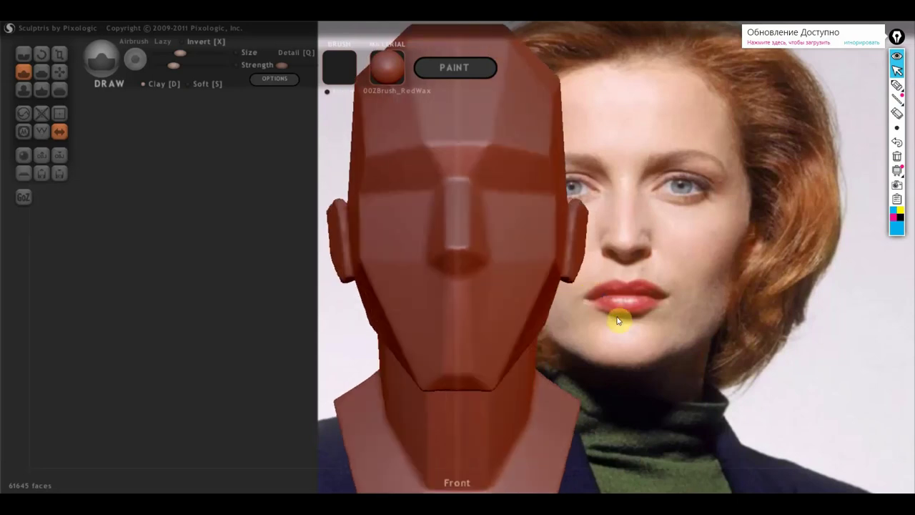
{"action": "scroll", "coordinate": [609, 301], "scroll_direction": "down", "scroll_amount": 2}
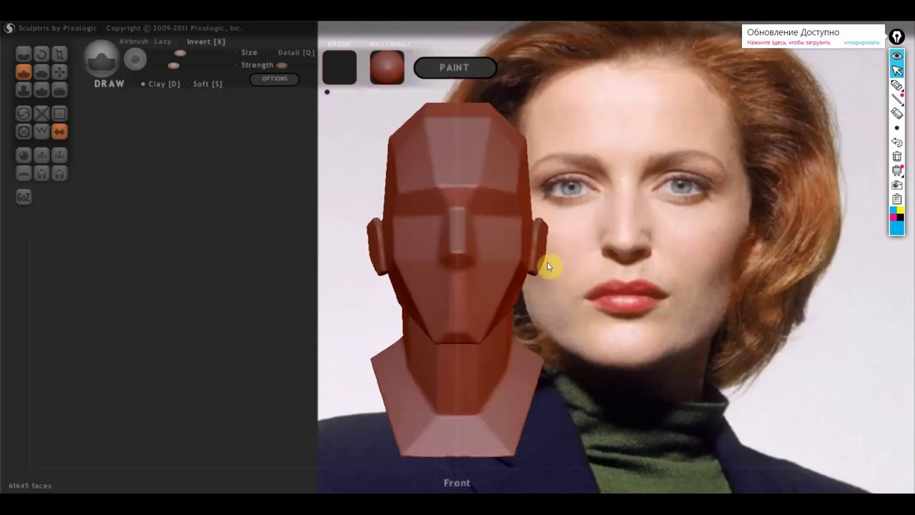
Flatten the cheek planes and the jaw below them with the Flatten brush.
{"action": "left_click", "coordinate": [41, 71]}
{"action": "mouse_move", "coordinate": [261, 221]}
{"action": "left_mouse_down"}
{"action": "mouse_move", "coordinate": [333, 246]}
{"action": "mouse_move", "coordinate": [399, 243]}
{"action": "mouse_move", "coordinate": [402, 272]}
{"action": "left_mouse_up"}
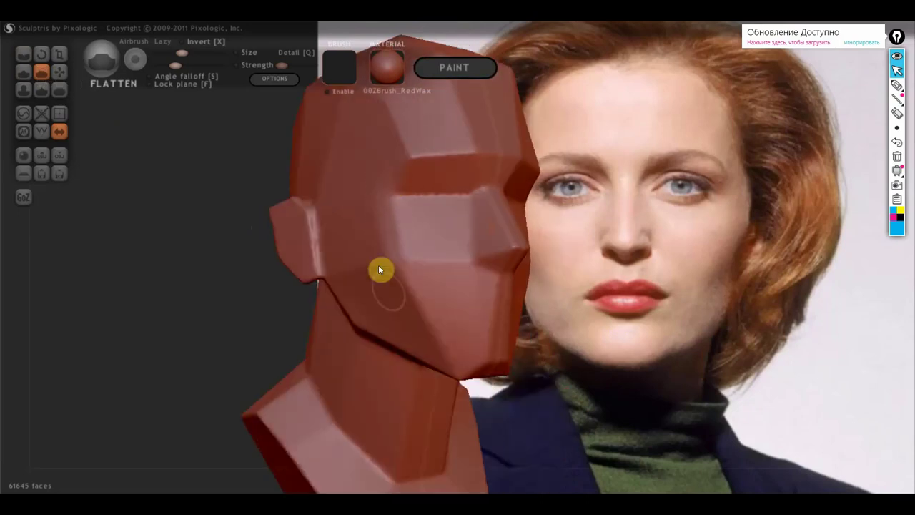
{"action": "mouse_move", "coordinate": [411, 296]}
{"action": "left_mouse_down"}
{"action": "mouse_move", "coordinate": [427, 322]}
{"action": "mouse_move", "coordinate": [412, 270]}
{"action": "left_mouse_up"}
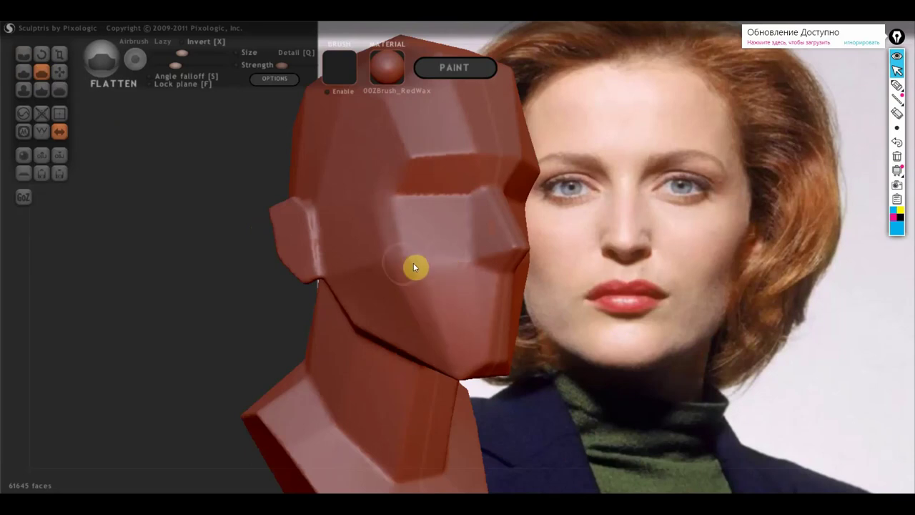
{"action": "left_click_drag", "start_coordinate": [357, 266], "coordinate": [444, 346]}
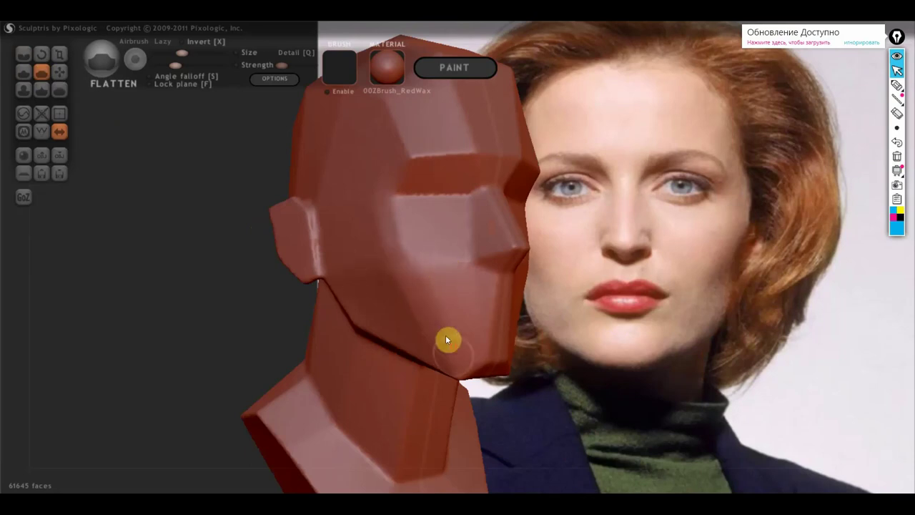
Orbit the head through chin, three-quarter and side views to inspect, ending at front view.
{"action": "right_click_drag", "start_coordinate": [449, 343], "coordinate": [418, 333]}
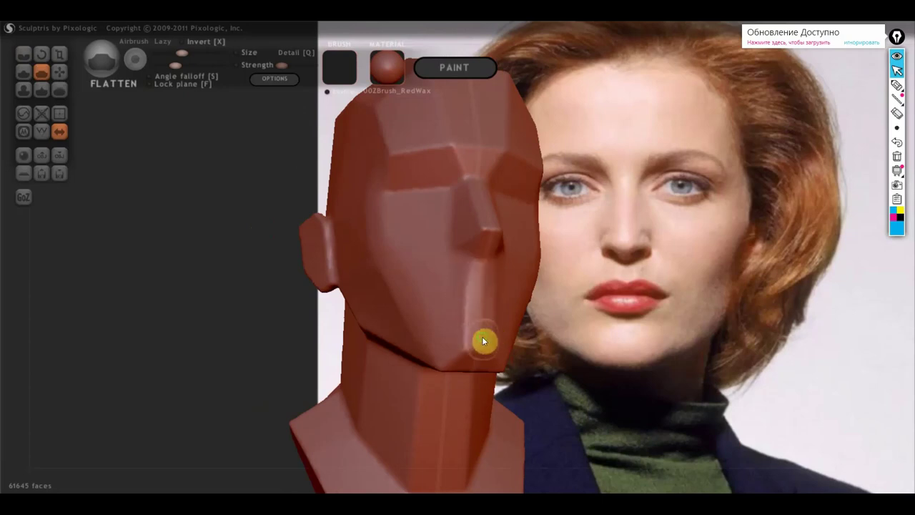
{"action": "right_click_drag", "start_coordinate": [478, 340], "coordinate": [468, 301]}
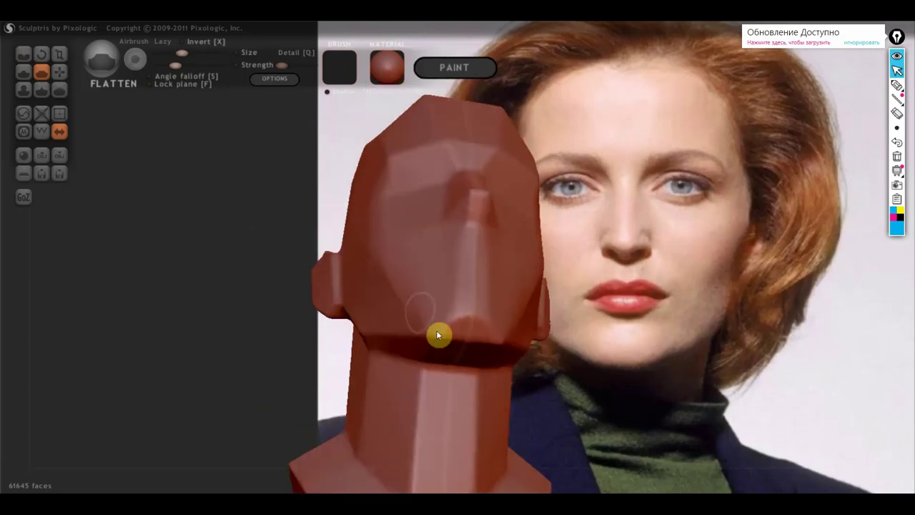
{"action": "mouse_move", "coordinate": [415, 301]}
{"action": "right_mouse_down"}
{"action": "mouse_move", "coordinate": [419, 381]}
{"action": "mouse_move", "coordinate": [400, 374]}
{"action": "right_mouse_up"}
{"action": "mouse_move", "coordinate": [586, 289]}
{"action": "right_mouse_down", "text": "alt"}
{"action": "mouse_move", "coordinate": [522, 315]}
{"action": "mouse_move", "coordinate": [523, 280]}
{"action": "mouse_move", "coordinate": [505, 257]}
{"action": "right_mouse_up", "text": "alt"}
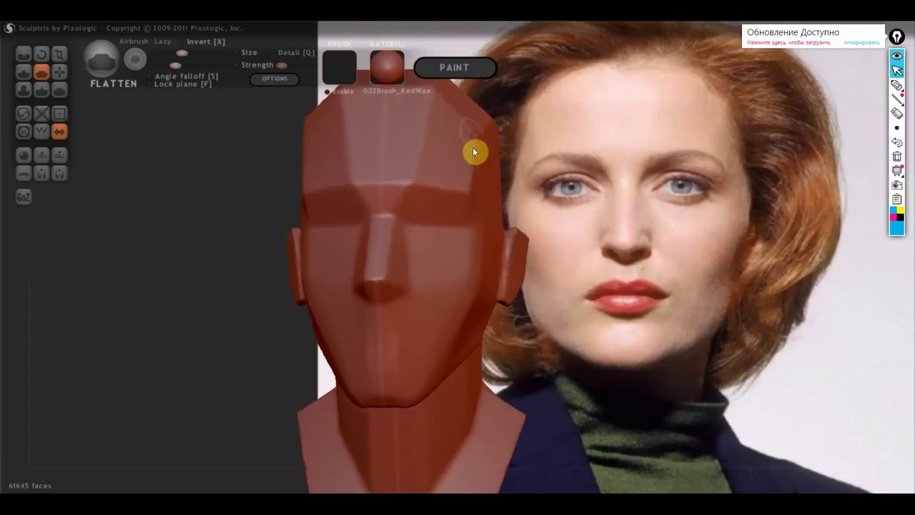
{"action": "right_click_drag", "start_coordinate": [480, 162], "coordinate": [461, 187]}
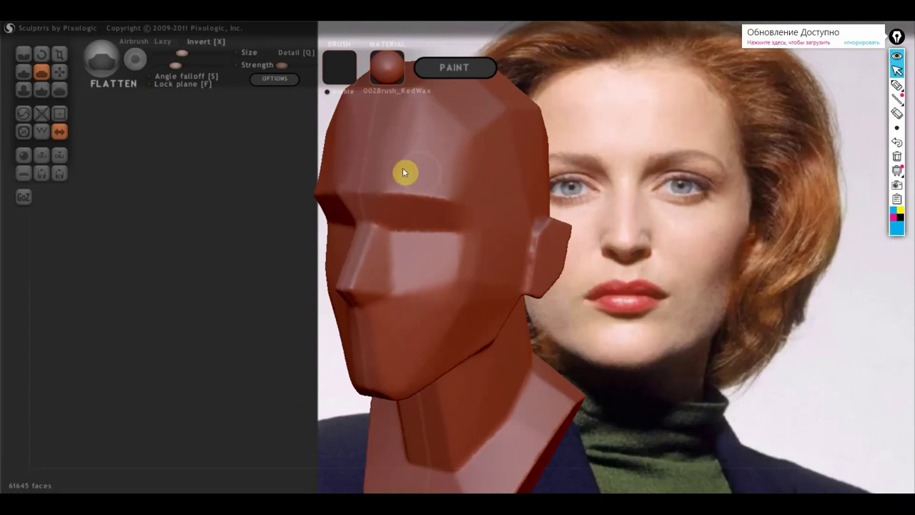
{"action": "right_click_drag", "start_coordinate": [458, 178], "coordinate": [445, 203]}
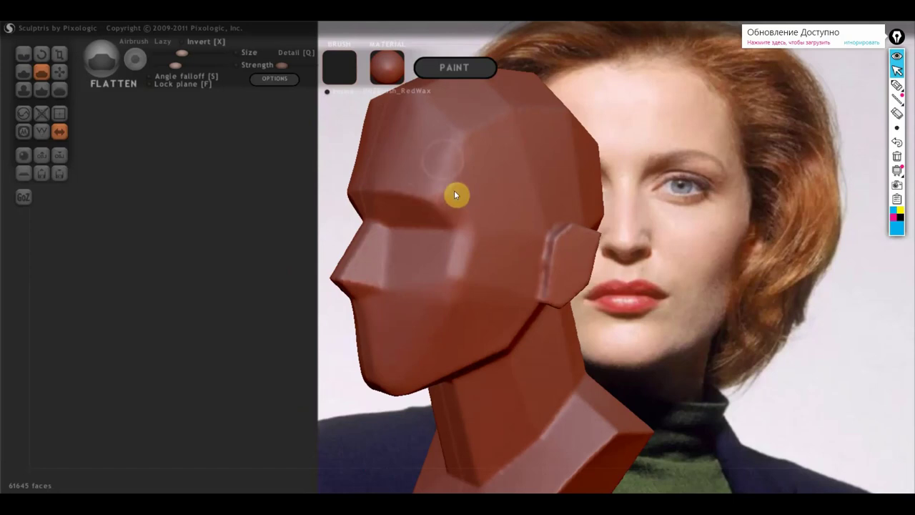
{"action": "right_click_drag", "start_coordinate": [462, 183], "coordinate": [623, 147]}
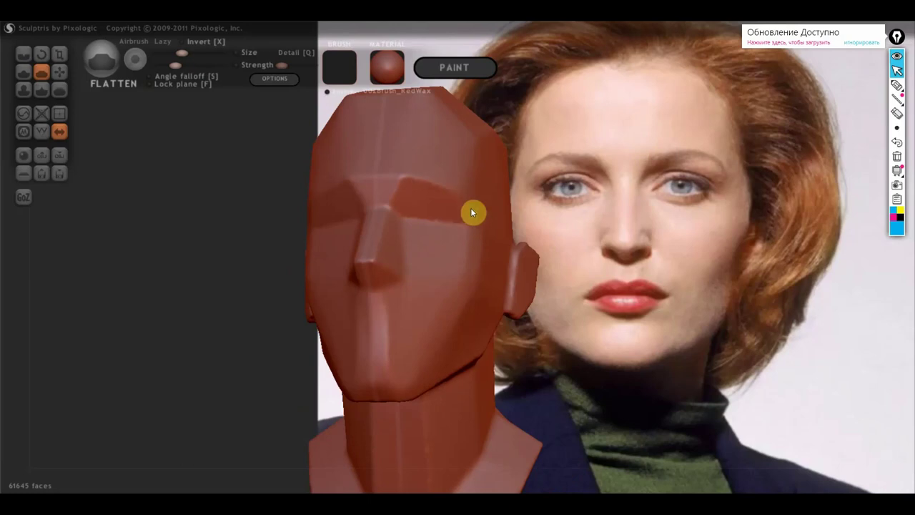
{"action": "right_click_drag", "start_coordinate": [446, 197], "coordinate": [479, 216]}
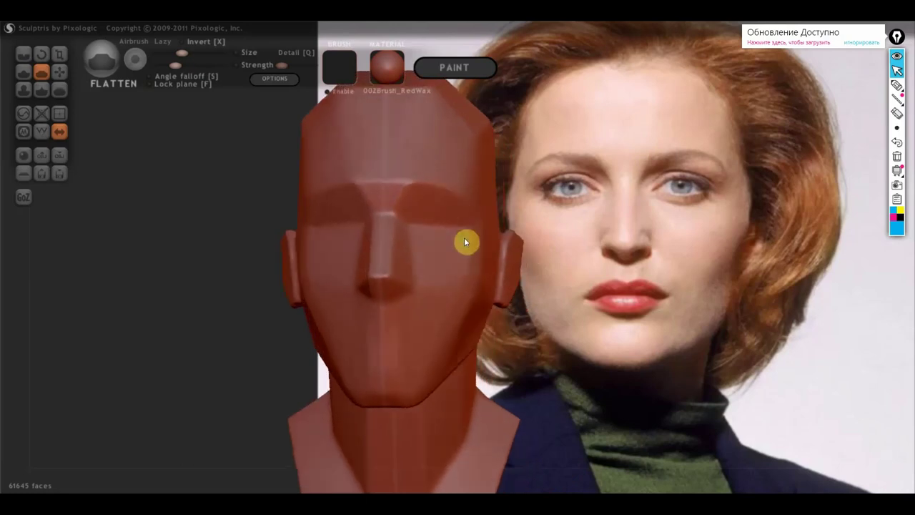
Flatten the brow ridge band, snap the head back to front view, and switch to Grab.
{"action": "scroll", "coordinate": [465, 244], "scroll_direction": "up", "scroll_amount": 3}
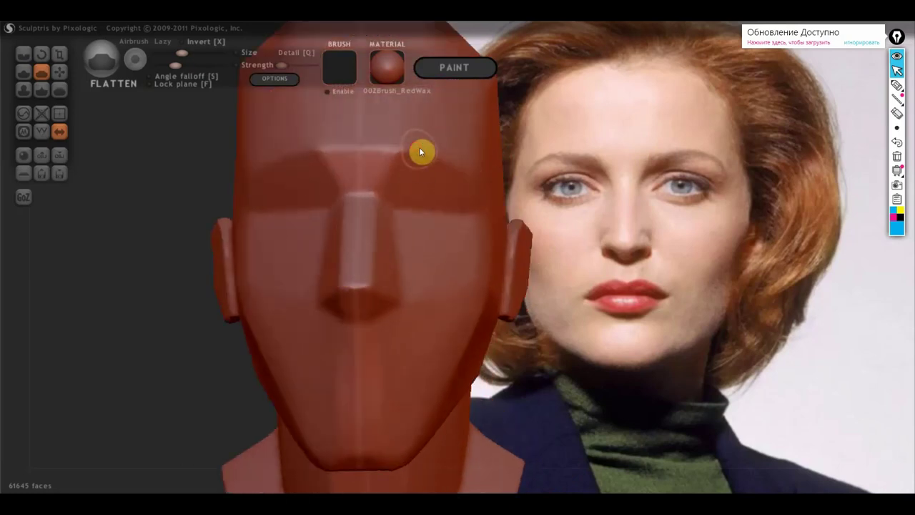
{"action": "left_click_drag", "start_coordinate": [421, 150], "coordinate": [294, 135]}
{"action": "mouse_move", "coordinate": [388, 193]}
{"action": "right_mouse_down"}
{"action": "mouse_move", "coordinate": [385, 183]}
{"action": "mouse_move", "coordinate": [457, 209]}
{"action": "right_mouse_up"}
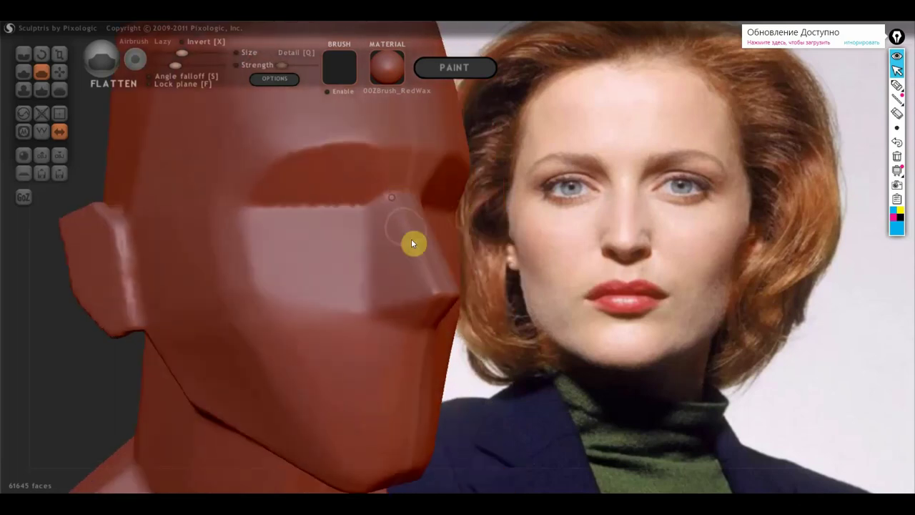
{"action": "right_click_drag", "start_coordinate": [433, 270], "coordinate": [401, 285]}
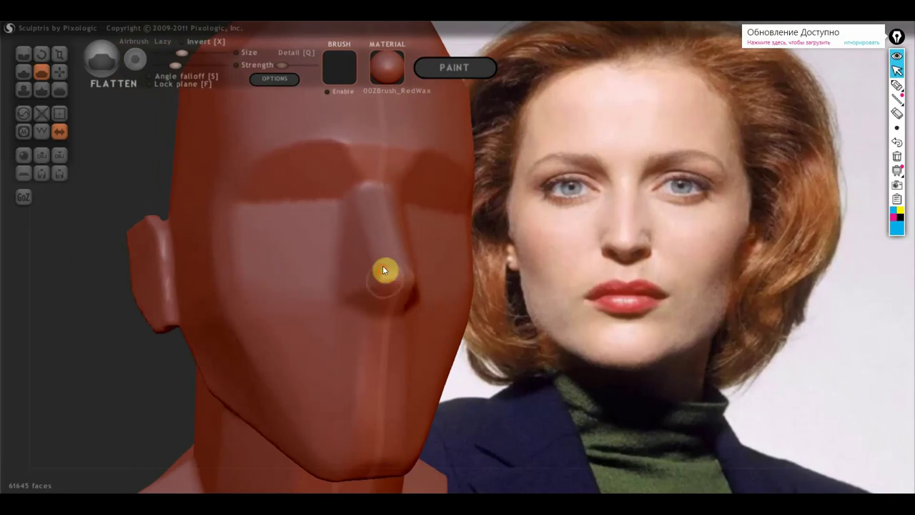
{"action": "mouse_move", "coordinate": [379, 272]}
{"action": "right_mouse_down"}
{"action": "mouse_move", "coordinate": [396, 284]}
{"action": "mouse_move", "coordinate": [355, 276]}
{"action": "right_mouse_up"}
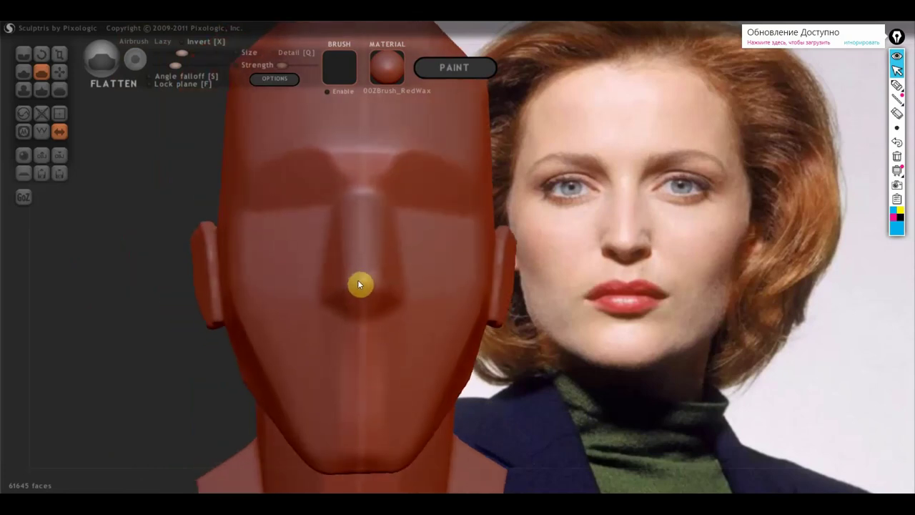
{"action": "scroll", "coordinate": [361, 284], "scroll_direction": "down", "scroll_amount": 3}
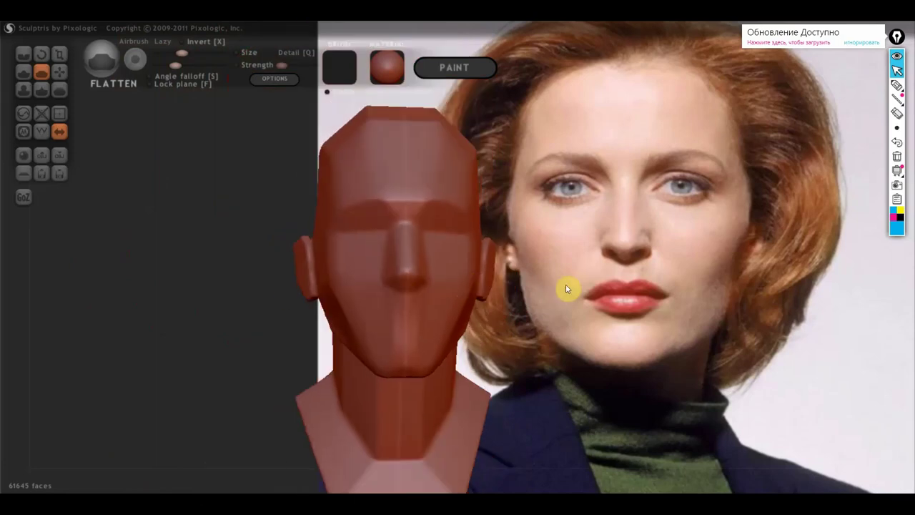
{"action": "right_click_drag", "start_coordinate": [565, 288], "coordinate": [541, 303], "text": "shift"}
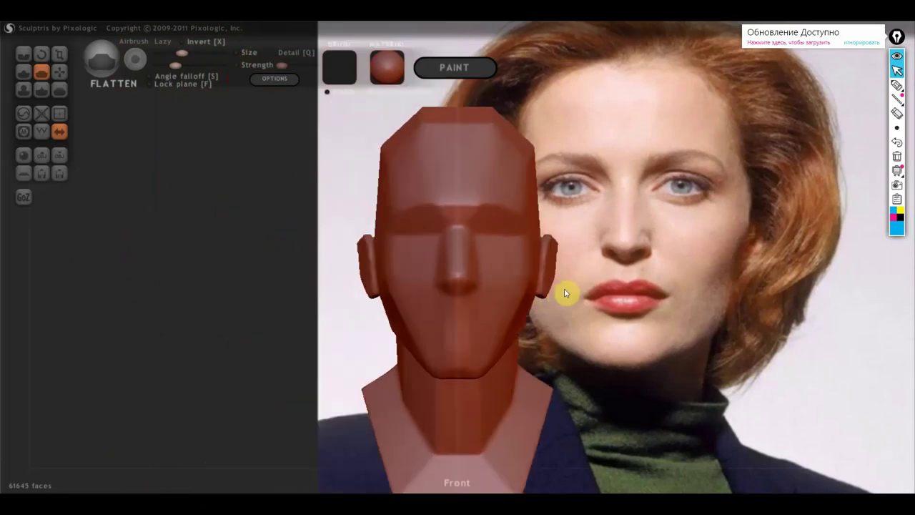
{"action": "right_click_drag", "start_coordinate": [647, 267], "coordinate": [599, 271], "text": "shift"}
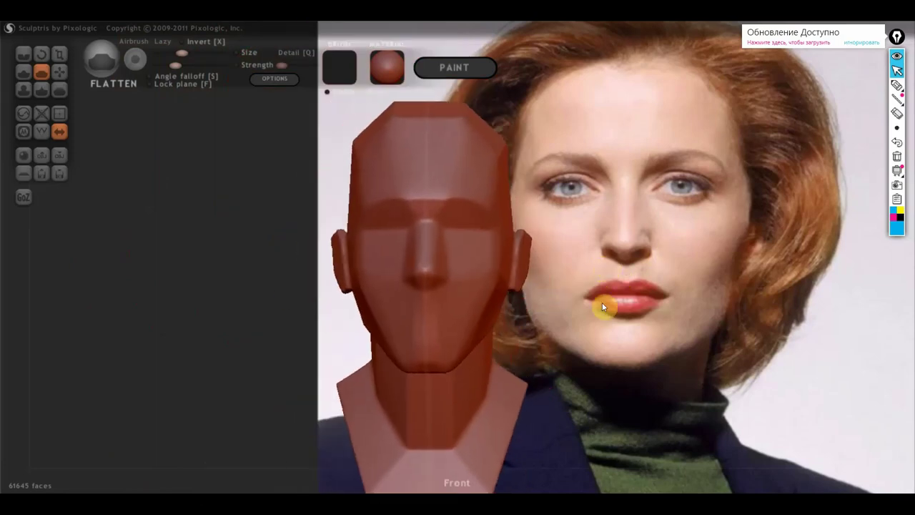
{"action": "left_click", "coordinate": [59, 71]}
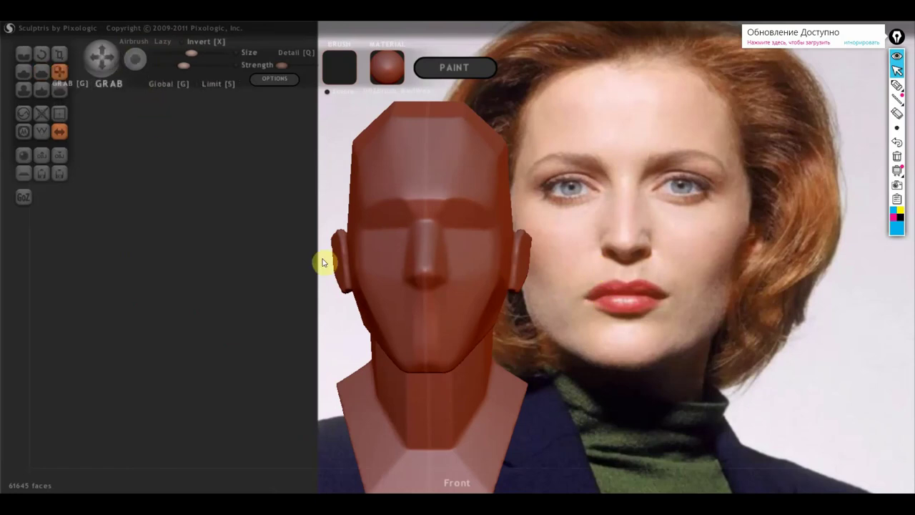
Pull the front of the neck up with Grab, turn the head to front view, then switch to Draw.
{"action": "scroll", "coordinate": [468, 375], "scroll_direction": "down", "scroll_amount": 2}
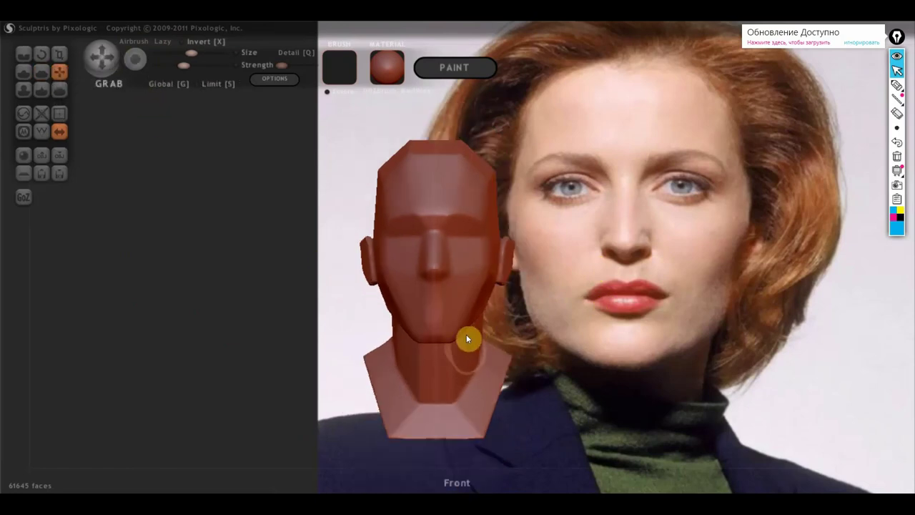
{"action": "right_click_drag", "start_coordinate": [466, 333], "coordinate": [394, 363]}
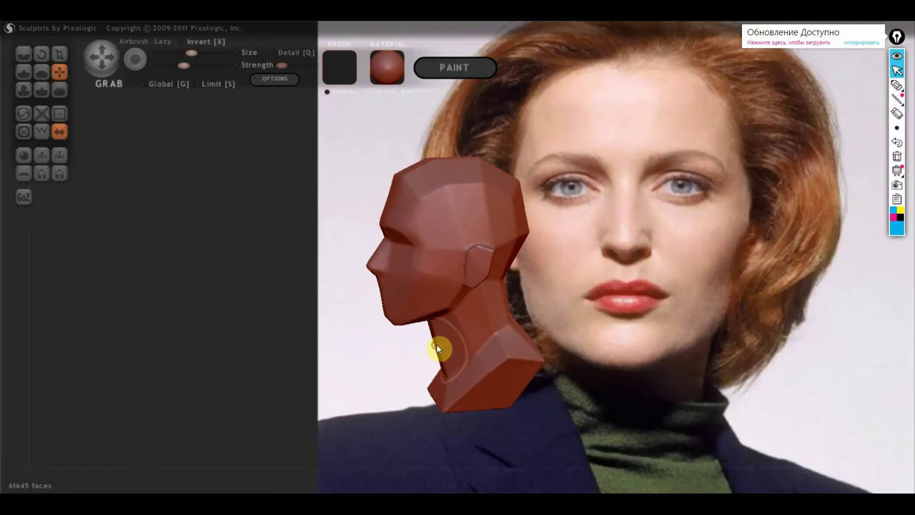
{"action": "left_click_drag", "start_coordinate": [449, 348], "coordinate": [441, 341]}
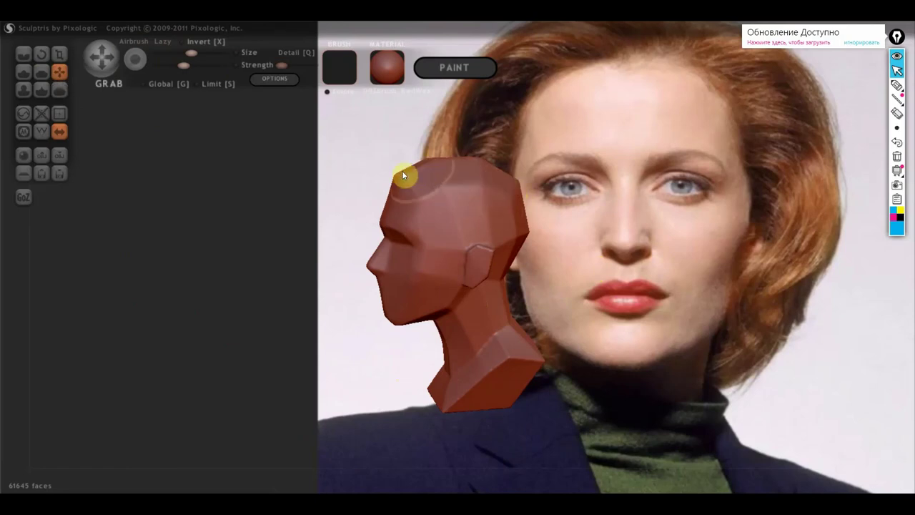
{"action": "mouse_move", "coordinate": [444, 177]}
{"action": "right_mouse_down"}
{"action": "mouse_move", "coordinate": [562, 207]}
{"action": "mouse_move", "coordinate": [538, 241]}
{"action": "mouse_move", "coordinate": [545, 225]}
{"action": "right_mouse_up"}
{"action": "scroll", "coordinate": [556, 235], "scroll_direction": "up", "scroll_amount": 2}
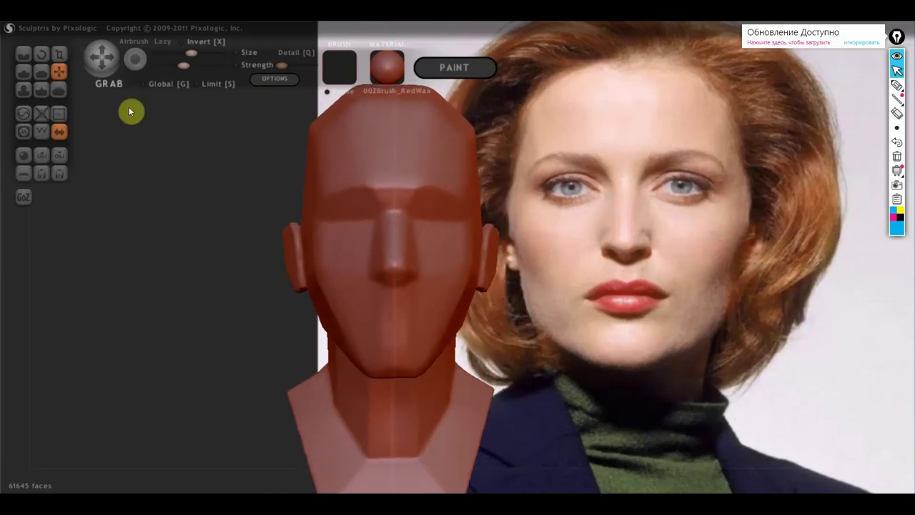
{"action": "left_click", "coordinate": [23, 72]}
With Clay off, orbit to a three-quarter view and make a first Draw stroke on the cheek.
{"action": "left_click", "coordinate": [146, 87]}
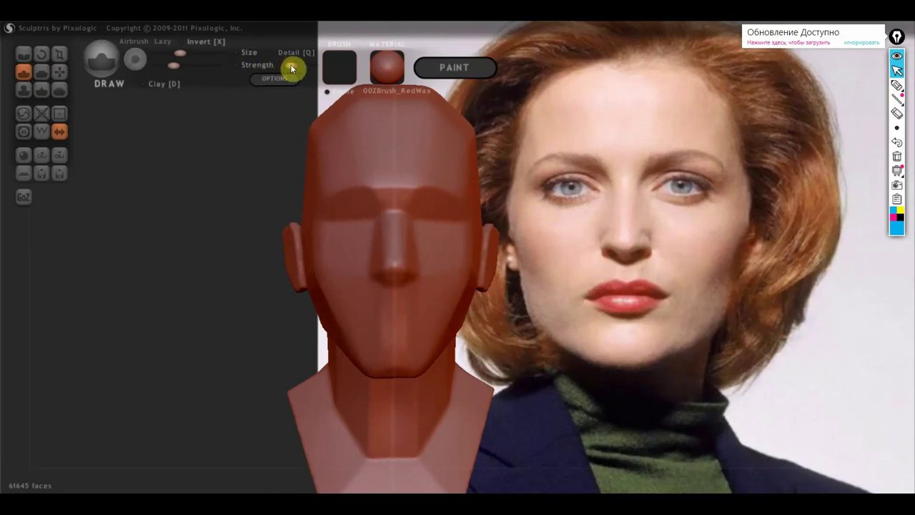
{"action": "mouse_move", "coordinate": [519, 235]}
{"action": "right_mouse_down"}
{"action": "mouse_move", "coordinate": [453, 255]}
{"action": "mouse_move", "coordinate": [466, 262]}
{"action": "mouse_move", "coordinate": [389, 265]}
{"action": "right_mouse_up"}
{"action": "mouse_move", "coordinate": [362, 249]}
{"action": "left_mouse_down"}
{"action": "mouse_move", "coordinate": [394, 265]}
{"action": "mouse_move", "coordinate": [386, 251]}
{"action": "left_mouse_up"}
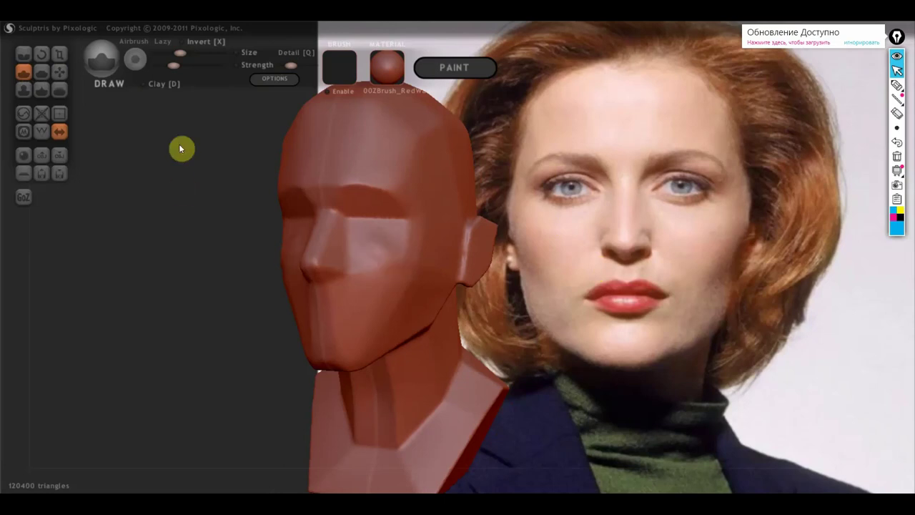
With Clay back on, sculpt an eyelid bulge, an under-eye groove and a raised cheek band.
{"action": "left_click", "coordinate": [153, 83]}
{"action": "scroll", "coordinate": [409, 177], "scroll_direction": "up", "scroll_amount": 3}
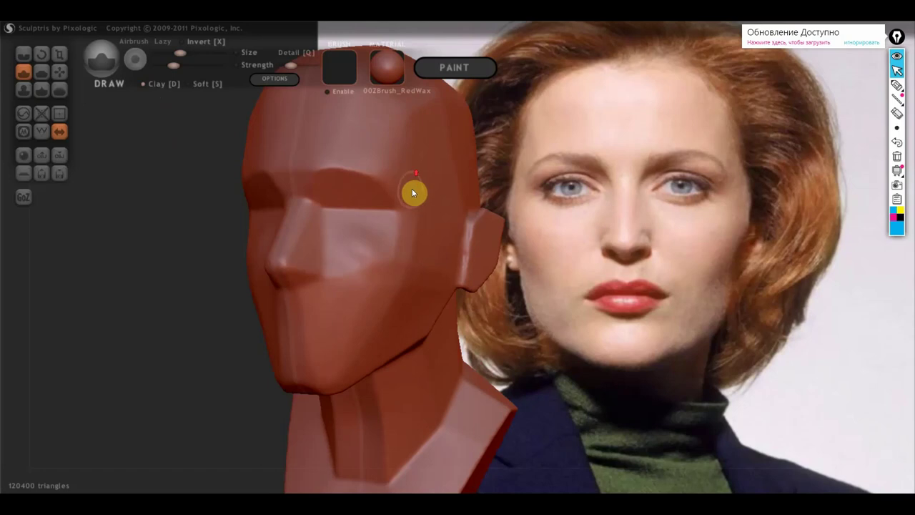
{"action": "right_click_drag", "start_coordinate": [418, 239], "coordinate": [390, 238]}
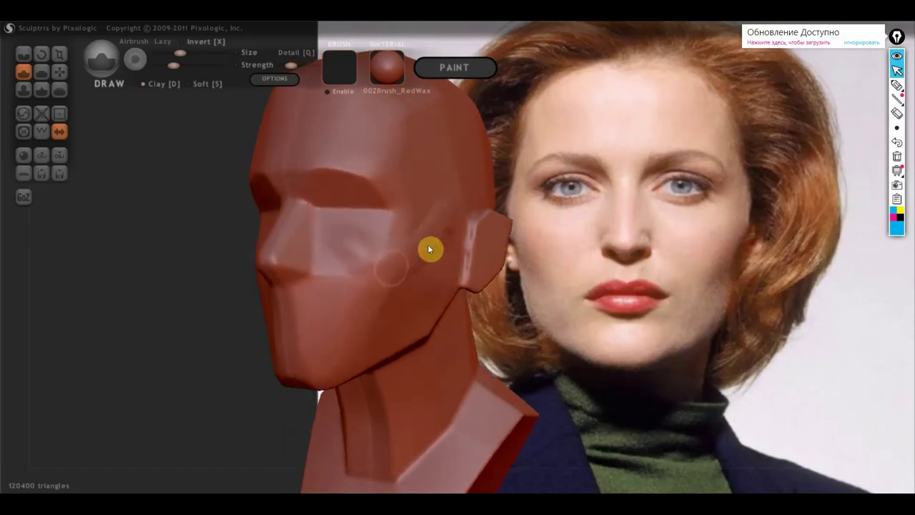
{"action": "left_click_drag", "start_coordinate": [330, 227], "coordinate": [361, 244]}
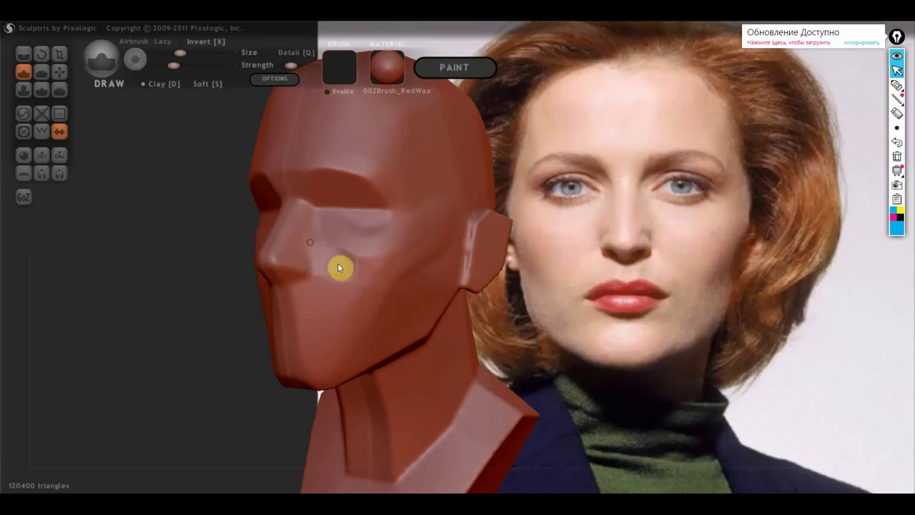
{"action": "left_click_drag", "start_coordinate": [316, 247], "coordinate": [363, 287]}
{"action": "left_click_drag", "start_coordinate": [334, 228], "coordinate": [401, 261]}
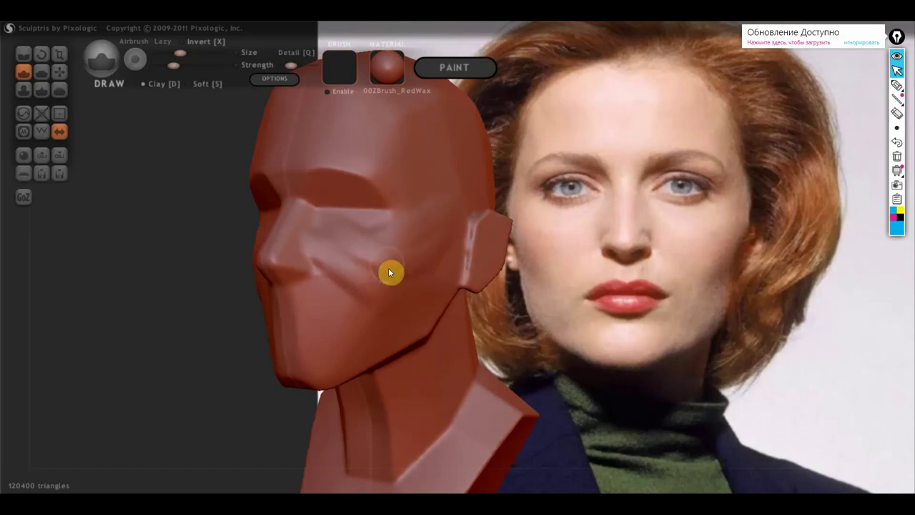
{"action": "left_click_drag", "start_coordinate": [364, 242], "coordinate": [382, 244]}
Orbit through a fuller side view and back to the front, then take the Grab brush.
{"action": "right_click_drag", "start_coordinate": [481, 228], "coordinate": [440, 211]}
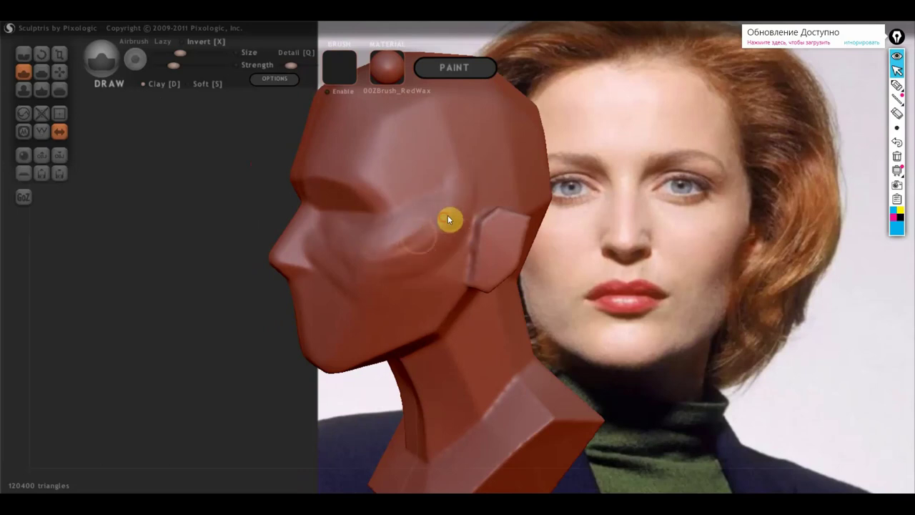
{"action": "mouse_move", "coordinate": [356, 259]}
{"action": "right_mouse_down"}
{"action": "mouse_move", "coordinate": [398, 255]}
{"action": "mouse_move", "coordinate": [388, 254]}
{"action": "right_mouse_up"}
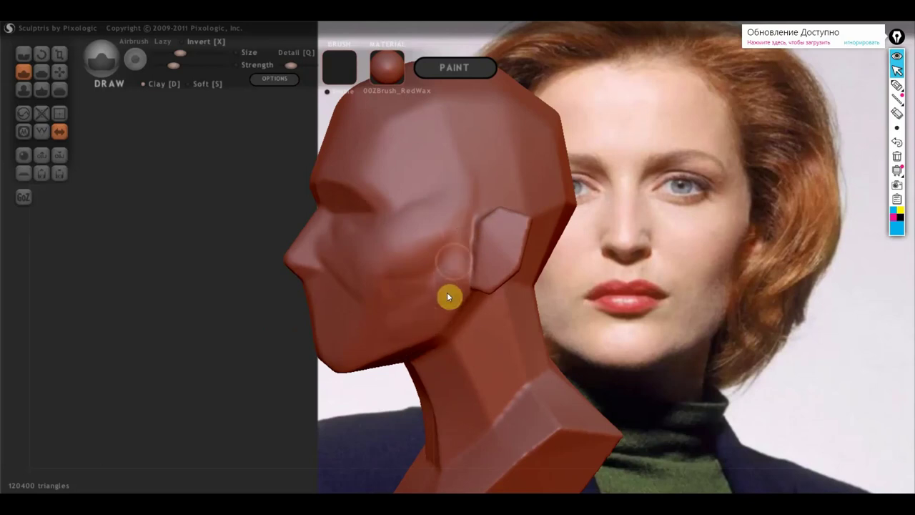
{"action": "mouse_move", "coordinate": [380, 327]}
{"action": "left_mouse_down"}
{"action": "mouse_move", "coordinate": [580, 310]}
{"action": "mouse_move", "coordinate": [540, 314]}
{"action": "left_mouse_up"}
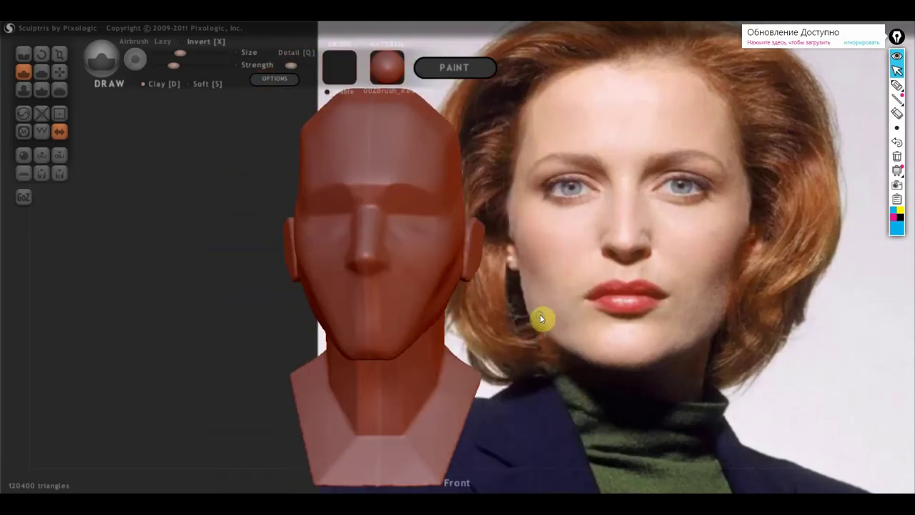
{"action": "left_click", "coordinate": [59, 71]}
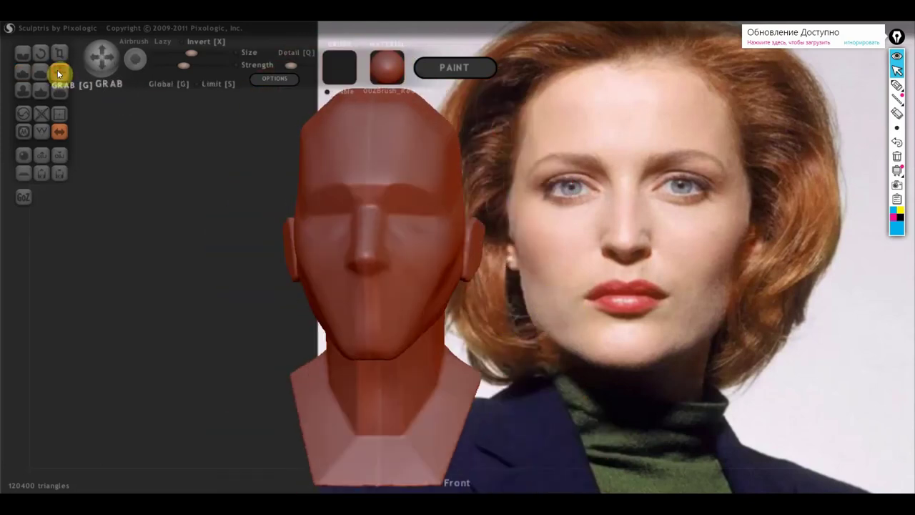
Orbit and zoom the head through tilted, three-quarter, left profile, back three-quarter and front views.
{"action": "mouse_move", "coordinate": [446, 251]}
{"action": "right_mouse_down"}
{"action": "mouse_move", "coordinate": [437, 302]}
{"action": "mouse_move", "coordinate": [436, 276]}
{"action": "right_mouse_up"}
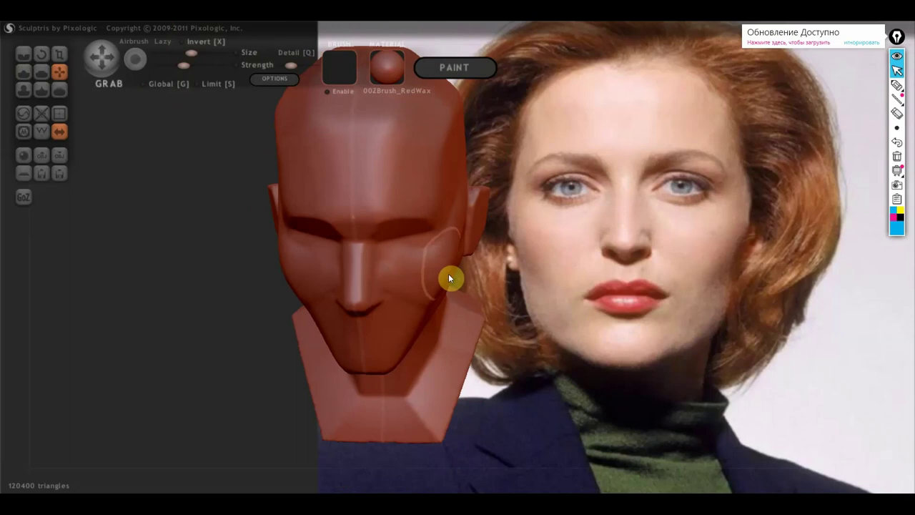
{"action": "right_click_drag", "start_coordinate": [471, 236], "coordinate": [439, 227]}
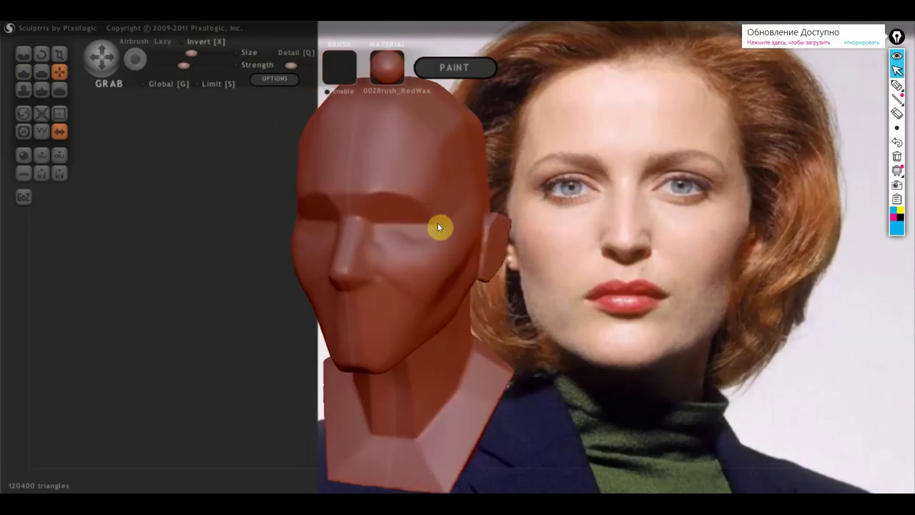
{"action": "mouse_move", "coordinate": [461, 324]}
{"action": "right_mouse_down"}
{"action": "mouse_move", "coordinate": [353, 310]}
{"action": "mouse_move", "coordinate": [424, 337]}
{"action": "right_mouse_up"}
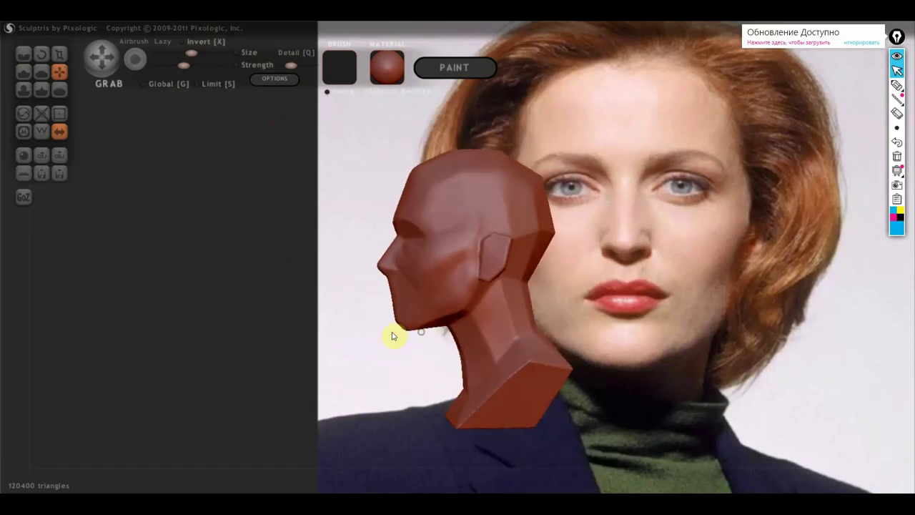
{"action": "scroll", "coordinate": [431, 332], "scroll_direction": "down", "scroll_amount": 2}
{"action": "scroll", "coordinate": [435, 315], "scroll_direction": "down", "scroll_amount": 2}
{"action": "scroll", "coordinate": [436, 290], "scroll_direction": "down", "scroll_amount": 1}
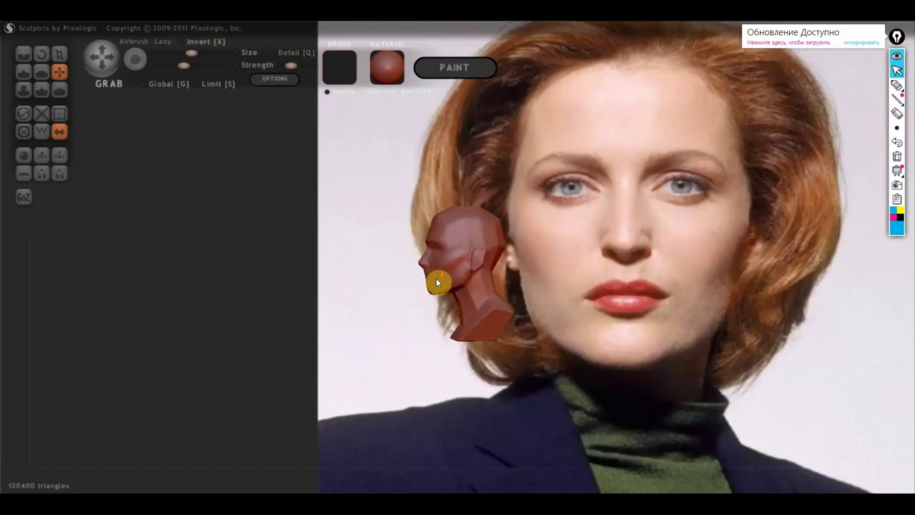
{"action": "mouse_move", "coordinate": [434, 279]}
{"action": "right_mouse_down"}
{"action": "mouse_move", "coordinate": [474, 275]}
{"action": "mouse_move", "coordinate": [475, 297]}
{"action": "mouse_move", "coordinate": [612, 296]}
{"action": "right_mouse_up"}
{"action": "scroll", "coordinate": [543, 299], "scroll_direction": "up", "scroll_amount": 3}
{"action": "scroll", "coordinate": [544, 299], "scroll_direction": "up", "scroll_amount": 1}
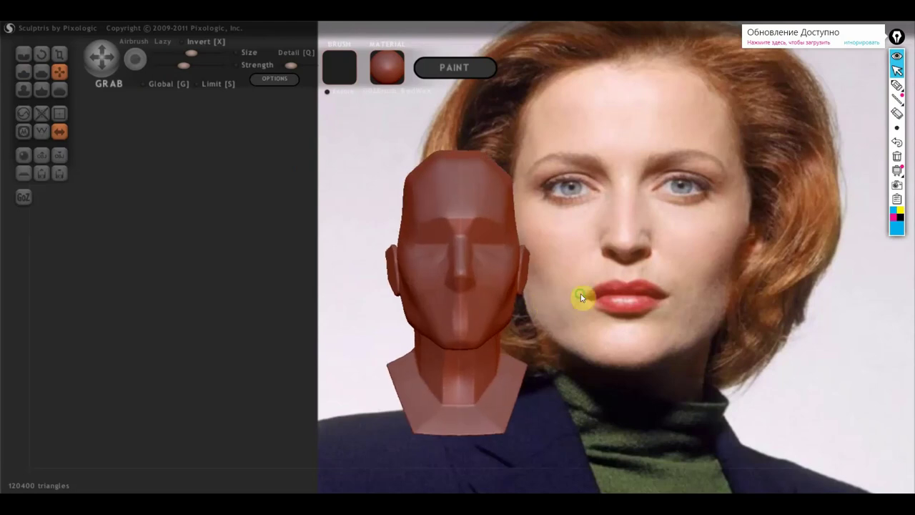
{"action": "mouse_move", "coordinate": [505, 292]}
{"action": "right_mouse_down"}
{"action": "mouse_move", "coordinate": [521, 302]}
{"action": "mouse_move", "coordinate": [521, 275]}
{"action": "right_mouse_up"}
{"action": "scroll", "coordinate": [521, 278], "scroll_direction": "up", "scroll_amount": 2}
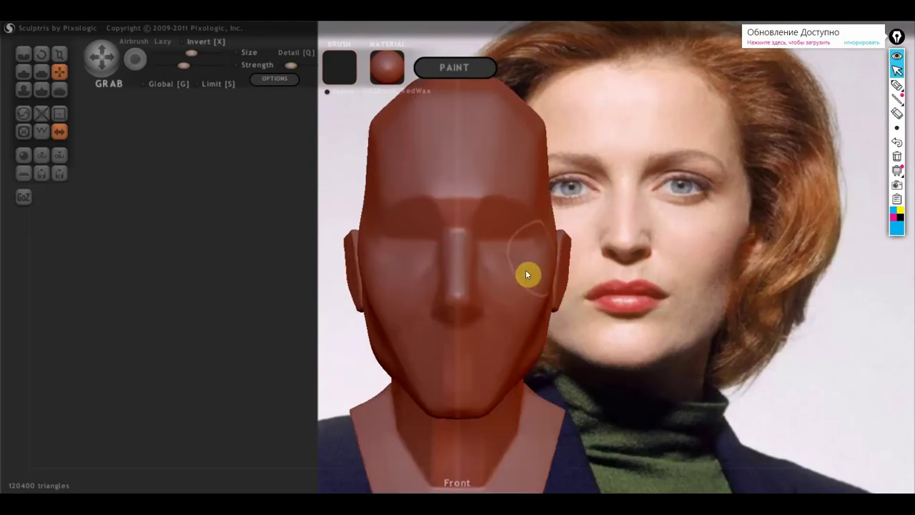
{"action": "scroll", "coordinate": [541, 208], "scroll_direction": "down", "scroll_amount": 2}
{"action": "scroll", "coordinate": [542, 210], "scroll_direction": "down", "scroll_amount": 1}
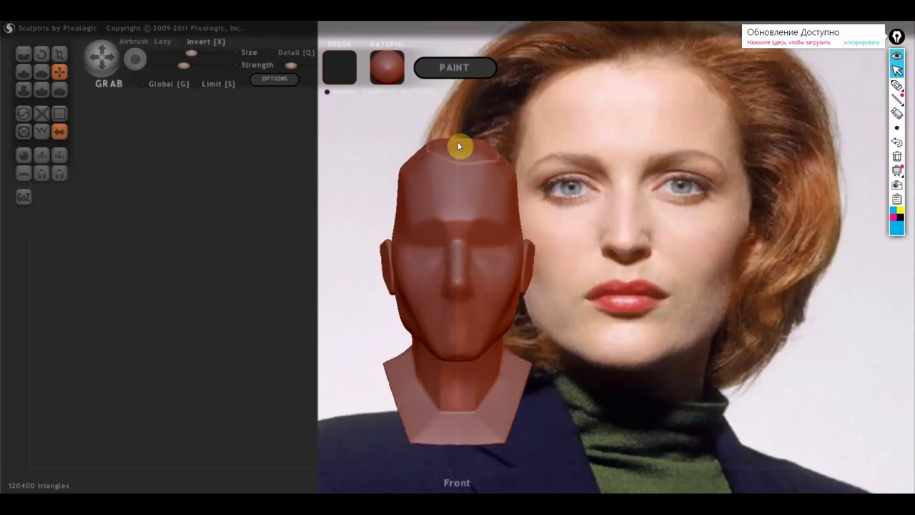
{"action": "mouse_move", "coordinate": [424, 167]}
{"action": "right_mouse_down"}
{"action": "mouse_move", "coordinate": [526, 179]}
{"action": "mouse_move", "coordinate": [502, 210]}
{"action": "right_mouse_up"}
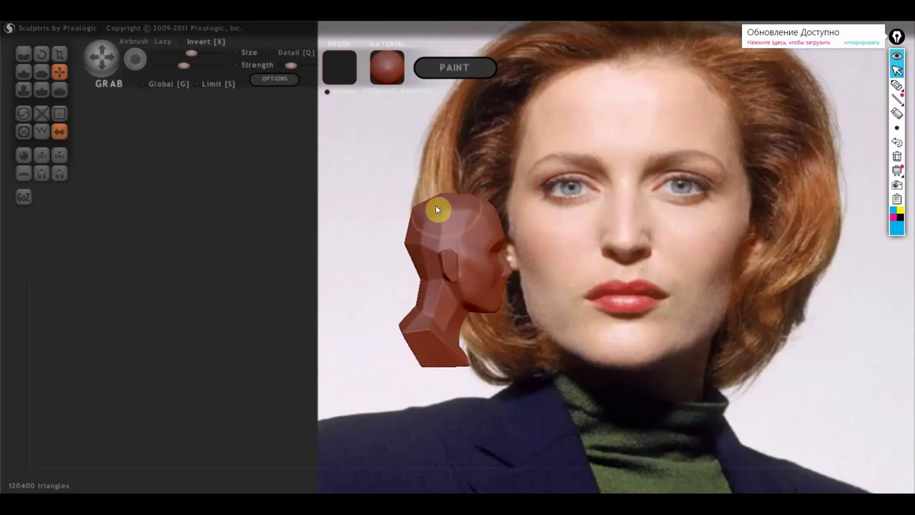
{"action": "mouse_move", "coordinate": [423, 209]}
{"action": "right_mouse_down"}
{"action": "mouse_move", "coordinate": [394, 272]}
{"action": "mouse_move", "coordinate": [322, 261]}
{"action": "right_mouse_up"}
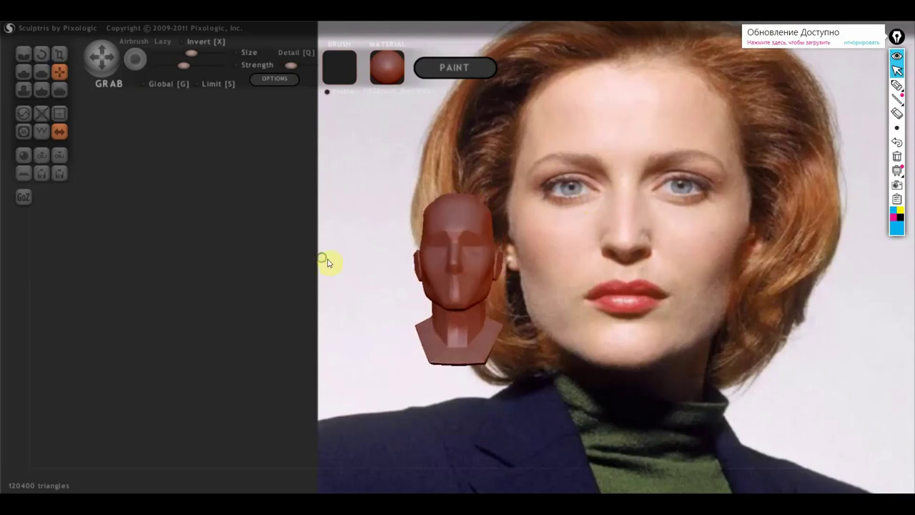
Zoom in and use the Crease brush to cut crease lines below the lower lip.
{"action": "scroll", "coordinate": [436, 284], "scroll_direction": "up", "scroll_amount": 5}
{"action": "scroll", "coordinate": [609, 297], "scroll_direction": "up", "scroll_amount": 3}
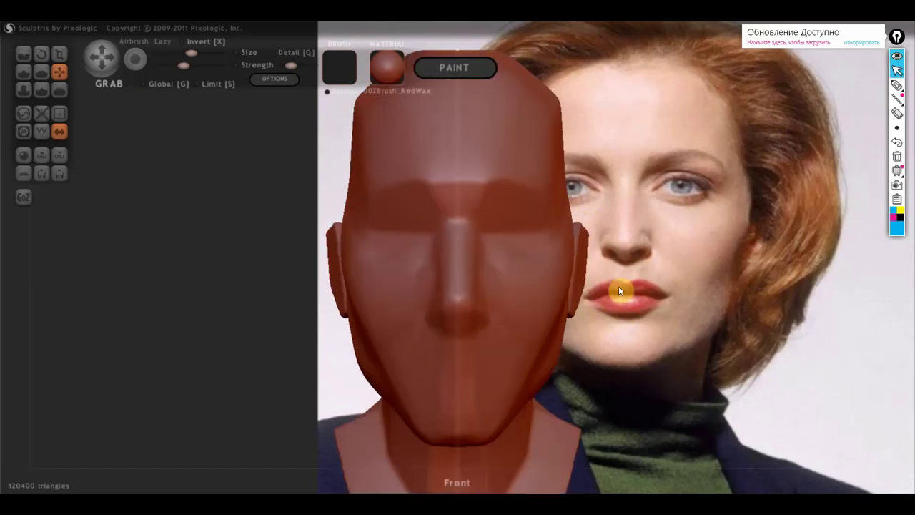
{"action": "left_click", "coordinate": [25, 55]}
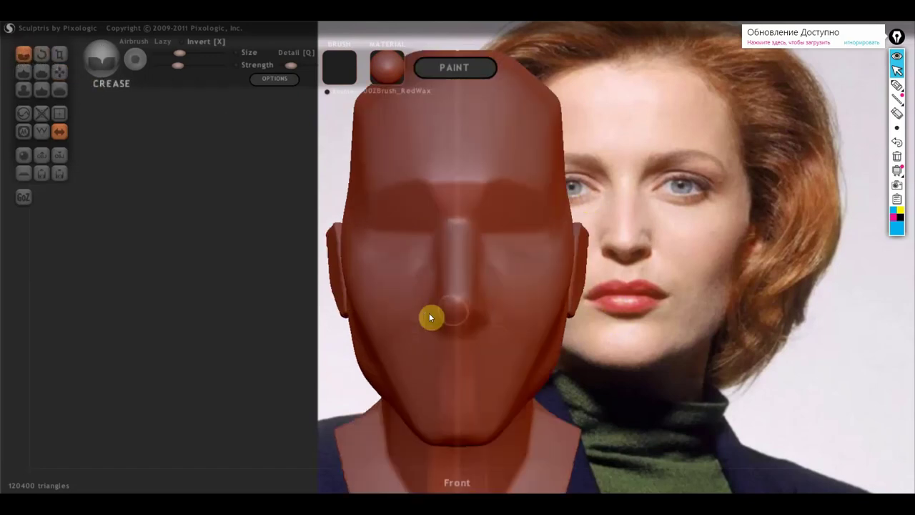
{"action": "mouse_move", "coordinate": [478, 330]}
{"action": "right_mouse_down"}
{"action": "mouse_move", "coordinate": [451, 322]}
{"action": "mouse_move", "coordinate": [446, 331]}
{"action": "right_mouse_up"}
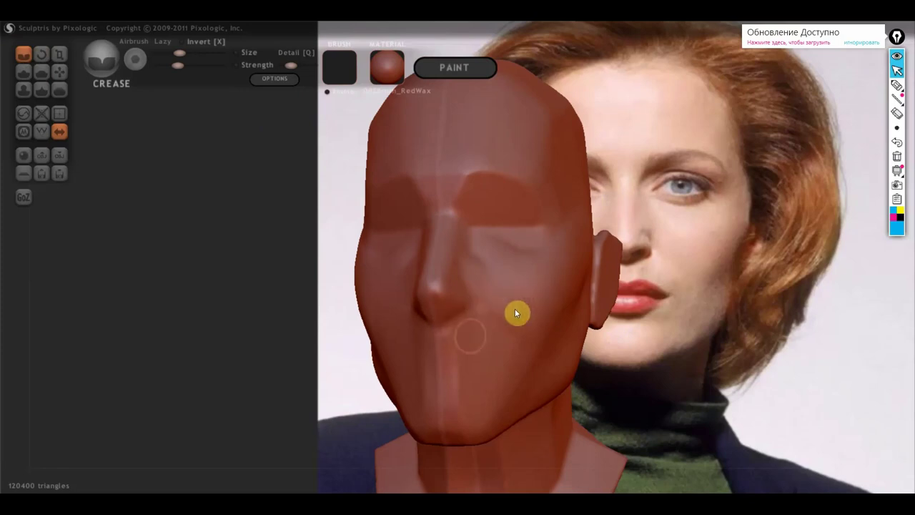
{"action": "mouse_move", "coordinate": [469, 306]}
{"action": "right_mouse_down"}
{"action": "mouse_move", "coordinate": [469, 320]}
{"action": "mouse_move", "coordinate": [493, 310]}
{"action": "right_mouse_up"}
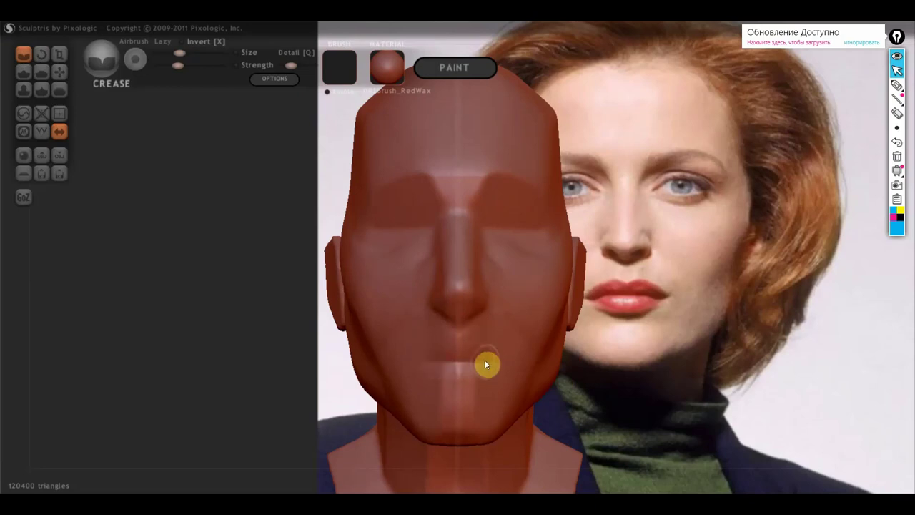
{"action": "mouse_move", "coordinate": [429, 364]}
{"action": "right_mouse_down"}
{"action": "mouse_move", "coordinate": [467, 363]}
{"action": "mouse_move", "coordinate": [489, 406]}
{"action": "right_mouse_up"}
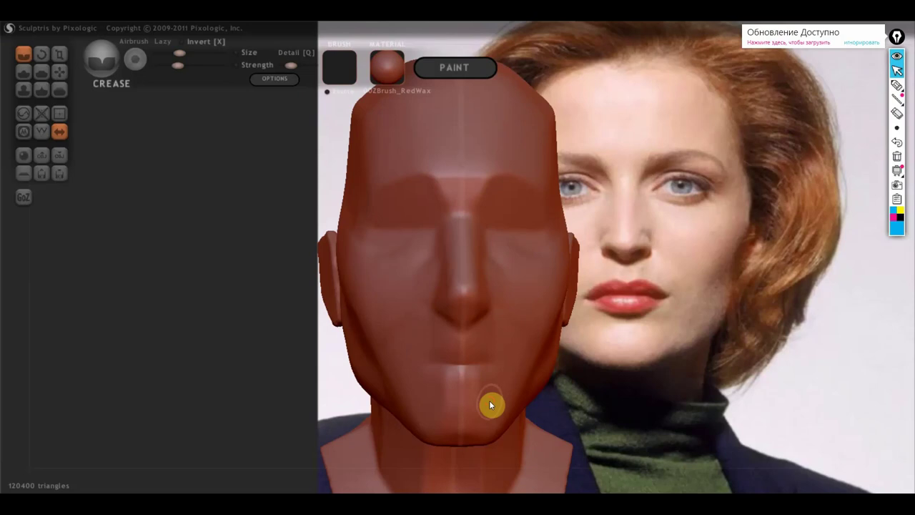
{"action": "left_click_drag", "start_coordinate": [439, 401], "coordinate": [490, 396]}
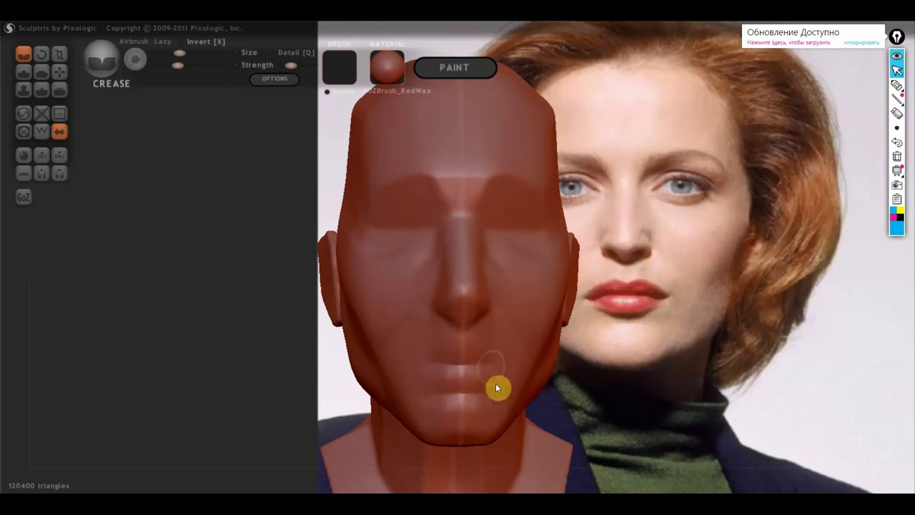
{"action": "right_click_drag", "start_coordinate": [423, 219], "coordinate": [438, 219]}
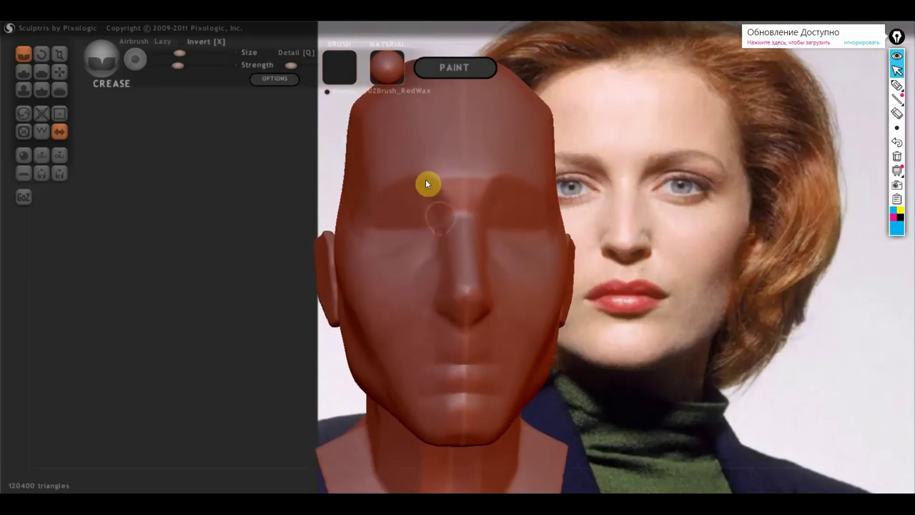
{"action": "left_click", "coordinate": [897, 85]}
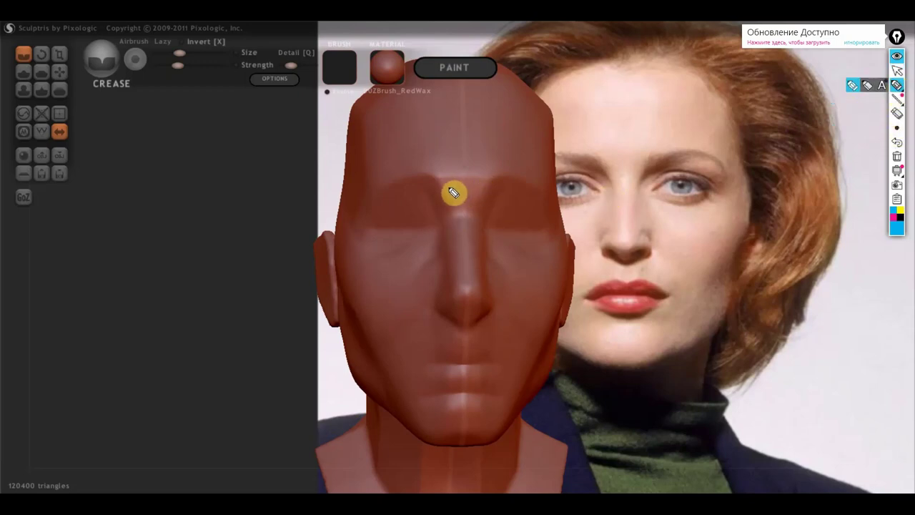
Sketch blue guide lines for brow, eyebrow, nose, chin and cheek planes, then erase all sketches.
{"action": "left_click_drag", "start_coordinate": [451, 188], "coordinate": [365, 195]}
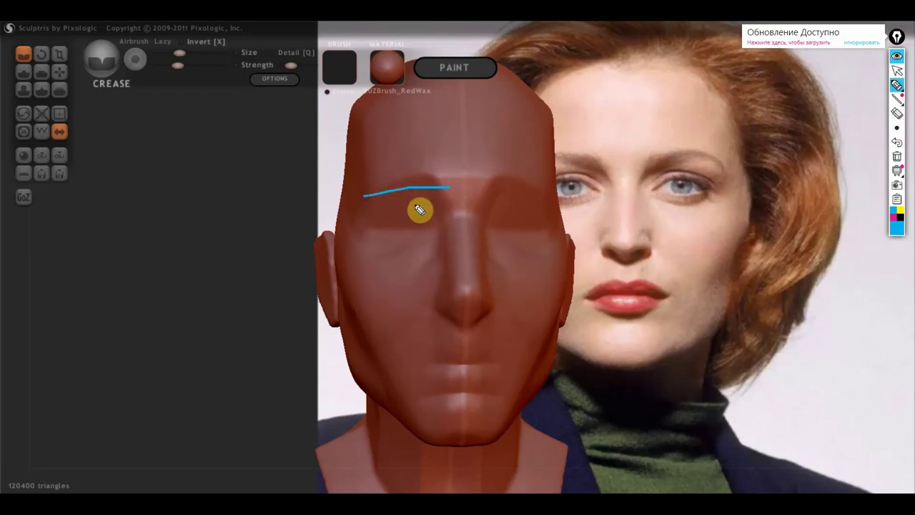
{"action": "left_click_drag", "start_coordinate": [650, 164], "coordinate": [726, 167]}
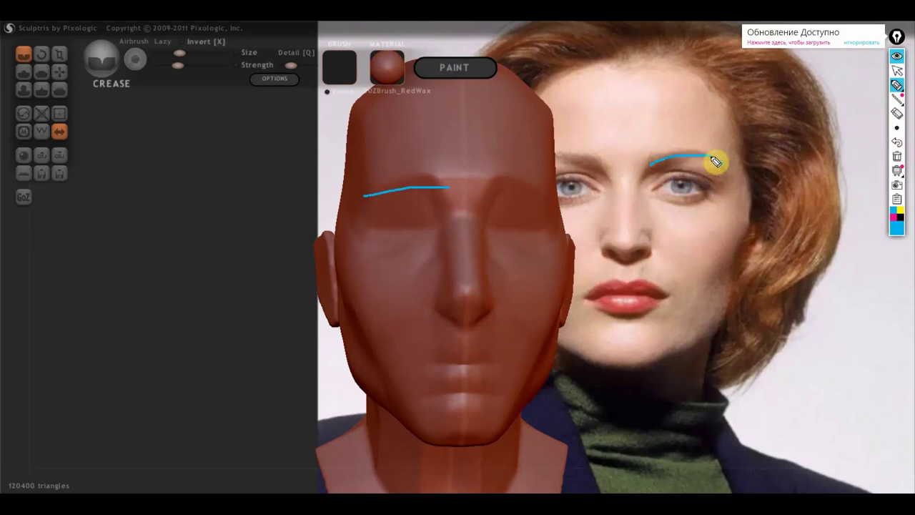
{"action": "left_click_drag", "start_coordinate": [648, 163], "coordinate": [636, 196]}
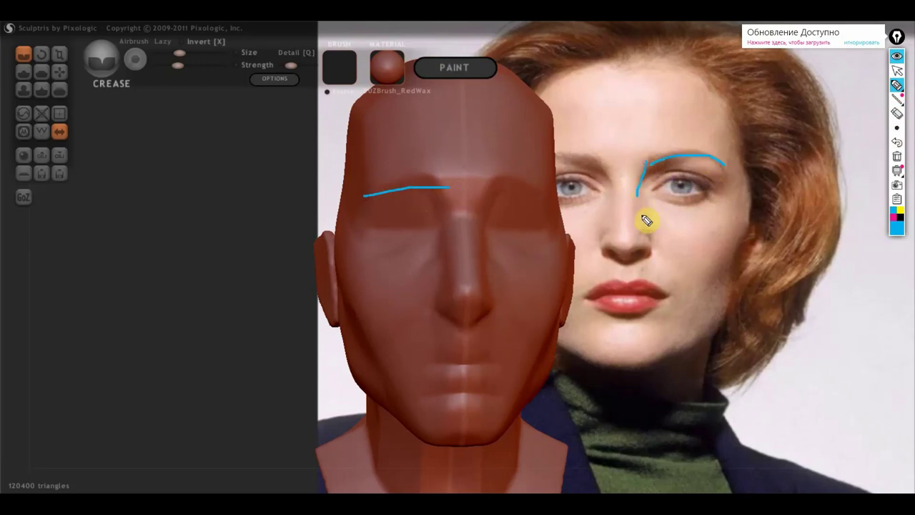
{"action": "mouse_move", "coordinate": [658, 244]}
{"action": "left_mouse_down"}
{"action": "mouse_move", "coordinate": [622, 268]}
{"action": "mouse_move", "coordinate": [656, 244]}
{"action": "left_mouse_up"}
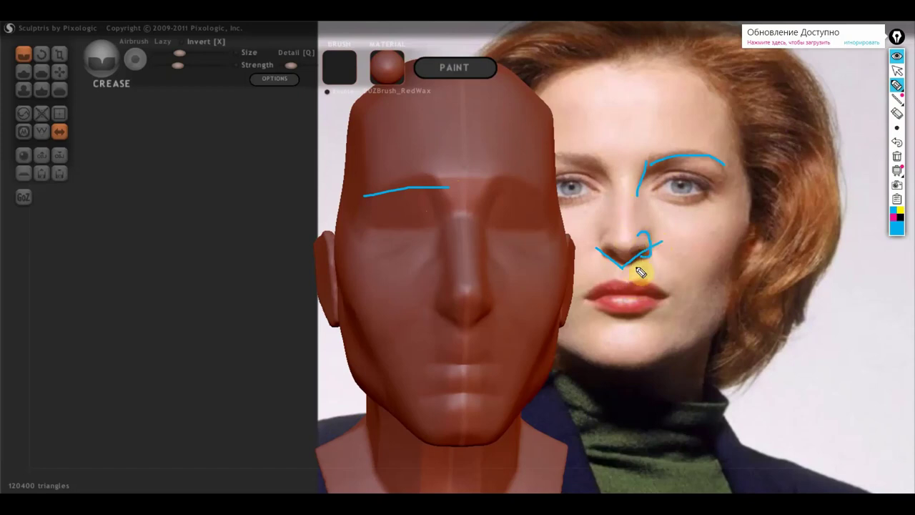
{"action": "mouse_move", "coordinate": [654, 240]}
{"action": "left_mouse_down"}
{"action": "mouse_move", "coordinate": [654, 330]}
{"action": "mouse_move", "coordinate": [588, 337]}
{"action": "left_mouse_up"}
{"action": "mouse_move", "coordinate": [646, 225]}
{"action": "left_mouse_down"}
{"action": "mouse_move", "coordinate": [739, 170]}
{"action": "mouse_move", "coordinate": [650, 227]}
{"action": "left_mouse_up"}
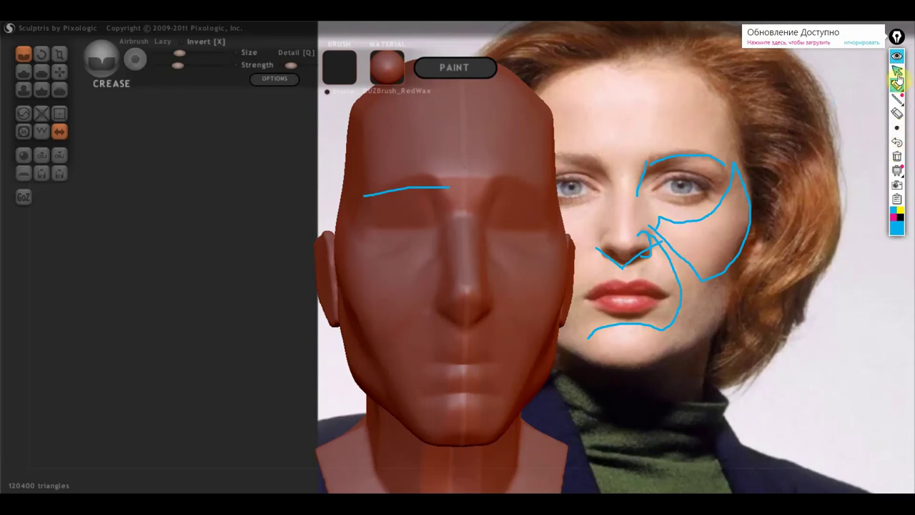
{"action": "left_click", "coordinate": [897, 72]}
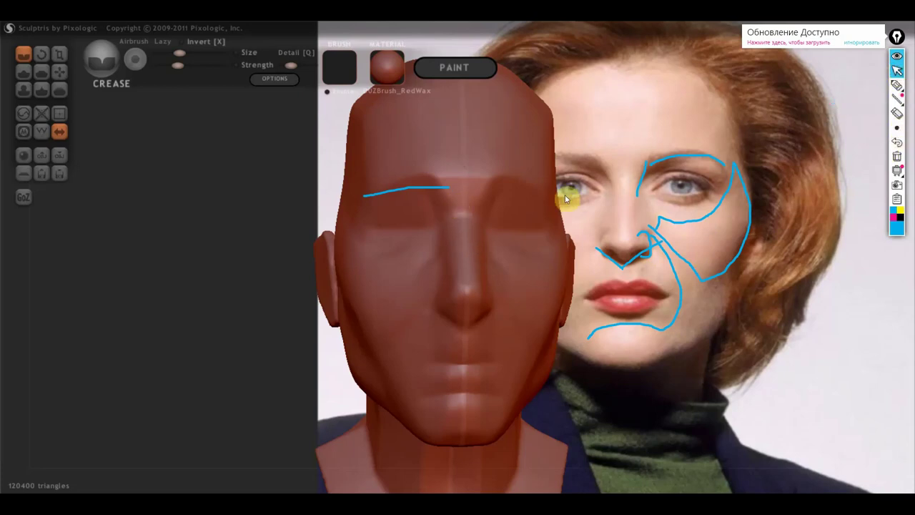
{"action": "left_click", "coordinate": [897, 156]}
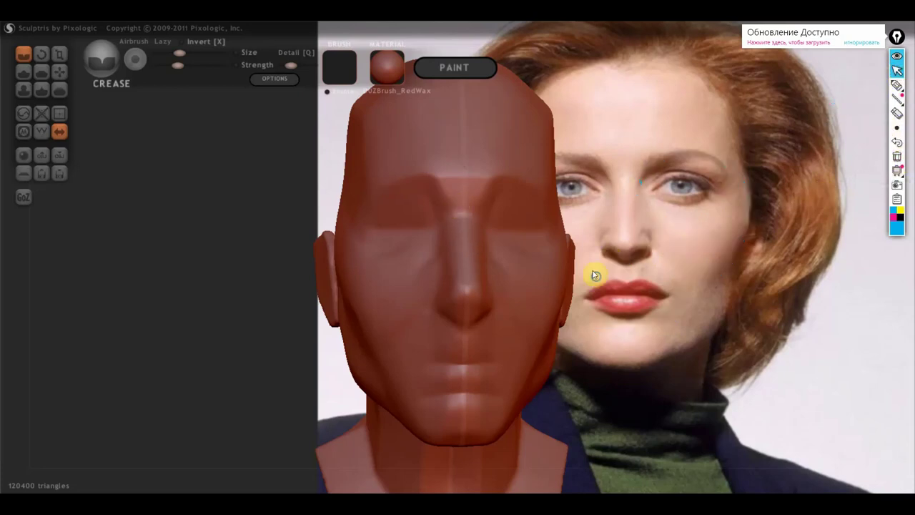
Face the head front, nudge the cheek with Grab, zoom in, and switch to the Draw brush.
{"action": "left_click_drag", "start_coordinate": [592, 272], "coordinate": [594, 276], "text": "shift"}
{"action": "scroll", "coordinate": [601, 271], "scroll_direction": "down", "scroll_amount": 2}
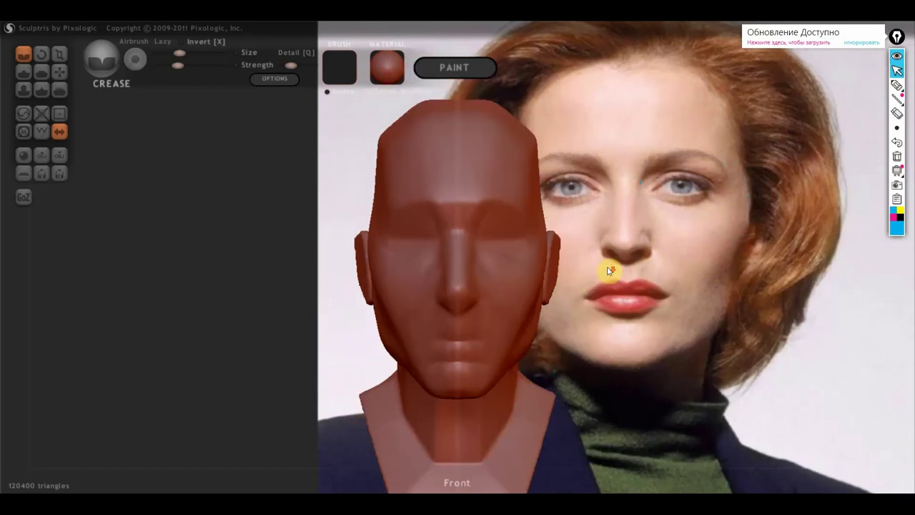
{"action": "left_click", "coordinate": [60, 72]}
{"action": "scroll", "coordinate": [533, 286], "scroll_direction": "down", "scroll_amount": 1}
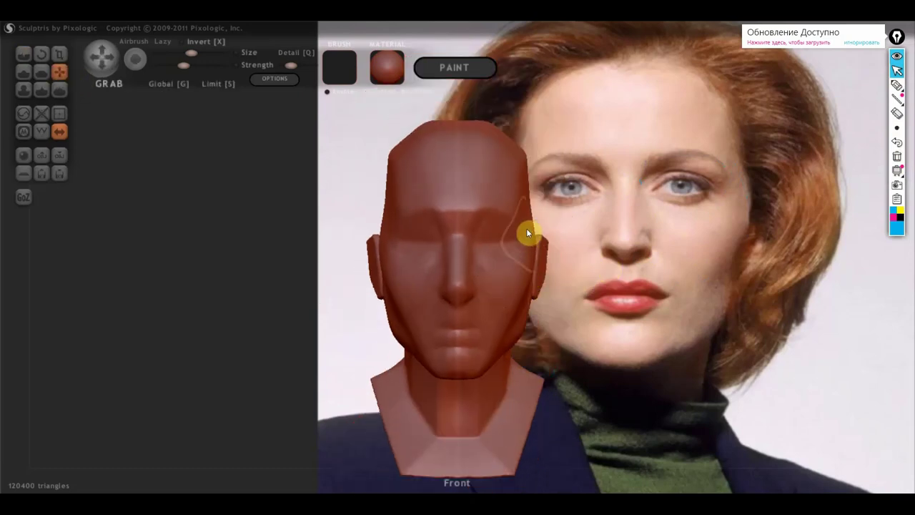
{"action": "left_click_drag", "start_coordinate": [527, 245], "coordinate": [534, 250]}
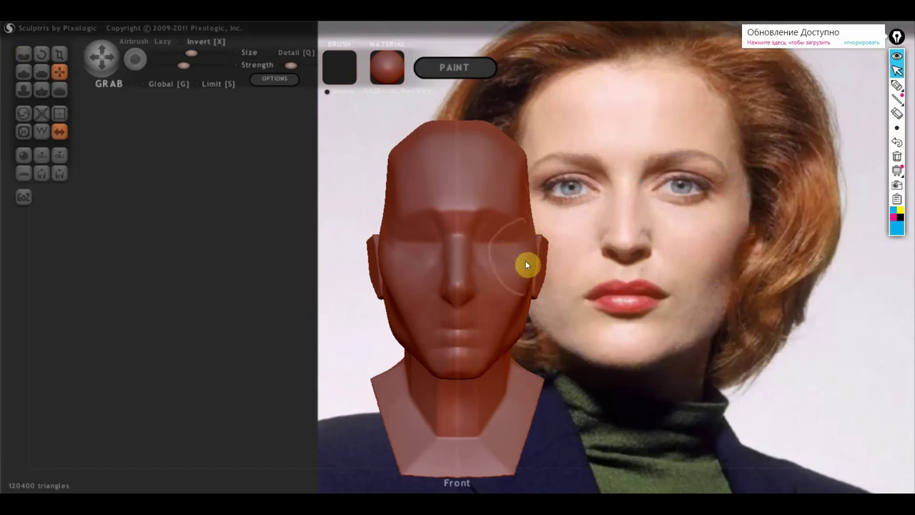
{"action": "scroll", "coordinate": [518, 291], "scroll_direction": "up", "scroll_amount": 1}
{"action": "scroll", "coordinate": [509, 292], "scroll_direction": "up", "scroll_amount": 2}
{"action": "scroll", "coordinate": [504, 284], "scroll_direction": "up", "scroll_amount": 1}
{"action": "left_click", "coordinate": [25, 57]}
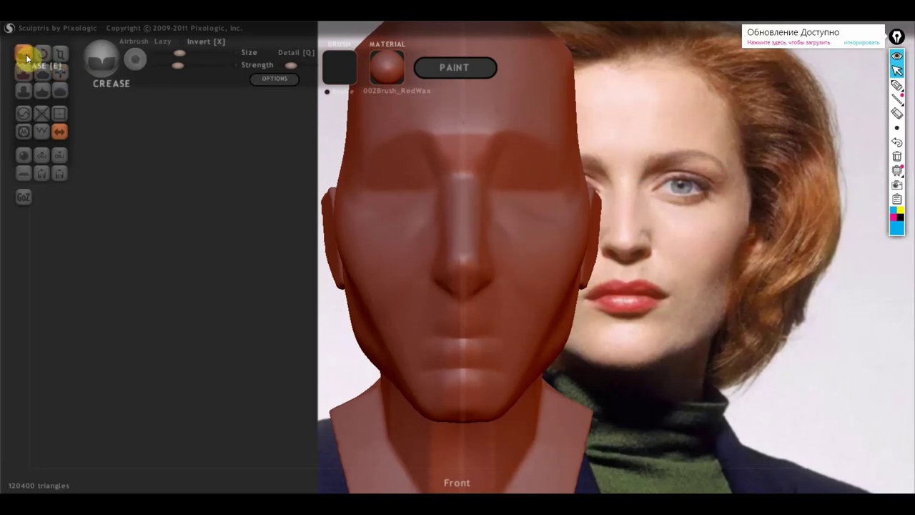
{"action": "left_click", "coordinate": [25, 72]}
With Clay off, add Draw volume around the lips, check from an angle, then return to front.
{"action": "scroll", "coordinate": [421, 341], "scroll_direction": "up", "scroll_amount": 1}
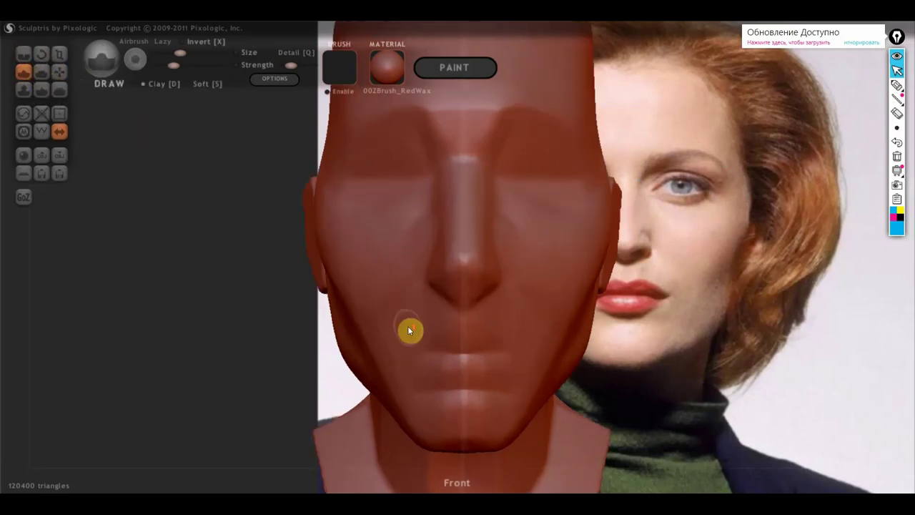
{"action": "left_click", "coordinate": [145, 84]}
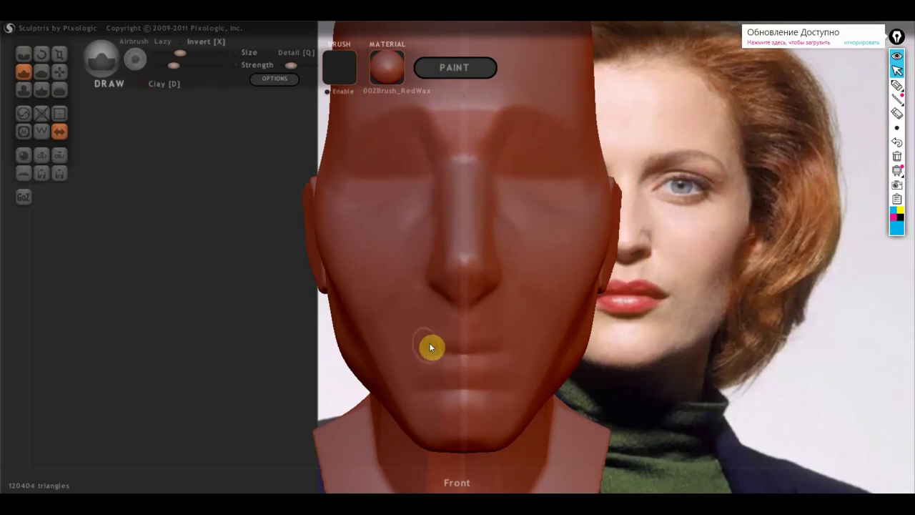
{"action": "mouse_move", "coordinate": [410, 353]}
{"action": "left_mouse_down"}
{"action": "mouse_move", "coordinate": [448, 341]}
{"action": "mouse_move", "coordinate": [416, 351]}
{"action": "left_mouse_up"}
{"action": "scroll", "coordinate": [429, 343], "scroll_direction": "up", "scroll_amount": 2}
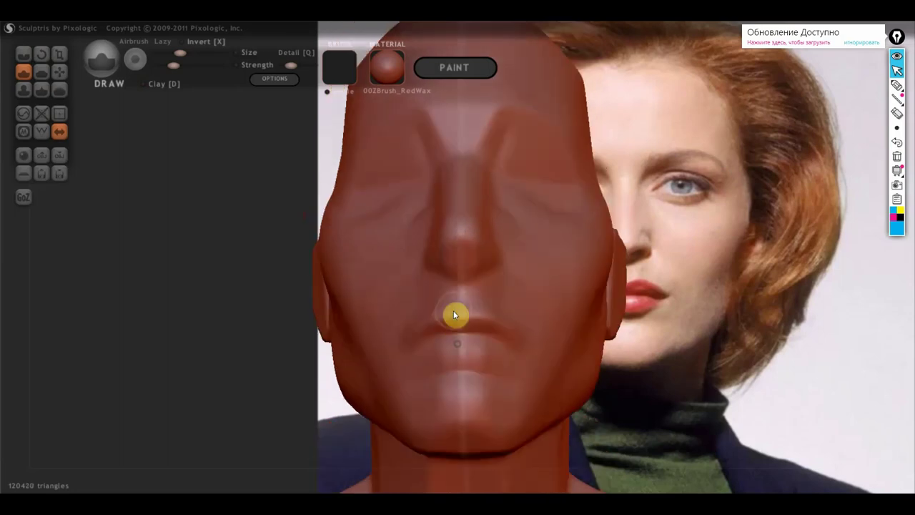
{"action": "left_click_drag", "start_coordinate": [470, 341], "coordinate": [419, 331]}
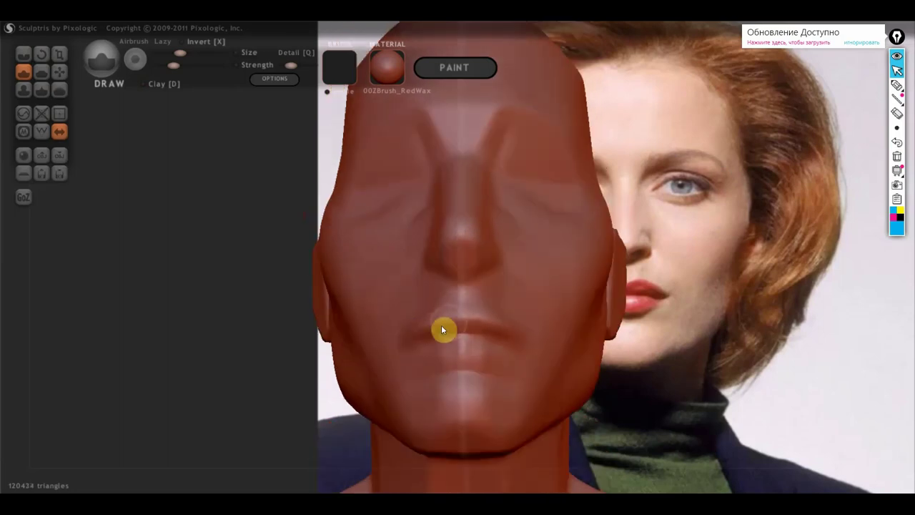
{"action": "mouse_move", "coordinate": [462, 336]}
{"action": "right_mouse_down"}
{"action": "mouse_move", "coordinate": [512, 348]}
{"action": "mouse_move", "coordinate": [501, 352]}
{"action": "right_mouse_up"}
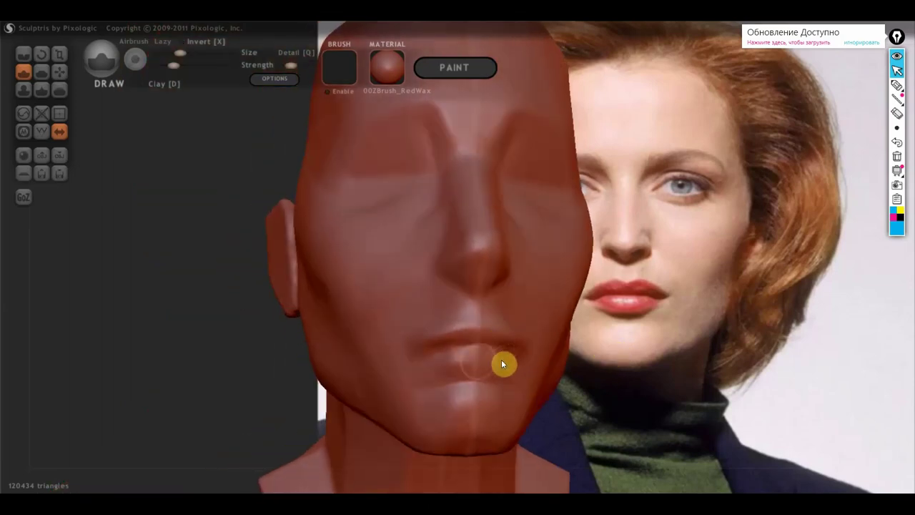
{"action": "right_click_drag", "start_coordinate": [512, 358], "coordinate": [560, 355], "text": "shift"}
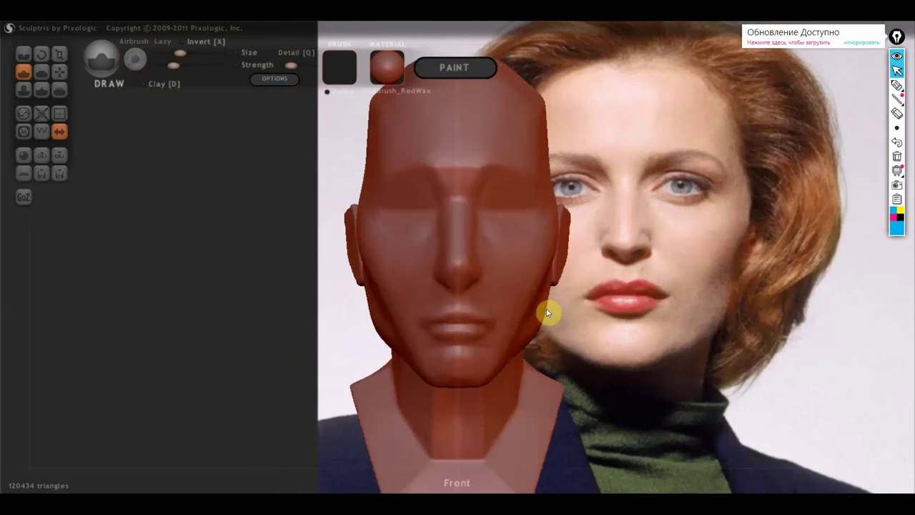
{"action": "scroll", "coordinate": [490, 326], "scroll_direction": "up", "scroll_amount": 2}
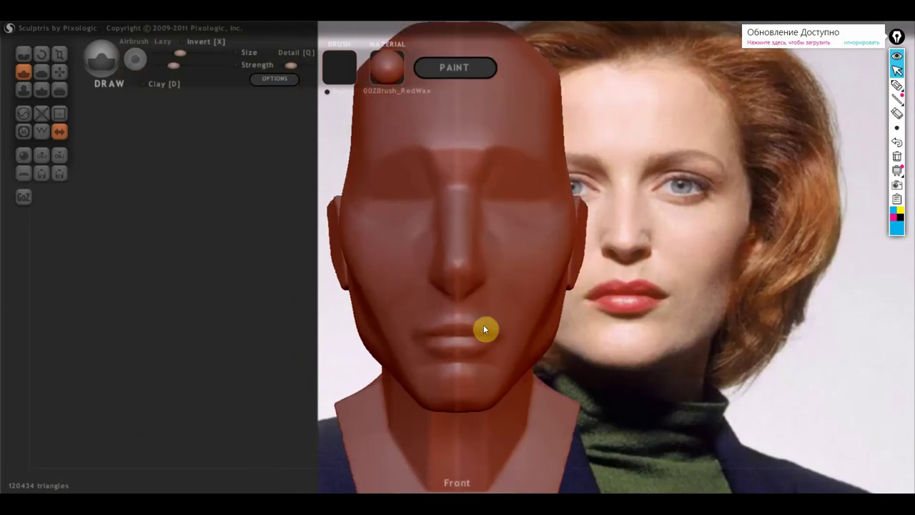
{"action": "left_click", "coordinate": [61, 72]}
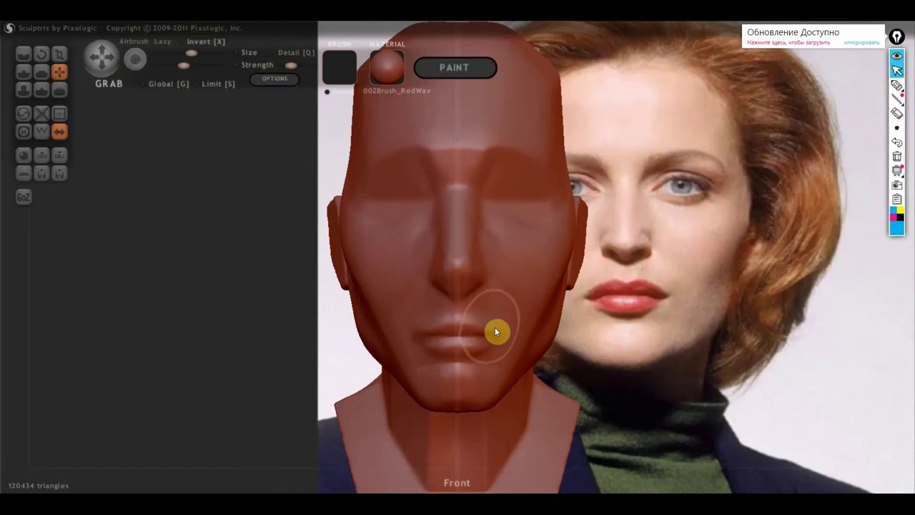
Rotate the head to a three-quarter profile, select Crease, and orbit to compare with the reference.
{"action": "scroll", "coordinate": [496, 331], "scroll_direction": "up", "scroll_amount": 1}
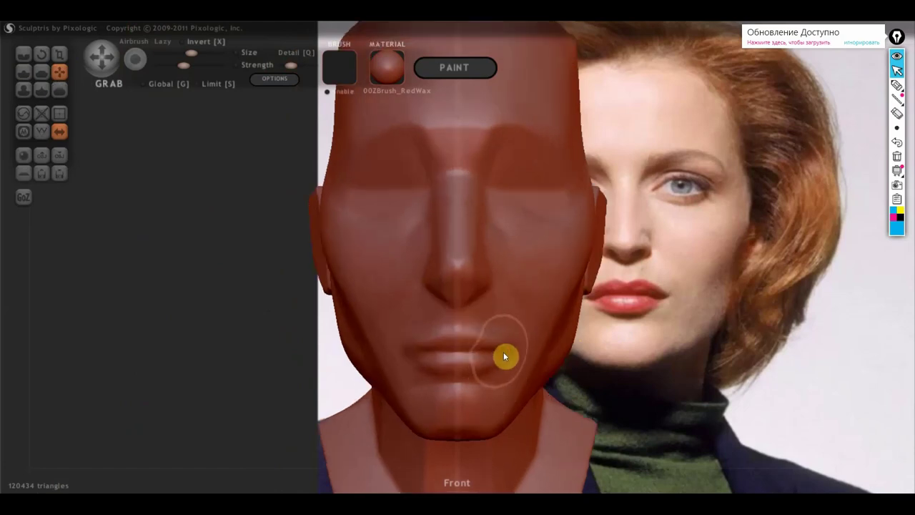
{"action": "scroll", "coordinate": [508, 353], "scroll_direction": "down", "scroll_amount": 1}
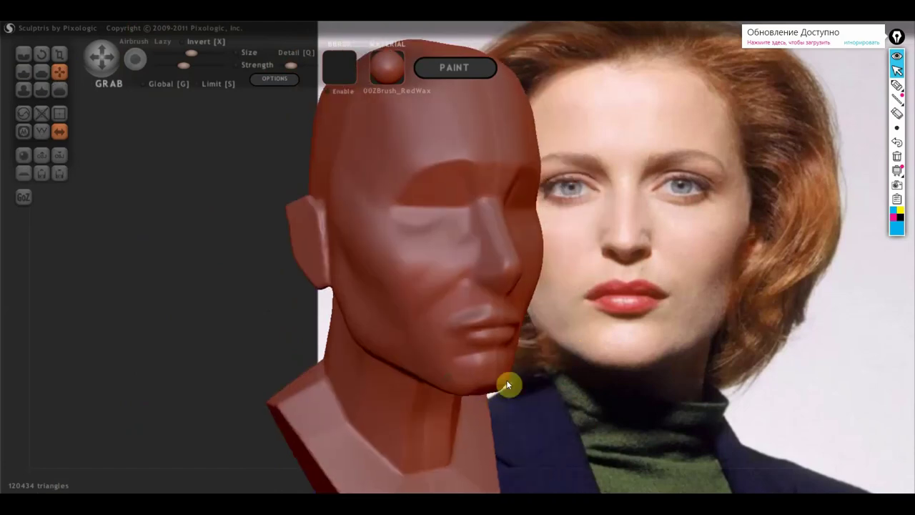
{"action": "right_click_drag", "start_coordinate": [420, 379], "coordinate": [543, 374]}
{"action": "scroll", "coordinate": [544, 374], "scroll_direction": "up", "scroll_amount": 1}
{"action": "left_click", "coordinate": [24, 56]}
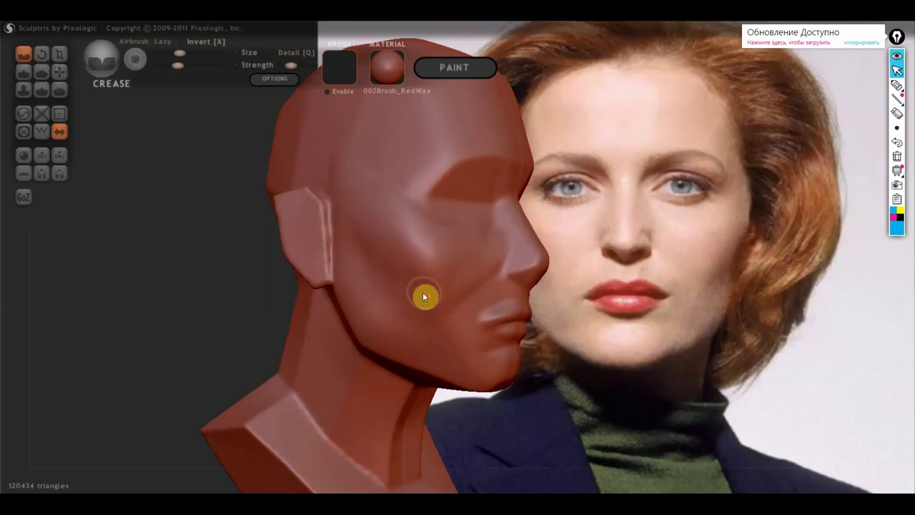
{"action": "scroll", "coordinate": [424, 296], "scroll_direction": "up", "scroll_amount": 2}
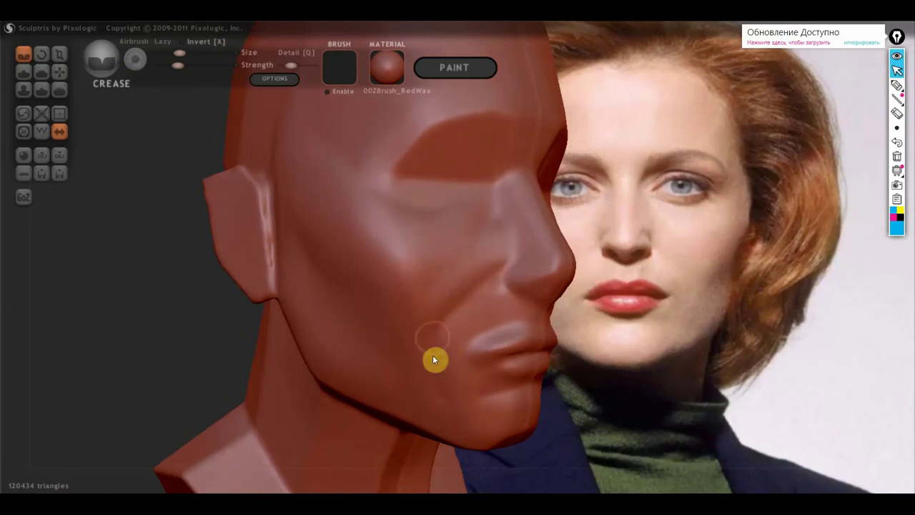
{"action": "mouse_move", "coordinate": [465, 325]}
{"action": "left_mouse_down"}
{"action": "mouse_move", "coordinate": [326, 316]}
{"action": "mouse_move", "coordinate": [477, 343]}
{"action": "mouse_move", "coordinate": [479, 288]}
{"action": "mouse_move", "coordinate": [378, 288]}
{"action": "mouse_move", "coordinate": [411, 292]}
{"action": "left_mouse_up"}
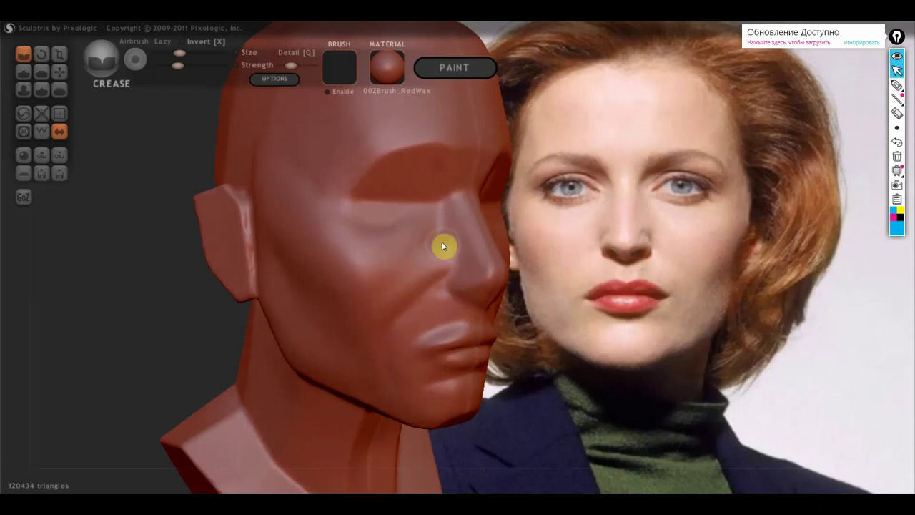
{"action": "mouse_move", "coordinate": [466, 247]}
{"action": "left_mouse_down"}
{"action": "mouse_move", "coordinate": [396, 247]}
{"action": "mouse_move", "coordinate": [444, 245]}
{"action": "left_mouse_up"}
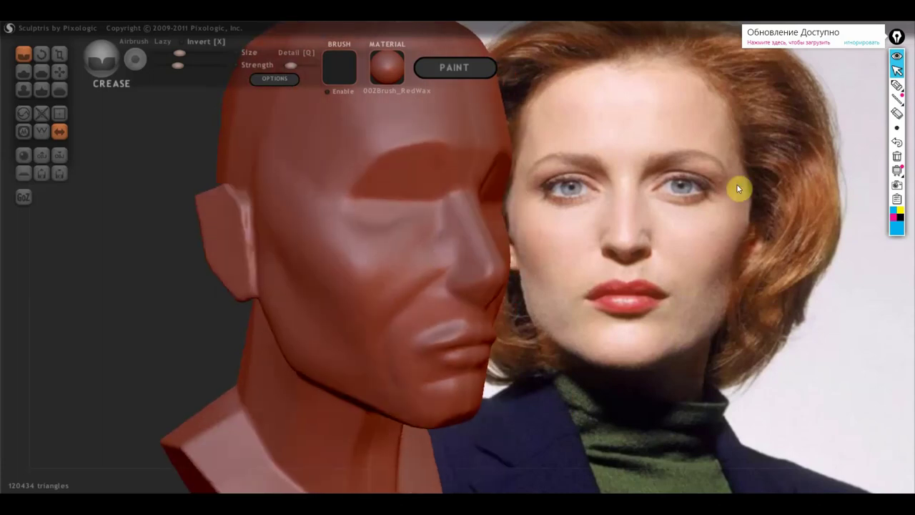
{"action": "left_click", "coordinate": [897, 84]}
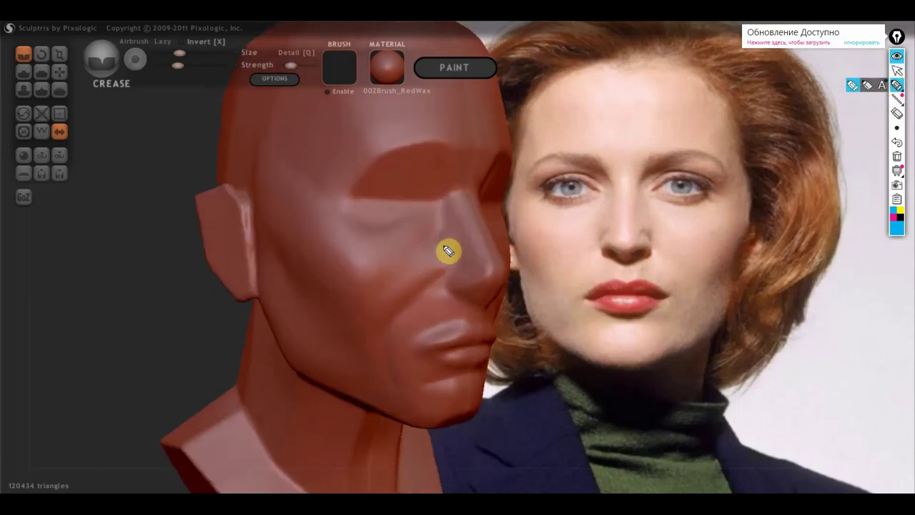
{"action": "left_click_drag", "start_coordinate": [401, 264], "coordinate": [453, 227]}
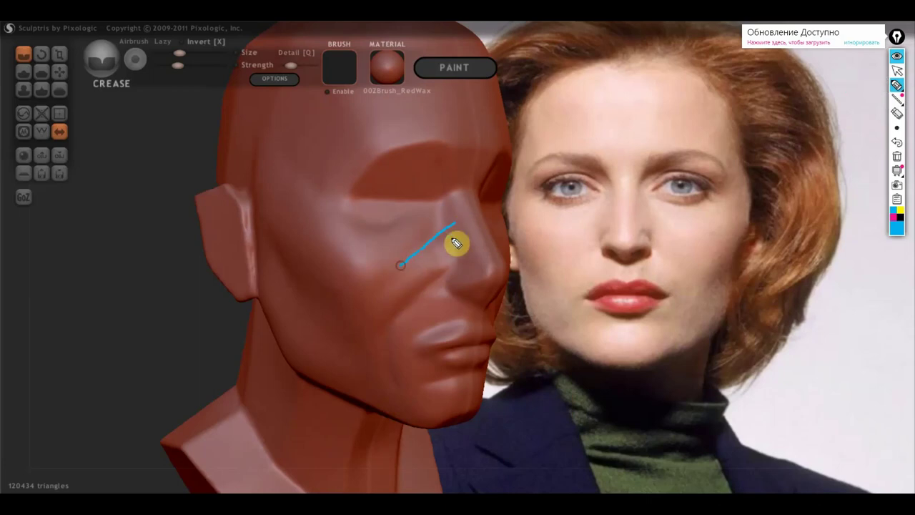
{"action": "left_click_drag", "start_coordinate": [443, 274], "coordinate": [390, 350]}
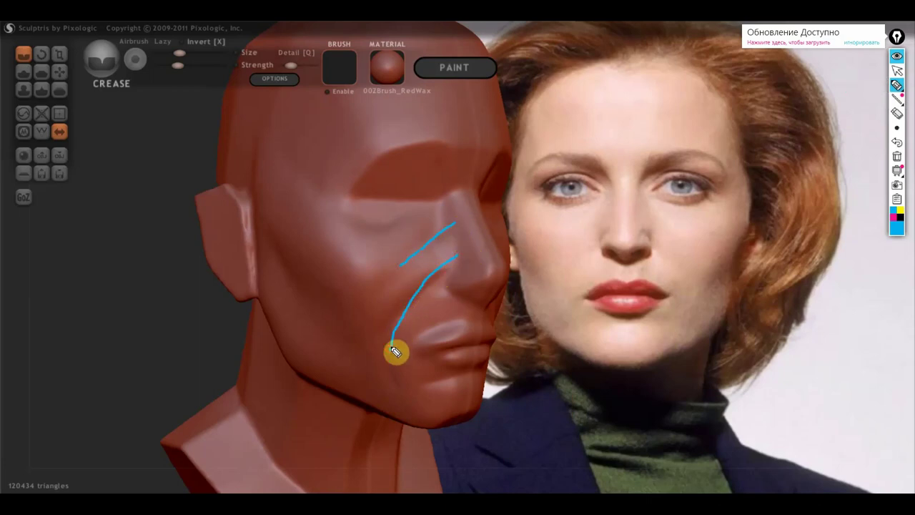
{"action": "left_click_drag", "start_coordinate": [453, 256], "coordinate": [390, 349]}
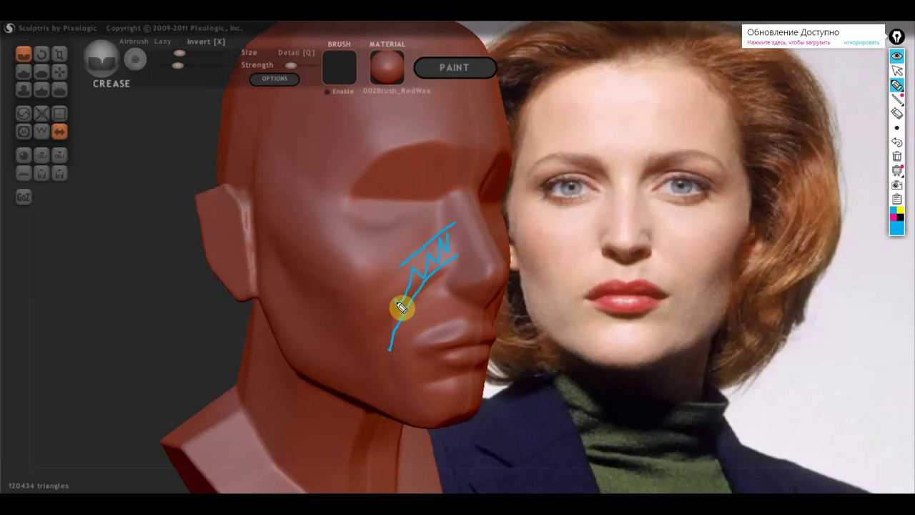
{"action": "mouse_move", "coordinate": [603, 213]}
{"action": "left_mouse_down"}
{"action": "mouse_move", "coordinate": [554, 261]}
{"action": "mouse_move", "coordinate": [599, 248]}
{"action": "mouse_move", "coordinate": [566, 279]}
{"action": "mouse_move", "coordinate": [606, 223]}
{"action": "left_mouse_up"}
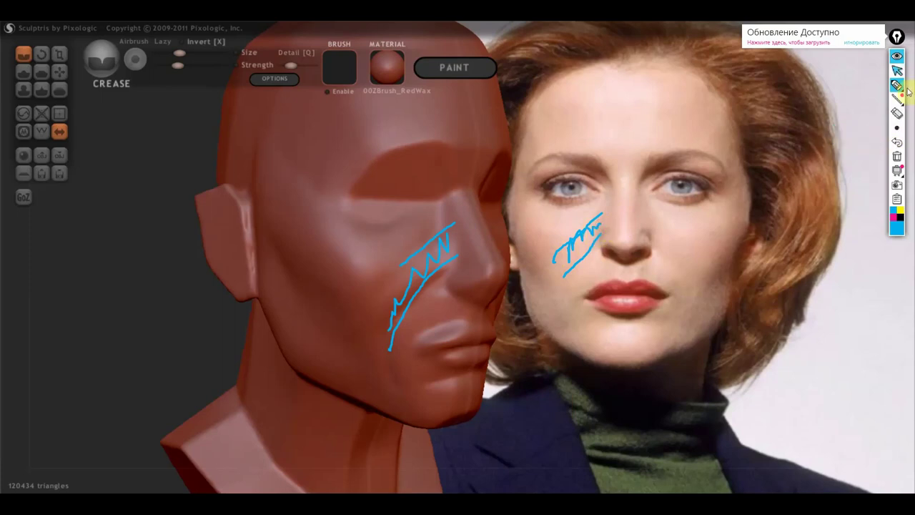
{"action": "left_click", "coordinate": [897, 156]}
{"action": "left_click", "coordinate": [897, 71]}
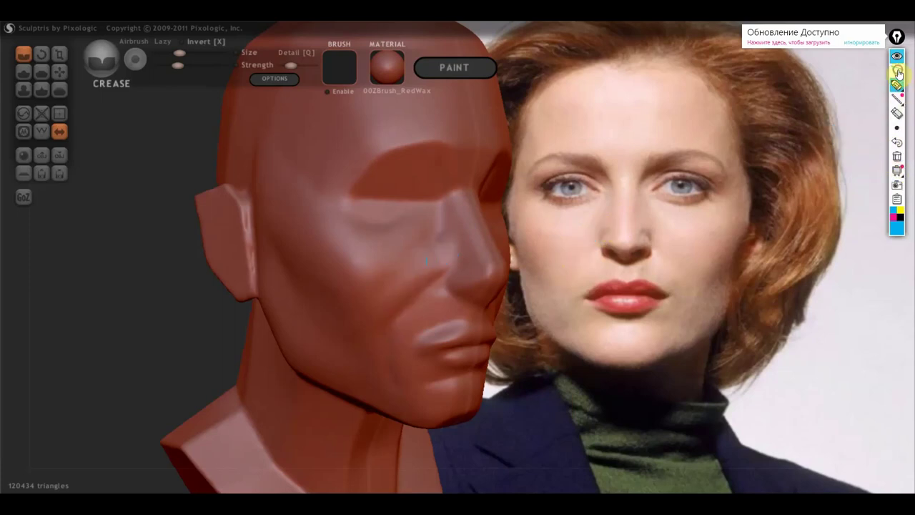
Switch to Draw, zoom in, and sculpt indents to shape and deepen the nostrils.
{"action": "mouse_move", "coordinate": [527, 204]}
{"action": "left_mouse_down"}
{"action": "mouse_move", "coordinate": [435, 189]}
{"action": "mouse_move", "coordinate": [511, 224]}
{"action": "left_mouse_up"}
{"action": "left_click", "coordinate": [22, 73]}
{"action": "scroll", "coordinate": [410, 253], "scroll_direction": "up", "scroll_amount": 3}
{"action": "scroll", "coordinate": [400, 221], "scroll_direction": "up", "scroll_amount": 2}
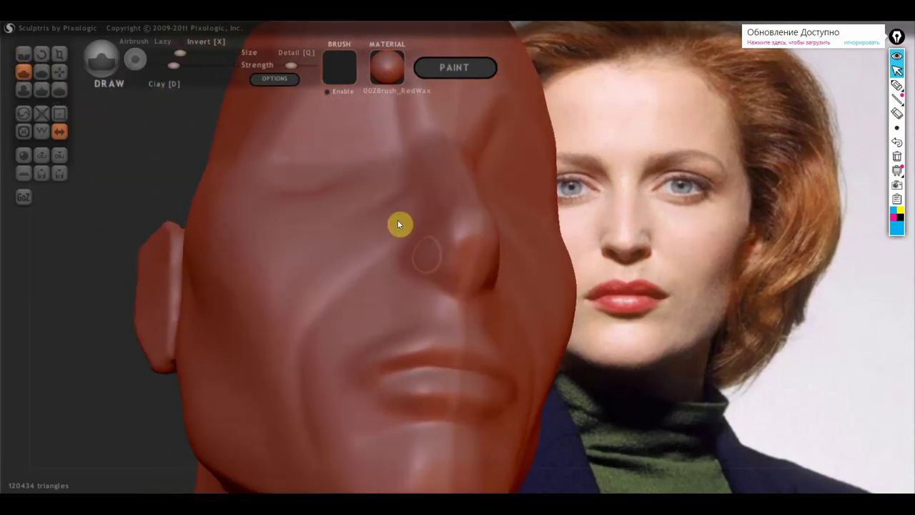
{"action": "scroll", "coordinate": [433, 269], "scroll_direction": "up", "scroll_amount": 3}
{"action": "mouse_move", "coordinate": [441, 255]}
{"action": "left_mouse_down"}
{"action": "mouse_move", "coordinate": [436, 269]}
{"action": "mouse_move", "coordinate": [445, 263]}
{"action": "left_mouse_up"}
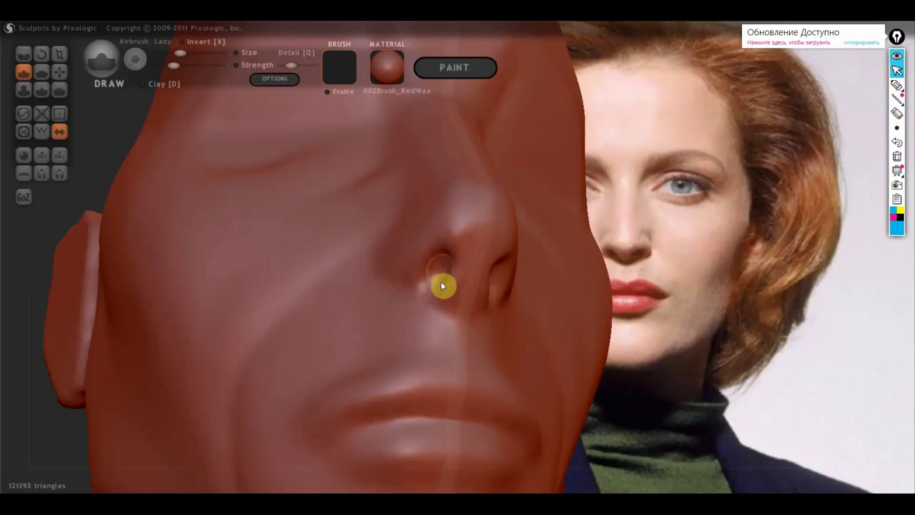
{"action": "left_click_drag", "start_coordinate": [439, 296], "coordinate": [443, 262]}
{"action": "right_click_drag", "start_coordinate": [443, 262], "coordinate": [386, 311]}
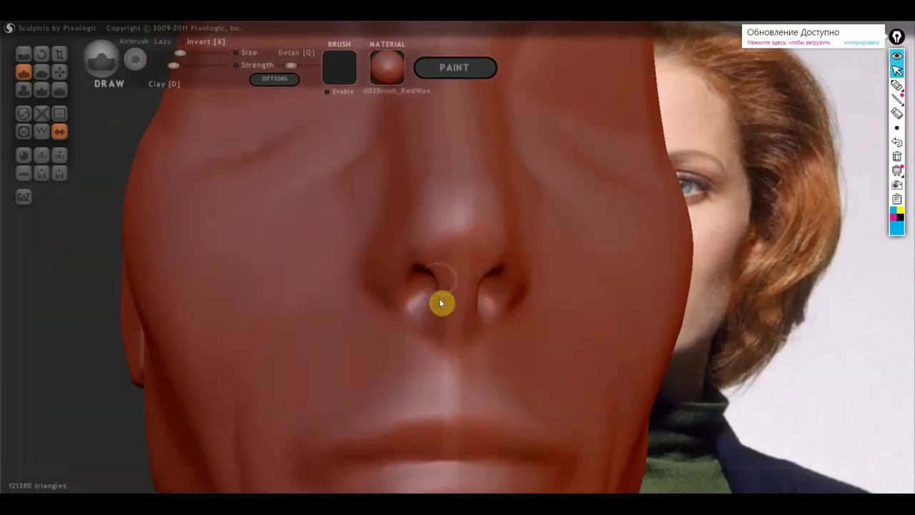
From a three-quarter side view, build up the upper lip and rework the lip shape.
{"action": "mouse_move", "coordinate": [444, 322]}
{"action": "right_mouse_down"}
{"action": "mouse_move", "coordinate": [458, 302]}
{"action": "mouse_move", "coordinate": [424, 321]}
{"action": "mouse_move", "coordinate": [322, 319]}
{"action": "mouse_move", "coordinate": [331, 311]}
{"action": "right_mouse_up"}
{"action": "scroll", "coordinate": [405, 299], "scroll_direction": "down", "scroll_amount": 3}
{"action": "mouse_move", "coordinate": [245, 276]}
{"action": "right_mouse_down"}
{"action": "mouse_move", "coordinate": [331, 271]}
{"action": "mouse_move", "coordinate": [288, 271]}
{"action": "right_mouse_up"}
{"action": "scroll", "coordinate": [327, 271], "scroll_direction": "up", "scroll_amount": 2}
{"action": "scroll", "coordinate": [287, 276], "scroll_direction": "up", "scroll_amount": 2}
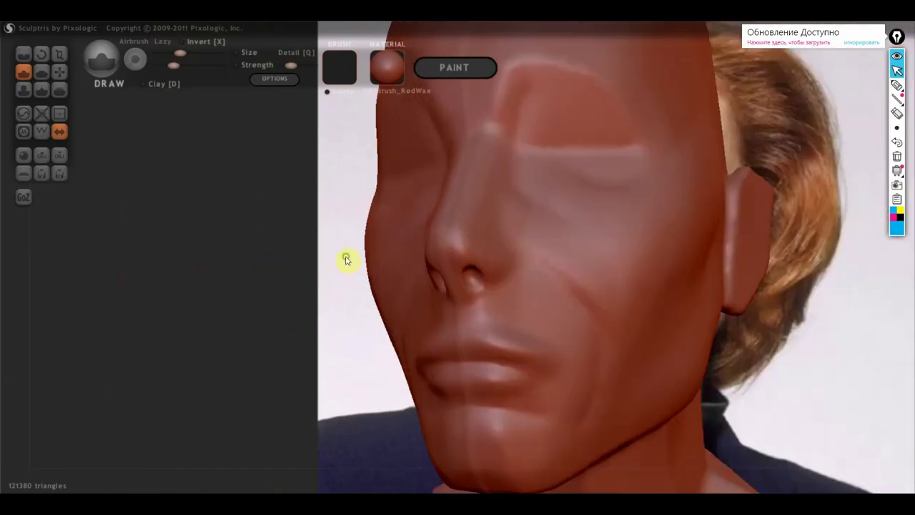
{"action": "mouse_move", "coordinate": [468, 345]}
{"action": "left_mouse_down"}
{"action": "mouse_move", "coordinate": [512, 353]}
{"action": "mouse_move", "coordinate": [488, 349]}
{"action": "left_mouse_up"}
{"action": "right_click_drag", "start_coordinate": [489, 348], "coordinate": [548, 341]}
{"action": "mouse_move", "coordinate": [493, 359]}
{"action": "left_mouse_down"}
{"action": "mouse_move", "coordinate": [533, 360]}
{"action": "mouse_move", "coordinate": [496, 357]}
{"action": "left_mouse_up"}
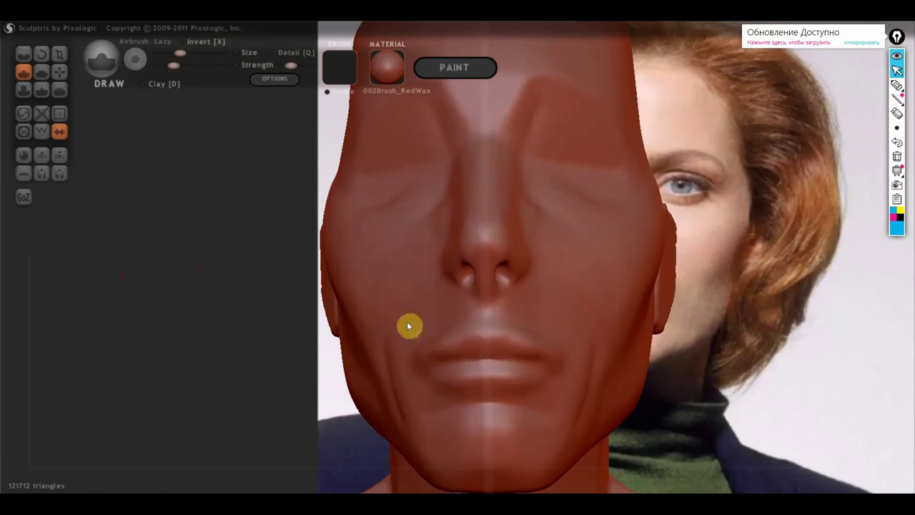
Orbit between side profile and front to check the nose against the photos.
{"action": "mouse_move", "coordinate": [90, 78]}
{"action": "right_mouse_down"}
{"action": "mouse_move", "coordinate": [253, 195]}
{"action": "mouse_move", "coordinate": [192, 202]}
{"action": "mouse_move", "coordinate": [458, 260]}
{"action": "right_mouse_up"}
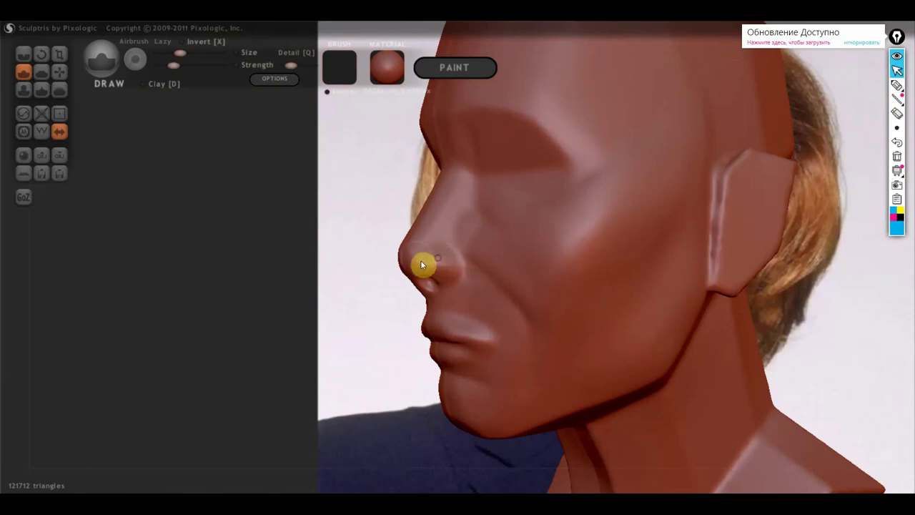
{"action": "right_click_drag", "start_coordinate": [446, 270], "coordinate": [601, 257]}
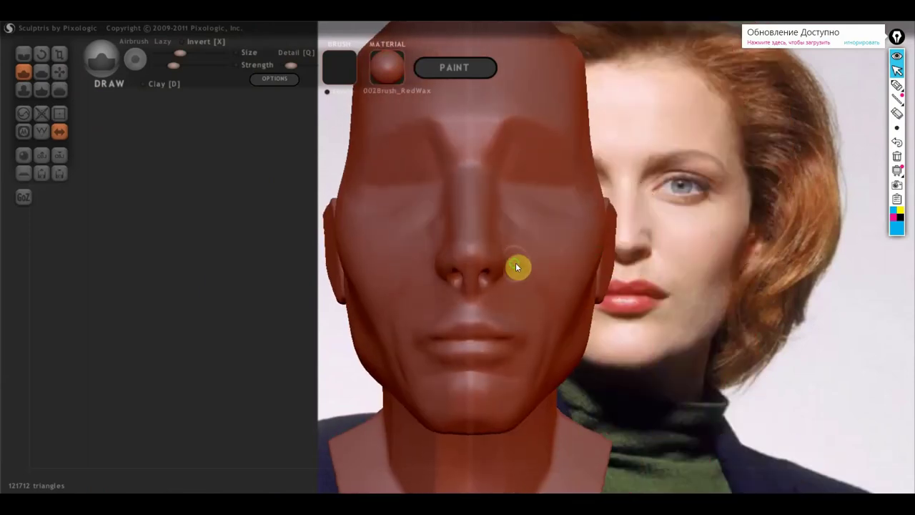
{"action": "mouse_move", "coordinate": [503, 267]}
{"action": "right_mouse_down"}
{"action": "mouse_move", "coordinate": [377, 286]}
{"action": "mouse_move", "coordinate": [427, 289]}
{"action": "right_mouse_up"}
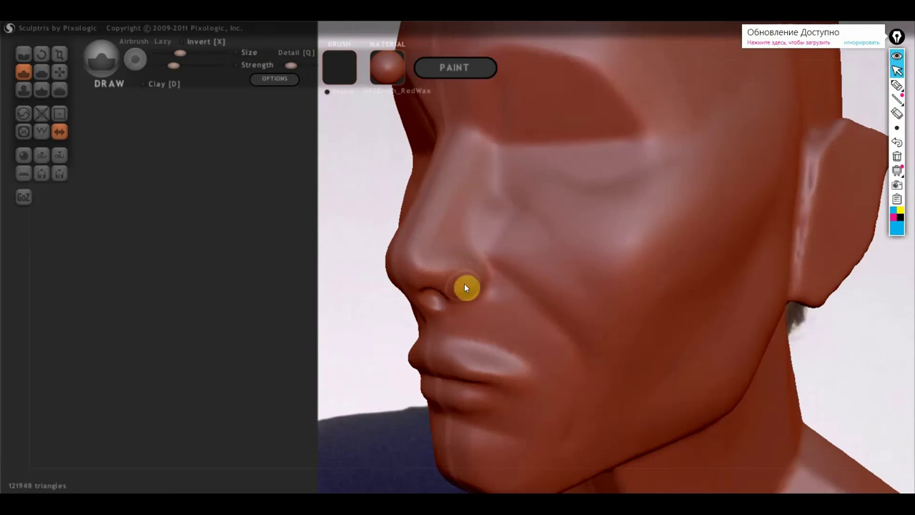
{"action": "right_click_drag", "start_coordinate": [425, 280], "coordinate": [512, 273]}
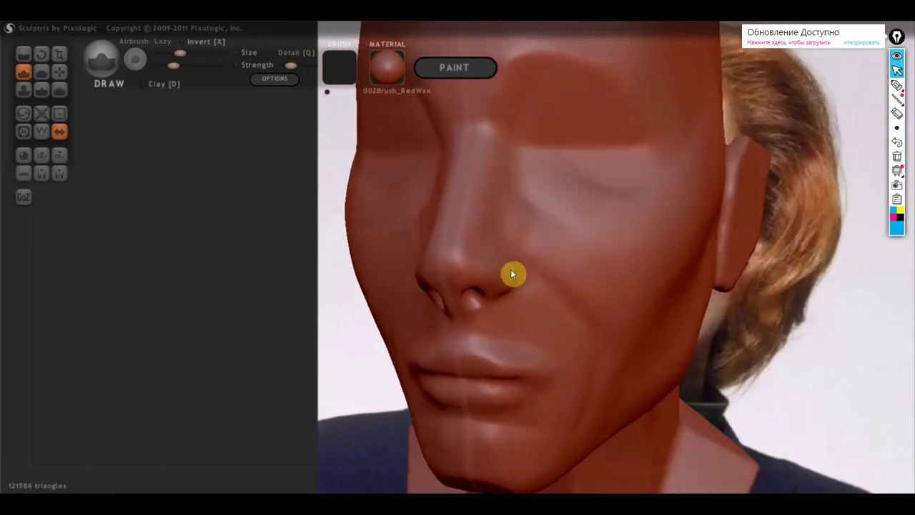
{"action": "left_click", "coordinate": [42, 72]}
From a side-on angle, flatten the brow and upper nose area.
{"action": "right_click_drag", "start_coordinate": [457, 220], "coordinate": [468, 161]}
{"action": "mouse_move", "coordinate": [468, 162]}
{"action": "left_mouse_down"}
{"action": "mouse_move", "coordinate": [459, 191]}
{"action": "mouse_move", "coordinate": [471, 183]}
{"action": "left_mouse_up"}
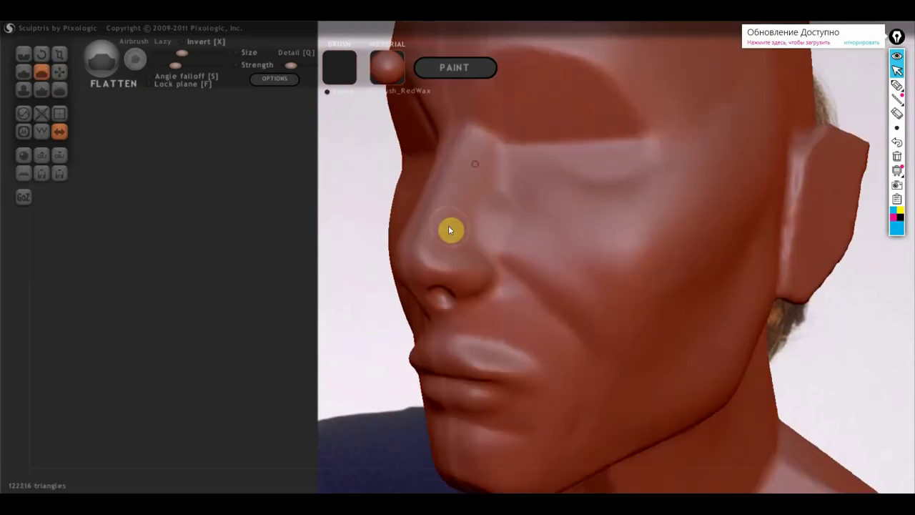
{"action": "right_click_drag", "start_coordinate": [449, 229], "coordinate": [516, 224]}
{"action": "right_click_drag", "start_coordinate": [493, 165], "coordinate": [439, 192]}
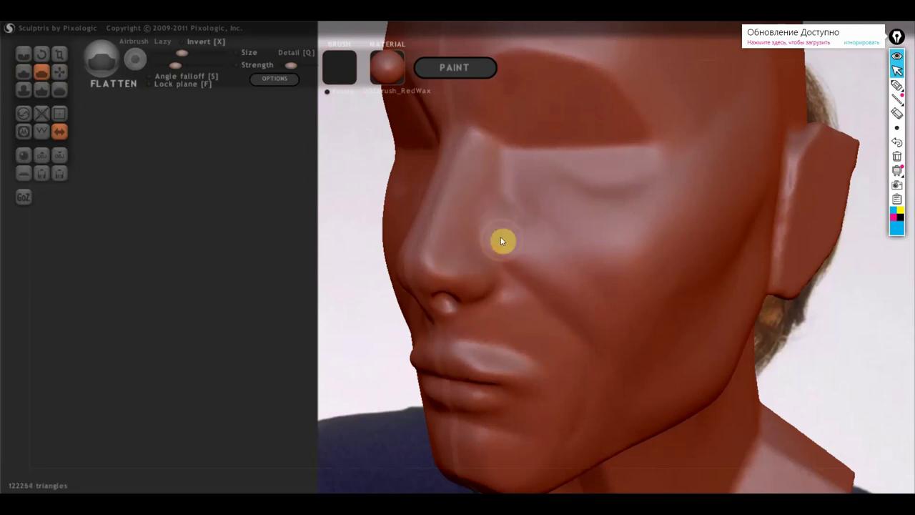
Flatten the cheek-to-nose plane, cheek and nose side, then face front and zoom out.
{"action": "left_click_drag", "start_coordinate": [519, 262], "coordinate": [489, 205]}
{"action": "left_click_drag", "start_coordinate": [566, 280], "coordinate": [554, 290]}
{"action": "left_click_drag", "start_coordinate": [446, 233], "coordinate": [428, 250]}
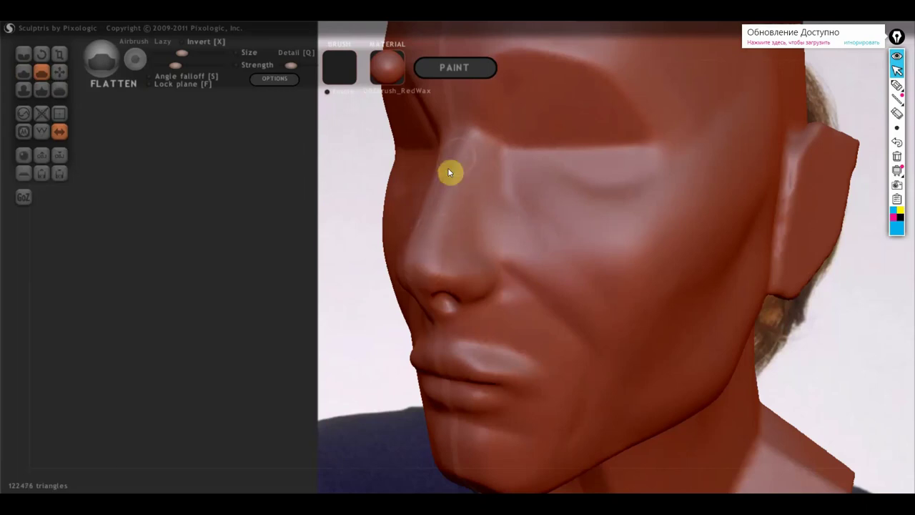
{"action": "mouse_move", "coordinate": [439, 241]}
{"action": "right_mouse_down"}
{"action": "mouse_move", "coordinate": [496, 179]}
{"action": "mouse_move", "coordinate": [620, 180]}
{"action": "mouse_move", "coordinate": [605, 183]}
{"action": "right_mouse_up"}
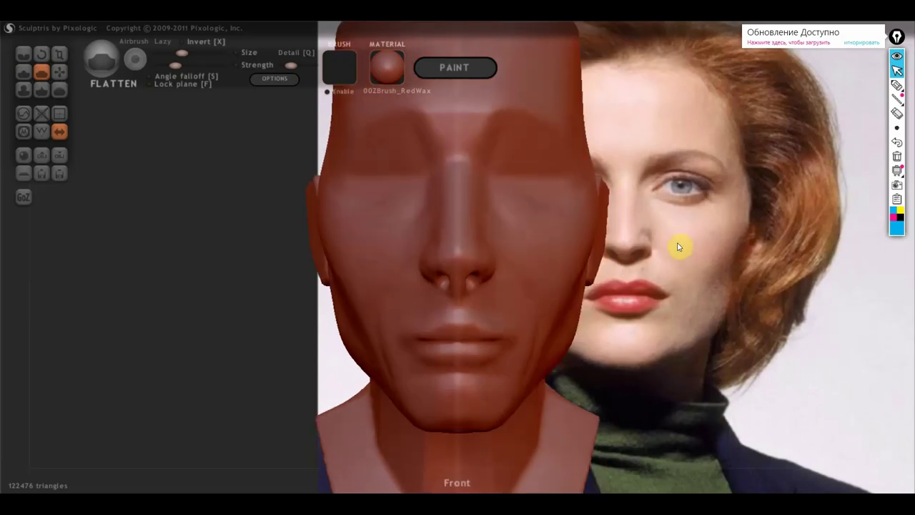
{"action": "scroll", "coordinate": [529, 136], "scroll_direction": "down", "scroll_amount": 2}
{"action": "scroll", "coordinate": [527, 132], "scroll_direction": "down", "scroll_amount": 1}
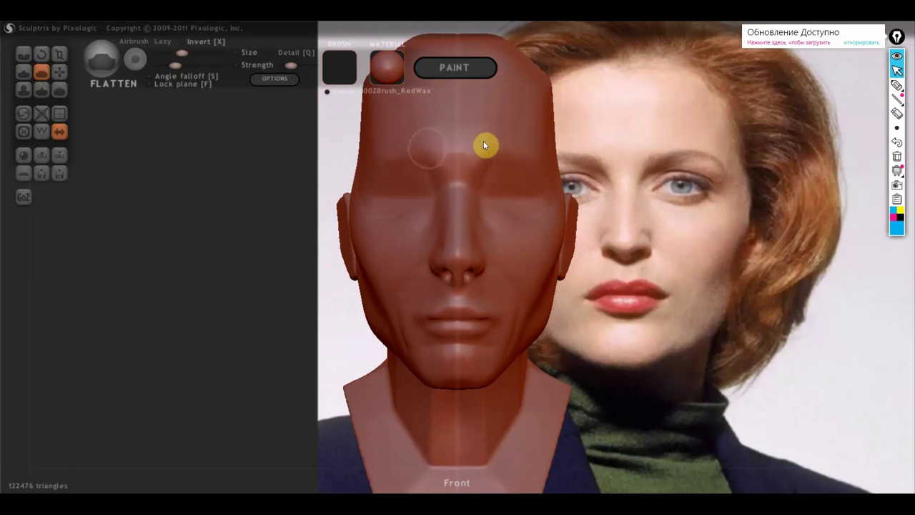
{"action": "scroll", "coordinate": [494, 147], "scroll_direction": "down", "scroll_amount": 2}
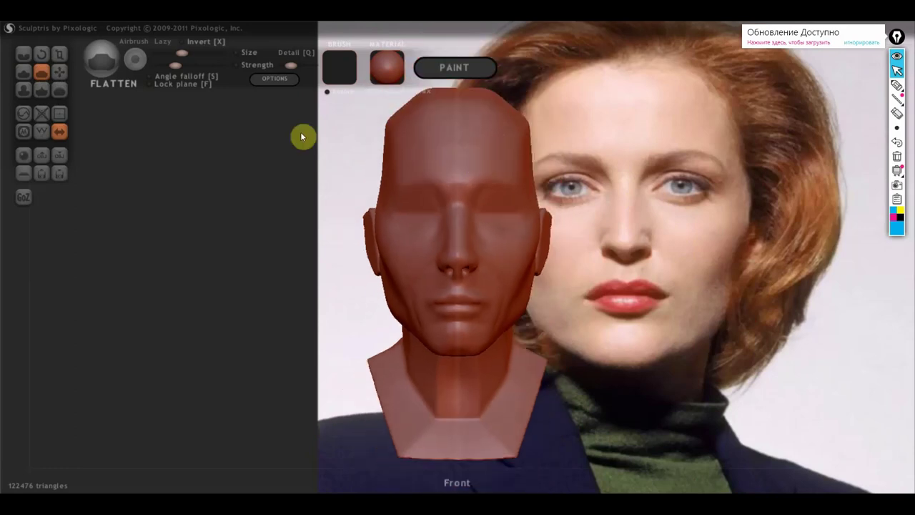
{"action": "left_click", "coordinate": [60, 71]}
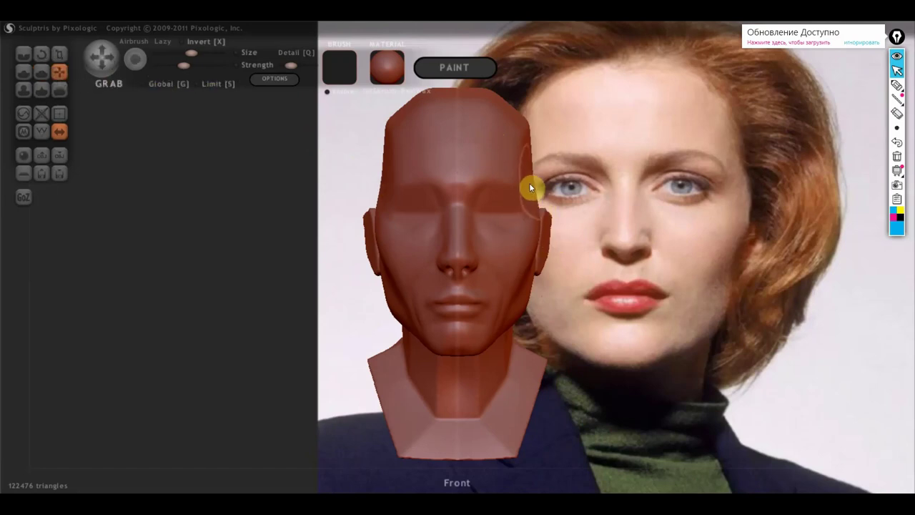
{"action": "left_click_drag", "start_coordinate": [572, 221], "coordinate": [278, 249]}
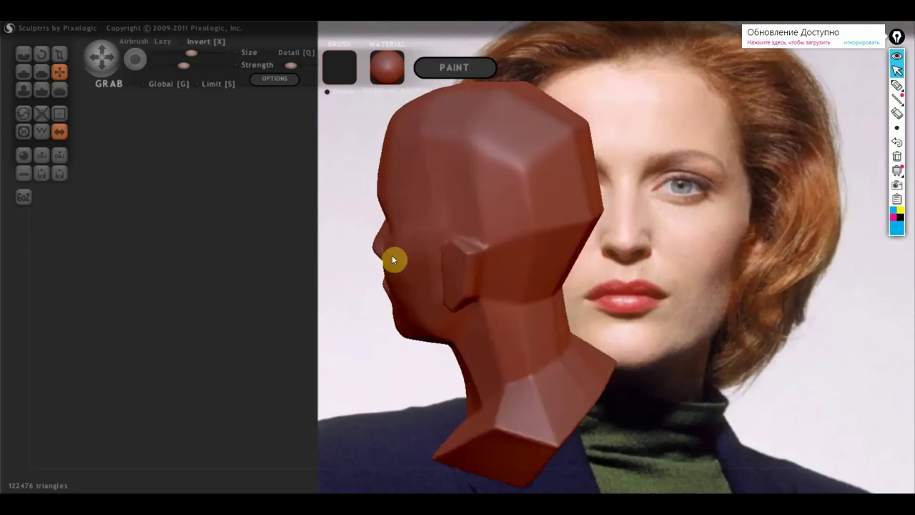
{"action": "mouse_move", "coordinate": [403, 194]}
{"action": "left_mouse_down"}
{"action": "mouse_move", "coordinate": [492, 238]}
{"action": "mouse_move", "coordinate": [708, 210]}
{"action": "left_mouse_up"}
{"action": "mouse_move", "coordinate": [596, 236]}
{"action": "left_mouse_down"}
{"action": "mouse_move", "coordinate": [568, 241]}
{"action": "mouse_move", "coordinate": [382, 361]}
{"action": "mouse_move", "coordinate": [465, 364]}
{"action": "mouse_move", "coordinate": [371, 303]}
{"action": "mouse_move", "coordinate": [351, 243]}
{"action": "mouse_move", "coordinate": [370, 293]}
{"action": "mouse_move", "coordinate": [574, 263]}
{"action": "left_mouse_up"}
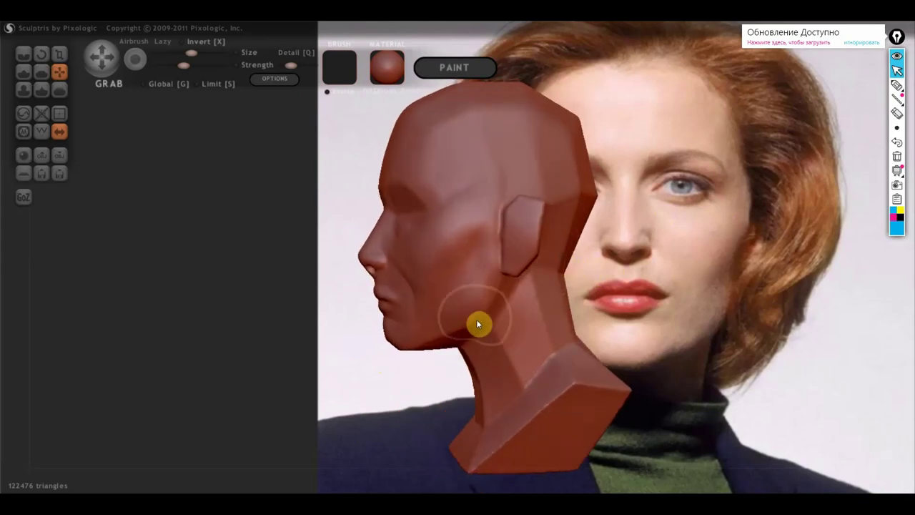
{"action": "scroll", "coordinate": [494, 350], "scroll_direction": "up", "scroll_amount": 2}
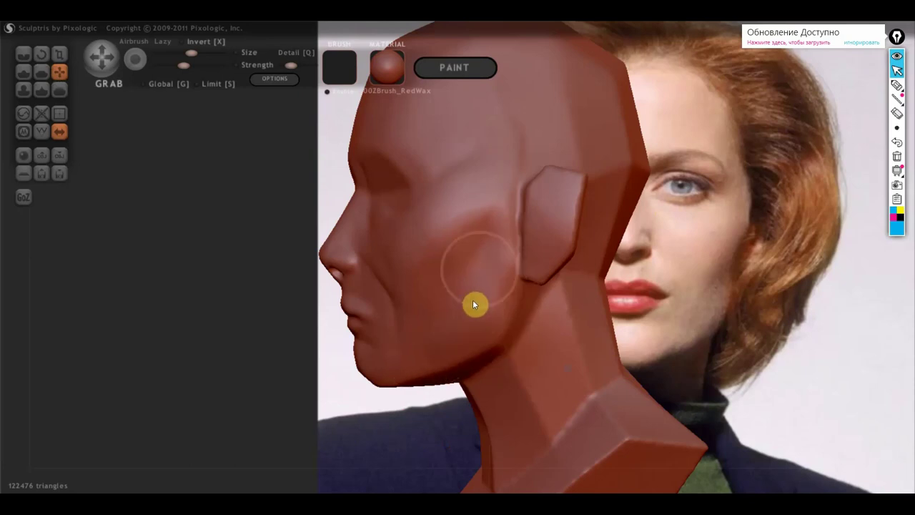
{"action": "mouse_move", "coordinate": [458, 185]}
{"action": "right_mouse_down"}
{"action": "mouse_move", "coordinate": [516, 236]}
{"action": "mouse_move", "coordinate": [521, 319]}
{"action": "right_mouse_up"}
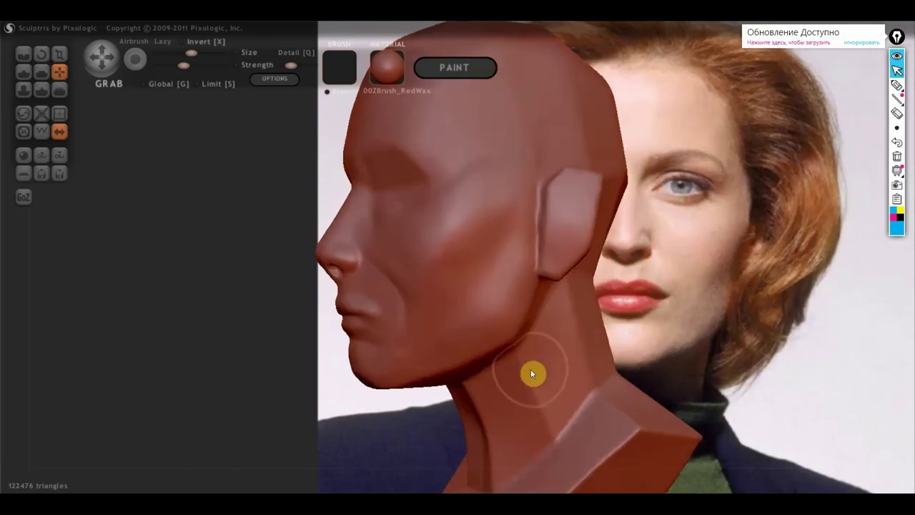
{"action": "left_click", "coordinate": [41, 72]}
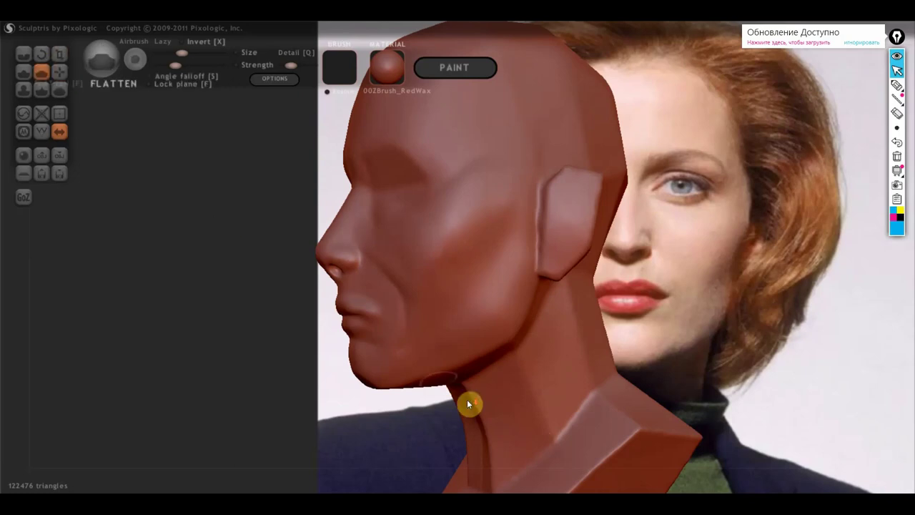
Turn the head to face straight front, zoom in, and move from Draw to Crease.
{"action": "scroll", "coordinate": [429, 300], "scroll_direction": "down", "scroll_amount": 3}
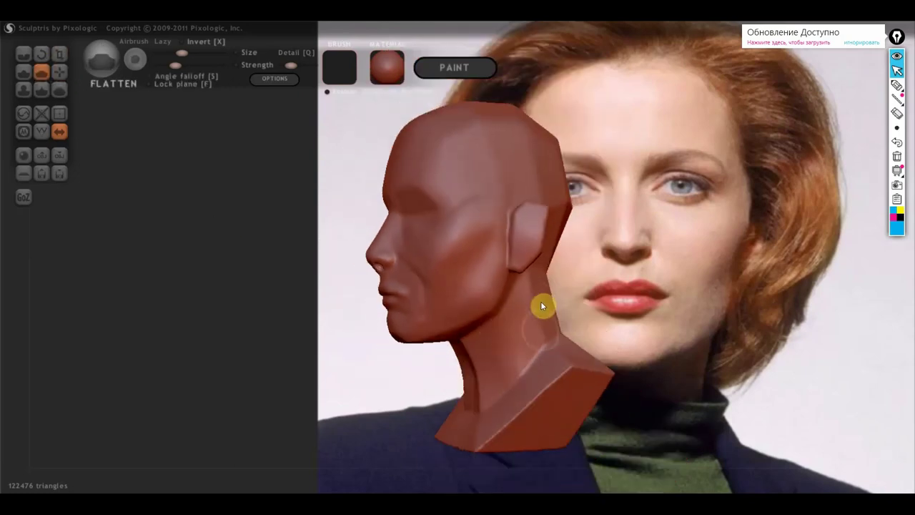
{"action": "right_click_drag", "start_coordinate": [461, 356], "coordinate": [500, 365]}
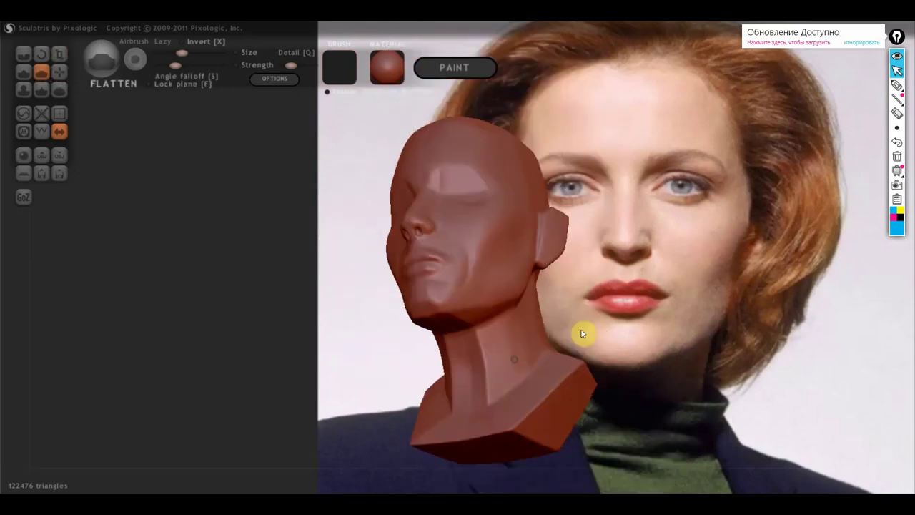
{"action": "scroll", "coordinate": [489, 357], "scroll_direction": "up", "scroll_amount": 2}
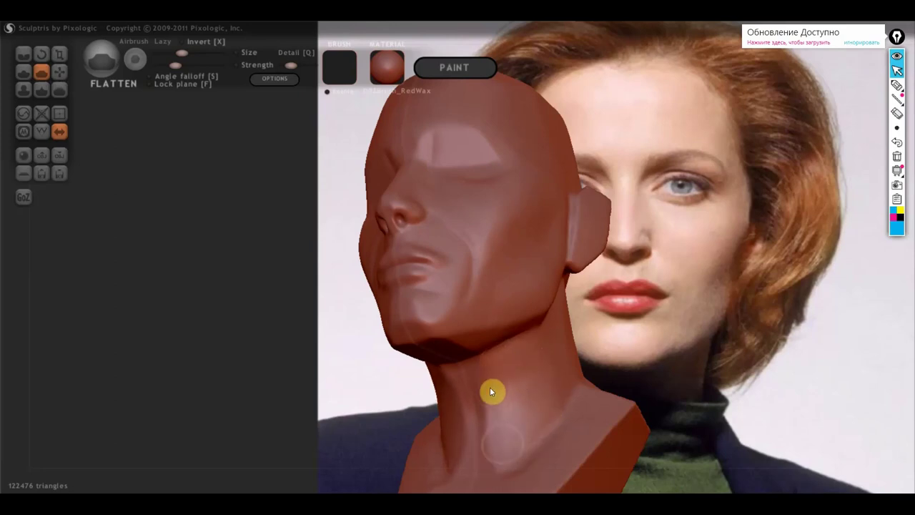
{"action": "mouse_move", "coordinate": [561, 391]}
{"action": "right_mouse_down", "text": "shift"}
{"action": "mouse_move", "coordinate": [631, 353]}
{"action": "mouse_move", "coordinate": [617, 385]}
{"action": "right_mouse_up", "text": "shift"}
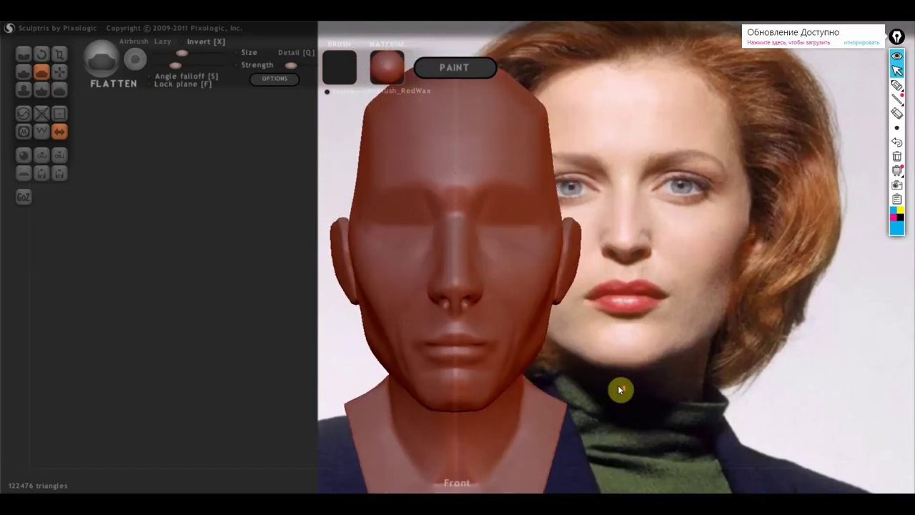
{"action": "left_click", "coordinate": [24, 74]}
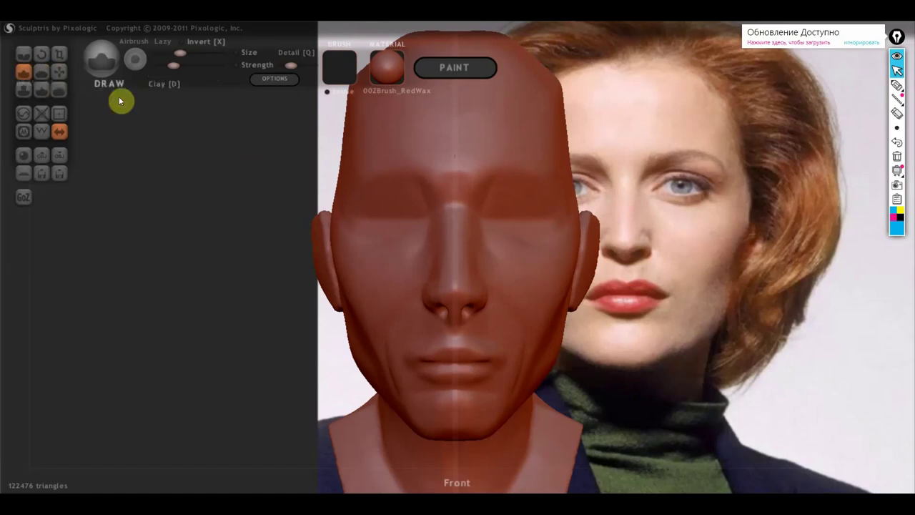
{"action": "scroll", "coordinate": [428, 199], "scroll_direction": "up", "scroll_amount": 2}
{"action": "left_click", "coordinate": [62, 70]}
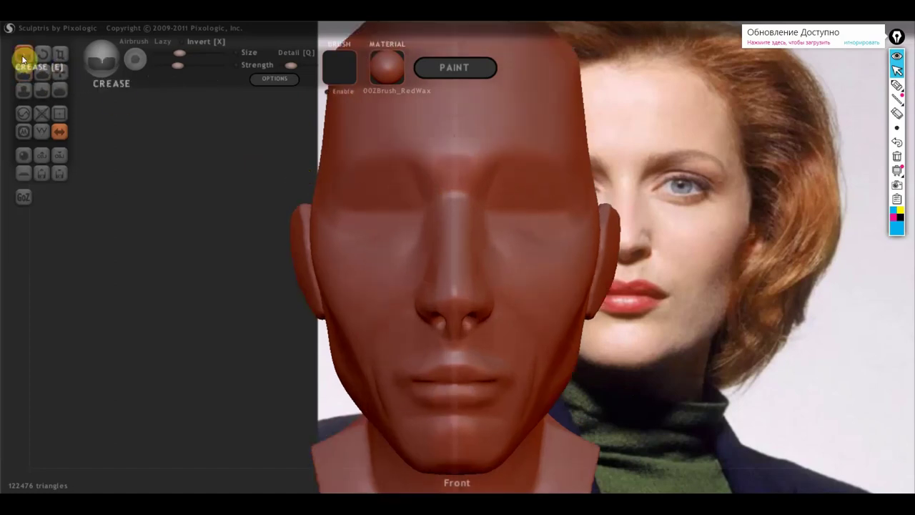
Nudge the head left of the reference, raise the Crease strength, and select Draw.
{"action": "mouse_move", "coordinate": [498, 219]}
{"action": "right_mouse_down"}
{"action": "mouse_move", "coordinate": [533, 202]}
{"action": "mouse_move", "coordinate": [476, 204]}
{"action": "right_mouse_up"}
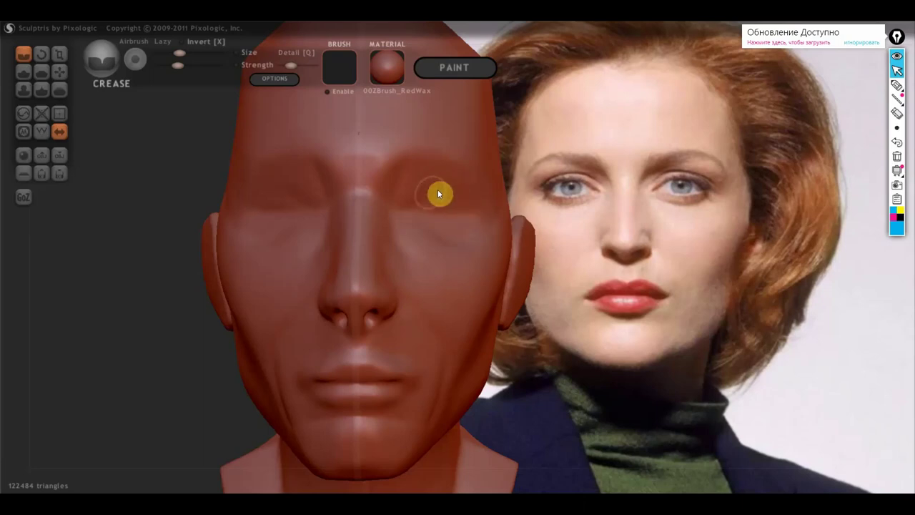
{"action": "left_click", "coordinate": [190, 66]}
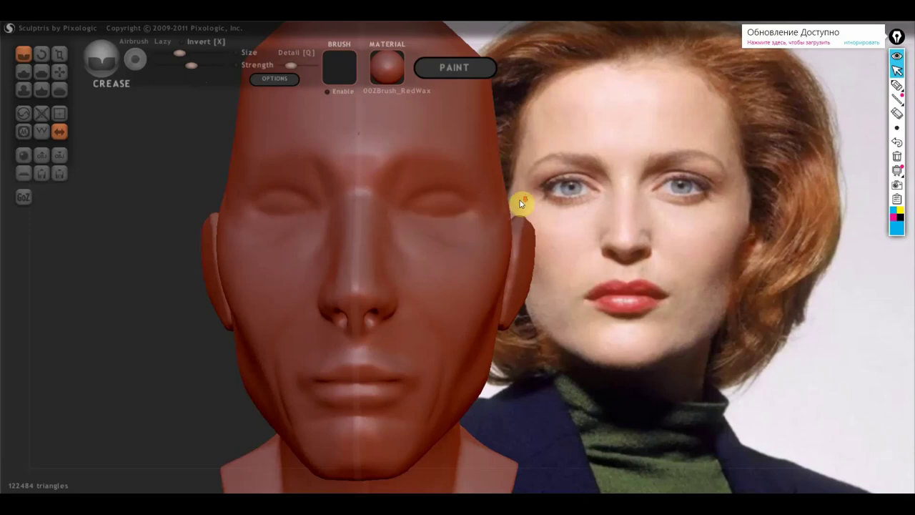
{"action": "scroll", "coordinate": [520, 202], "scroll_direction": "down", "scroll_amount": 3}
{"action": "left_click", "coordinate": [28, 73]}
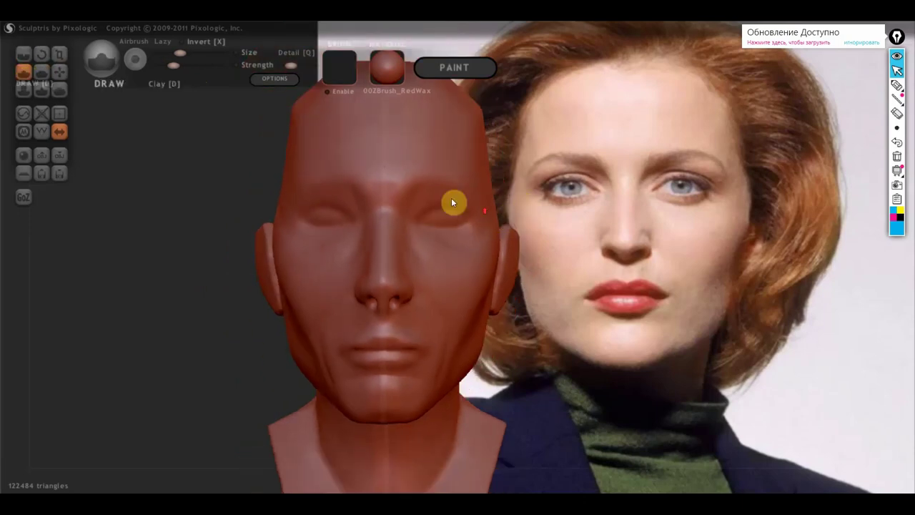
Build up and deepen the upper eyelids and eye sockets with Draw, checking from several angles.
{"action": "scroll", "coordinate": [457, 208], "scroll_direction": "up", "scroll_amount": 3}
{"action": "mouse_move", "coordinate": [431, 184]}
{"action": "left_mouse_down"}
{"action": "mouse_move", "coordinate": [401, 183]}
{"action": "mouse_move", "coordinate": [435, 167]}
{"action": "mouse_move", "coordinate": [467, 179]}
{"action": "mouse_move", "coordinate": [427, 172]}
{"action": "mouse_move", "coordinate": [438, 183]}
{"action": "left_mouse_up"}
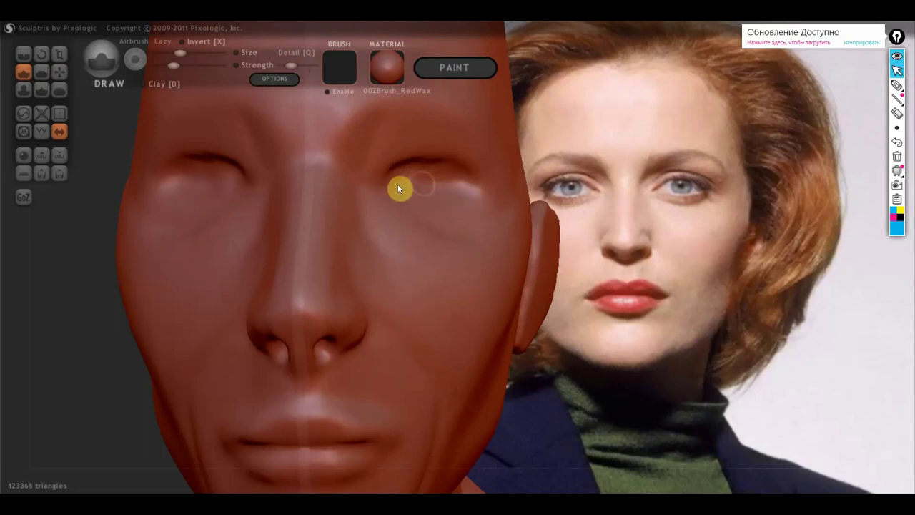
{"action": "right_click_drag", "start_coordinate": [420, 175], "coordinate": [370, 208]}
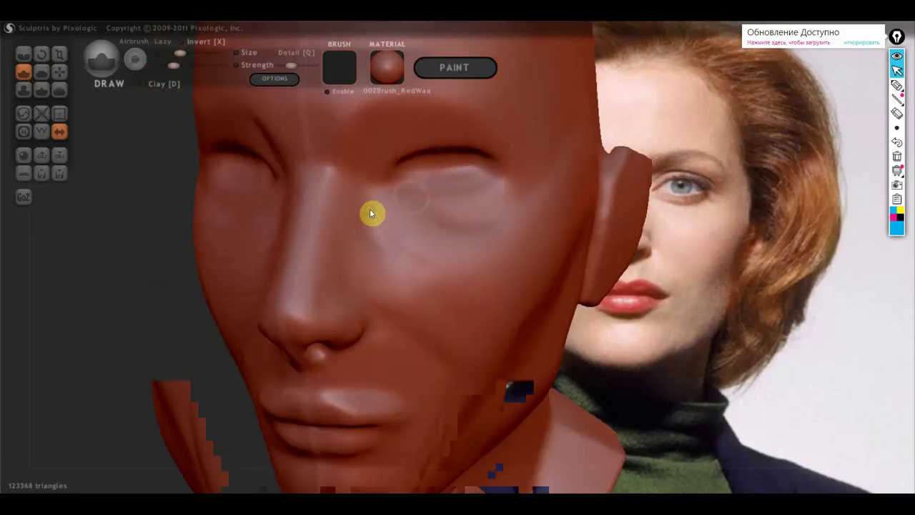
{"action": "mouse_move", "coordinate": [473, 173]}
{"action": "left_mouse_down"}
{"action": "mouse_move", "coordinate": [405, 178]}
{"action": "mouse_move", "coordinate": [417, 187]}
{"action": "left_mouse_up"}
{"action": "mouse_move", "coordinate": [470, 177]}
{"action": "left_mouse_down"}
{"action": "mouse_move", "coordinate": [441, 176]}
{"action": "mouse_move", "coordinate": [471, 176]}
{"action": "left_mouse_up"}
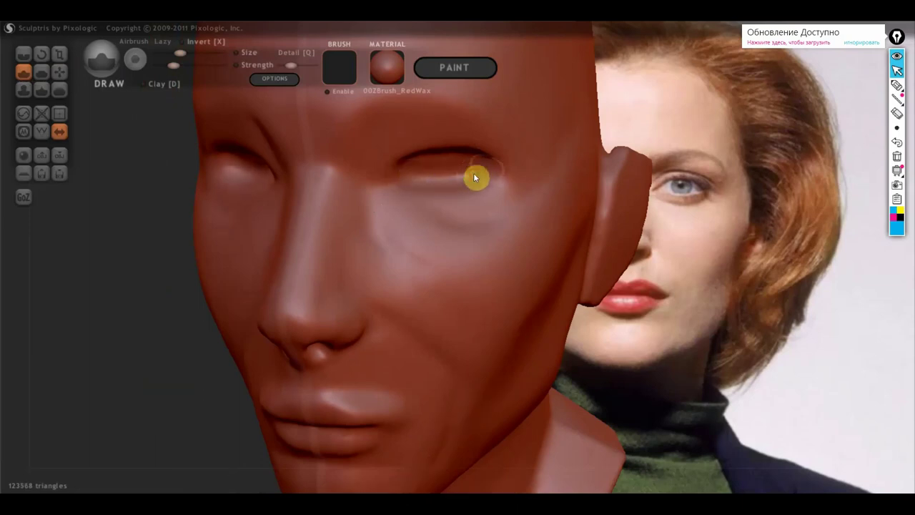
{"action": "right_click_drag", "start_coordinate": [478, 168], "coordinate": [505, 105]}
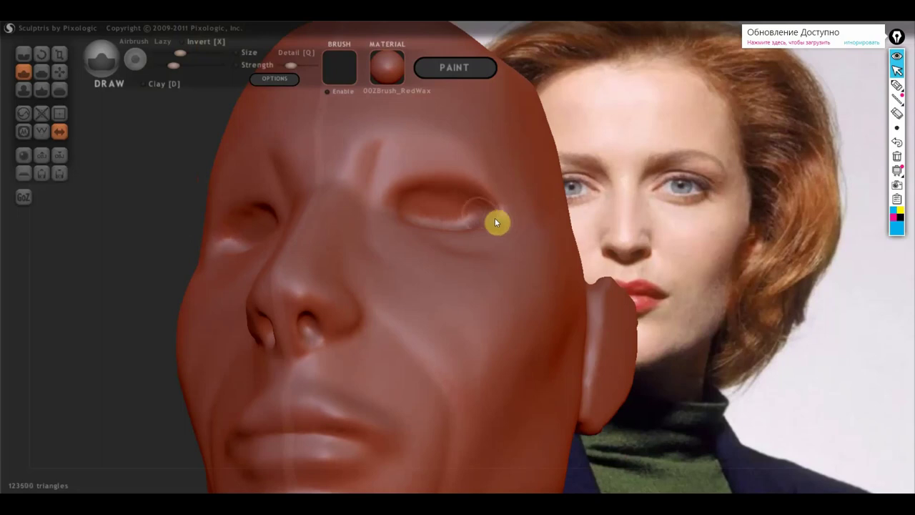
{"action": "mouse_move", "coordinate": [494, 223]}
{"action": "left_mouse_down"}
{"action": "mouse_move", "coordinate": [429, 190]}
{"action": "mouse_move", "coordinate": [479, 210]}
{"action": "mouse_move", "coordinate": [419, 206]}
{"action": "mouse_move", "coordinate": [470, 199]}
{"action": "left_mouse_up"}
{"action": "mouse_move", "coordinate": [460, 201]}
{"action": "right_mouse_down"}
{"action": "mouse_move", "coordinate": [435, 220]}
{"action": "mouse_move", "coordinate": [453, 278]}
{"action": "right_mouse_up"}
{"action": "mouse_move", "coordinate": [451, 197]}
{"action": "left_mouse_down"}
{"action": "mouse_move", "coordinate": [419, 179]}
{"action": "mouse_move", "coordinate": [468, 176]}
{"action": "mouse_move", "coordinate": [403, 181]}
{"action": "mouse_move", "coordinate": [415, 171]}
{"action": "left_mouse_up"}
{"action": "mouse_move", "coordinate": [414, 172]}
{"action": "right_mouse_down"}
{"action": "mouse_move", "coordinate": [474, 145]}
{"action": "mouse_move", "coordinate": [435, 190]}
{"action": "right_mouse_up"}
{"action": "mouse_move", "coordinate": [436, 190]}
{"action": "left_mouse_down"}
{"action": "mouse_move", "coordinate": [439, 181]}
{"action": "mouse_move", "coordinate": [402, 186]}
{"action": "mouse_move", "coordinate": [444, 196]}
{"action": "left_mouse_up"}
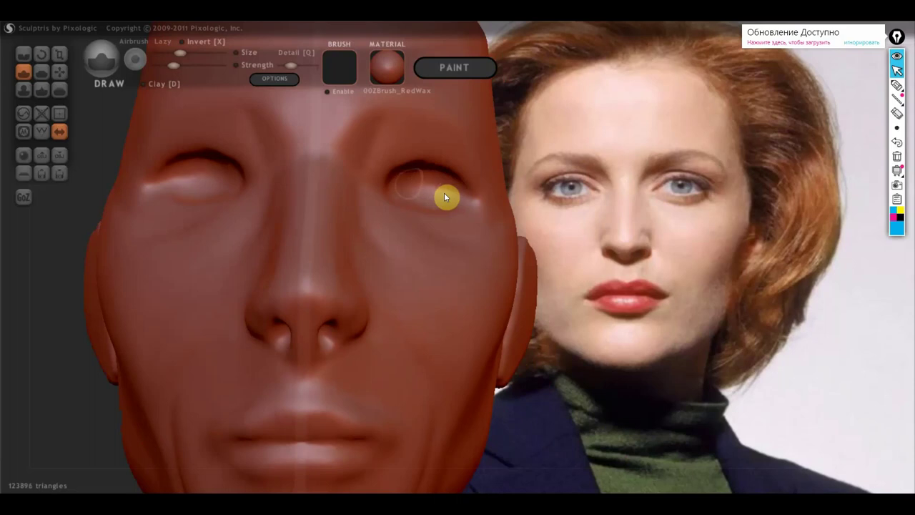
Zoom out, square the head to a straight front view, and pick the Grab brush.
{"action": "right_click_drag", "start_coordinate": [480, 197], "coordinate": [582, 225]}
{"action": "scroll", "coordinate": [425, 174], "scroll_direction": "down", "scroll_amount": 5}
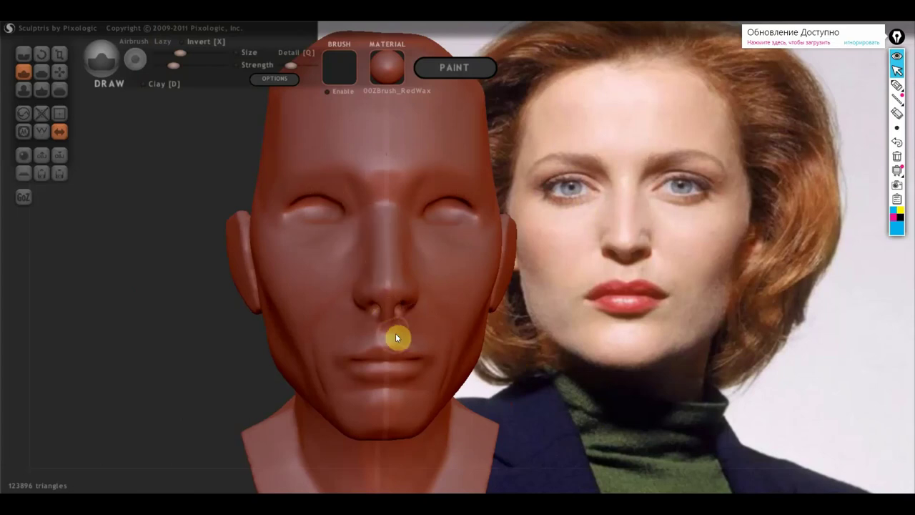
{"action": "mouse_move", "coordinate": [518, 270]}
{"action": "right_mouse_down", "text": "shift"}
{"action": "mouse_move", "coordinate": [530, 276]}
{"action": "mouse_move", "coordinate": [495, 263]}
{"action": "right_mouse_up", "text": "shift"}
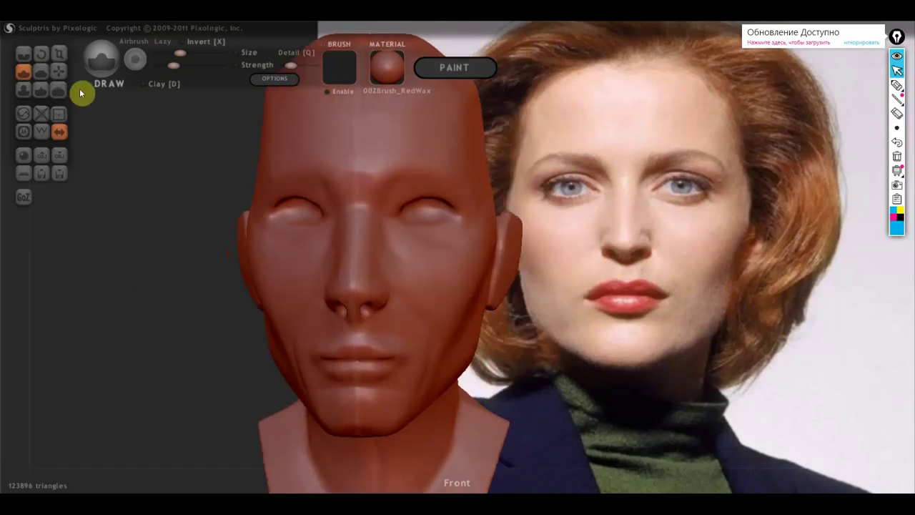
{"action": "left_click", "coordinate": [61, 72]}
{"action": "right_click_drag", "start_coordinate": [234, 152], "coordinate": [418, 265]}
Check the head from above, then centre it in a straight front view.
{"action": "mouse_move", "coordinate": [479, 284]}
{"action": "right_mouse_down"}
{"action": "mouse_move", "coordinate": [476, 305]}
{"action": "mouse_move", "coordinate": [465, 276]}
{"action": "mouse_move", "coordinate": [476, 280]}
{"action": "mouse_move", "coordinate": [448, 326]}
{"action": "mouse_move", "coordinate": [428, 307]}
{"action": "right_mouse_up"}
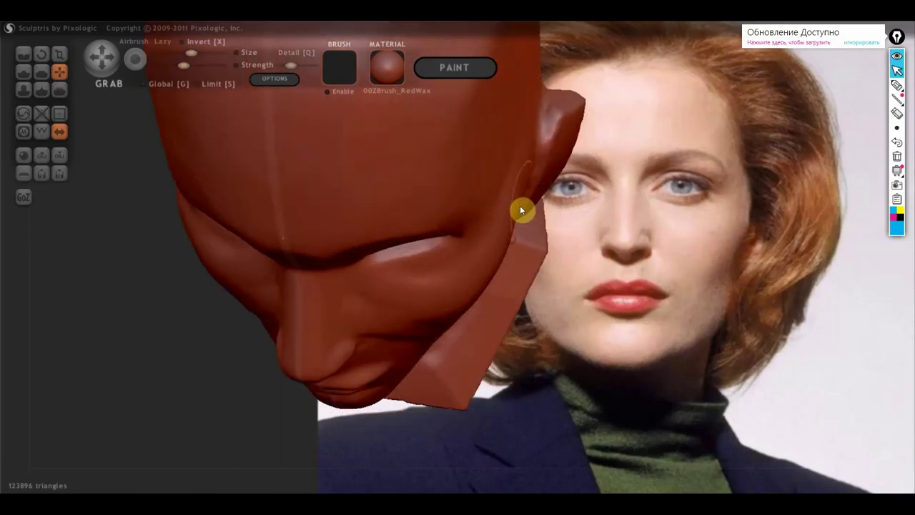
{"action": "right_click_drag", "start_coordinate": [578, 269], "coordinate": [635, 178], "text": "shift"}
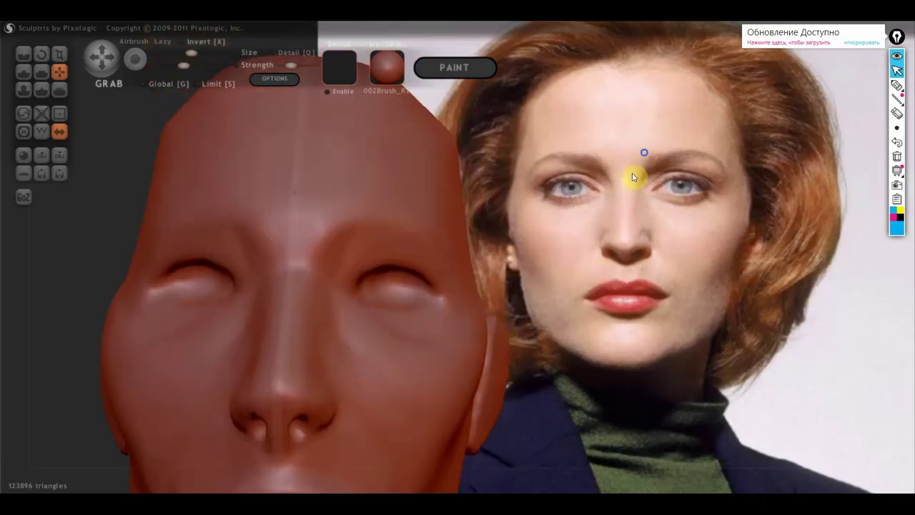
{"action": "scroll", "coordinate": [622, 207], "scroll_direction": "down", "scroll_amount": 3}
{"action": "scroll", "coordinate": [600, 254], "scroll_direction": "up", "scroll_amount": 1}
{"action": "left_click_drag", "start_coordinate": [589, 286], "coordinate": [617, 207], "text": "alt"}
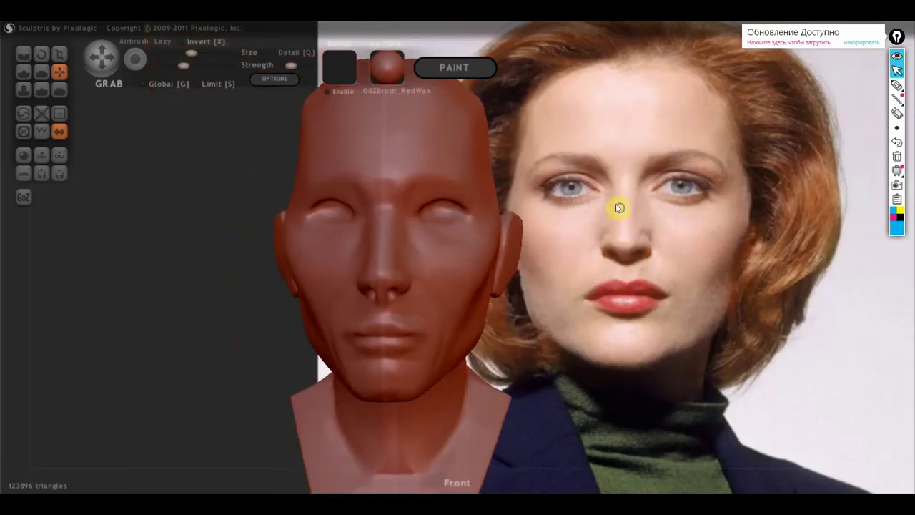
{"action": "scroll", "coordinate": [639, 218], "scroll_direction": "up", "scroll_amount": 2}
{"action": "scroll", "coordinate": [659, 236], "scroll_direction": "up", "scroll_amount": 2}
{"action": "left_click_drag", "start_coordinate": [659, 240], "coordinate": [593, 244], "text": "alt"}
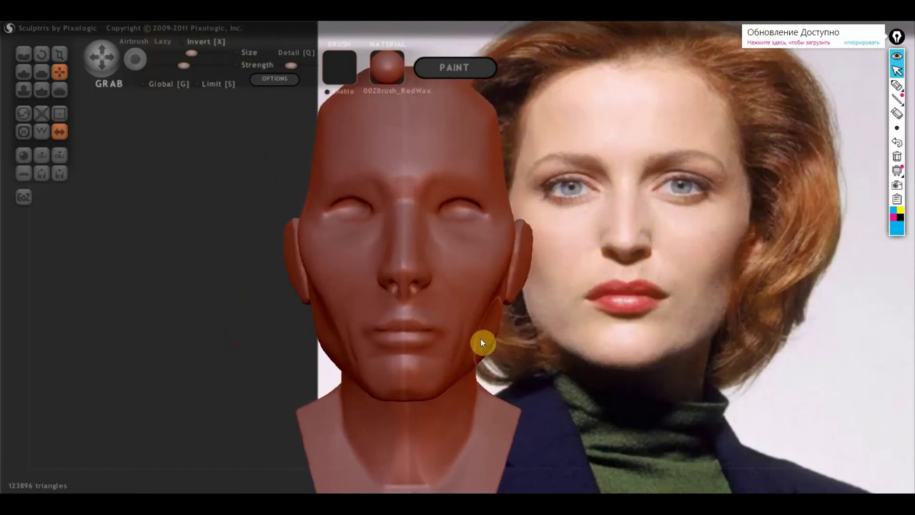
Use Flatten in a three-quarter view, then pick Draw and turn the head to side profile.
{"action": "left_click", "coordinate": [42, 71]}
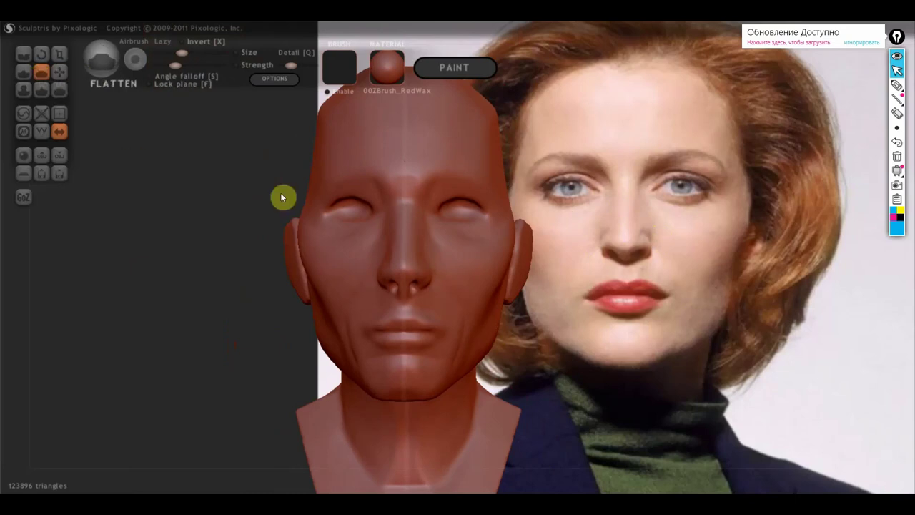
{"action": "left_click_drag", "start_coordinate": [281, 192], "coordinate": [501, 328]}
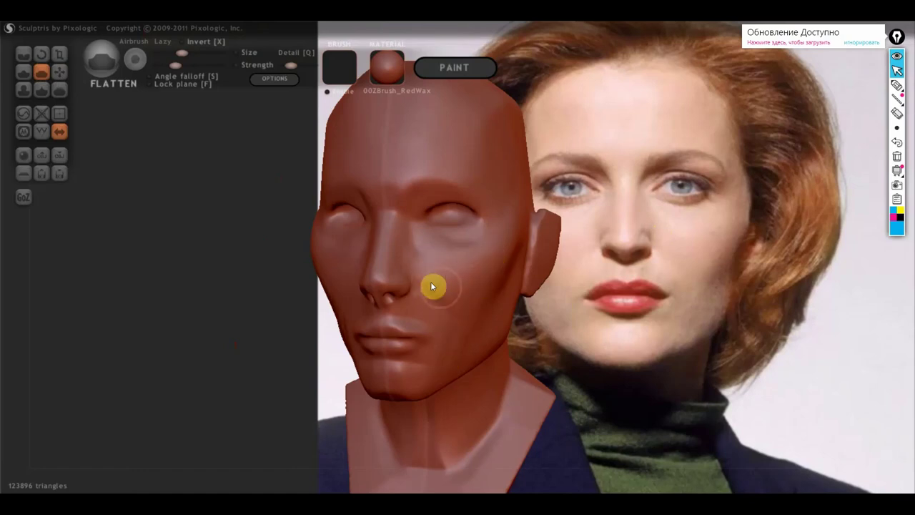
{"action": "left_click", "coordinate": [24, 72]}
{"action": "mouse_move", "coordinate": [378, 324]}
{"action": "right_mouse_down"}
{"action": "mouse_move", "coordinate": [345, 328]}
{"action": "mouse_move", "coordinate": [698, 333]}
{"action": "right_mouse_up"}
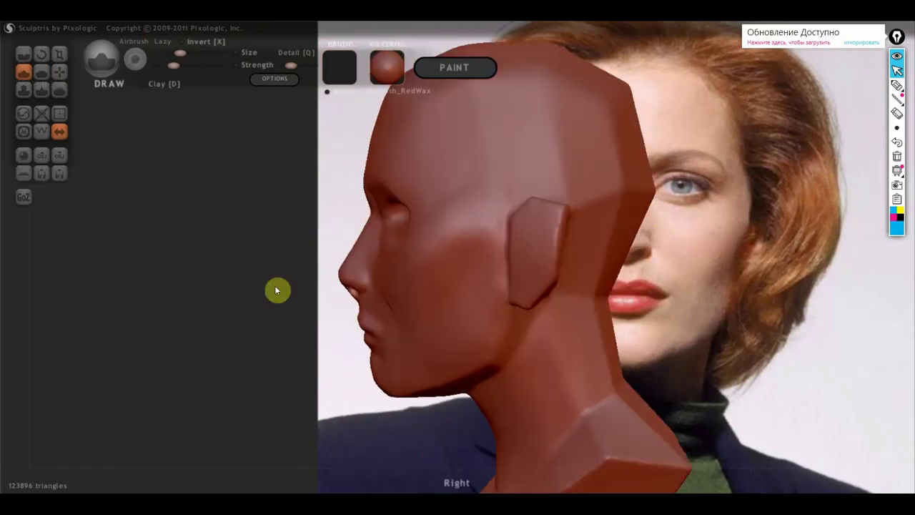
{"action": "left_click", "coordinate": [275, 79]}
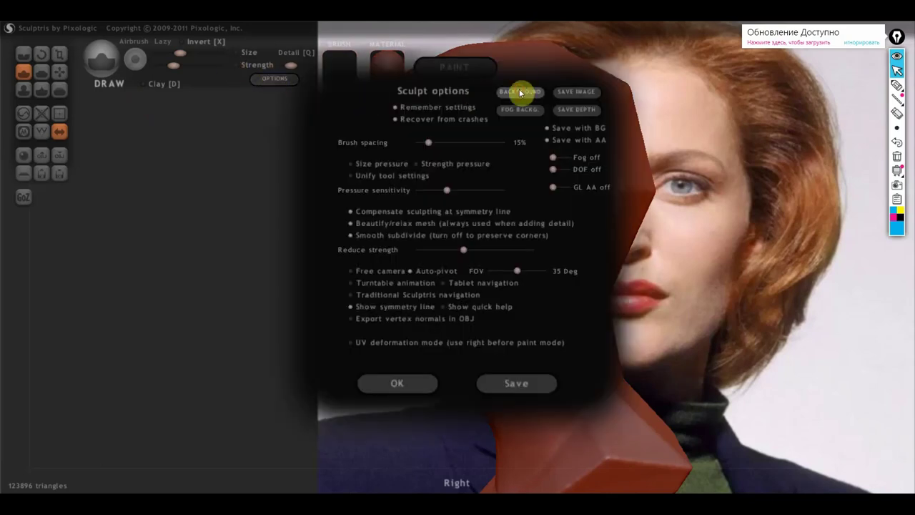
{"action": "left_click", "coordinate": [520, 93]}
{"action": "scroll", "coordinate": [331, 205], "scroll_direction": "down", "scroll_amount": 3}
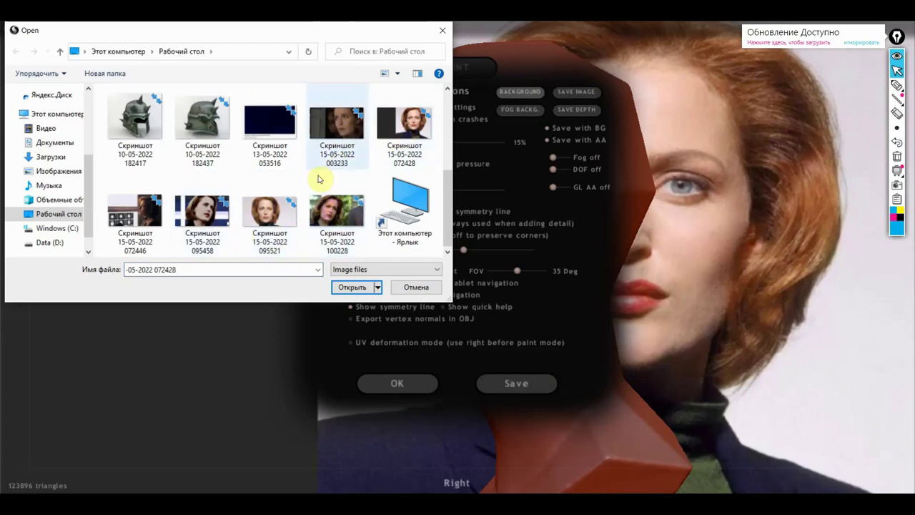
{"action": "left_click", "coordinate": [141, 224]}
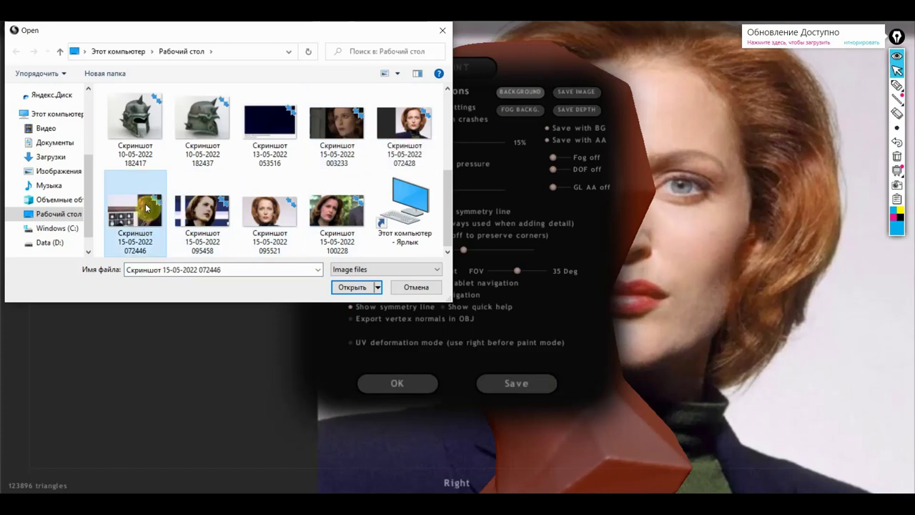
{"action": "left_click", "coordinate": [351, 287]}
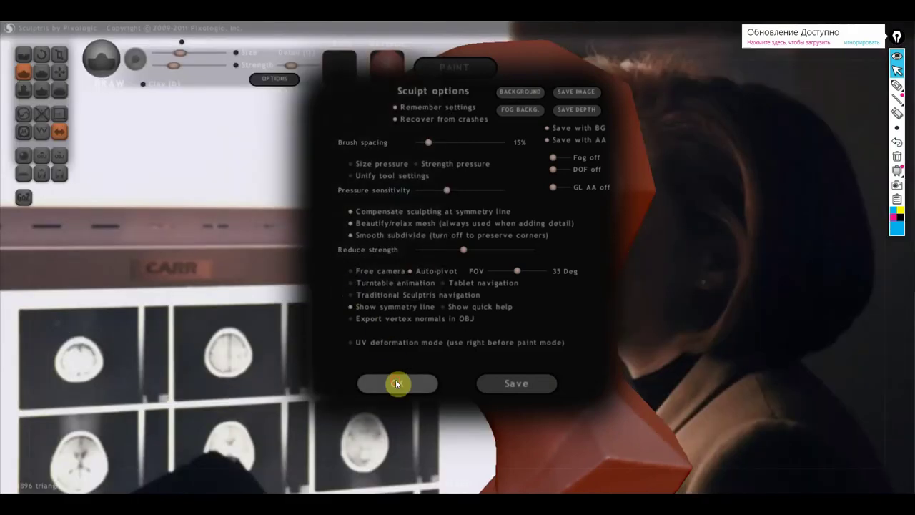
{"action": "left_click", "coordinate": [397, 382]}
{"action": "scroll", "coordinate": [678, 293], "scroll_direction": "down", "scroll_amount": 3}
Move, rotate and enlarge the head so it overlaps the woman's profile in the photo.
{"action": "middle_click_drag", "start_coordinate": [615, 288], "coordinate": [810, 275]}
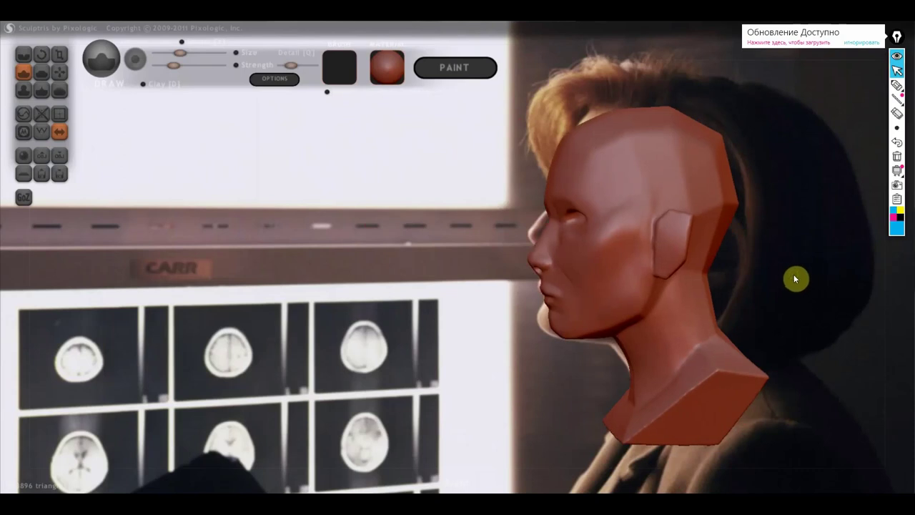
{"action": "left_click", "coordinate": [41, 54]}
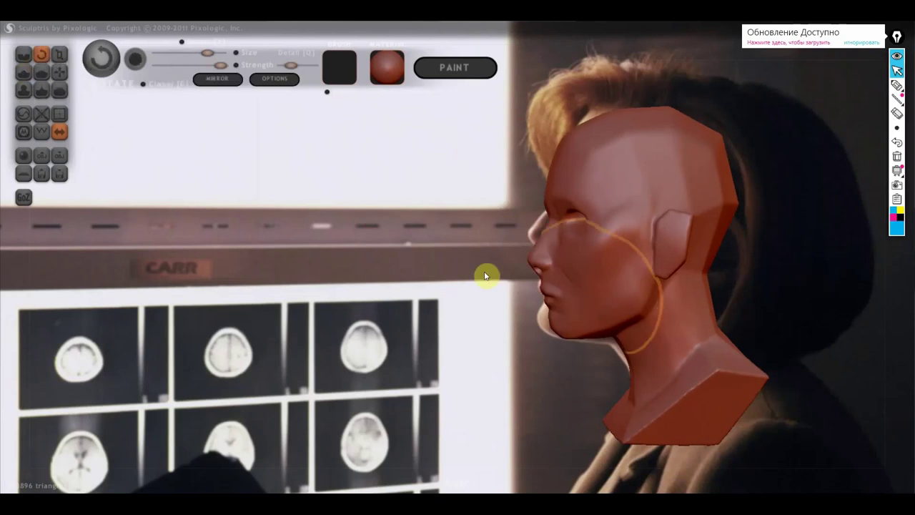
{"action": "scroll", "coordinate": [620, 317], "scroll_direction": "down", "scroll_amount": 3}
{"action": "middle_click_drag", "start_coordinate": [619, 317], "coordinate": [522, 276]}
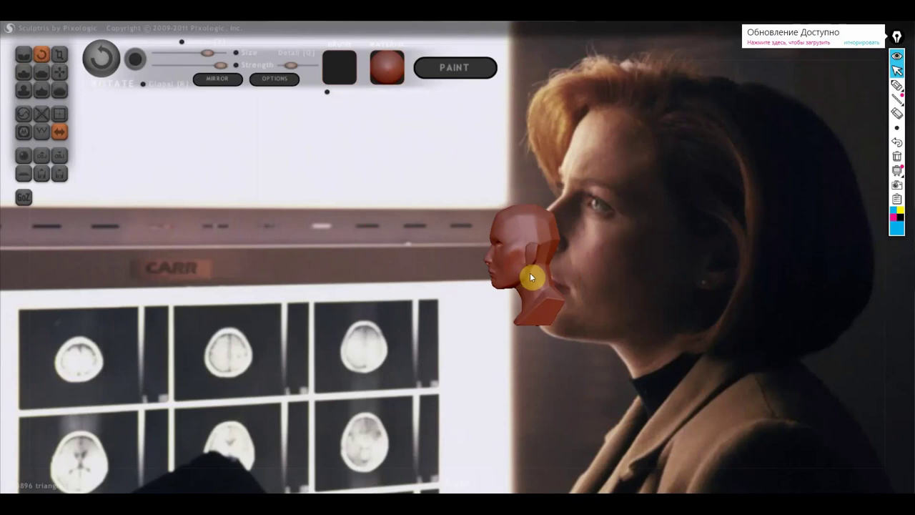
{"action": "left_click_drag", "start_coordinate": [532, 275], "coordinate": [521, 265]}
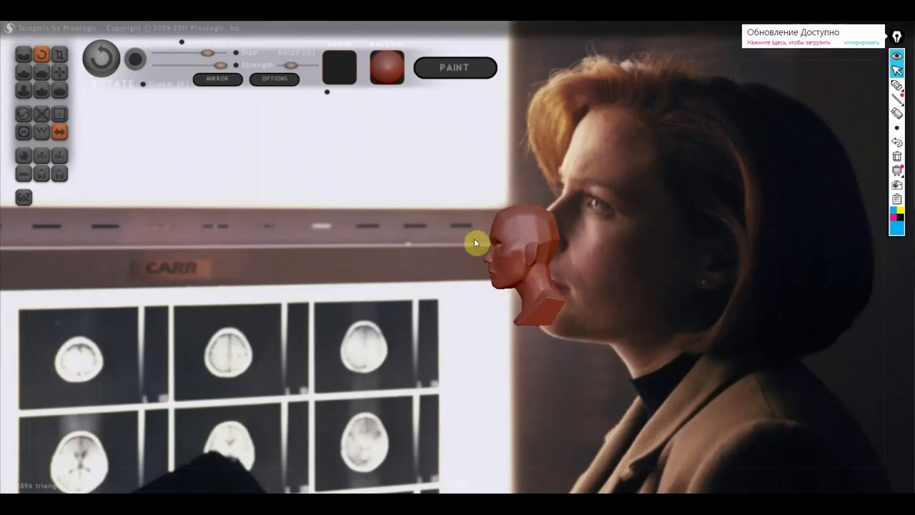
{"action": "scroll", "coordinate": [518, 283], "scroll_direction": "down", "scroll_amount": 2}
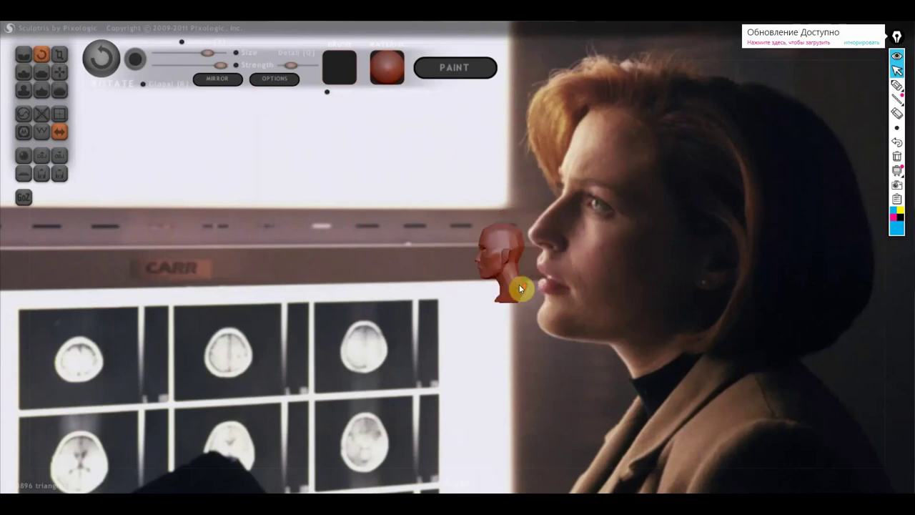
{"action": "mouse_move", "coordinate": [498, 272]}
{"action": "left_mouse_down"}
{"action": "mouse_move", "coordinate": [506, 270]}
{"action": "mouse_move", "coordinate": [478, 283]}
{"action": "left_mouse_up"}
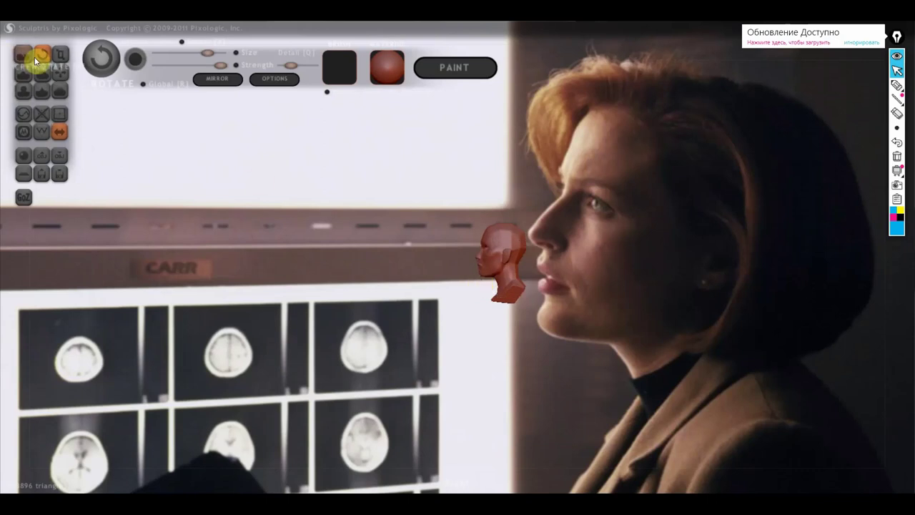
{"action": "mouse_move", "coordinate": [513, 280]}
{"action": "left_mouse_down"}
{"action": "mouse_move", "coordinate": [690, 331]}
{"action": "mouse_move", "coordinate": [663, 323]}
{"action": "mouse_move", "coordinate": [750, 318]}
{"action": "mouse_move", "coordinate": [662, 328]}
{"action": "mouse_move", "coordinate": [674, 344]}
{"action": "mouse_move", "coordinate": [661, 311]}
{"action": "mouse_move", "coordinate": [674, 340]}
{"action": "mouse_move", "coordinate": [753, 325]}
{"action": "left_mouse_up"}
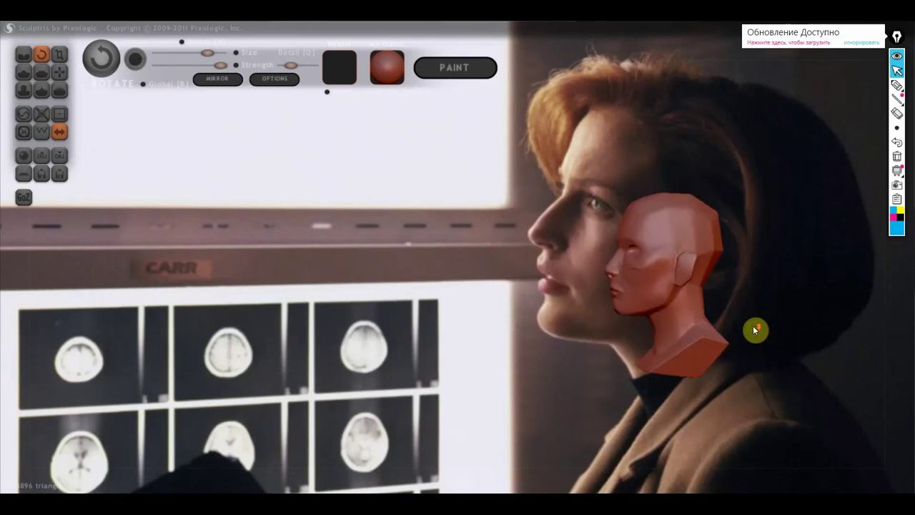
{"action": "left_click_drag", "start_coordinate": [834, 331], "coordinate": [747, 322]}
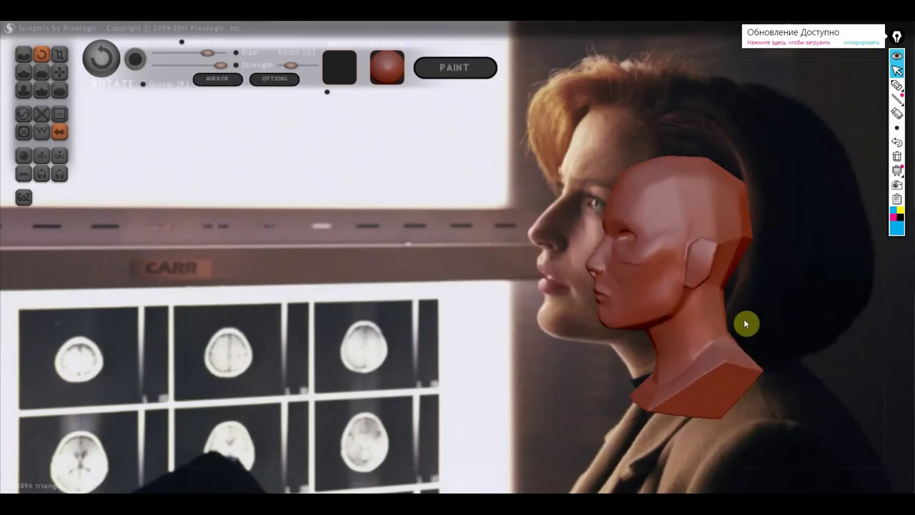
{"action": "left_click", "coordinate": [25, 55]}
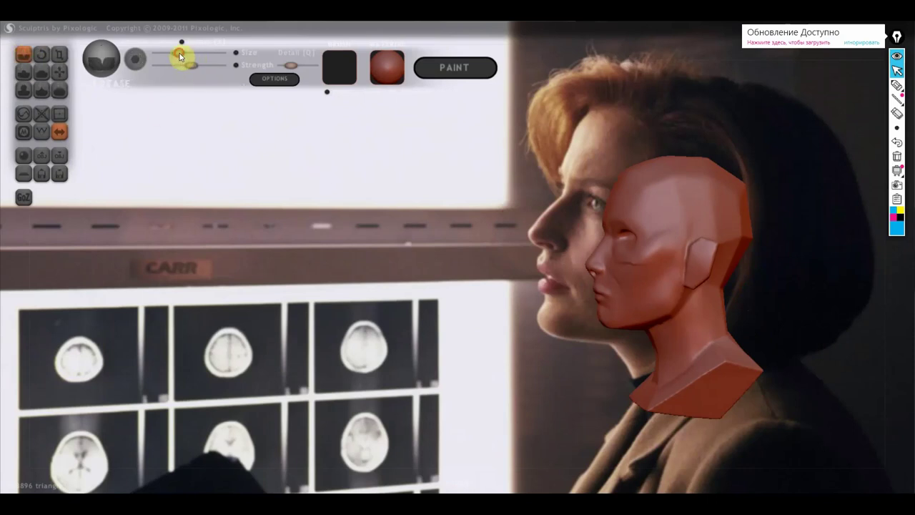
Zoom in and orbit the head into full side profile over the photo, then select Grab.
{"action": "scroll", "coordinate": [822, 291], "scroll_direction": "up", "scroll_amount": 2}
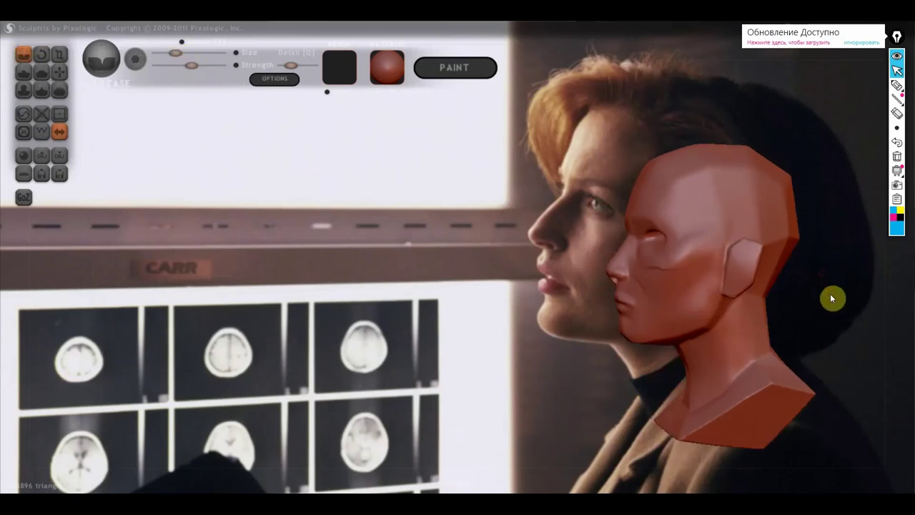
{"action": "scroll", "coordinate": [832, 297], "scroll_direction": "up", "scroll_amount": 2}
{"action": "mouse_move", "coordinate": [838, 309]}
{"action": "left_mouse_down"}
{"action": "mouse_move", "coordinate": [807, 316]}
{"action": "mouse_move", "coordinate": [820, 328]}
{"action": "left_mouse_up"}
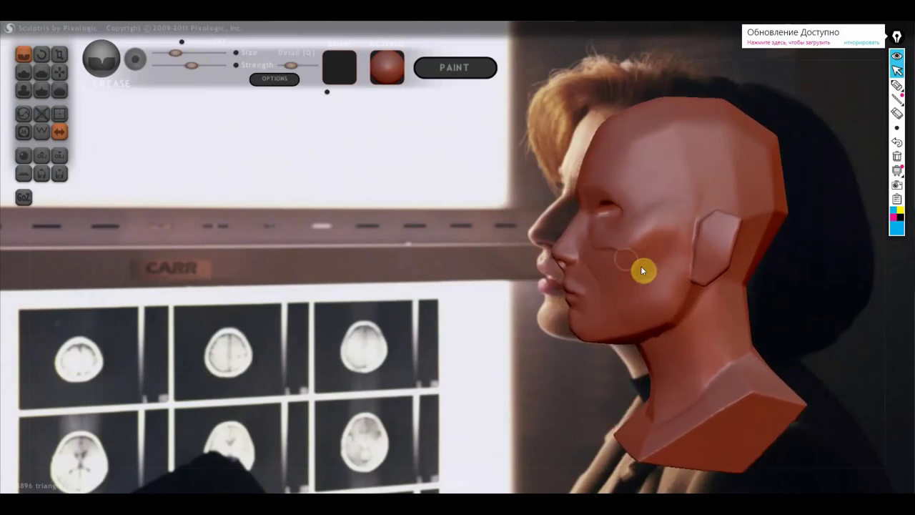
{"action": "mouse_move", "coordinate": [834, 319]}
{"action": "left_mouse_down"}
{"action": "mouse_move", "coordinate": [821, 341]}
{"action": "mouse_move", "coordinate": [831, 343]}
{"action": "mouse_move", "coordinate": [799, 322]}
{"action": "mouse_move", "coordinate": [800, 308]}
{"action": "mouse_move", "coordinate": [827, 336]}
{"action": "mouse_move", "coordinate": [804, 342]}
{"action": "left_mouse_up"}
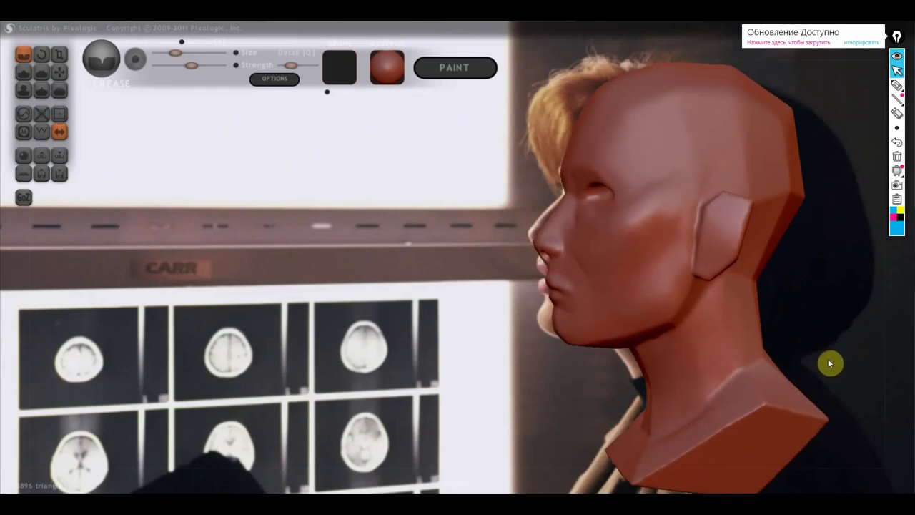
{"action": "mouse_move", "coordinate": [858, 350]}
{"action": "left_mouse_down"}
{"action": "mouse_move", "coordinate": [840, 345]}
{"action": "mouse_move", "coordinate": [849, 336]}
{"action": "left_mouse_up"}
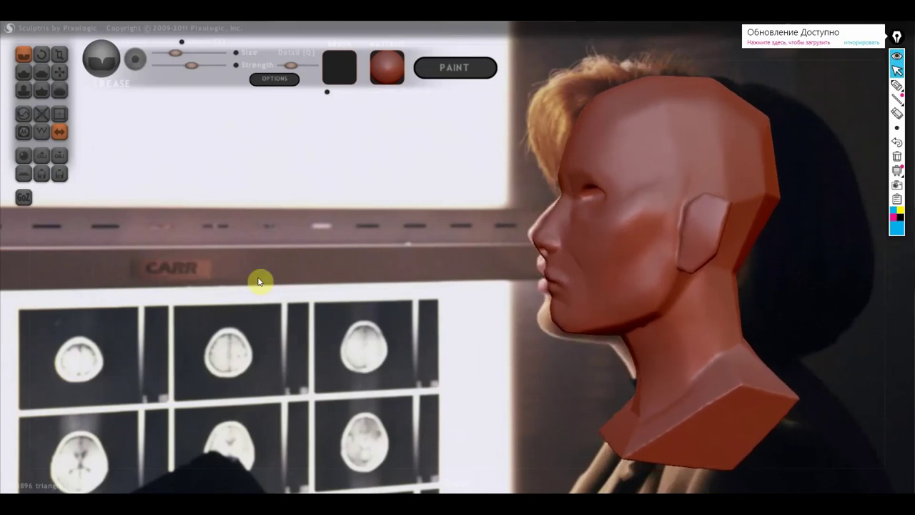
{"action": "left_click", "coordinate": [60, 71]}
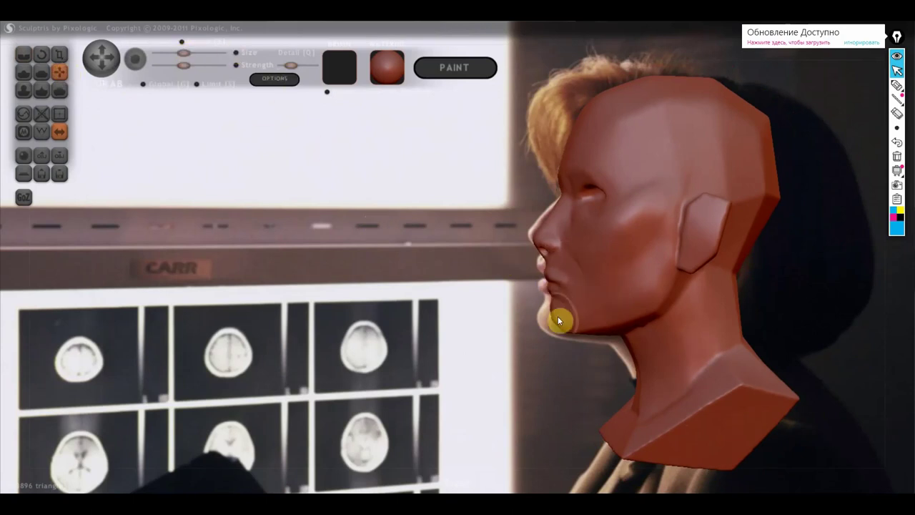
Undo a stray grab, then pull the lips and chin forward and reshape the chin's underside.
{"action": "left_click_drag", "start_coordinate": [556, 318], "coordinate": [558, 323]}
{"action": "key", "text": "ctrl+z"}
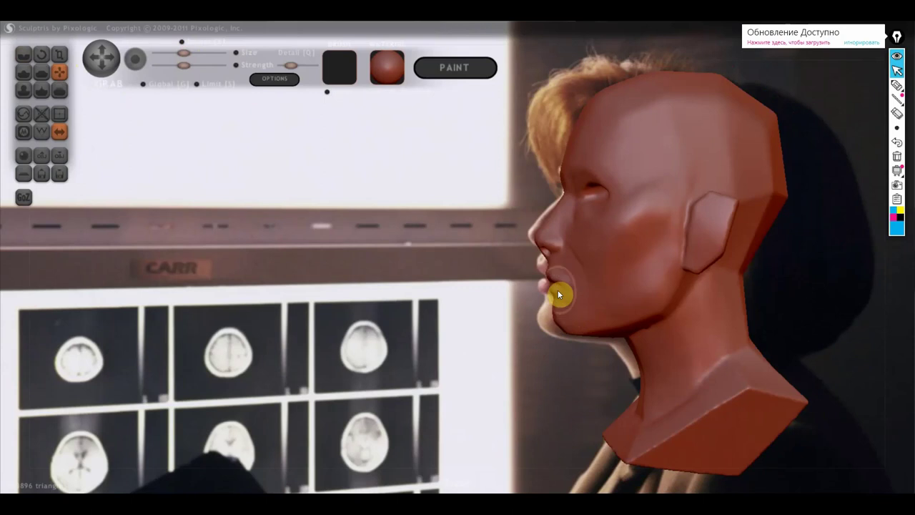
{"action": "left_click_drag", "start_coordinate": [552, 280], "coordinate": [542, 281]}
{"action": "left_click_drag", "start_coordinate": [560, 327], "coordinate": [542, 329]}
{"action": "left_click_drag", "start_coordinate": [553, 324], "coordinate": [563, 338]}
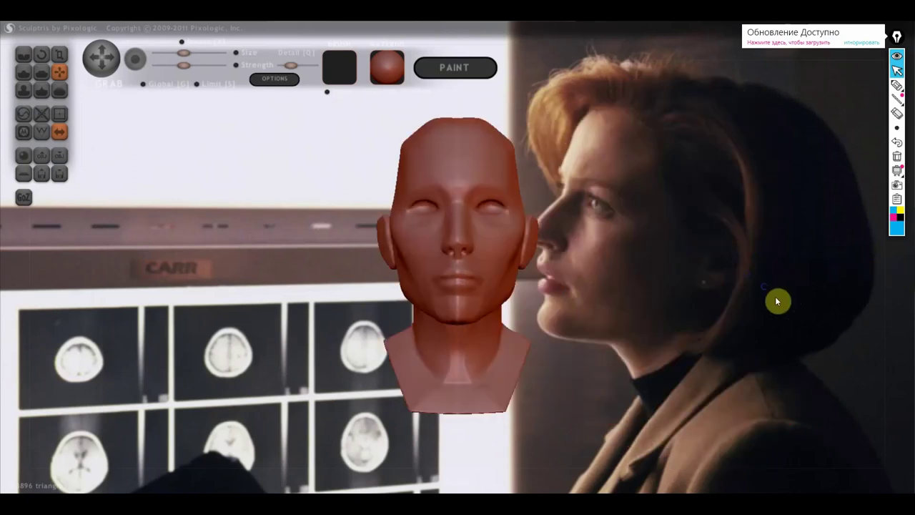
Tilt the head up and flatten the upper-lip area with the Flatten brush.
{"action": "scroll", "coordinate": [658, 302], "scroll_direction": "up", "scroll_amount": 3}
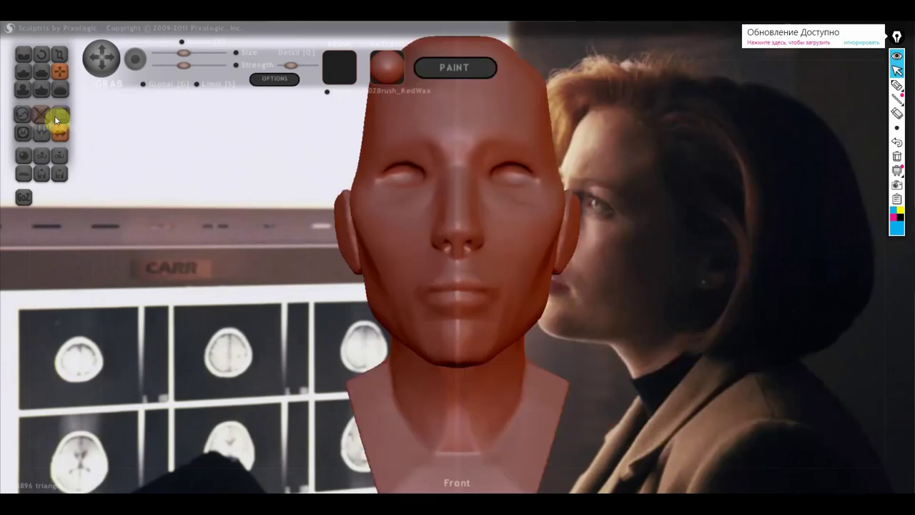
{"action": "left_click", "coordinate": [25, 57]}
{"action": "scroll", "coordinate": [370, 321], "scroll_direction": "up", "scroll_amount": 3}
{"action": "scroll", "coordinate": [495, 339], "scroll_direction": "down", "scroll_amount": 2}
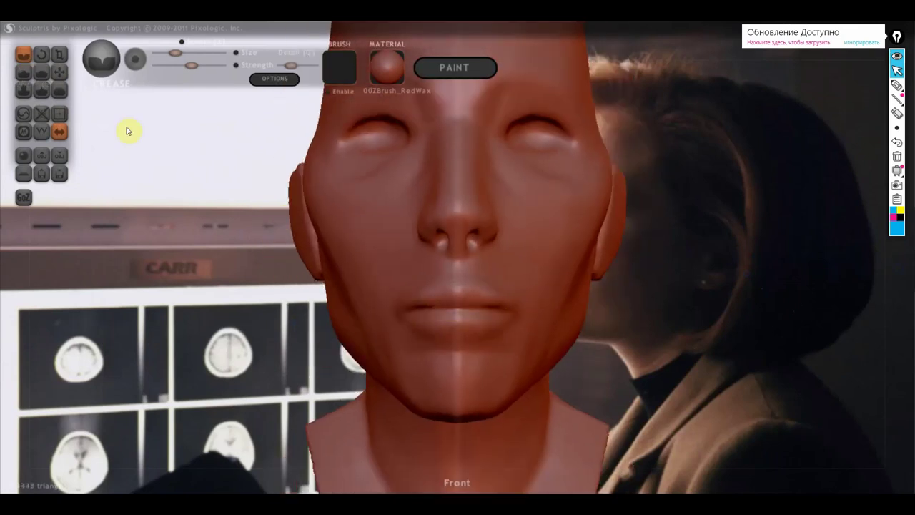
{"action": "left_click", "coordinate": [42, 71]}
{"action": "scroll", "coordinate": [410, 292], "scroll_direction": "up", "scroll_amount": 2}
{"action": "right_click_drag", "start_coordinate": [410, 291], "coordinate": [429, 253]}
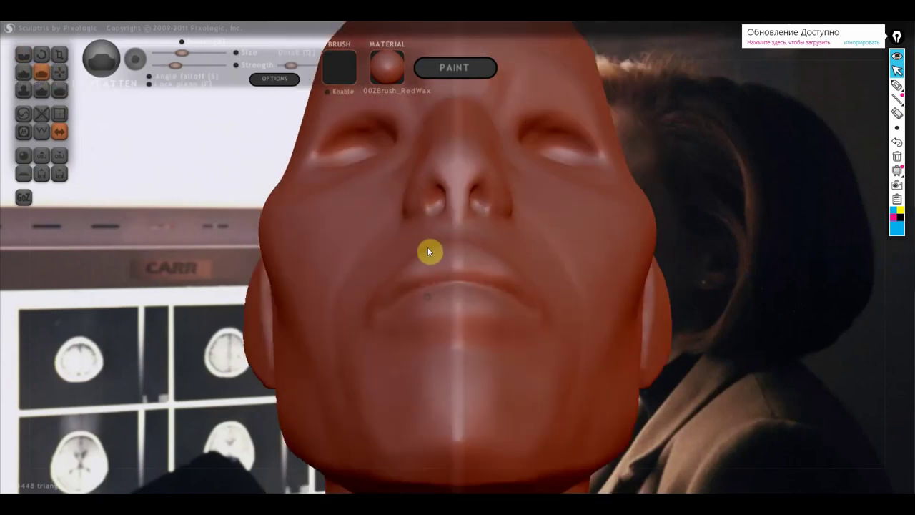
{"action": "left_click_drag", "start_coordinate": [455, 273], "coordinate": [420, 267]}
Turn the head to face front, zoom out, and move it left beside the photo.
{"action": "mouse_move", "coordinate": [403, 280]}
{"action": "right_mouse_down"}
{"action": "mouse_move", "coordinate": [481, 314]}
{"action": "mouse_move", "coordinate": [486, 424]}
{"action": "right_mouse_up"}
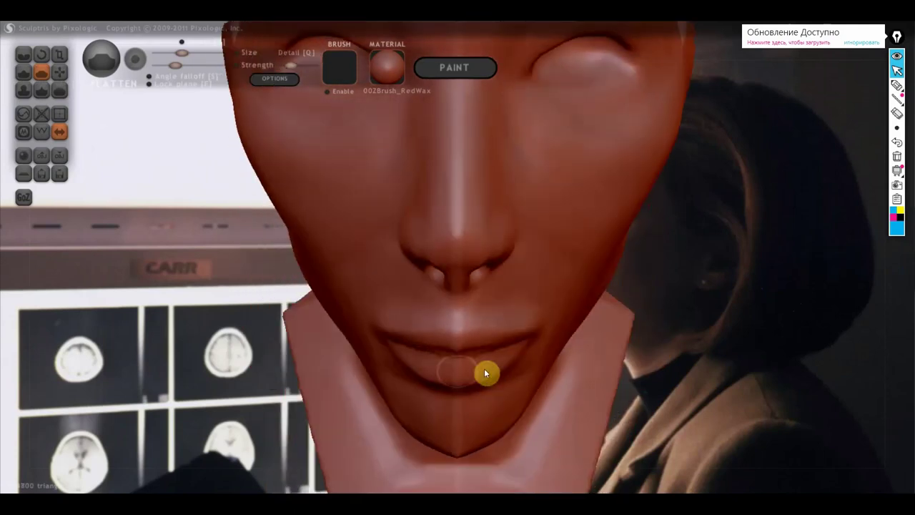
{"action": "mouse_move", "coordinate": [397, 365]}
{"action": "right_mouse_down"}
{"action": "mouse_move", "coordinate": [421, 292]}
{"action": "mouse_move", "coordinate": [438, 347]}
{"action": "right_mouse_up"}
{"action": "scroll", "coordinate": [442, 371], "scroll_direction": "down", "scroll_amount": 2}
{"action": "scroll", "coordinate": [441, 371], "scroll_direction": "down", "scroll_amount": 3}
{"action": "scroll", "coordinate": [453, 361], "scroll_direction": "down", "scroll_amount": 2}
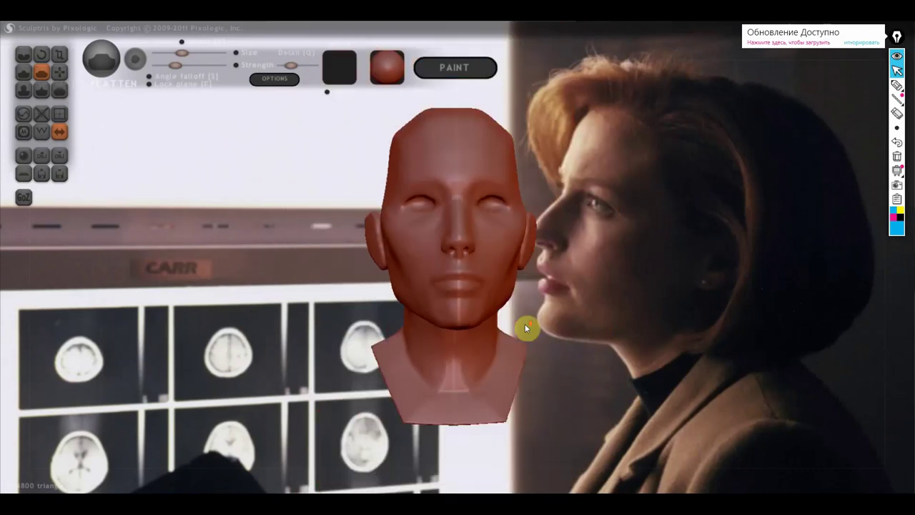
{"action": "right_click_drag", "start_coordinate": [574, 310], "coordinate": [516, 316]}
{"action": "right_click_drag", "start_coordinate": [588, 311], "coordinate": [469, 338], "text": "alt"}
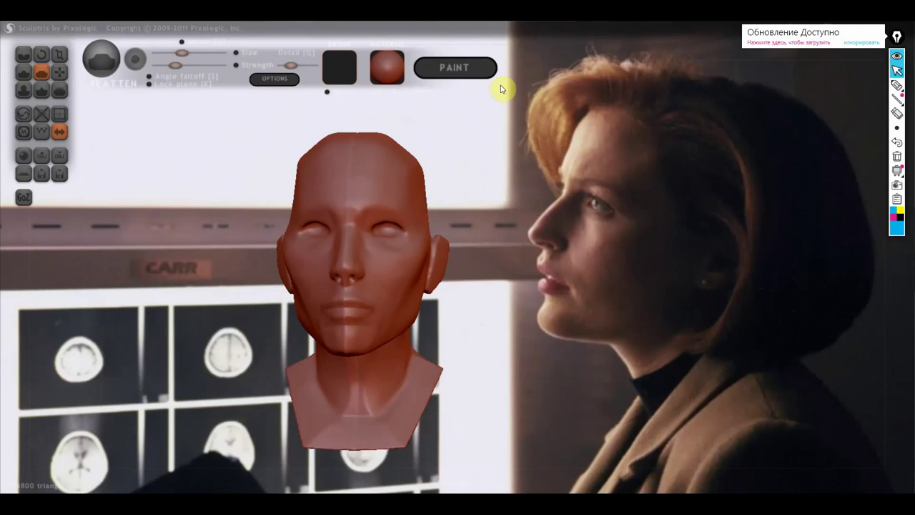
{"action": "left_click", "coordinate": [896, 85]}
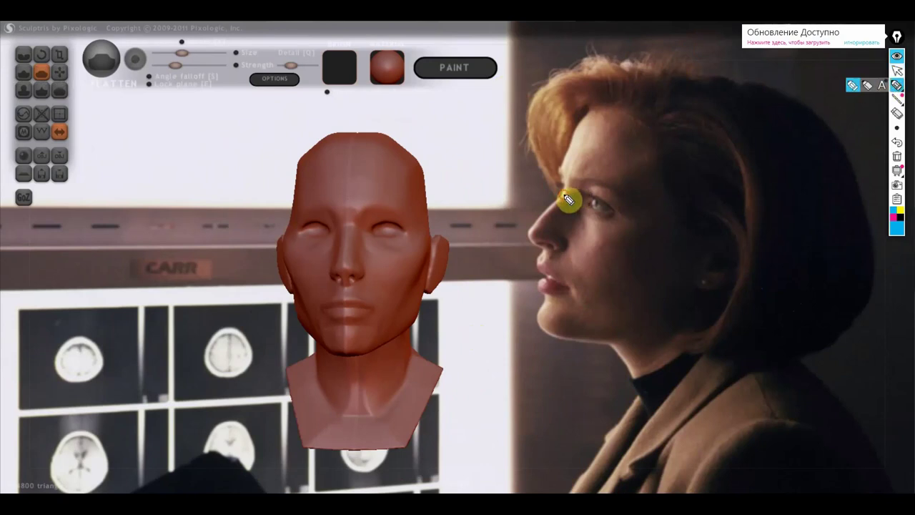
{"action": "mouse_move", "coordinate": [562, 196]}
{"action": "left_mouse_down"}
{"action": "mouse_move", "coordinate": [538, 230]}
{"action": "mouse_move", "coordinate": [553, 253]}
{"action": "mouse_move", "coordinate": [539, 265]}
{"action": "mouse_move", "coordinate": [560, 276]}
{"action": "mouse_move", "coordinate": [542, 293]}
{"action": "mouse_move", "coordinate": [690, 342]}
{"action": "mouse_move", "coordinate": [701, 304]}
{"action": "mouse_move", "coordinate": [693, 335]}
{"action": "mouse_move", "coordinate": [664, 341]}
{"action": "left_mouse_up"}
{"action": "key", "text": "ctrl+z"}
{"action": "mouse_move", "coordinate": [580, 214]}
{"action": "left_mouse_down"}
{"action": "mouse_move", "coordinate": [582, 227]}
{"action": "mouse_move", "coordinate": [631, 232]}
{"action": "left_mouse_up"}
{"action": "mouse_move", "coordinate": [563, 232]}
{"action": "left_mouse_down"}
{"action": "mouse_move", "coordinate": [578, 261]}
{"action": "mouse_move", "coordinate": [579, 305]}
{"action": "left_mouse_up"}
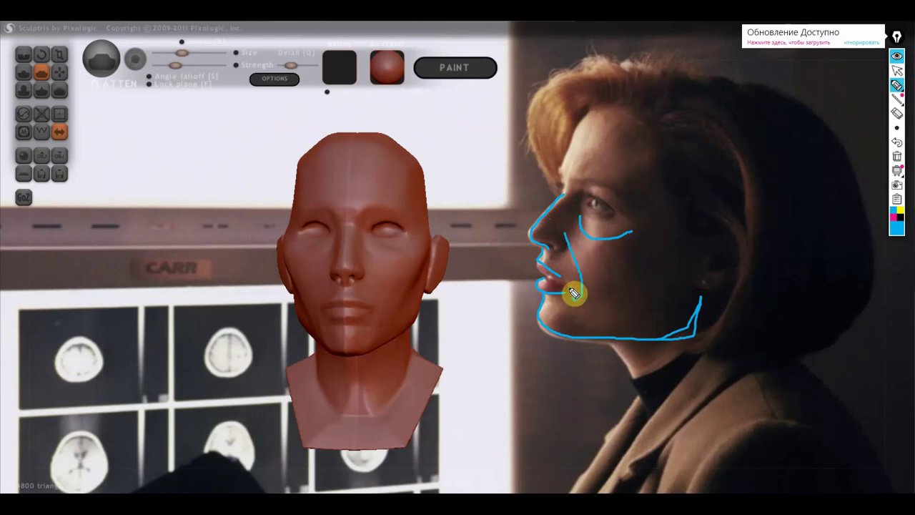
{"action": "mouse_move", "coordinate": [572, 183]}
{"action": "left_mouse_down"}
{"action": "mouse_move", "coordinate": [588, 180]}
{"action": "mouse_move", "coordinate": [632, 214]}
{"action": "left_mouse_up"}
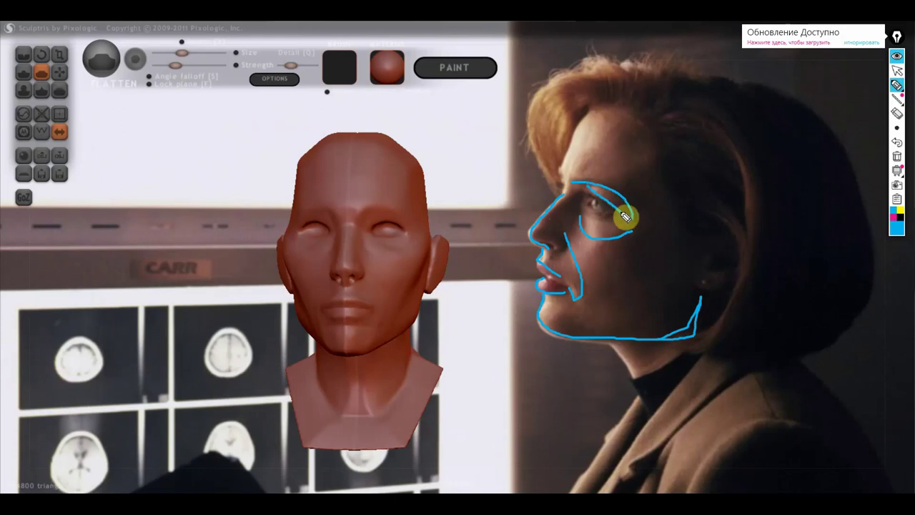
{"action": "left_click_drag", "start_coordinate": [565, 188], "coordinate": [605, 109]}
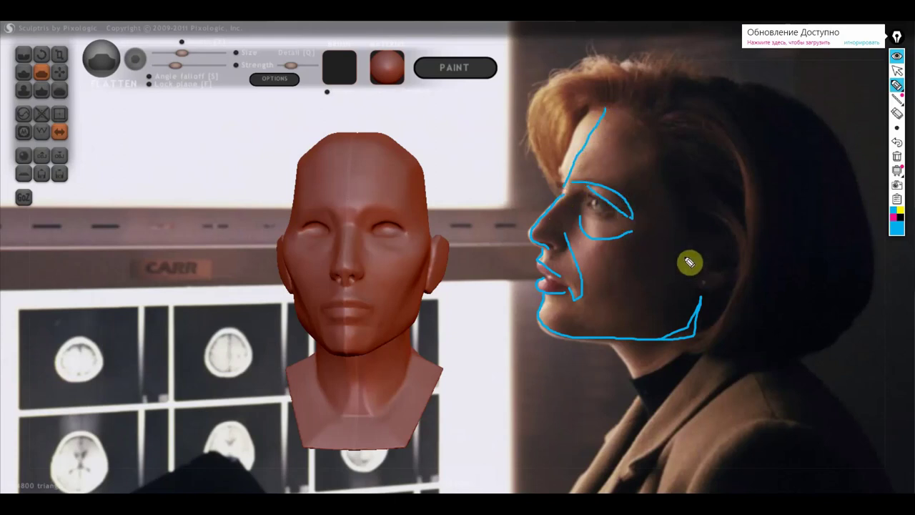
{"action": "mouse_move", "coordinate": [698, 235]}
{"action": "left_mouse_down"}
{"action": "mouse_move", "coordinate": [740, 247]}
{"action": "mouse_move", "coordinate": [715, 289]}
{"action": "mouse_move", "coordinate": [694, 289]}
{"action": "left_mouse_up"}
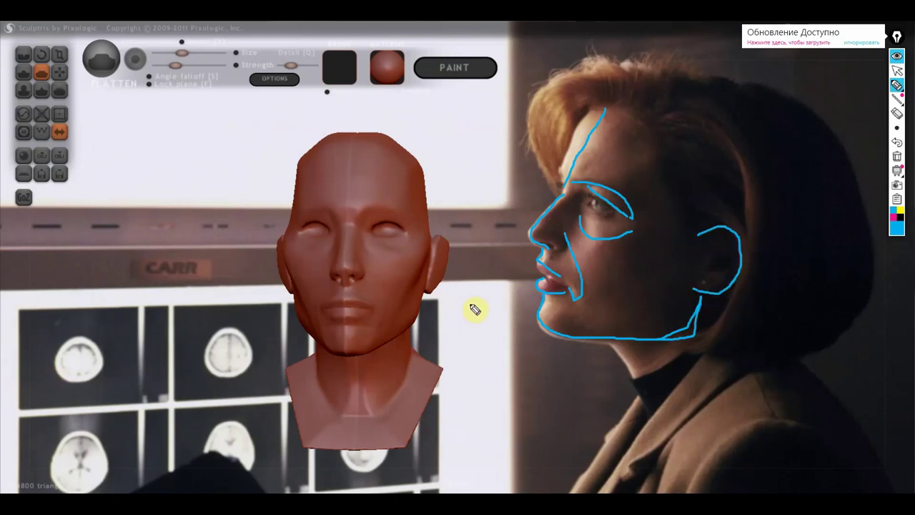
{"action": "left_click_drag", "start_coordinate": [657, 129], "coordinate": [710, 223]}
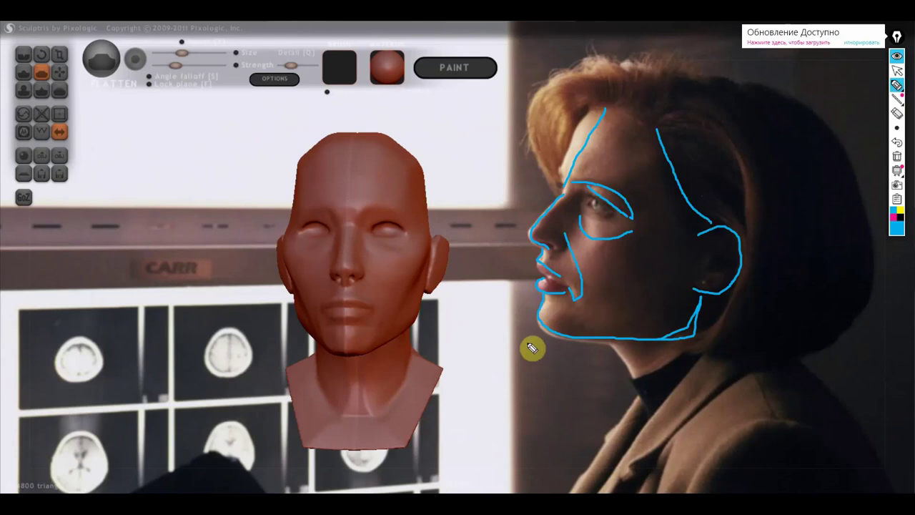
{"action": "left_click_drag", "start_coordinate": [612, 341], "coordinate": [650, 415]}
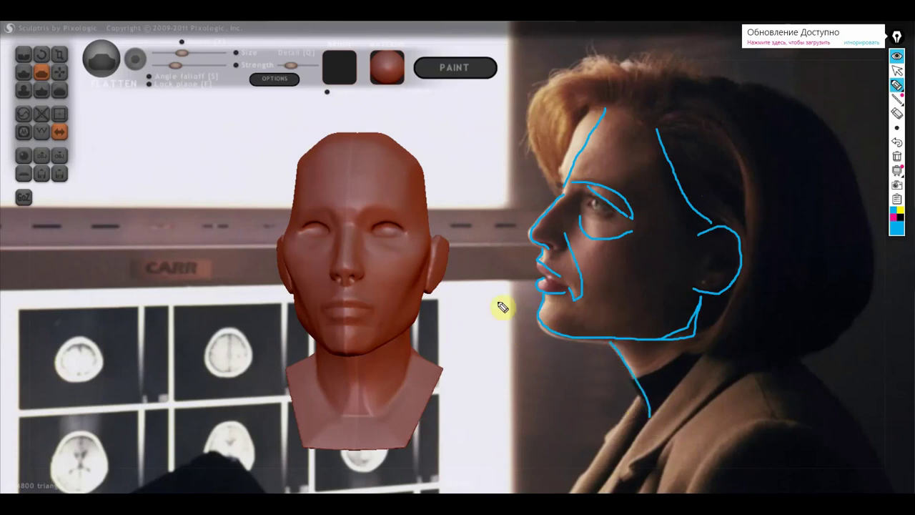
{"action": "left_click", "coordinate": [899, 171]}
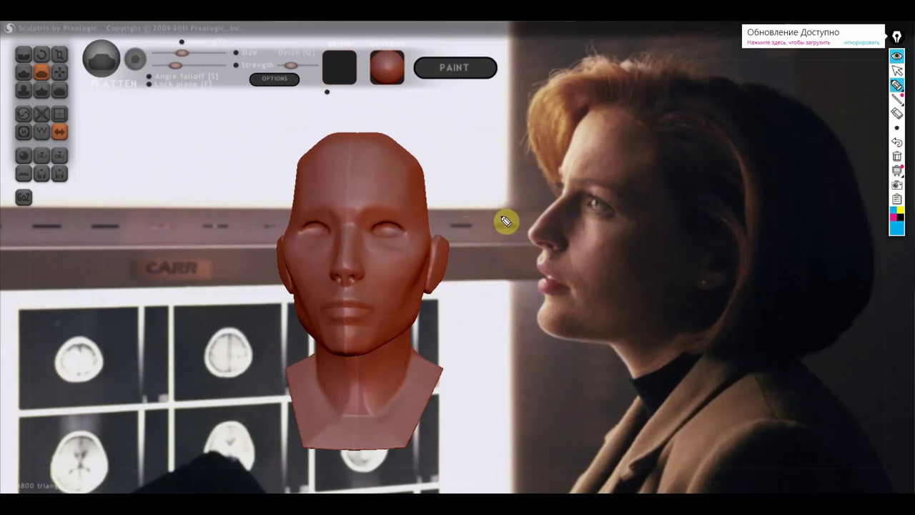
{"action": "left_click", "coordinate": [896, 70]}
Rotate the head to front view and crease the chin and lip area.
{"action": "mouse_move", "coordinate": [758, 186]}
{"action": "left_mouse_down"}
{"action": "mouse_move", "coordinate": [686, 203]}
{"action": "mouse_move", "coordinate": [573, 209]}
{"action": "mouse_move", "coordinate": [598, 206]}
{"action": "left_mouse_up"}
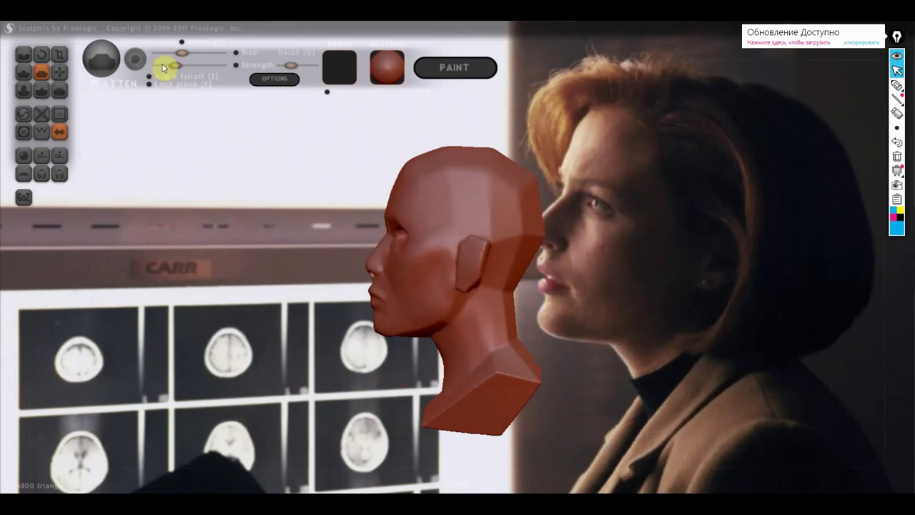
{"action": "scroll", "coordinate": [282, 228], "scroll_direction": "up", "scroll_amount": 2}
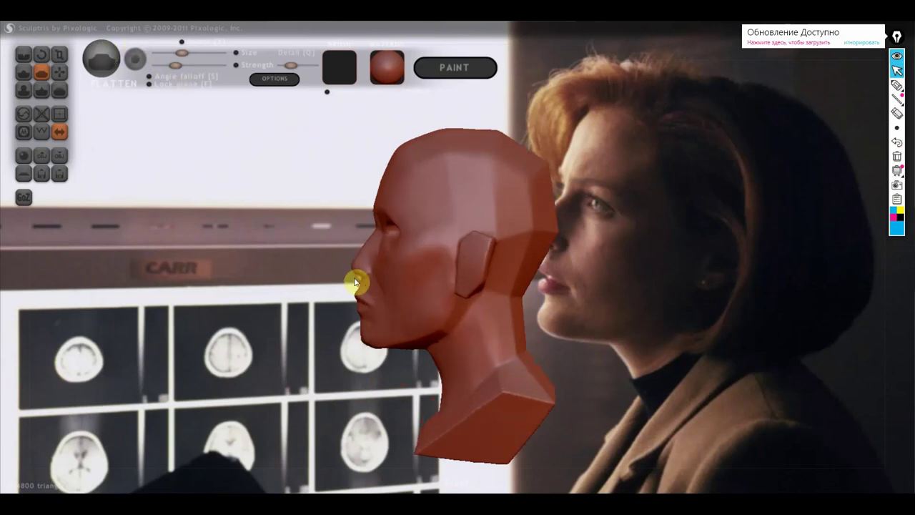
{"action": "mouse_move", "coordinate": [312, 310]}
{"action": "left_mouse_down"}
{"action": "mouse_move", "coordinate": [245, 300]}
{"action": "mouse_move", "coordinate": [403, 292]}
{"action": "left_mouse_up"}
{"action": "left_click", "coordinate": [23, 54]}
{"action": "scroll", "coordinate": [444, 353], "scroll_direction": "up", "scroll_amount": 2}
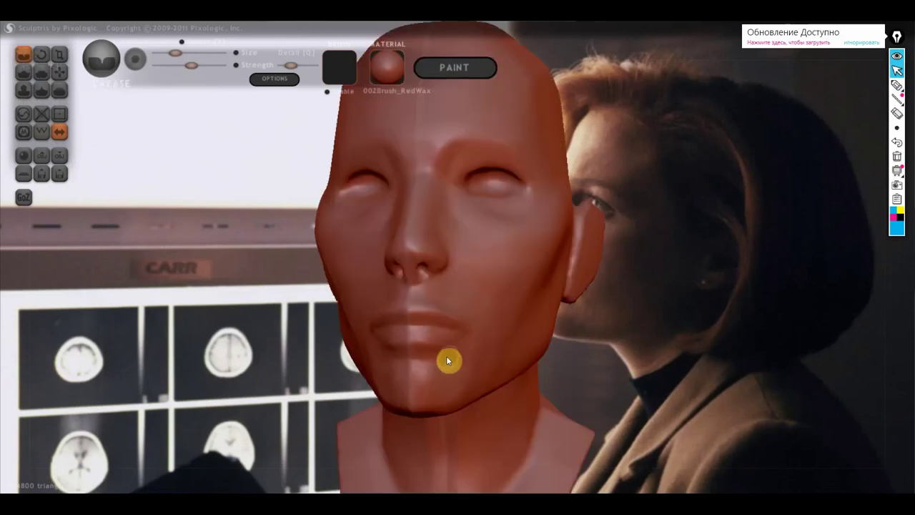
{"action": "left_click_drag", "start_coordinate": [388, 367], "coordinate": [418, 357]}
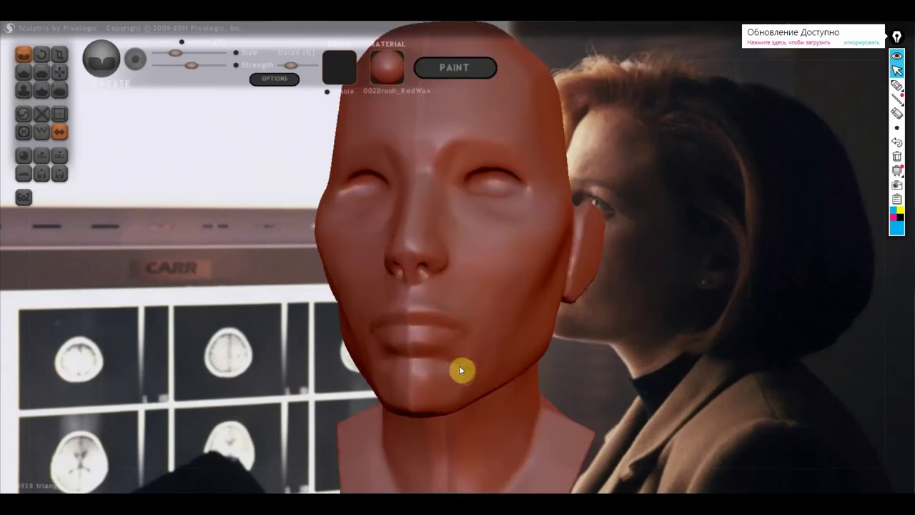
Carve a crease along the jawline toward the ear, then turn to left profile and pick Grab.
{"action": "right_click_drag", "start_coordinate": [449, 359], "coordinate": [436, 359]}
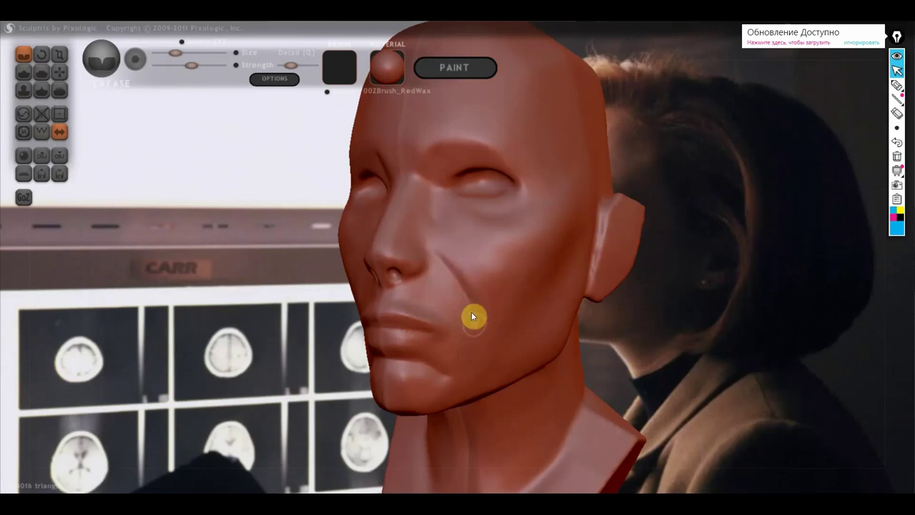
{"action": "right_click_drag", "start_coordinate": [483, 340], "coordinate": [435, 339]}
{"action": "mouse_move", "coordinate": [477, 338]}
{"action": "left_mouse_down"}
{"action": "mouse_move", "coordinate": [556, 259]}
{"action": "mouse_move", "coordinate": [486, 327]}
{"action": "left_mouse_up"}
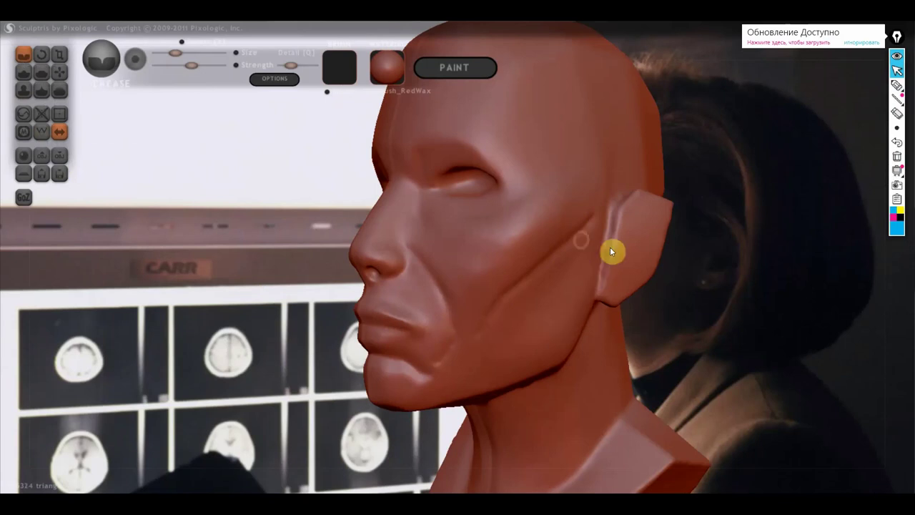
{"action": "right_click_drag", "start_coordinate": [579, 253], "coordinate": [643, 278]}
{"action": "scroll", "coordinate": [729, 289], "scroll_direction": "down", "scroll_amount": 3}
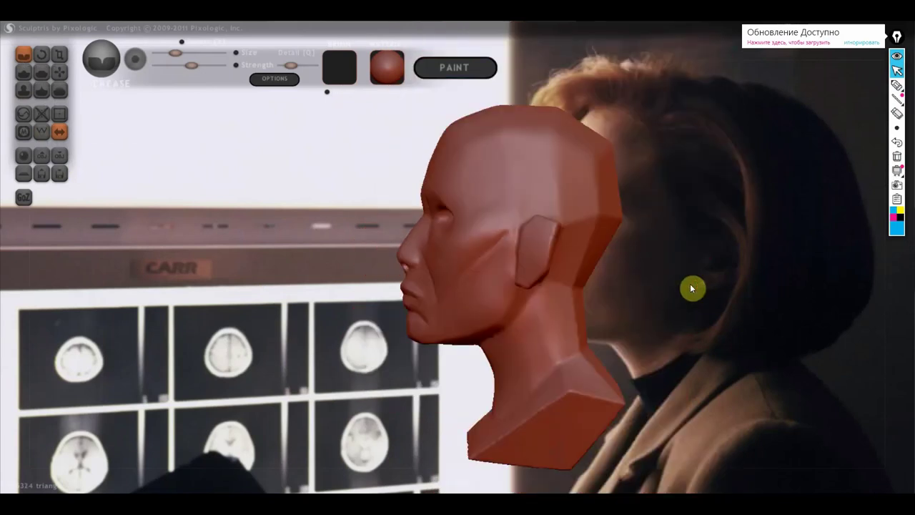
{"action": "left_click", "coordinate": [60, 71]}
{"action": "scroll", "coordinate": [532, 250], "scroll_direction": "down", "scroll_amount": 3}
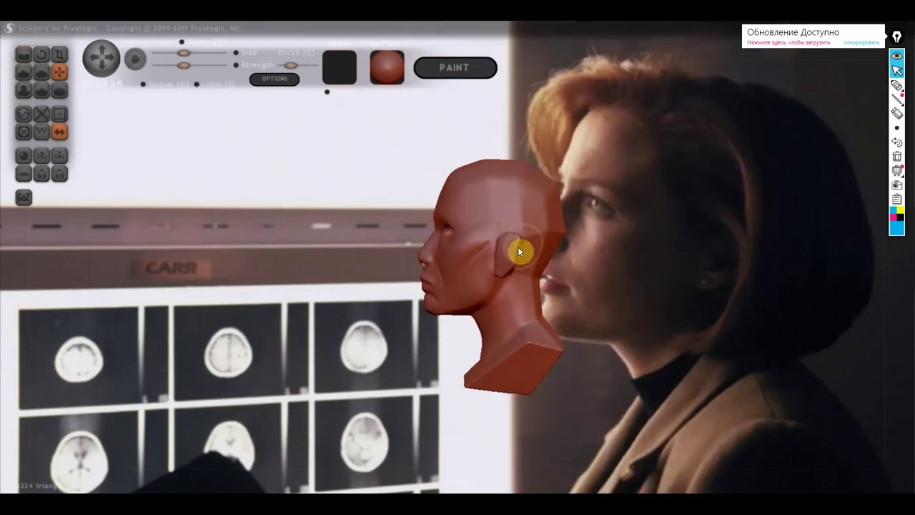
Use Grab to pull the ear, jaw, chin and lower cheek to match the profile photo.
{"action": "scroll", "coordinate": [516, 256], "scroll_direction": "down", "scroll_amount": 2}
{"action": "scroll", "coordinate": [488, 261], "scroll_direction": "down", "scroll_amount": 2}
{"action": "left_click_drag", "start_coordinate": [484, 264], "coordinate": [478, 284]}
{"action": "scroll", "coordinate": [477, 284], "scroll_direction": "up", "scroll_amount": 2}
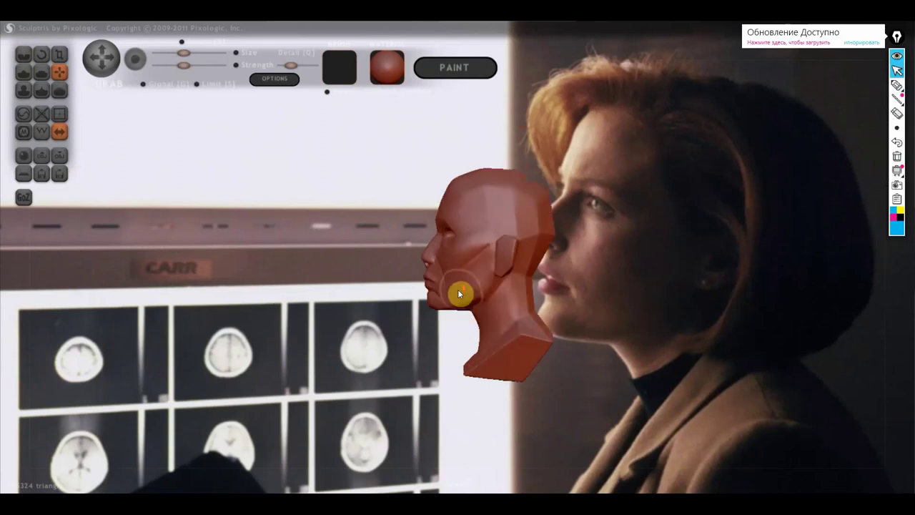
{"action": "mouse_move", "coordinate": [429, 293]}
{"action": "left_mouse_down"}
{"action": "mouse_move", "coordinate": [471, 301]}
{"action": "mouse_move", "coordinate": [441, 303]}
{"action": "left_mouse_up"}
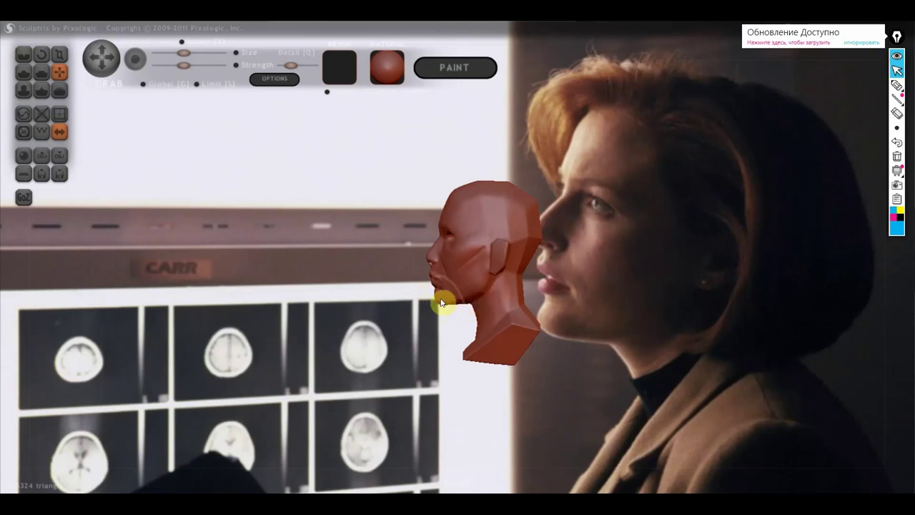
{"action": "scroll", "coordinate": [422, 290], "scroll_direction": "up", "scroll_amount": 2}
{"action": "mouse_move", "coordinate": [423, 290]}
{"action": "right_mouse_down"}
{"action": "mouse_move", "coordinate": [502, 290]}
{"action": "mouse_move", "coordinate": [459, 317]}
{"action": "right_mouse_up"}
{"action": "scroll", "coordinate": [459, 317], "scroll_direction": "up", "scroll_amount": 3}
{"action": "left_click_drag", "start_coordinate": [459, 318], "coordinate": [407, 367]}
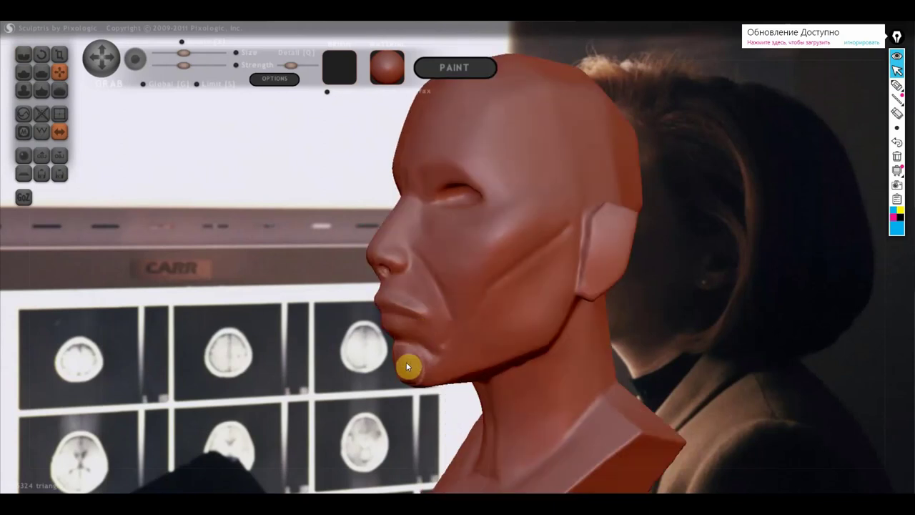
Rotate the head back to a straight front view, shift it left, and switch to the Draw brush.
{"action": "mouse_move", "coordinate": [395, 369]}
{"action": "right_mouse_down"}
{"action": "mouse_move", "coordinate": [552, 350]}
{"action": "mouse_move", "coordinate": [415, 299]}
{"action": "right_mouse_up"}
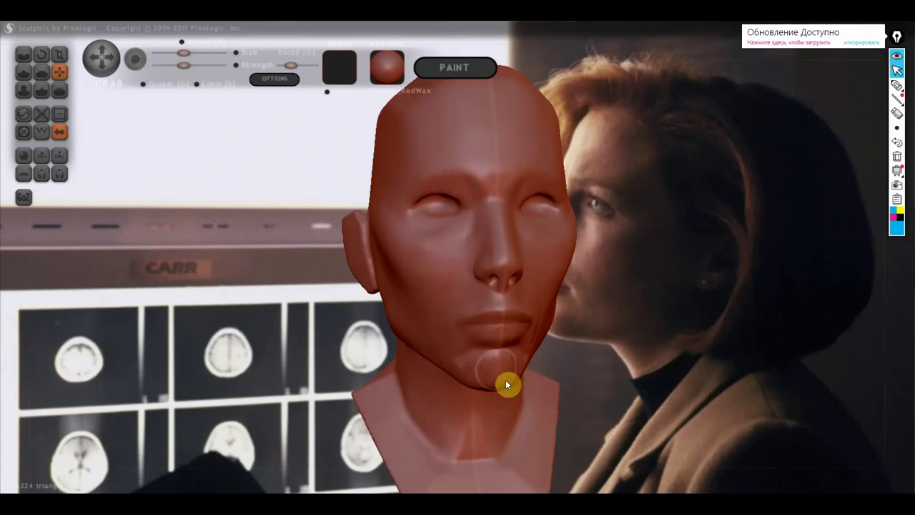
{"action": "right_click_drag", "start_coordinate": [484, 368], "coordinate": [645, 341]}
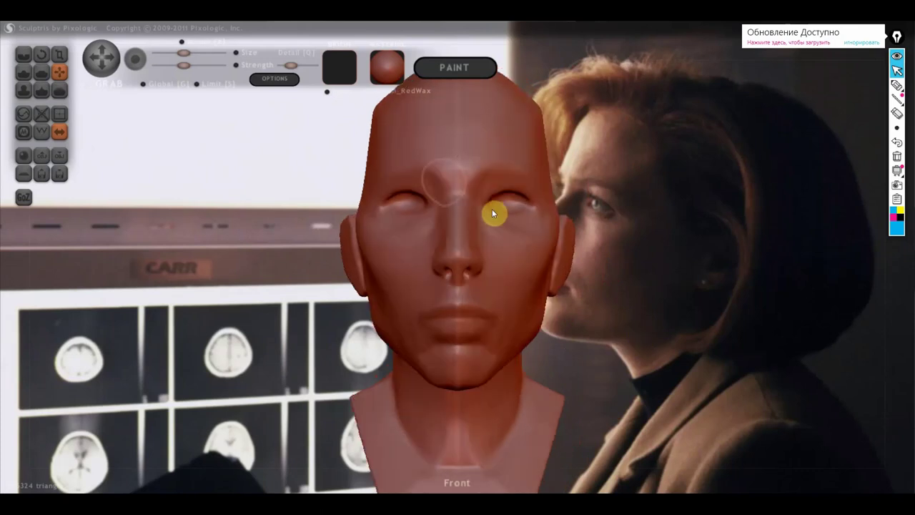
{"action": "right_click_drag", "start_coordinate": [570, 188], "coordinate": [505, 210], "text": "alt"}
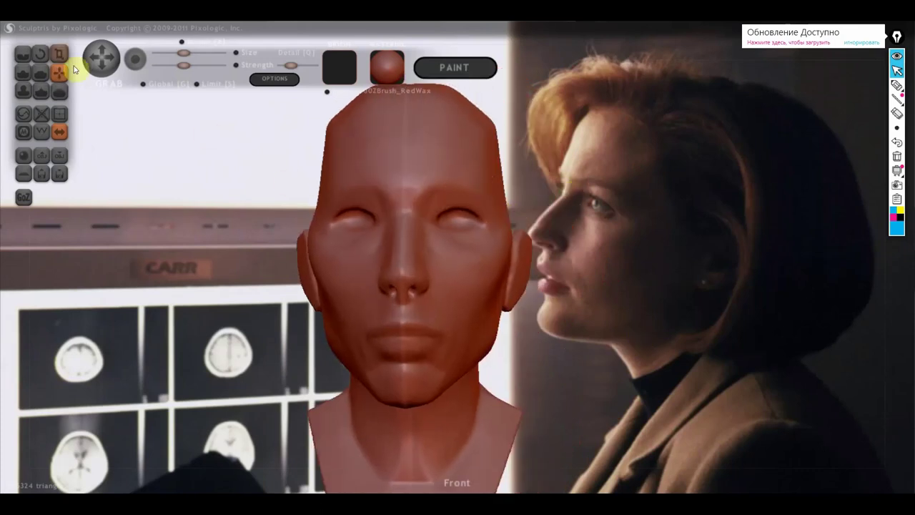
{"action": "left_click", "coordinate": [24, 72]}
{"action": "scroll", "coordinate": [372, 186], "scroll_direction": "up", "scroll_amount": 2}
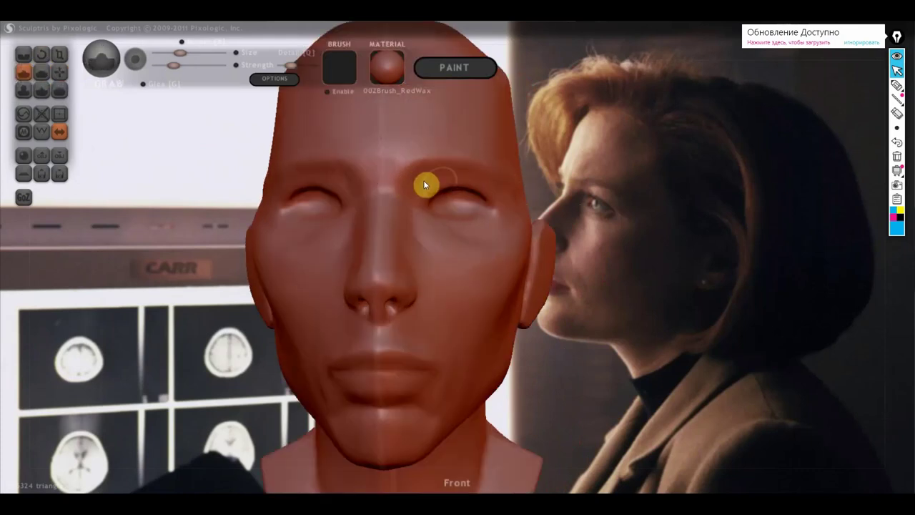
Build up the eyelid area with Draw, then use Grab to shape both eyes into flatter closed lids.
{"action": "left_click_drag", "start_coordinate": [458, 176], "coordinate": [500, 206]}
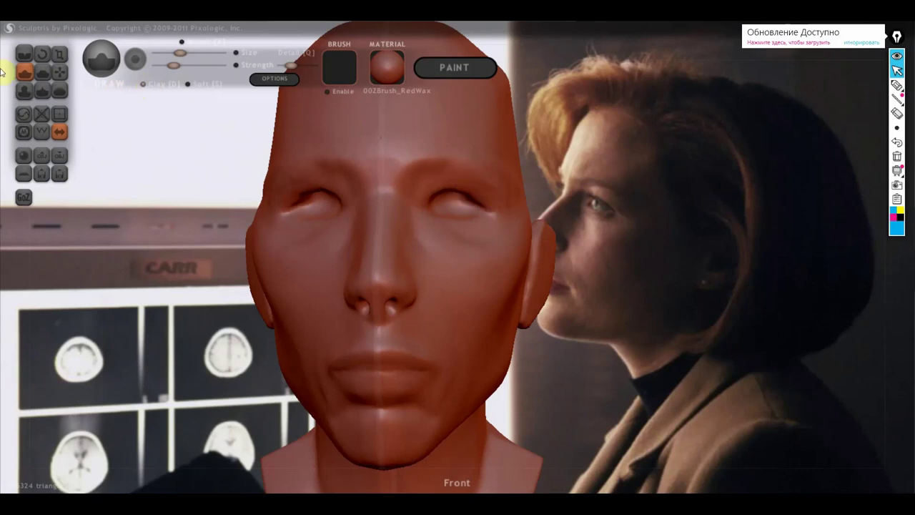
{"action": "left_click", "coordinate": [59, 71]}
{"action": "scroll", "coordinate": [479, 205], "scroll_direction": "down", "scroll_amount": 2}
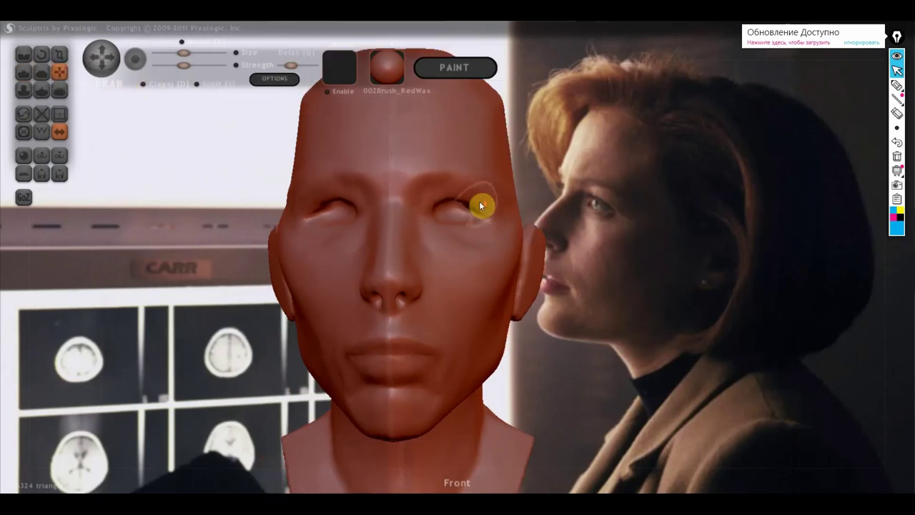
{"action": "left_click_drag", "start_coordinate": [471, 207], "coordinate": [475, 203]}
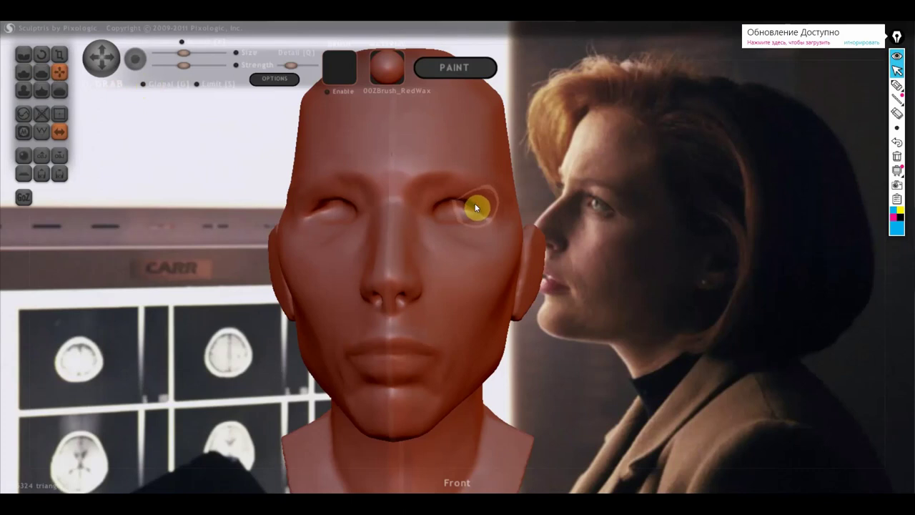
{"action": "left_click", "coordinate": [461, 222]}
{"action": "left_click_drag", "start_coordinate": [463, 226], "coordinate": [486, 210]}
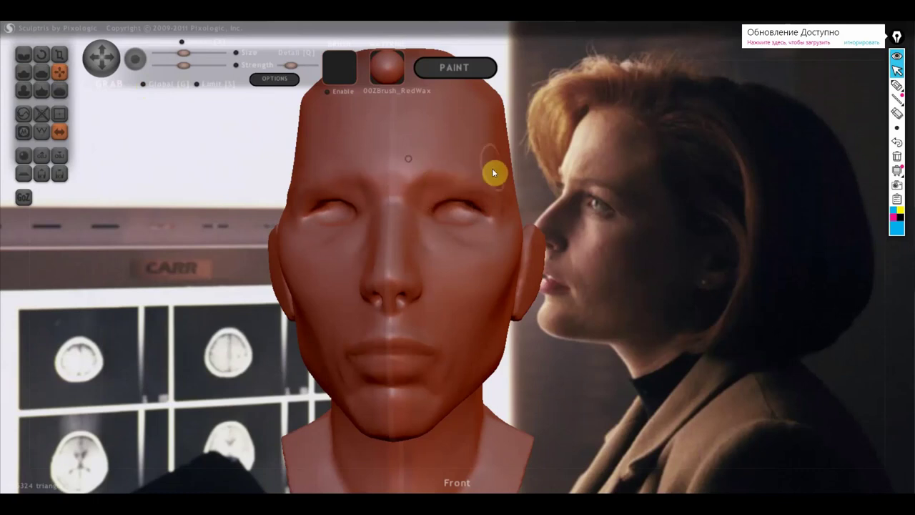
{"action": "right_click_drag", "start_coordinate": [449, 226], "coordinate": [293, 231]}
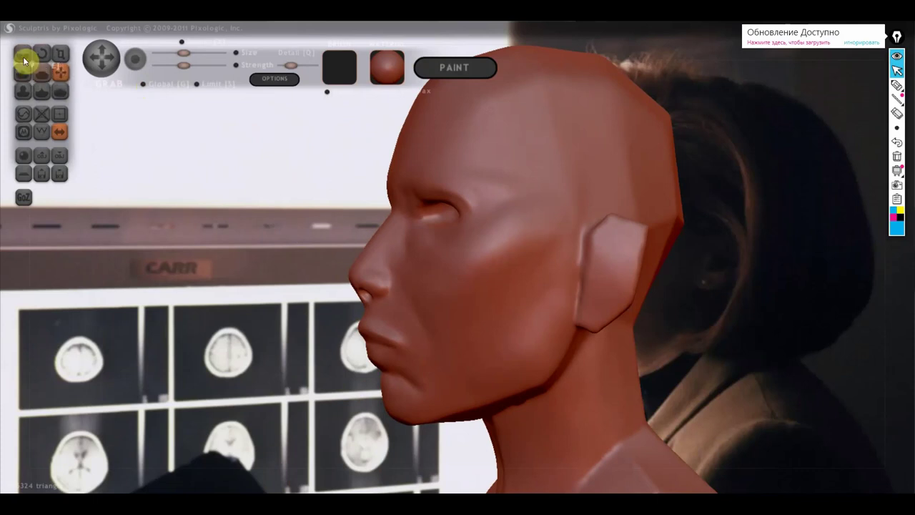
Orbit and zoom to compare the head's side profile with the reference, then return to front view.
{"action": "right_click_drag", "start_coordinate": [461, 252], "coordinate": [379, 244]}
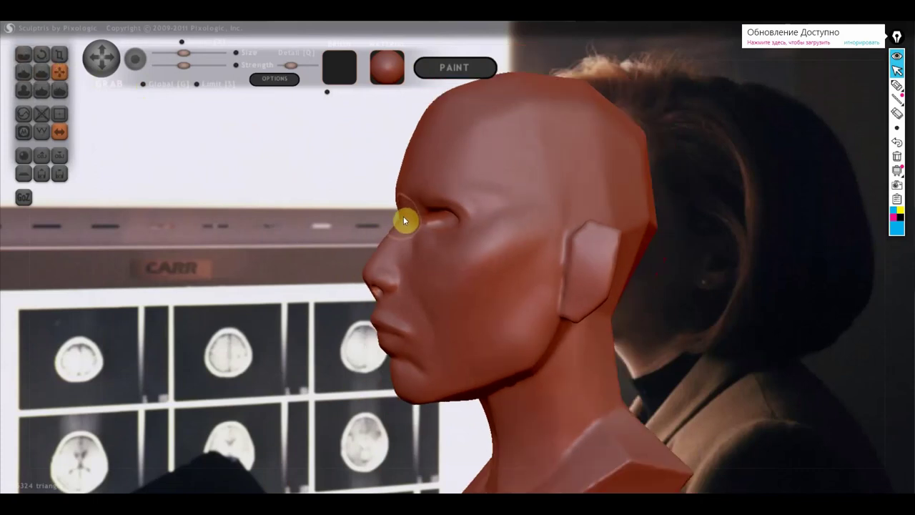
{"action": "scroll", "coordinate": [375, 265], "scroll_direction": "up", "scroll_amount": 2}
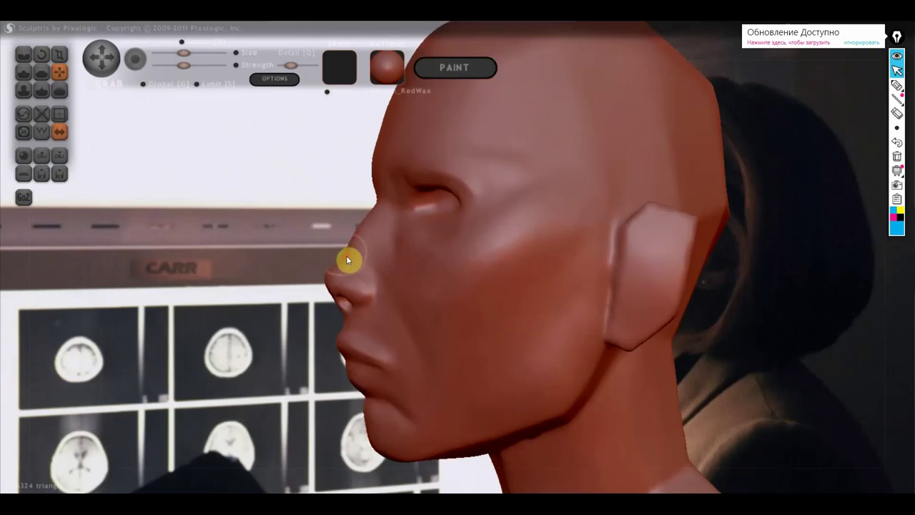
{"action": "right_click_drag", "start_coordinate": [346, 255], "coordinate": [359, 256]}
{"action": "scroll", "coordinate": [394, 267], "scroll_direction": "down", "scroll_amount": 3}
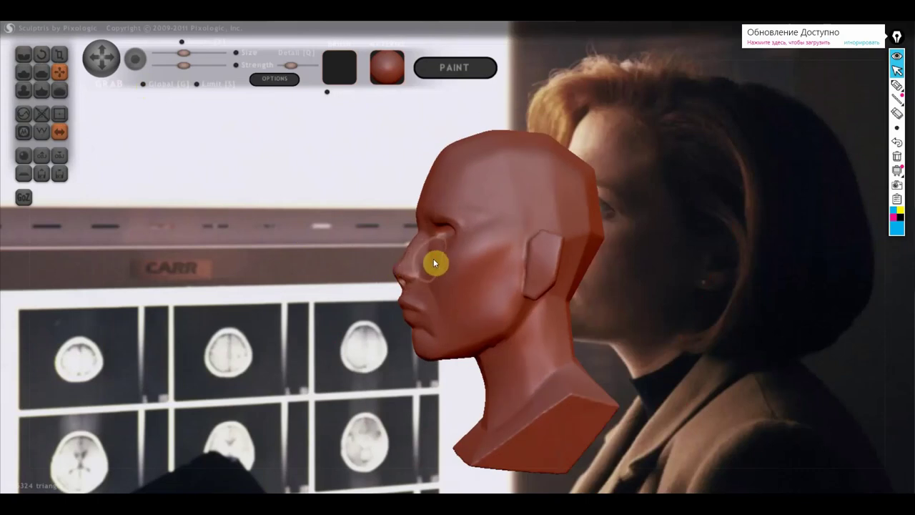
{"action": "scroll", "coordinate": [433, 260], "scroll_direction": "up", "scroll_amount": 2}
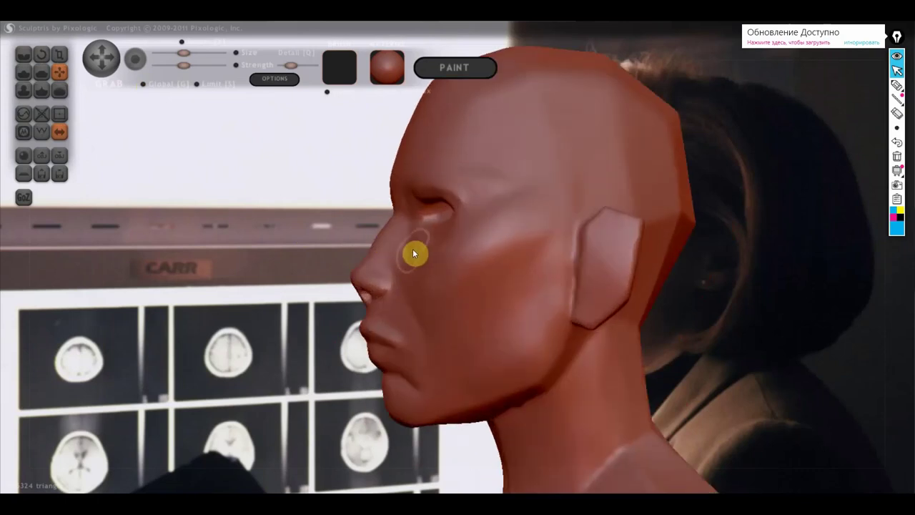
{"action": "mouse_move", "coordinate": [425, 240]}
{"action": "right_mouse_down"}
{"action": "mouse_move", "coordinate": [508, 268]}
{"action": "mouse_move", "coordinate": [609, 265]}
{"action": "mouse_move", "coordinate": [594, 247]}
{"action": "mouse_move", "coordinate": [658, 243]}
{"action": "mouse_move", "coordinate": [564, 248]}
{"action": "right_mouse_up"}
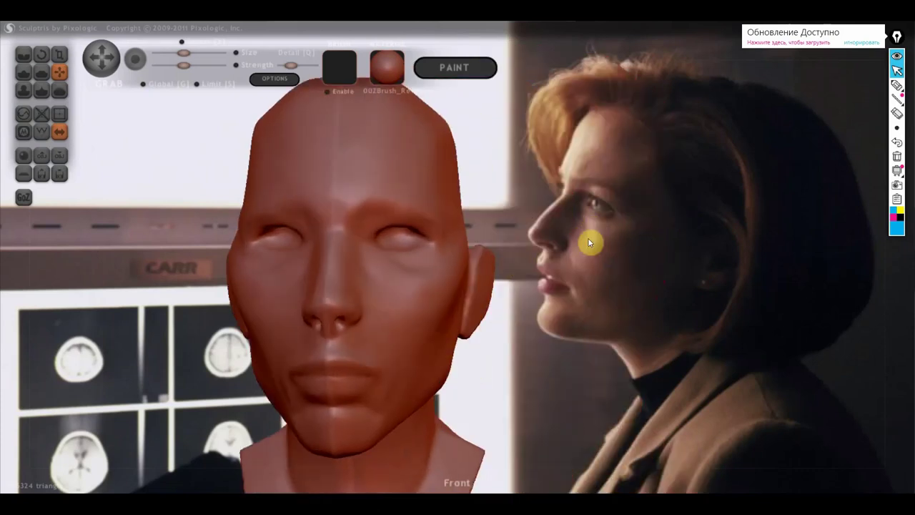
Select the Flatten brush and orbit the head, past the underside of the nose, to a left-facing profile.
{"action": "left_click", "coordinate": [42, 71]}
{"action": "right_click_drag", "start_coordinate": [393, 275], "coordinate": [395, 248]}
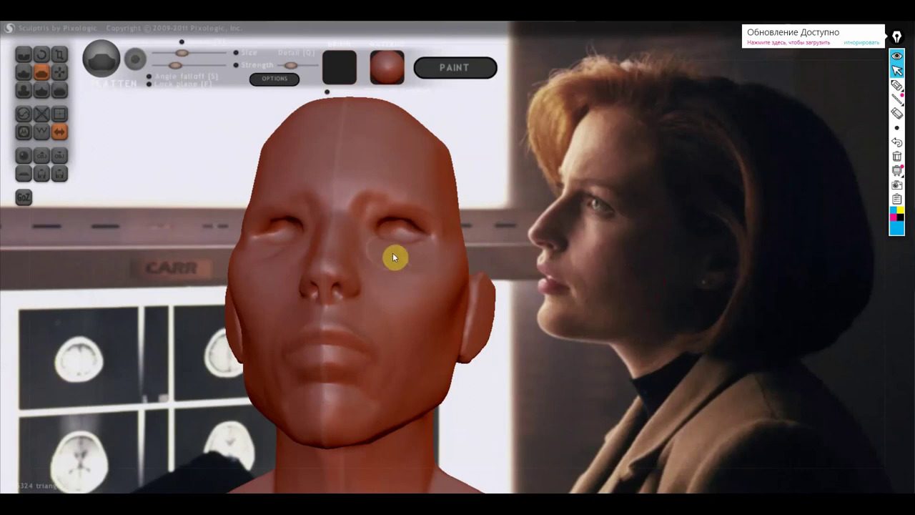
{"action": "mouse_move", "coordinate": [430, 267]}
{"action": "right_mouse_down"}
{"action": "mouse_move", "coordinate": [405, 319]}
{"action": "mouse_move", "coordinate": [379, 300]}
{"action": "right_mouse_up"}
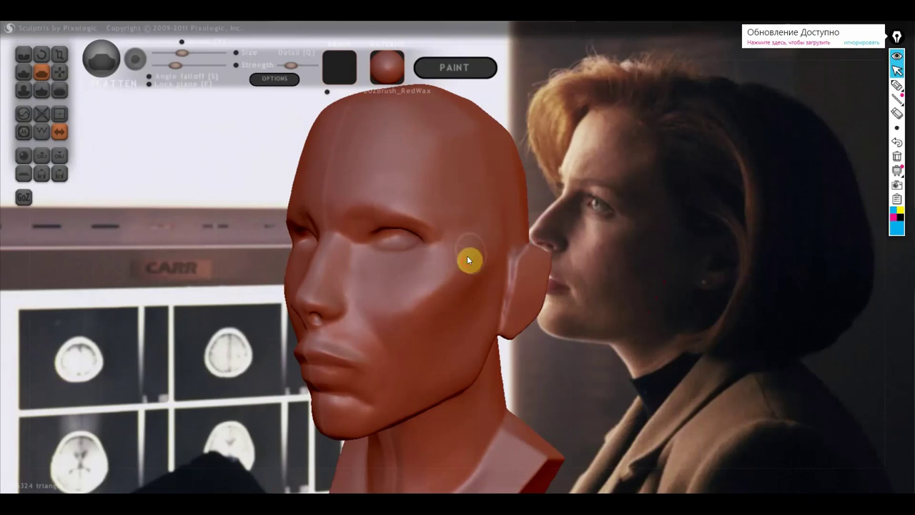
{"action": "mouse_move", "coordinate": [388, 315]}
{"action": "right_mouse_down"}
{"action": "mouse_move", "coordinate": [307, 321]}
{"action": "mouse_move", "coordinate": [300, 295]}
{"action": "right_mouse_up"}
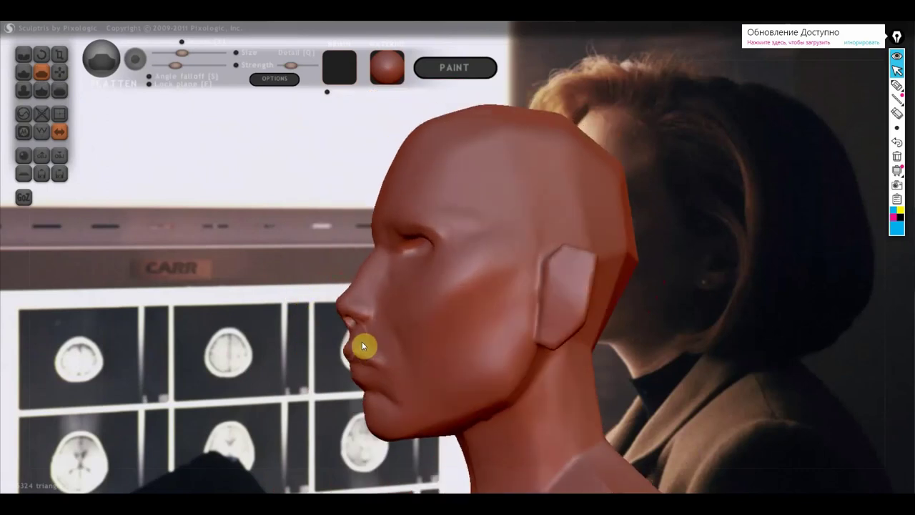
{"action": "left_click", "coordinate": [272, 79]}
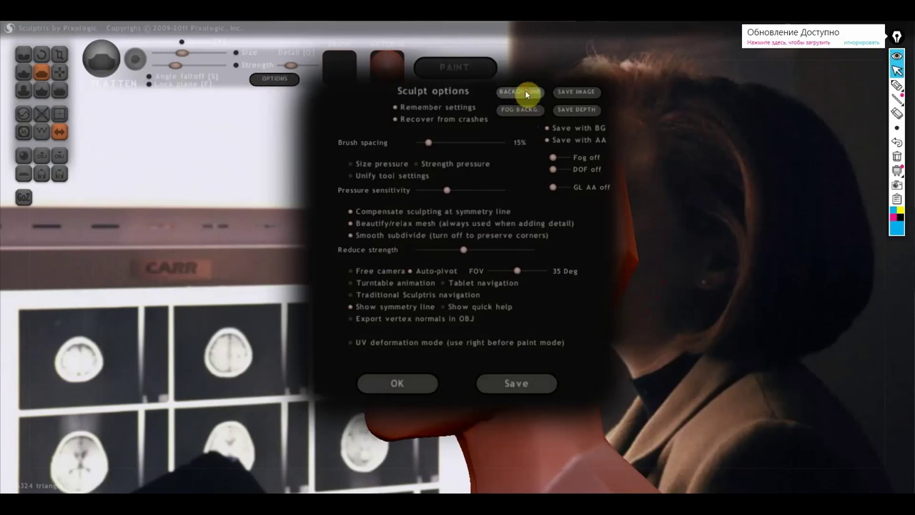
{"action": "left_click", "coordinate": [526, 93]}
{"action": "scroll", "coordinate": [333, 212], "scroll_direction": "down", "scroll_amount": 5}
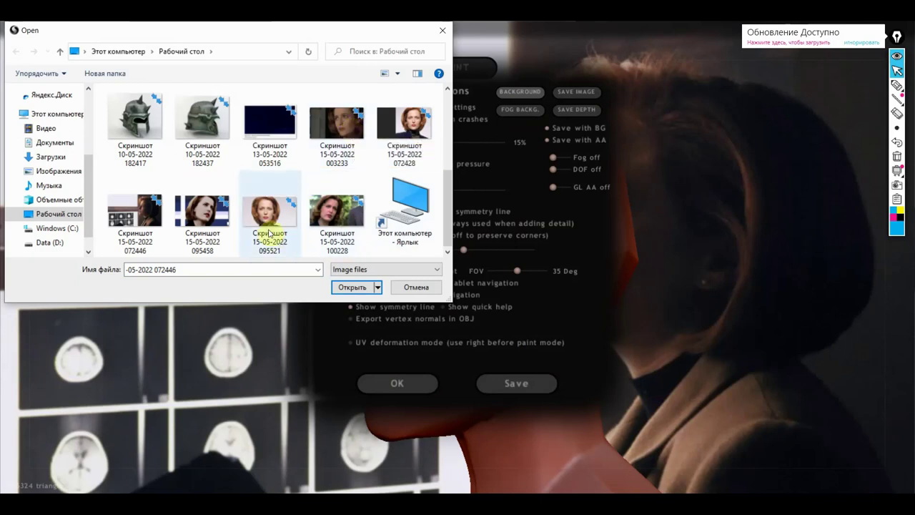
{"action": "left_click", "coordinate": [207, 218]}
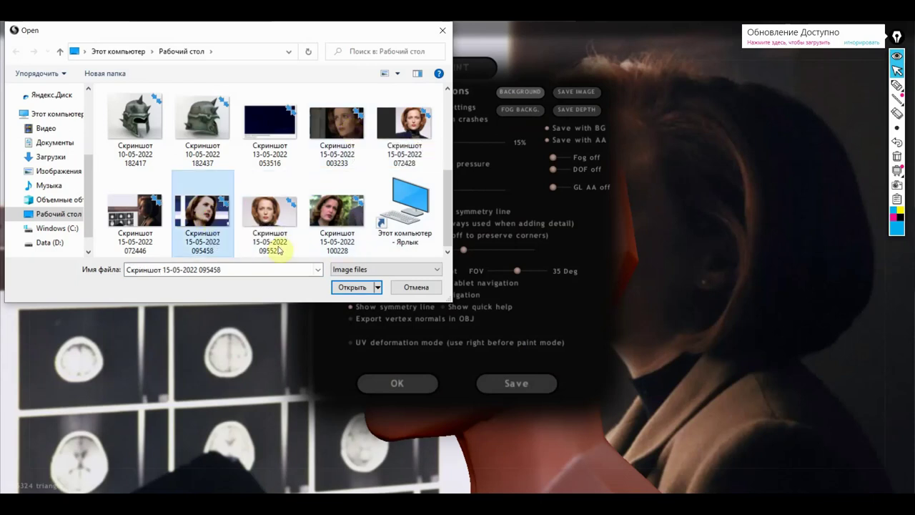
{"action": "left_click", "coordinate": [346, 287]}
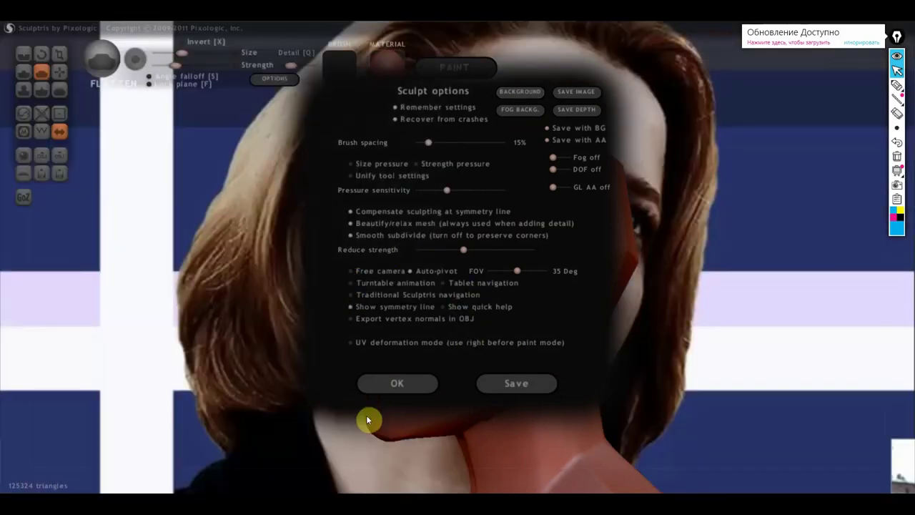
{"action": "left_click", "coordinate": [379, 384]}
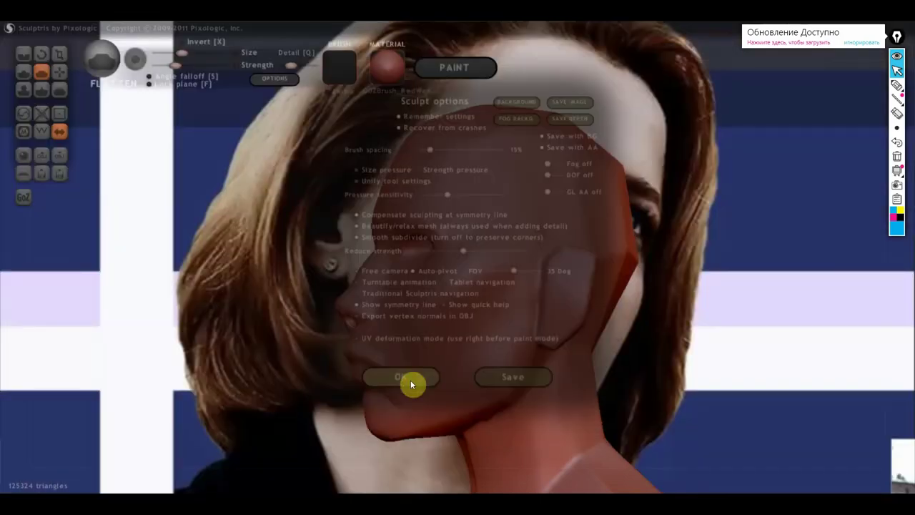
{"action": "left_click_drag", "start_coordinate": [644, 344], "coordinate": [299, 343], "text": "alt"}
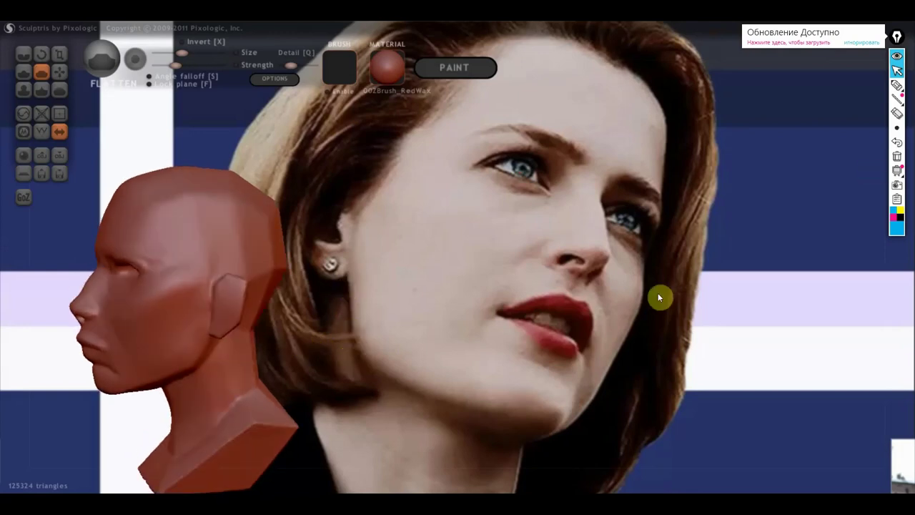
Switch Epic Pen to the freehand pen and sketch blue plane lines along the jaw, chin, mouth and nose.
{"action": "left_click", "coordinate": [897, 86]}
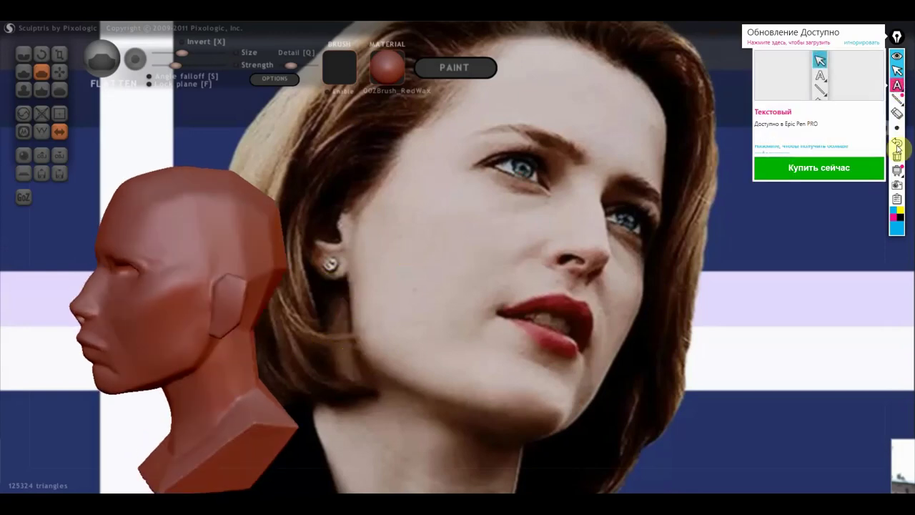
{"action": "left_click", "coordinate": [899, 92]}
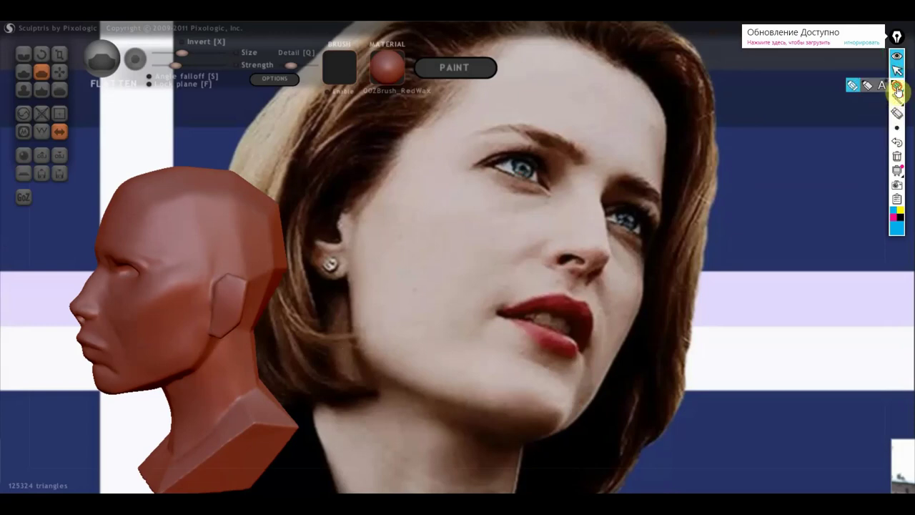
{"action": "left_click", "coordinate": [895, 87]}
{"action": "mouse_move", "coordinate": [346, 272]}
{"action": "left_mouse_down"}
{"action": "mouse_move", "coordinate": [355, 345]}
{"action": "mouse_move", "coordinate": [558, 379]}
{"action": "mouse_move", "coordinate": [451, 367]}
{"action": "left_mouse_up"}
{"action": "left_click_drag", "start_coordinate": [492, 314], "coordinate": [480, 362]}
{"action": "left_click_drag", "start_coordinate": [584, 357], "coordinate": [576, 391]}
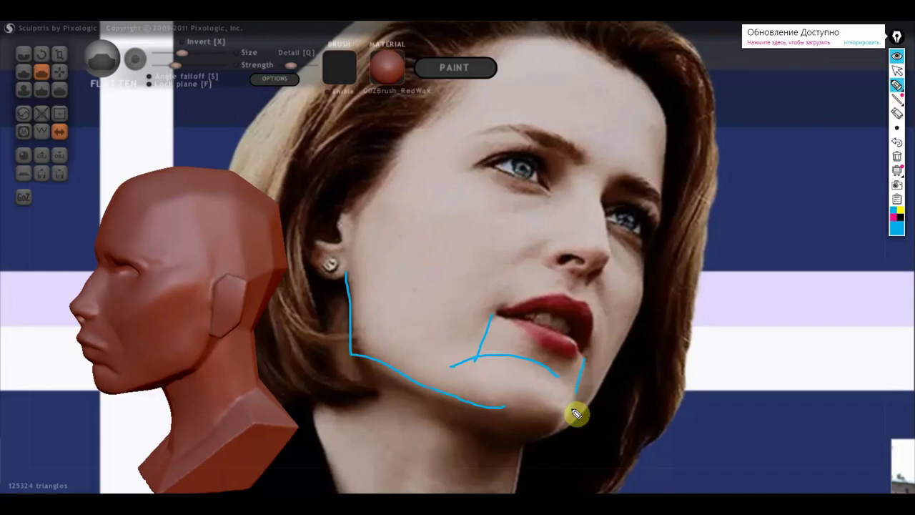
{"action": "left_click_drag", "start_coordinate": [491, 295], "coordinate": [543, 247]}
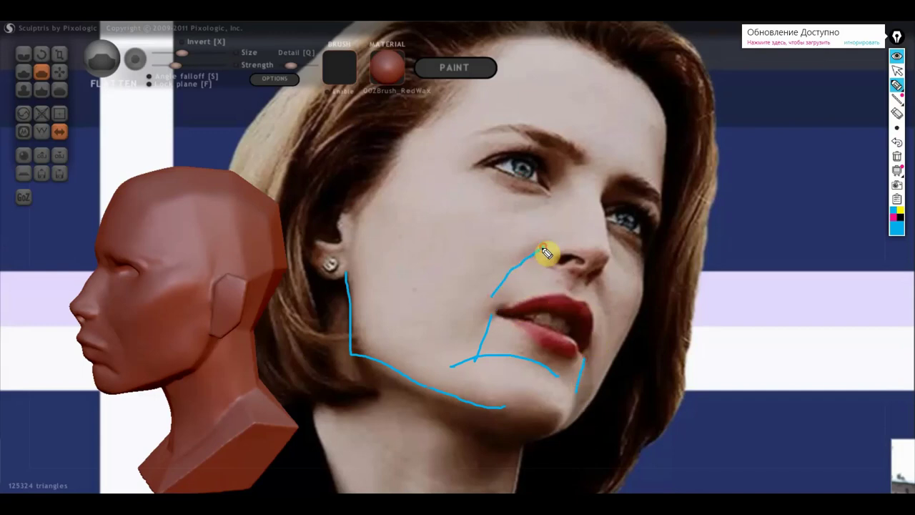
{"action": "mouse_move", "coordinate": [495, 313]}
{"action": "left_mouse_down"}
{"action": "mouse_move", "coordinate": [594, 311]}
{"action": "mouse_move", "coordinate": [590, 349]}
{"action": "left_mouse_up"}
{"action": "left_click_drag", "start_coordinate": [577, 279], "coordinate": [579, 300]}
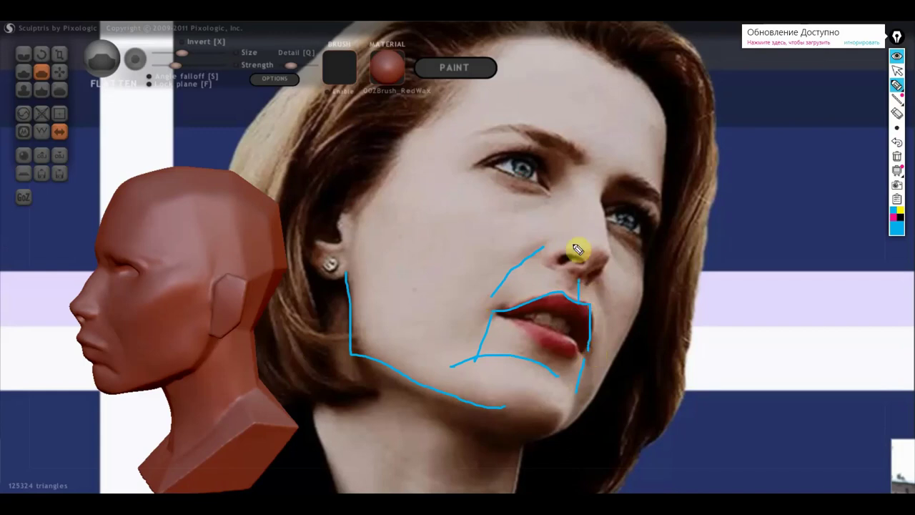
{"action": "mouse_move", "coordinate": [564, 256]}
{"action": "left_mouse_down"}
{"action": "mouse_move", "coordinate": [575, 257]}
{"action": "mouse_move", "coordinate": [549, 269]}
{"action": "mouse_move", "coordinate": [541, 245]}
{"action": "mouse_move", "coordinate": [565, 238]}
{"action": "mouse_move", "coordinate": [447, 253]}
{"action": "left_mouse_up"}
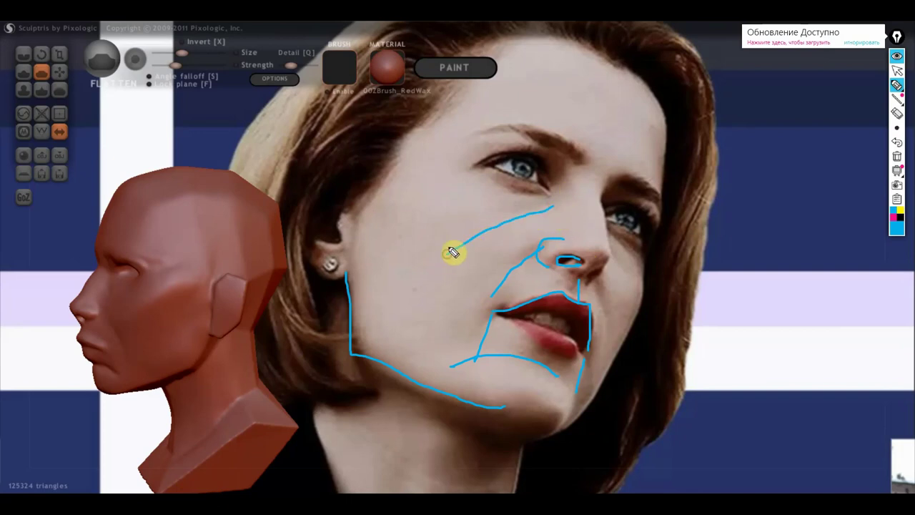
Sketch the cheek, brow and cheekbone planes, then clear all Epic Pen annotations.
{"action": "mouse_move", "coordinate": [563, 215]}
{"action": "left_mouse_down"}
{"action": "mouse_move", "coordinate": [513, 262]}
{"action": "mouse_move", "coordinate": [492, 255]}
{"action": "mouse_move", "coordinate": [470, 276]}
{"action": "left_mouse_up"}
{"action": "mouse_move", "coordinate": [542, 147]}
{"action": "left_mouse_down"}
{"action": "mouse_move", "coordinate": [490, 156]}
{"action": "mouse_move", "coordinate": [490, 136]}
{"action": "mouse_move", "coordinate": [541, 140]}
{"action": "mouse_move", "coordinate": [550, 196]}
{"action": "left_mouse_up"}
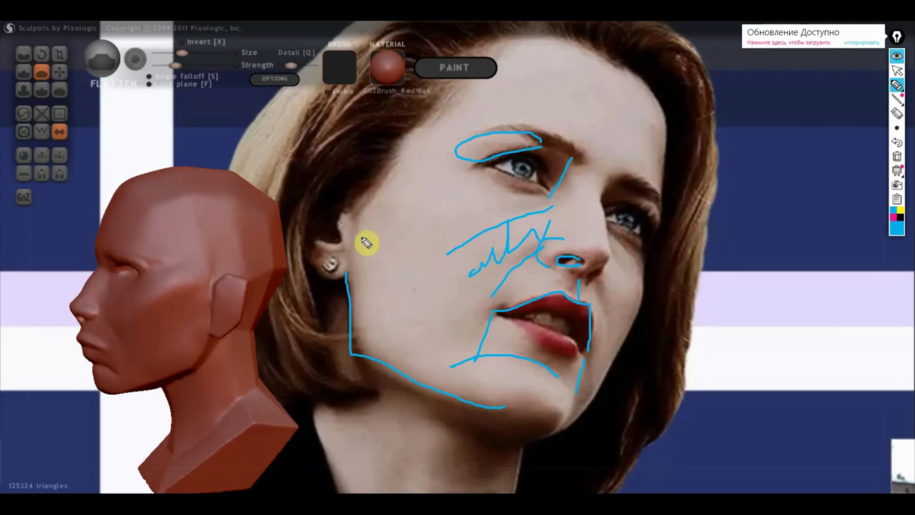
{"action": "mouse_move", "coordinate": [421, 134]}
{"action": "left_mouse_down"}
{"action": "mouse_move", "coordinate": [384, 194]}
{"action": "mouse_move", "coordinate": [430, 295]}
{"action": "left_mouse_up"}
{"action": "mouse_move", "coordinate": [424, 139]}
{"action": "left_mouse_down"}
{"action": "mouse_move", "coordinate": [467, 210]}
{"action": "mouse_move", "coordinate": [448, 254]}
{"action": "left_mouse_up"}
{"action": "left_click_drag", "start_coordinate": [445, 287], "coordinate": [467, 232]}
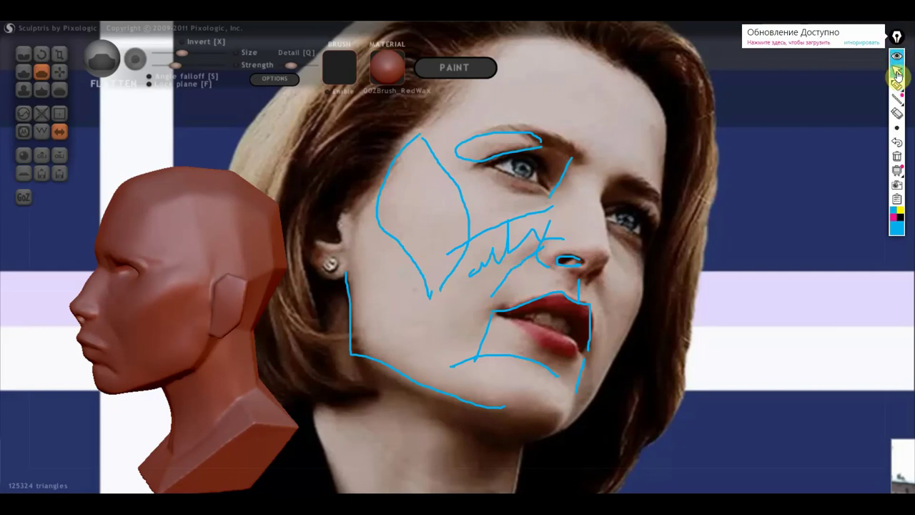
{"action": "left_click", "coordinate": [897, 71]}
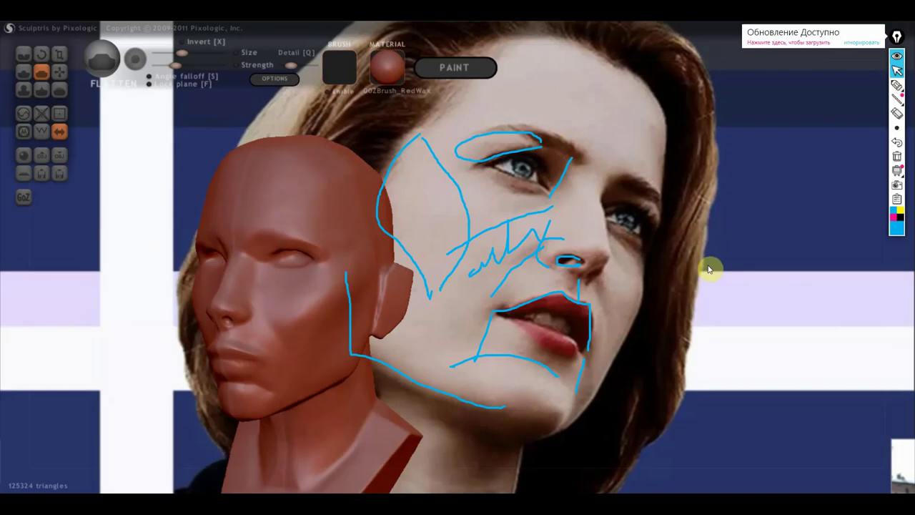
{"action": "left_click", "coordinate": [898, 159]}
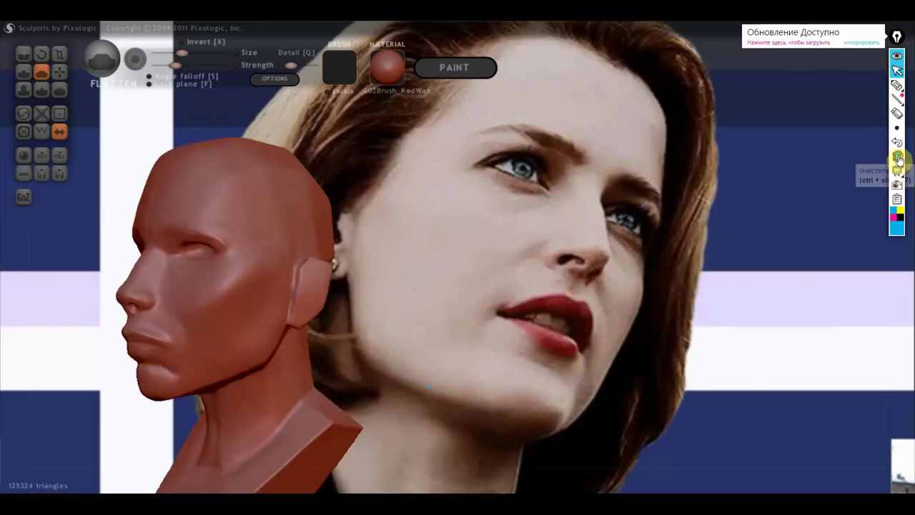
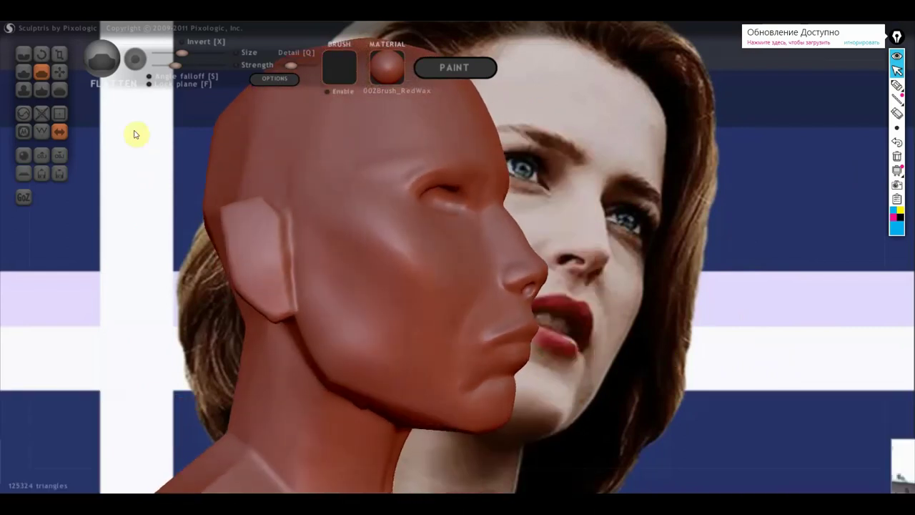
Pick the Grab brush and turn the head through front, three-quarter and right-profile views.
{"action": "key", "text": "g"}
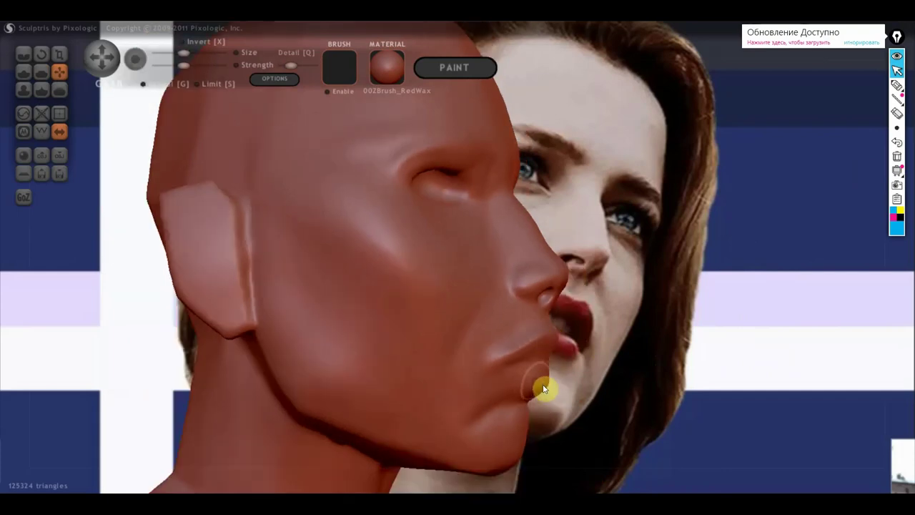
{"action": "mouse_move", "coordinate": [546, 387]}
{"action": "left_mouse_down"}
{"action": "mouse_move", "coordinate": [487, 436]}
{"action": "mouse_move", "coordinate": [485, 406]}
{"action": "left_mouse_up"}
{"action": "mouse_move", "coordinate": [489, 408]}
{"action": "right_mouse_down"}
{"action": "mouse_move", "coordinate": [417, 355]}
{"action": "mouse_move", "coordinate": [425, 335]}
{"action": "right_mouse_up"}
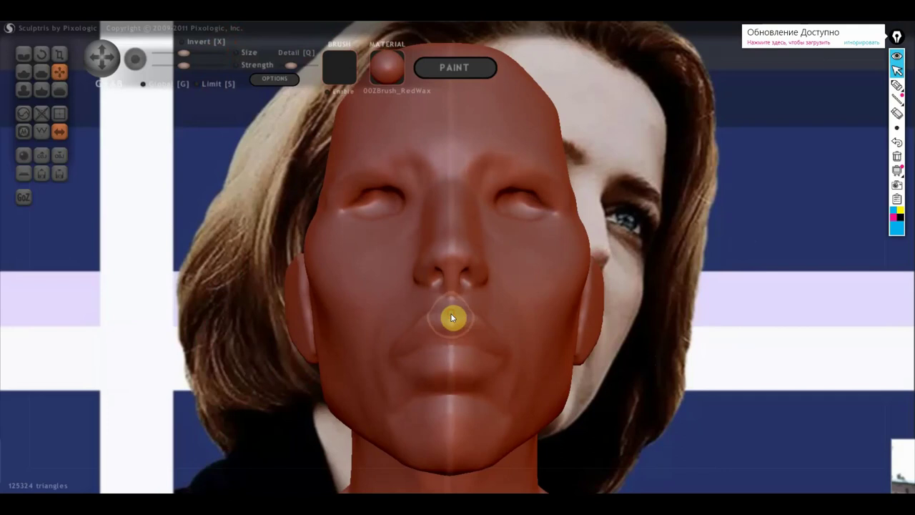
{"action": "scroll", "coordinate": [448, 350], "scroll_direction": "down", "scroll_amount": 3}
{"action": "mouse_move", "coordinate": [428, 374]}
{"action": "right_mouse_down"}
{"action": "mouse_move", "coordinate": [474, 408]}
{"action": "mouse_move", "coordinate": [508, 416]}
{"action": "mouse_move", "coordinate": [501, 358]}
{"action": "right_mouse_up"}
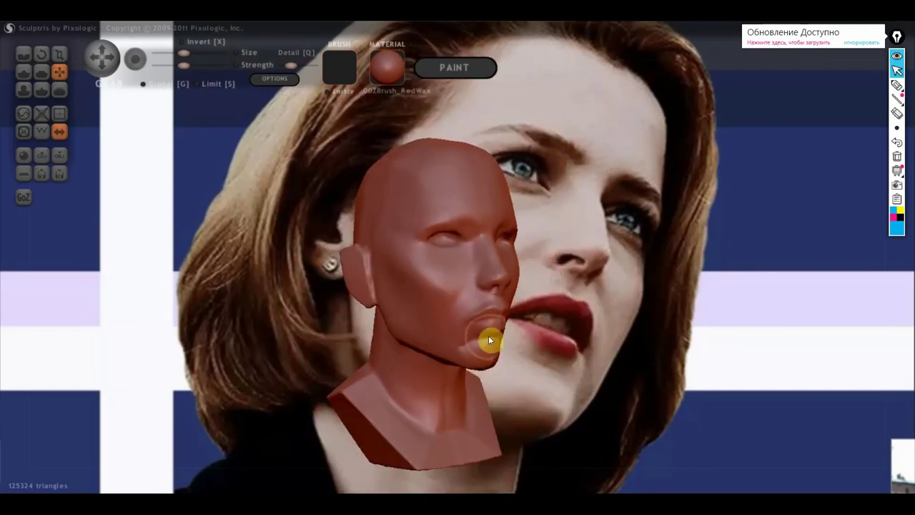
{"action": "scroll", "coordinate": [488, 335], "scroll_direction": "up", "scroll_amount": 2}
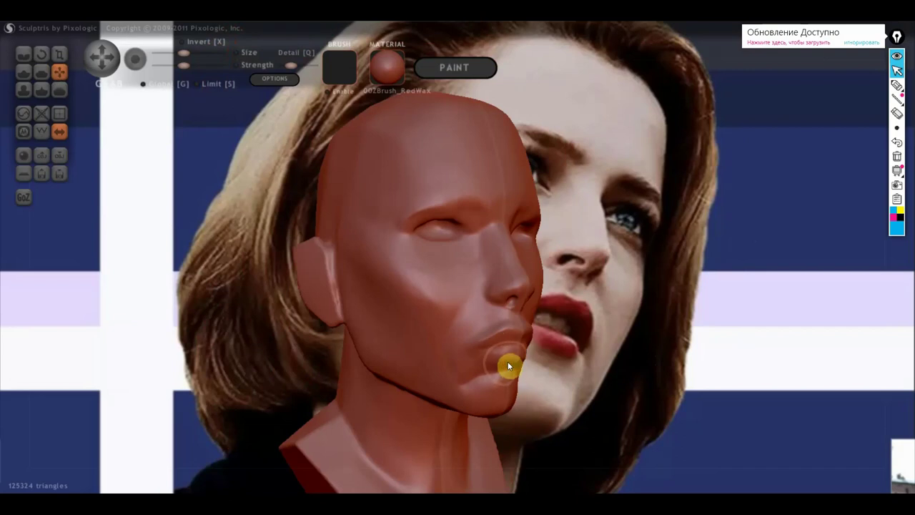
{"action": "mouse_move", "coordinate": [506, 333]}
{"action": "right_mouse_down"}
{"action": "mouse_move", "coordinate": [575, 333]}
{"action": "mouse_move", "coordinate": [569, 319]}
{"action": "right_mouse_up"}
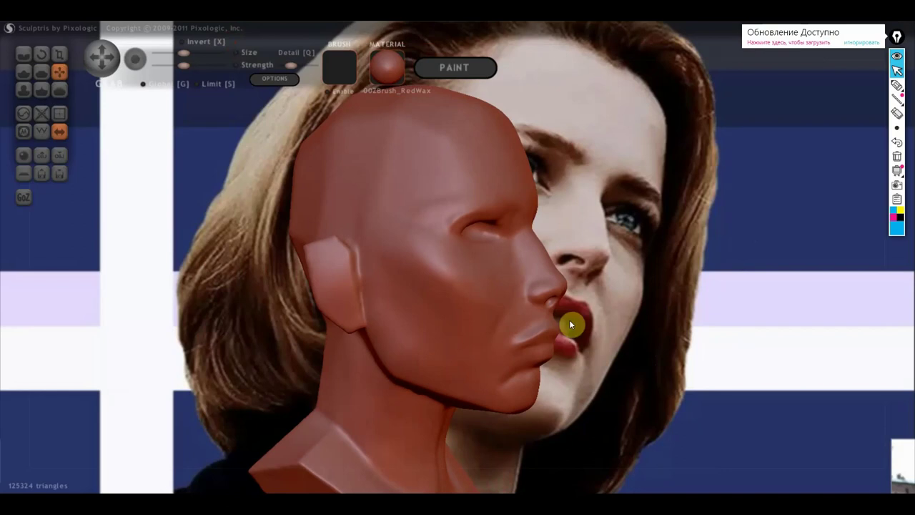
{"action": "scroll", "coordinate": [569, 319], "scroll_direction": "up", "scroll_amount": 2}
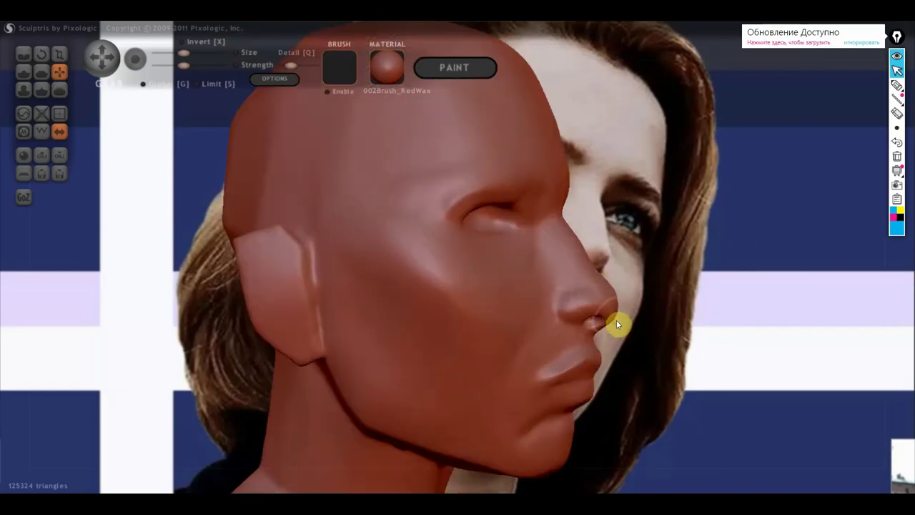
Line the head up front-on over the reference photo, then check side and three-quarter views.
{"action": "mouse_move", "coordinate": [615, 301]}
{"action": "left_mouse_down"}
{"action": "mouse_move", "coordinate": [518, 338]}
{"action": "mouse_move", "coordinate": [481, 326]}
{"action": "left_mouse_up"}
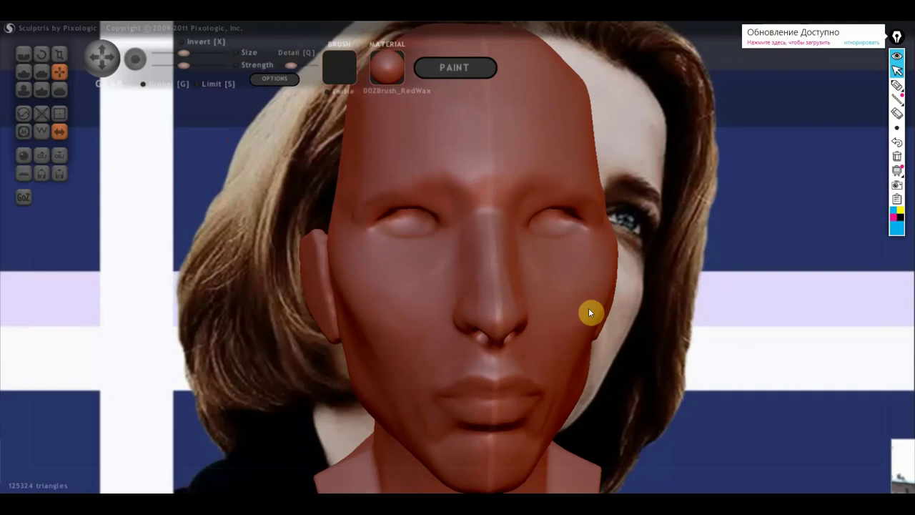
{"action": "left_click_drag", "start_coordinate": [621, 307], "coordinate": [661, 318]}
{"action": "right_click_drag", "start_coordinate": [643, 305], "coordinate": [607, 345]}
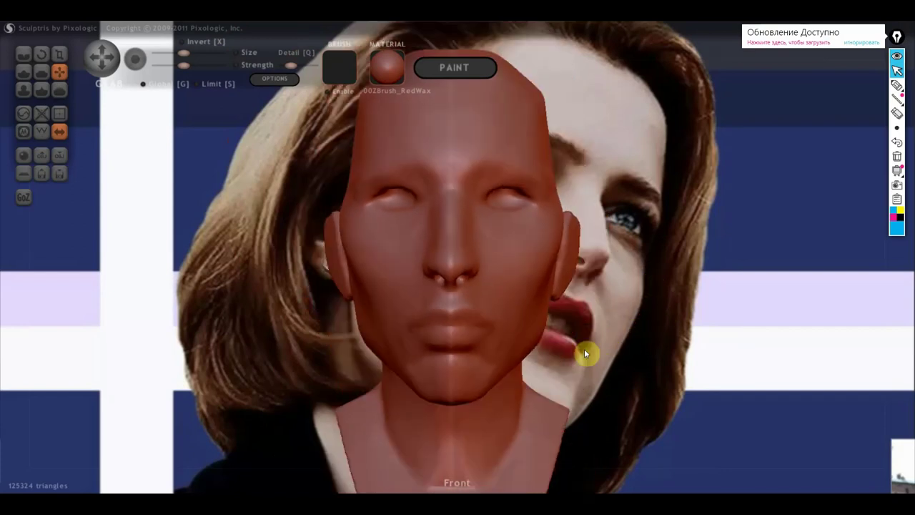
{"action": "scroll", "coordinate": [572, 326], "scroll_direction": "up", "scroll_amount": 2}
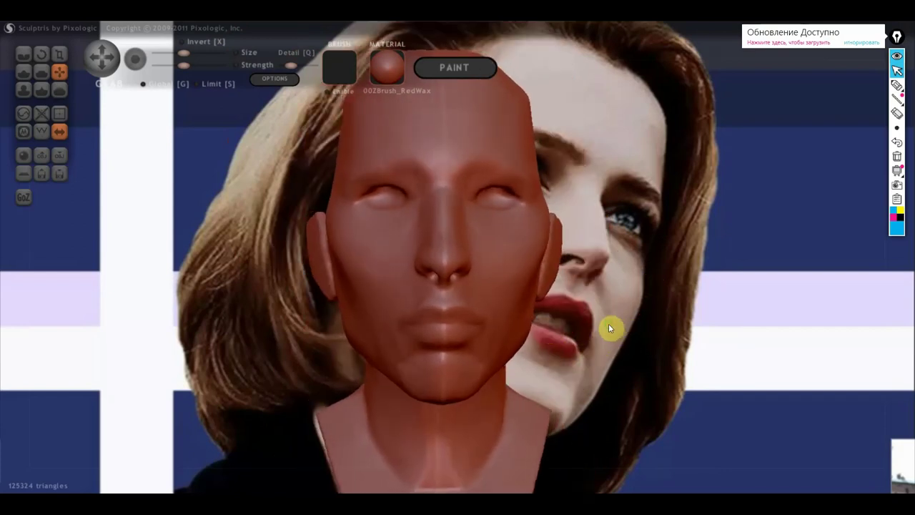
{"action": "right_click_drag", "start_coordinate": [418, 279], "coordinate": [666, 351]}
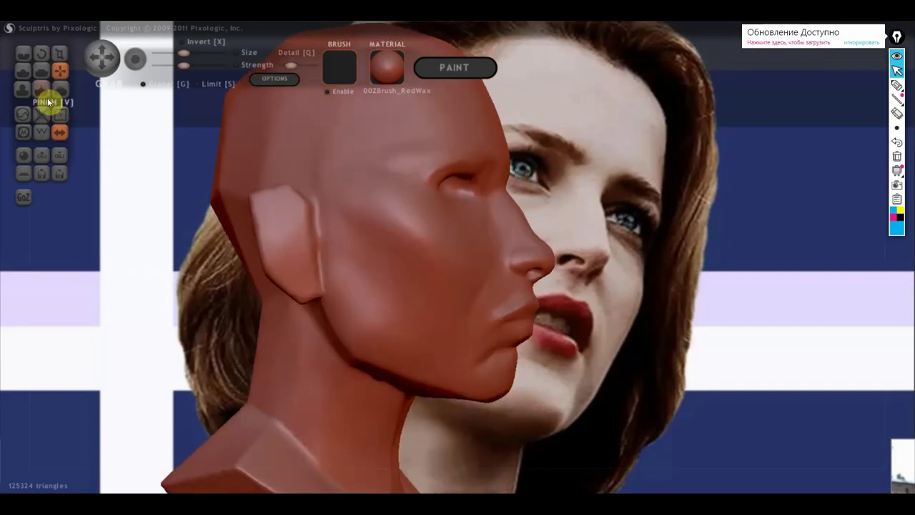
{"action": "scroll", "coordinate": [490, 408], "scroll_direction": "down", "scroll_amount": 2}
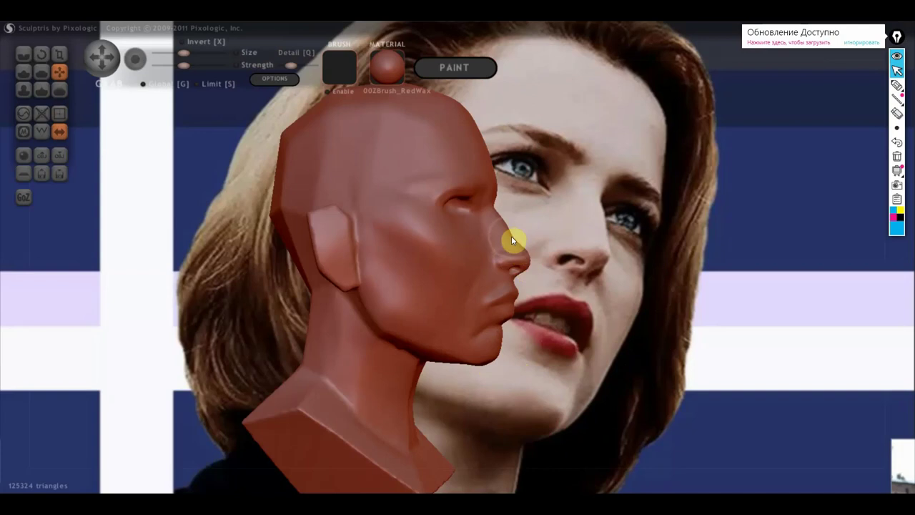
{"action": "mouse_move", "coordinate": [557, 243]}
{"action": "left_mouse_down"}
{"action": "mouse_move", "coordinate": [373, 264]}
{"action": "mouse_move", "coordinate": [576, 378]}
{"action": "mouse_move", "coordinate": [569, 341]}
{"action": "mouse_move", "coordinate": [511, 369]}
{"action": "mouse_move", "coordinate": [451, 365]}
{"action": "mouse_move", "coordinate": [598, 352]}
{"action": "mouse_move", "coordinate": [574, 360]}
{"action": "left_mouse_up"}
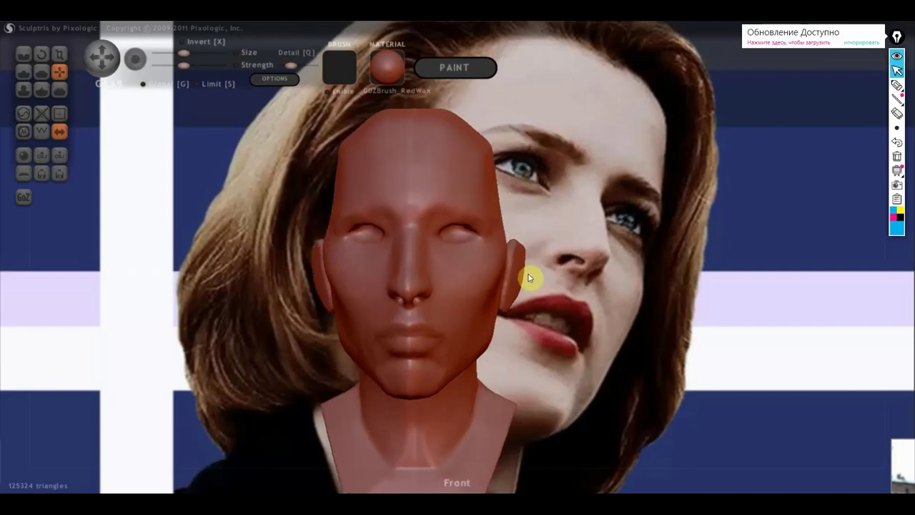
{"action": "mouse_move", "coordinate": [597, 238]}
{"action": "left_mouse_down"}
{"action": "mouse_move", "coordinate": [527, 260]}
{"action": "mouse_move", "coordinate": [465, 239]}
{"action": "left_mouse_up"}
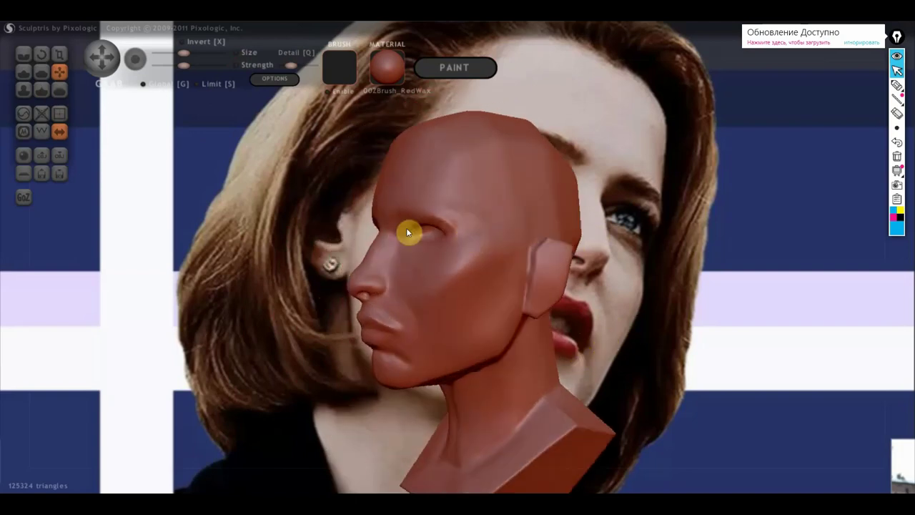
Lower the Draw brush strength slightly and add a small stroke on the jaw.
{"action": "left_click", "coordinate": [26, 70]}
{"action": "scroll", "coordinate": [446, 352], "scroll_direction": "up", "scroll_amount": 3}
{"action": "scroll", "coordinate": [445, 351], "scroll_direction": "up", "scroll_amount": 2}
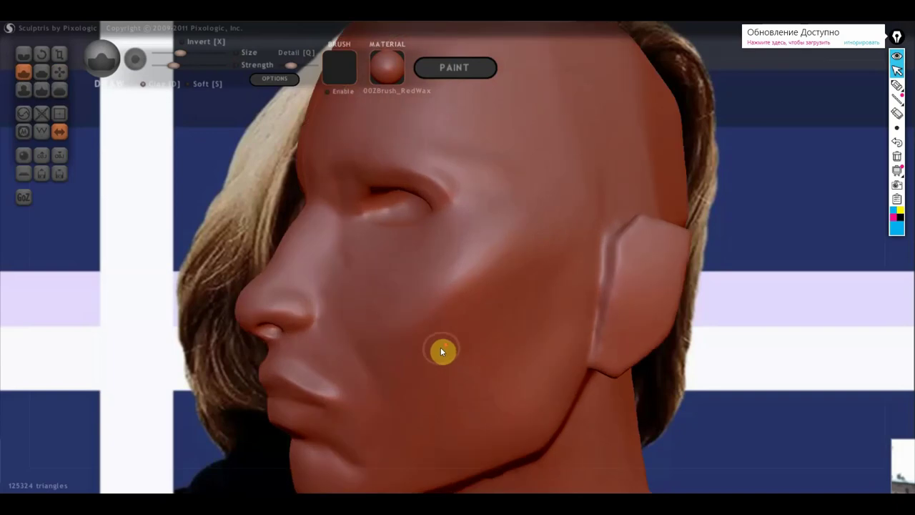
{"action": "left_click_drag", "start_coordinate": [173, 65], "coordinate": [167, 64]}
{"action": "scroll", "coordinate": [501, 279], "scroll_direction": "down", "scroll_amount": 3}
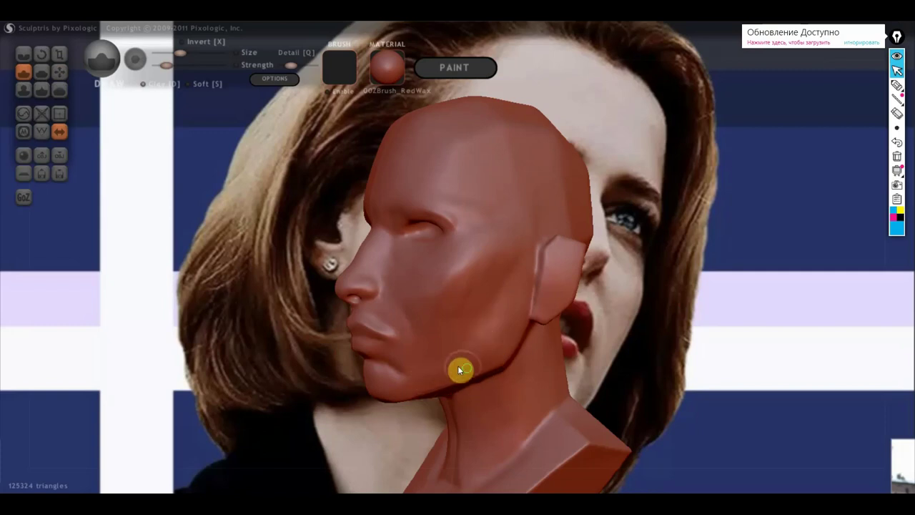
{"action": "right_click_drag", "start_coordinate": [457, 365], "coordinate": [535, 336]}
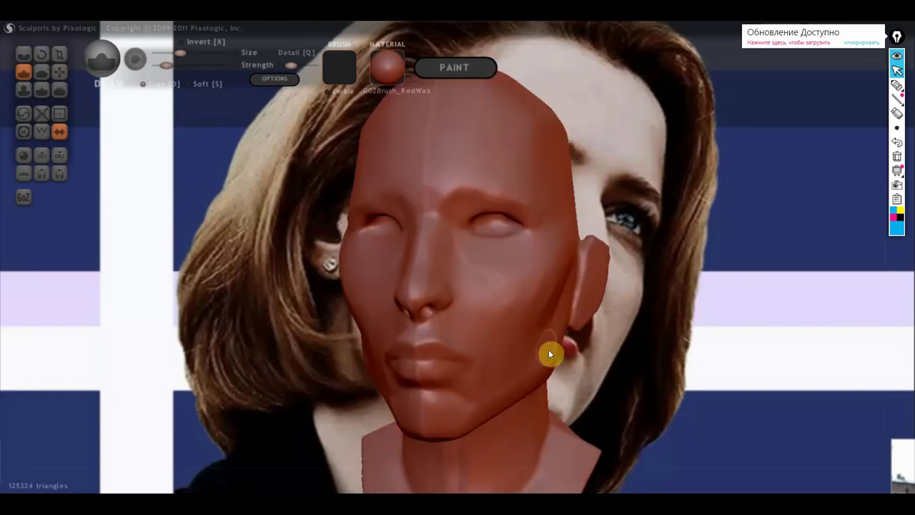
{"action": "right_click_drag", "start_coordinate": [569, 328], "coordinate": [582, 283]}
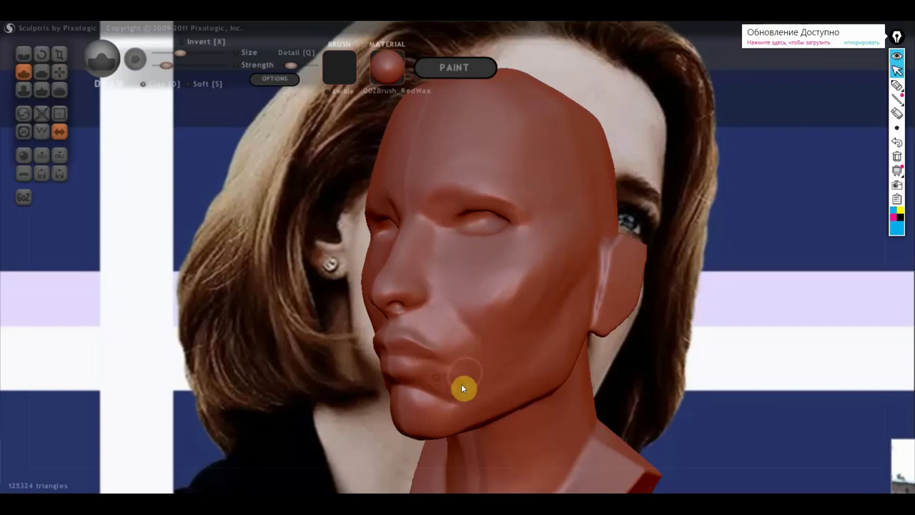
{"action": "mouse_move", "coordinate": [462, 342]}
{"action": "right_mouse_down"}
{"action": "mouse_move", "coordinate": [443, 276]}
{"action": "mouse_move", "coordinate": [400, 272]}
{"action": "right_mouse_up"}
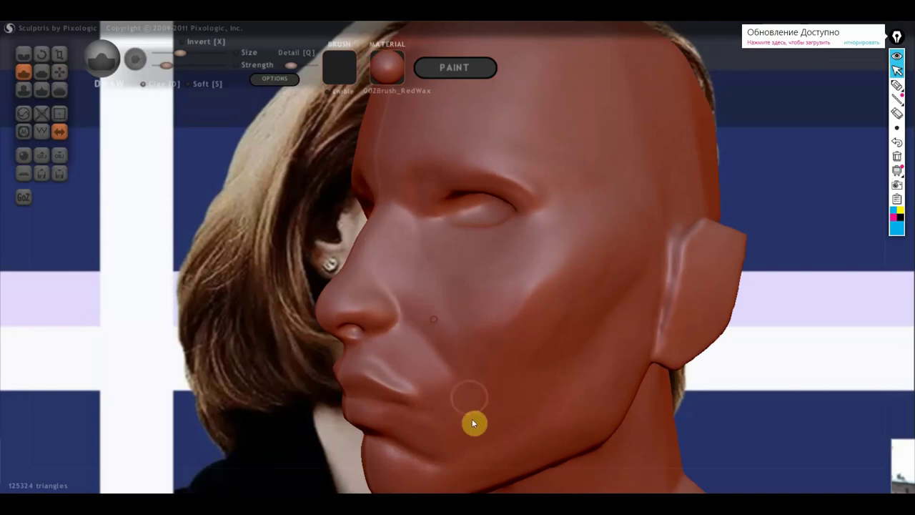
{"action": "left_click", "coordinate": [477, 366]}
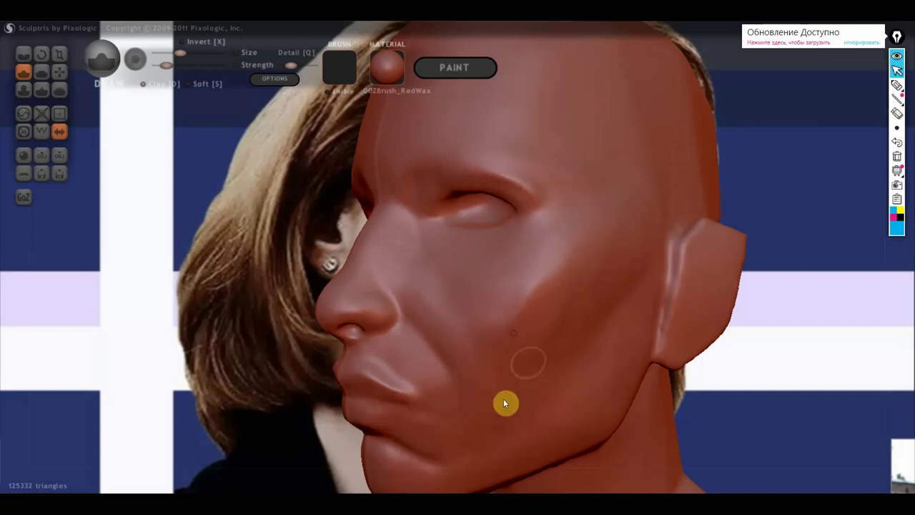
From a three-quarter view, carve a crease into the cheek with the Crease brush.
{"action": "right_click_drag", "start_coordinate": [502, 428], "coordinate": [665, 405]}
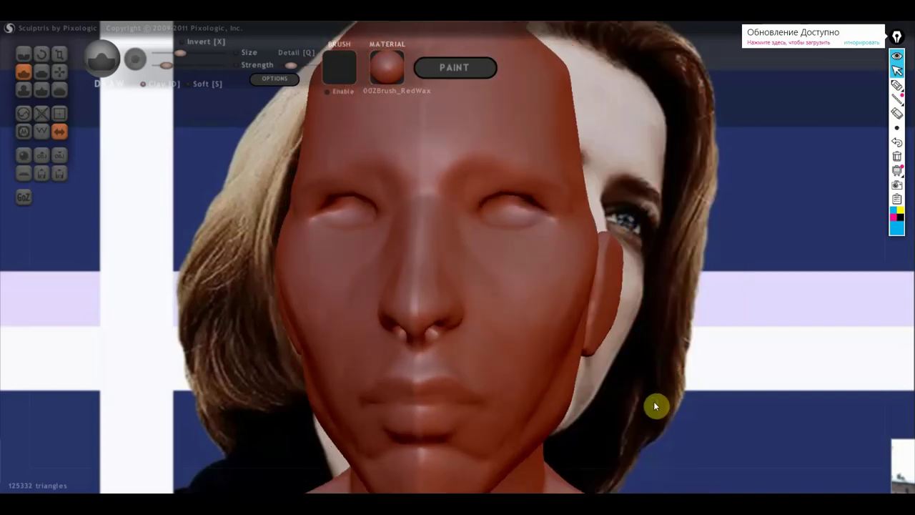
{"action": "scroll", "coordinate": [657, 403], "scroll_direction": "down", "scroll_amount": 5}
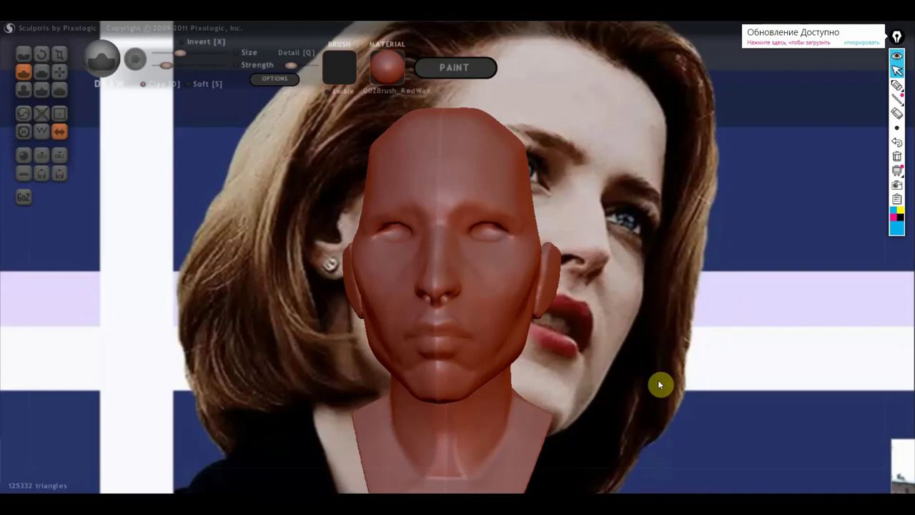
{"action": "right_click_drag", "start_coordinate": [658, 379], "coordinate": [584, 377]}
{"action": "scroll", "coordinate": [557, 361], "scroll_direction": "up", "scroll_amount": 5}
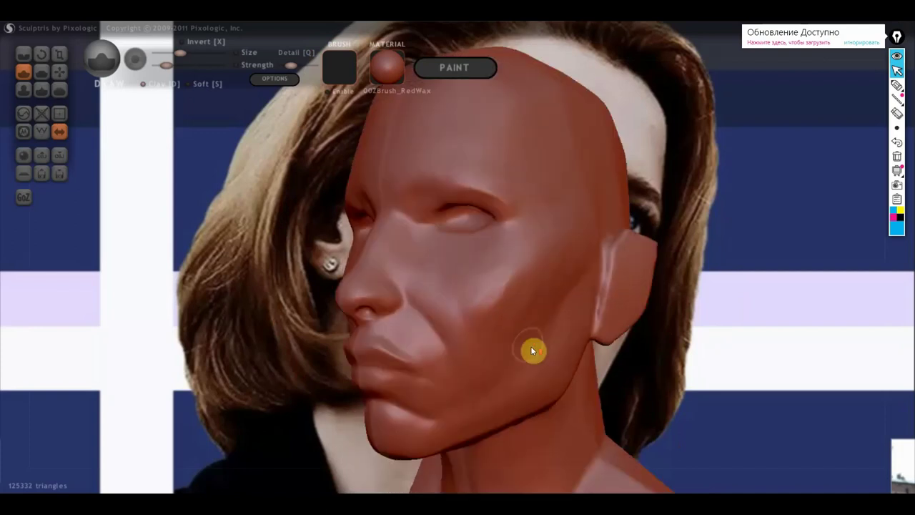
{"action": "left_click", "coordinate": [24, 53]}
{"action": "mouse_move", "coordinate": [405, 273]}
{"action": "left_mouse_down"}
{"action": "mouse_move", "coordinate": [406, 261]}
{"action": "mouse_move", "coordinate": [485, 346]}
{"action": "mouse_move", "coordinate": [493, 370]}
{"action": "left_mouse_up"}
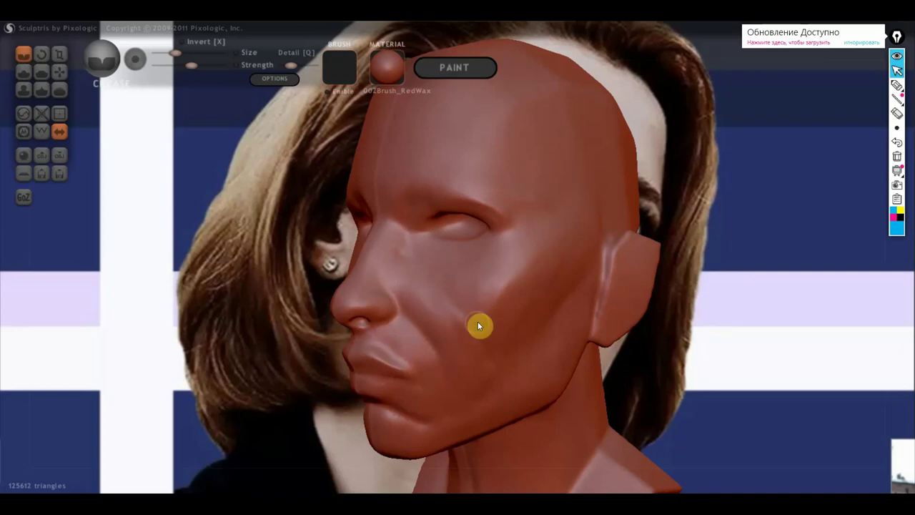
Enlarge the brush and pick Flatten while turning the head to face front.
{"action": "left_click_drag", "start_coordinate": [175, 53], "coordinate": [188, 53]}
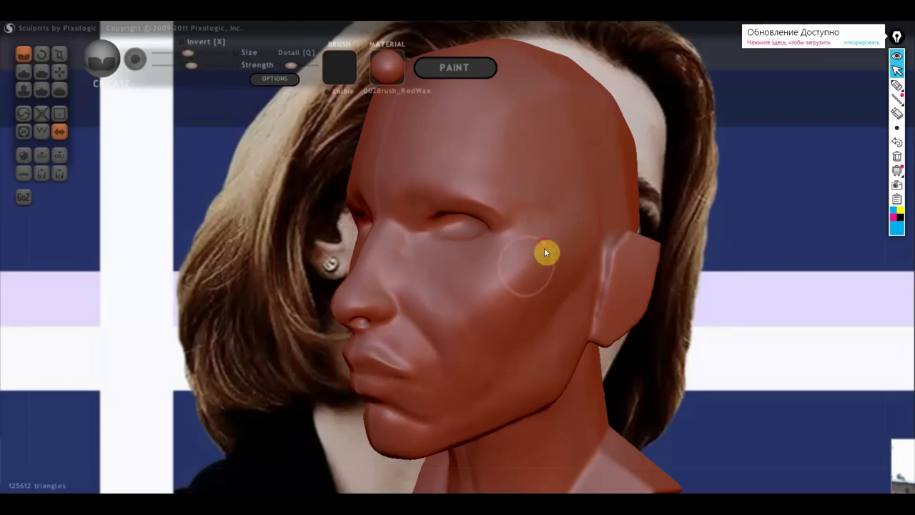
{"action": "left_click", "coordinate": [43, 73]}
{"action": "left_click_drag", "start_coordinate": [214, 214], "coordinate": [351, 332]}
{"action": "left_click_drag", "start_coordinate": [393, 306], "coordinate": [401, 302]}
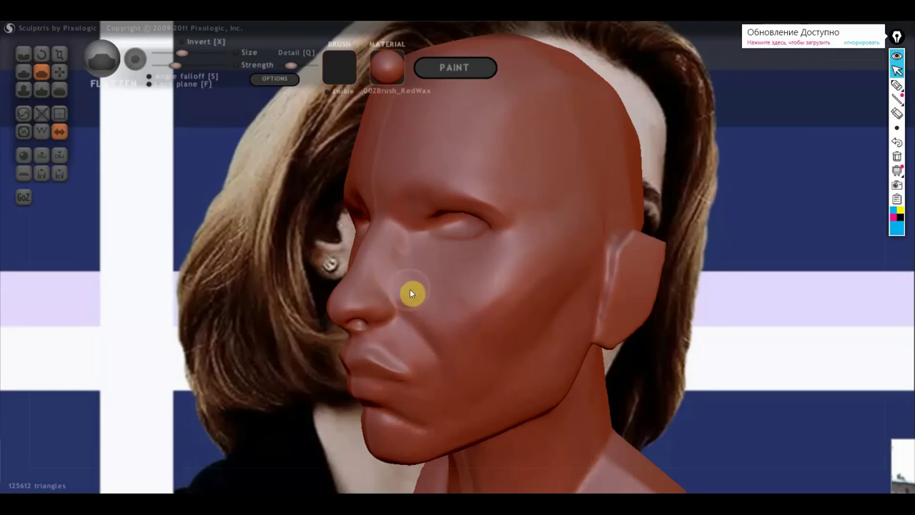
{"action": "mouse_move", "coordinate": [476, 345]}
{"action": "right_mouse_down"}
{"action": "mouse_move", "coordinate": [557, 356]}
{"action": "mouse_move", "coordinate": [544, 342]}
{"action": "mouse_move", "coordinate": [582, 335]}
{"action": "mouse_move", "coordinate": [578, 302]}
{"action": "mouse_move", "coordinate": [306, 302]}
{"action": "mouse_move", "coordinate": [391, 302]}
{"action": "mouse_move", "coordinate": [306, 310]}
{"action": "right_mouse_up"}
With a lower-strength Crease brush, crease the right eye corner and reshape the eyelid.
{"action": "left_click", "coordinate": [24, 54]}
{"action": "scroll", "coordinate": [229, 248], "scroll_direction": "up", "scroll_amount": 3}
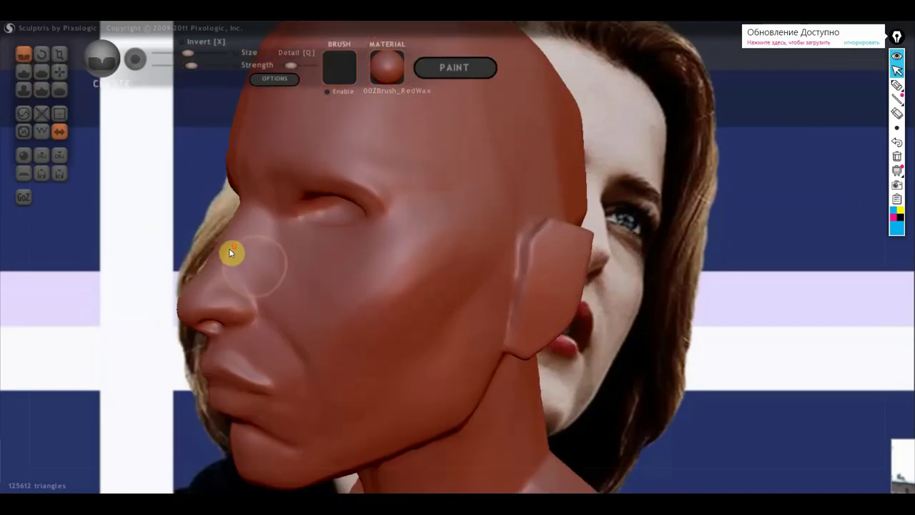
{"action": "right_click_drag", "start_coordinate": [228, 248], "coordinate": [365, 283]}
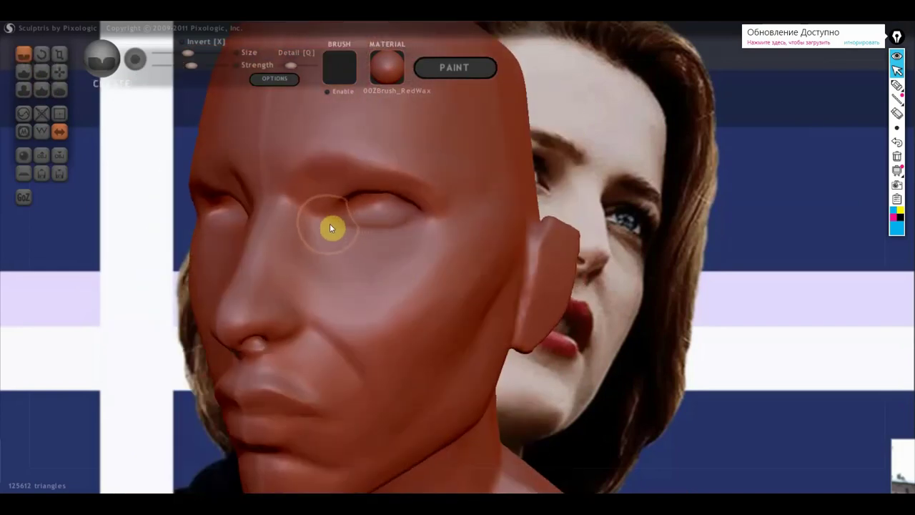
{"action": "left_click", "coordinate": [175, 65]}
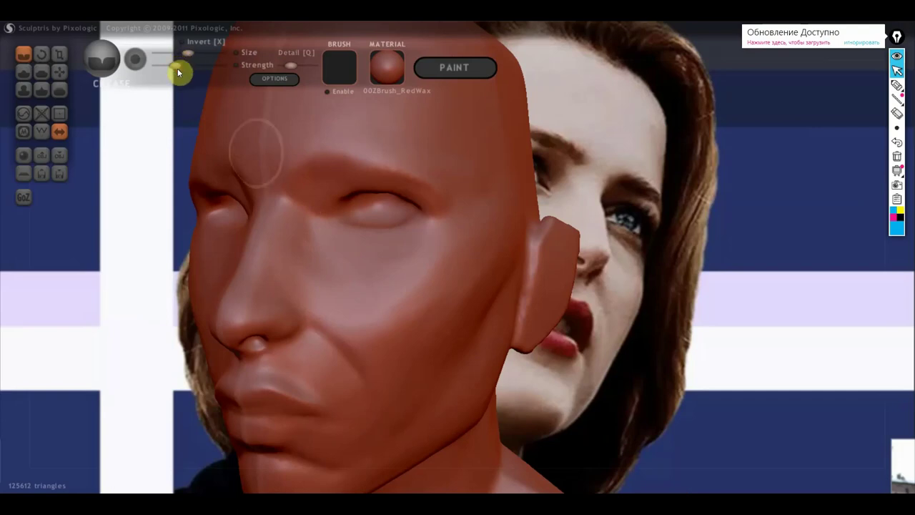
{"action": "left_click_drag", "start_coordinate": [388, 267], "coordinate": [430, 226]}
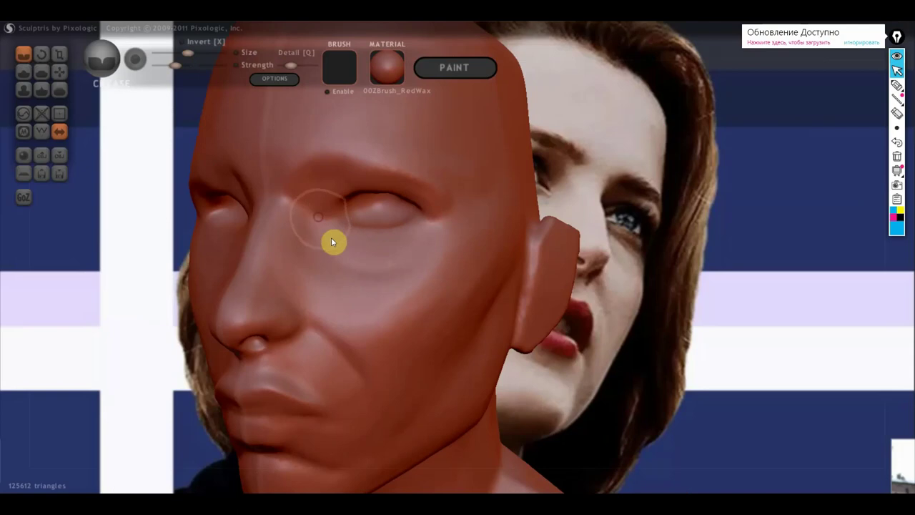
{"action": "right_click_drag", "start_coordinate": [331, 237], "coordinate": [347, 253]}
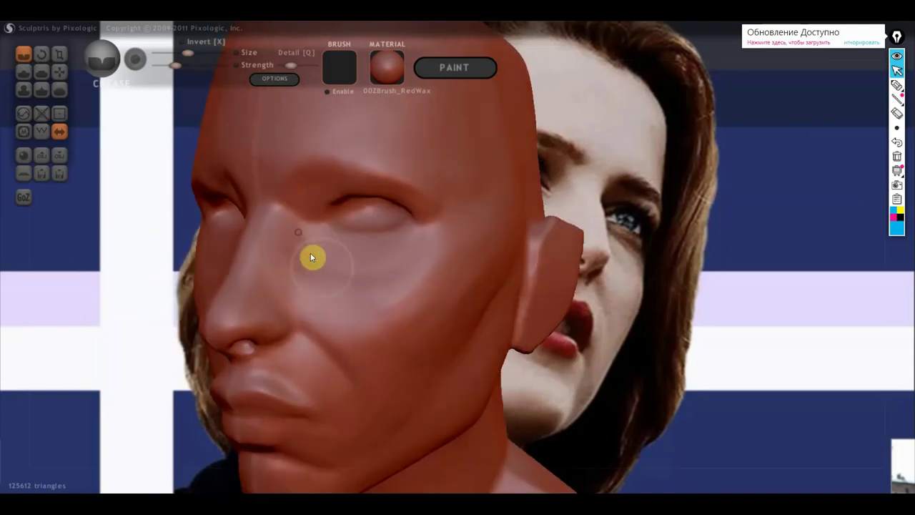
{"action": "left_click_drag", "start_coordinate": [394, 280], "coordinate": [434, 218]}
{"action": "right_click_drag", "start_coordinate": [435, 218], "coordinate": [334, 220]}
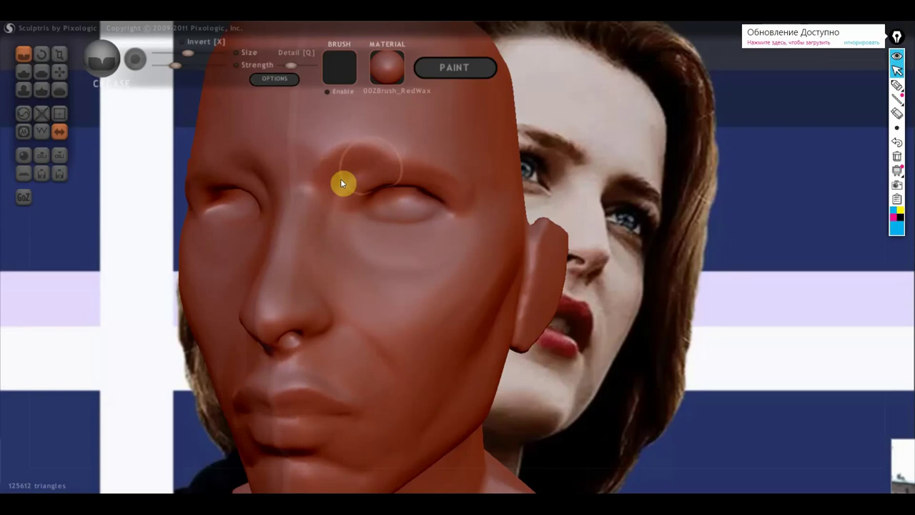
Shrink the brush and crease the brow, the cheek under the right eye and the nose.
{"action": "left_click_drag", "start_coordinate": [192, 55], "coordinate": [178, 55]}
{"action": "mouse_move", "coordinate": [373, 165]}
{"action": "left_mouse_down"}
{"action": "mouse_move", "coordinate": [331, 178]}
{"action": "mouse_move", "coordinate": [321, 257]}
{"action": "mouse_move", "coordinate": [329, 200]}
{"action": "mouse_move", "coordinate": [394, 250]}
{"action": "mouse_move", "coordinate": [351, 224]}
{"action": "left_mouse_up"}
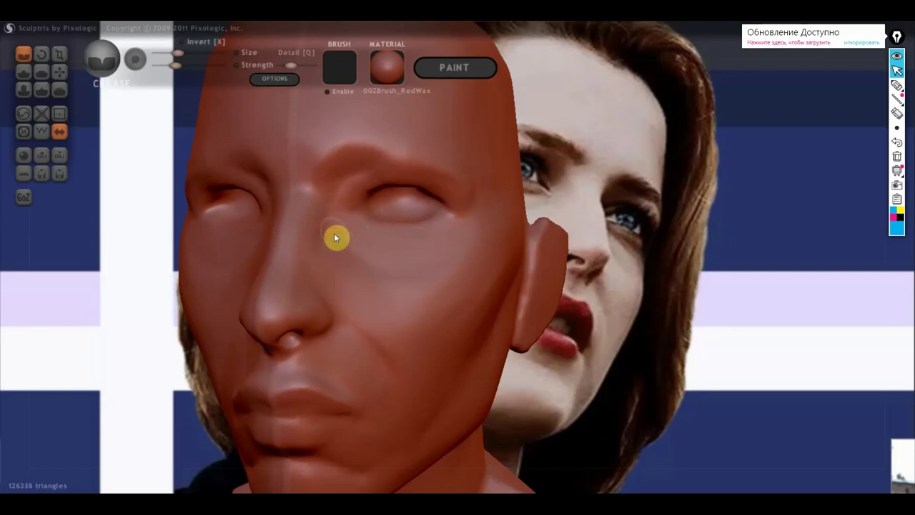
{"action": "mouse_move", "coordinate": [322, 243]}
{"action": "left_mouse_down"}
{"action": "mouse_move", "coordinate": [376, 282]}
{"action": "mouse_move", "coordinate": [445, 371]}
{"action": "left_mouse_up"}
{"action": "left_click_drag", "start_coordinate": [359, 271], "coordinate": [444, 377]}
{"action": "left_click_drag", "start_coordinate": [331, 238], "coordinate": [320, 247]}
{"action": "mouse_move", "coordinate": [319, 286]}
{"action": "left_mouse_down"}
{"action": "mouse_move", "coordinate": [298, 292]}
{"action": "mouse_move", "coordinate": [324, 298]}
{"action": "mouse_move", "coordinate": [335, 327]}
{"action": "mouse_move", "coordinate": [327, 231]}
{"action": "left_mouse_up"}
{"action": "right_click_drag", "start_coordinate": [319, 153], "coordinate": [421, 171]}
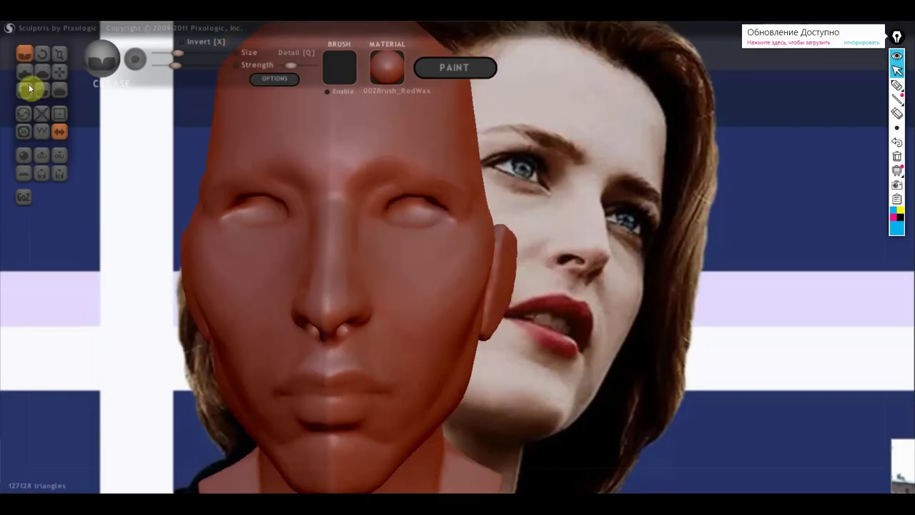
{"action": "left_click", "coordinate": [59, 72]}
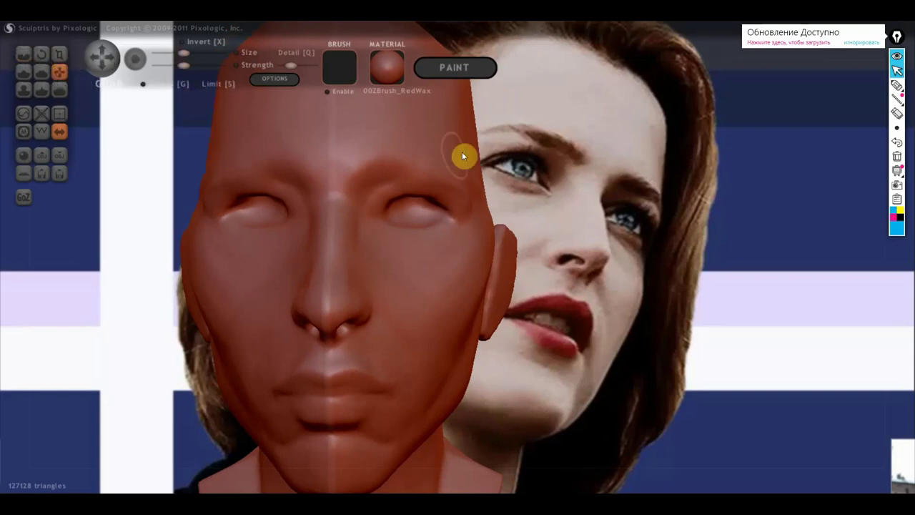
Crease the upper eyelid from a three-quarter view, then crease the brow at raised strength.
{"action": "right_click_drag", "start_coordinate": [462, 156], "coordinate": [438, 175]}
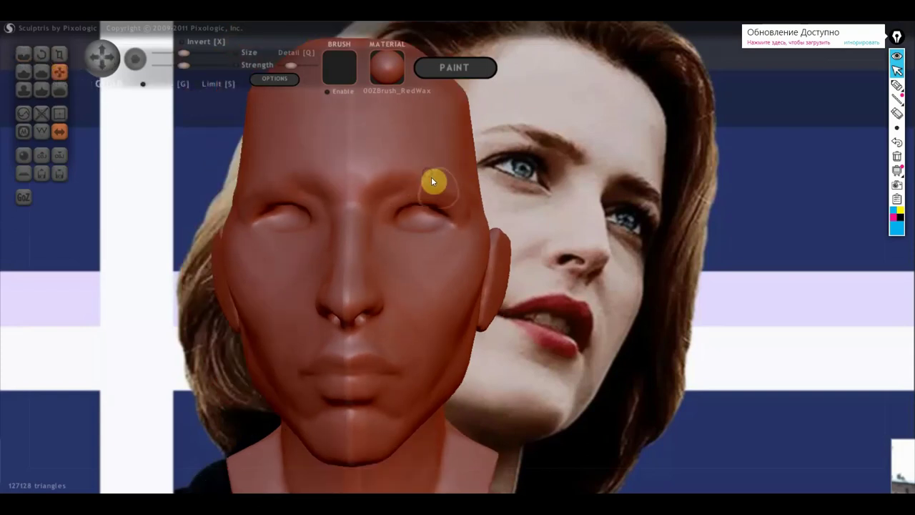
{"action": "mouse_move", "coordinate": [440, 176]}
{"action": "right_mouse_down"}
{"action": "mouse_move", "coordinate": [395, 307]}
{"action": "mouse_move", "coordinate": [425, 251]}
{"action": "right_mouse_up"}
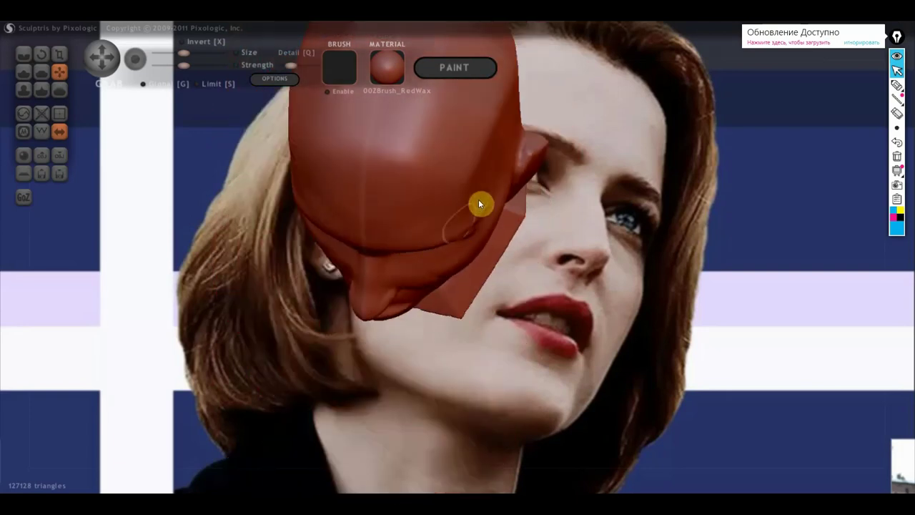
{"action": "mouse_move", "coordinate": [474, 216]}
{"action": "right_mouse_down"}
{"action": "mouse_move", "coordinate": [438, 180]}
{"action": "mouse_move", "coordinate": [297, 114]}
{"action": "right_mouse_up"}
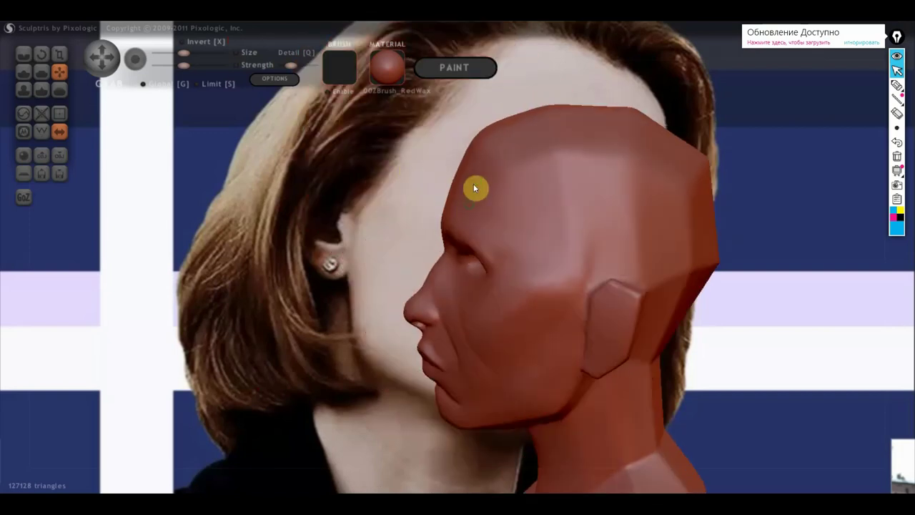
{"action": "mouse_move", "coordinate": [522, 260]}
{"action": "right_mouse_down"}
{"action": "mouse_move", "coordinate": [516, 251]}
{"action": "mouse_move", "coordinate": [547, 273]}
{"action": "mouse_move", "coordinate": [674, 278]}
{"action": "mouse_move", "coordinate": [618, 244]}
{"action": "right_mouse_up"}
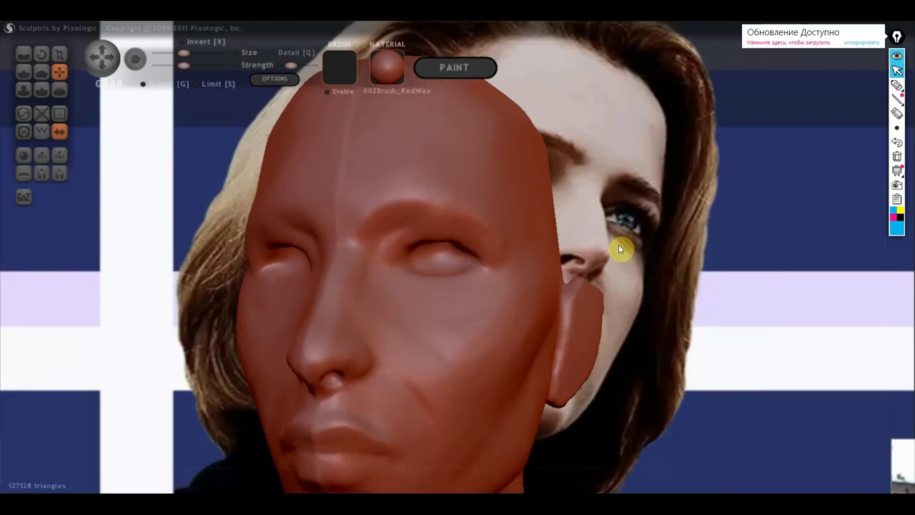
{"action": "left_click", "coordinate": [23, 58]}
{"action": "right_click_drag", "start_coordinate": [429, 214], "coordinate": [558, 254]}
{"action": "left_click", "coordinate": [430, 217]}
{"action": "mouse_move", "coordinate": [475, 225]}
{"action": "left_mouse_down"}
{"action": "mouse_move", "coordinate": [494, 243]}
{"action": "mouse_move", "coordinate": [470, 223]}
{"action": "left_mouse_up"}
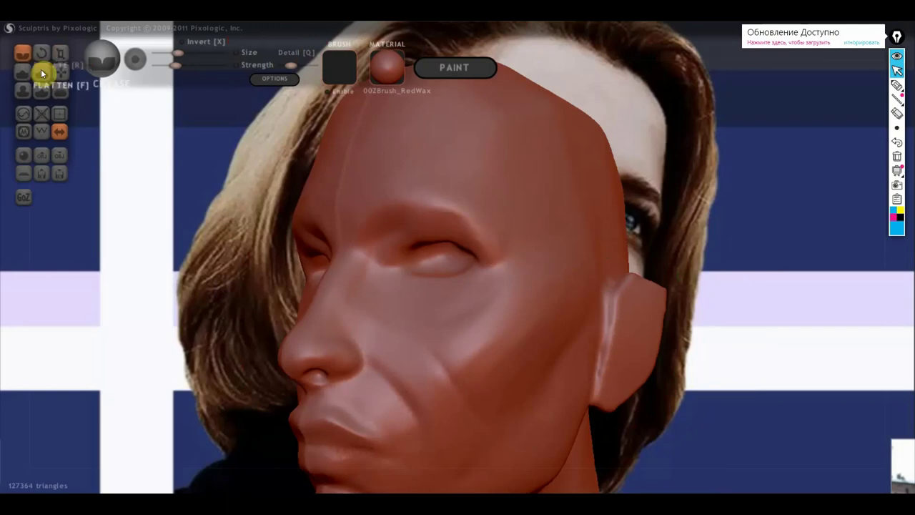
{"action": "left_click_drag", "start_coordinate": [175, 65], "coordinate": [190, 66]}
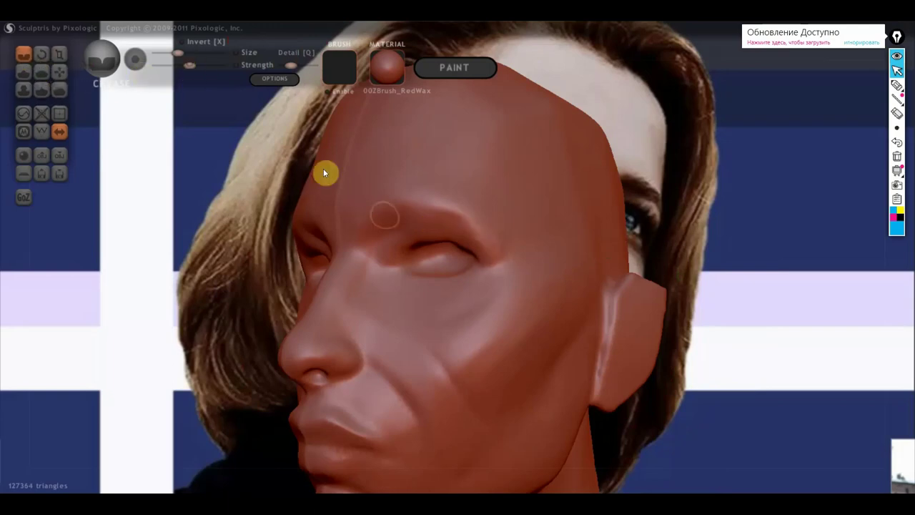
{"action": "left_click_drag", "start_coordinate": [427, 227], "coordinate": [476, 224]}
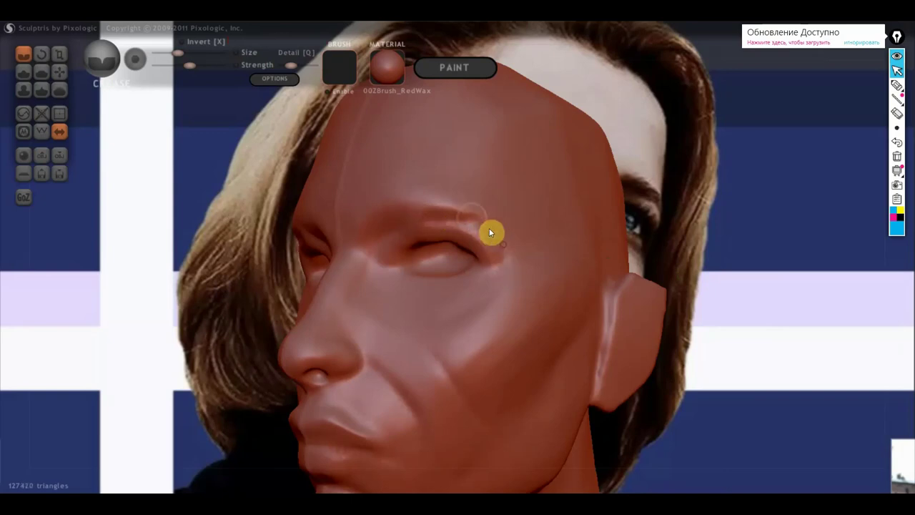
Deepen the upper-eyelid crease with another stroke.
{"action": "mouse_move", "coordinate": [407, 219]}
{"action": "left_mouse_down"}
{"action": "mouse_move", "coordinate": [468, 224]}
{"action": "mouse_move", "coordinate": [472, 240]}
{"action": "left_mouse_up"}
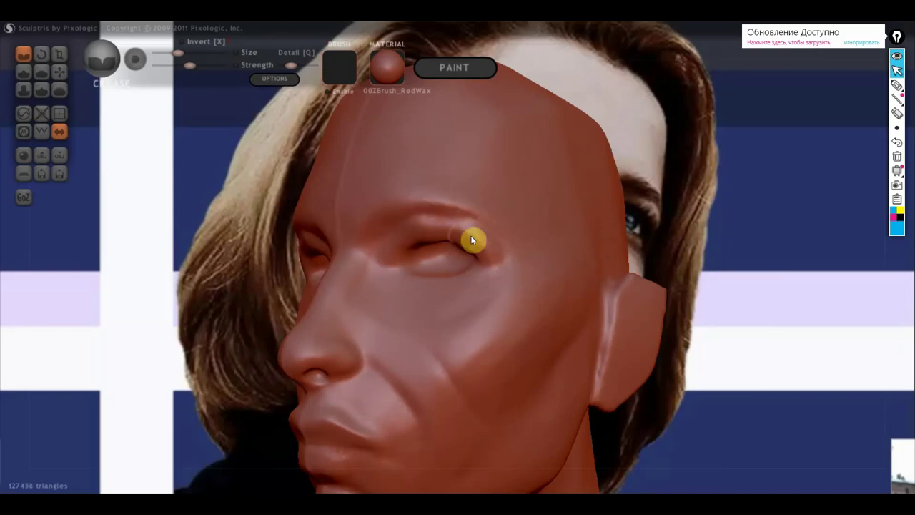
{"action": "mouse_move", "coordinate": [570, 245]}
{"action": "right_mouse_down"}
{"action": "mouse_move", "coordinate": [634, 241]}
{"action": "mouse_move", "coordinate": [424, 232]}
{"action": "right_mouse_up"}
{"action": "mouse_move", "coordinate": [373, 248]}
{"action": "right_mouse_down"}
{"action": "mouse_move", "coordinate": [373, 261]}
{"action": "mouse_move", "coordinate": [305, 262]}
{"action": "right_mouse_up"}
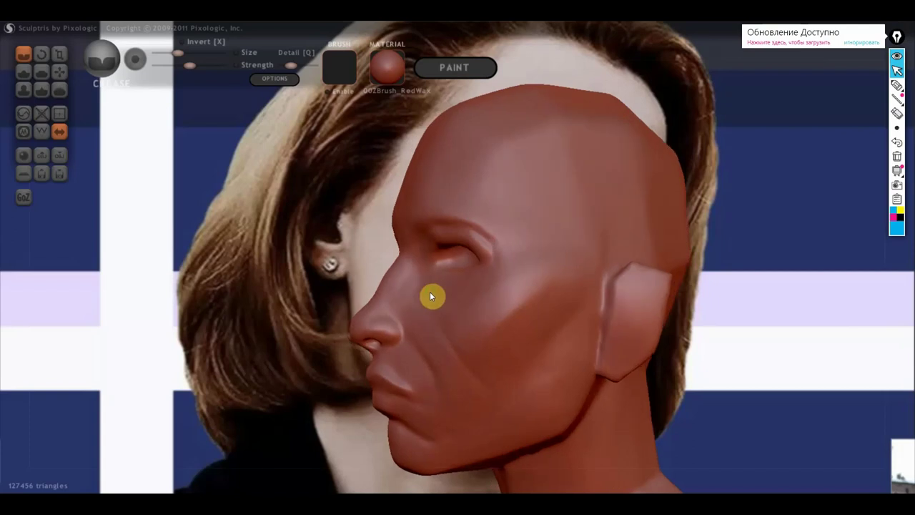
Zoom in on the mouth and add a small crease on the upper lip.
{"action": "mouse_move", "coordinate": [470, 361]}
{"action": "right_mouse_down"}
{"action": "mouse_move", "coordinate": [496, 369]}
{"action": "mouse_move", "coordinate": [476, 367]}
{"action": "right_mouse_up"}
{"action": "scroll", "coordinate": [476, 368], "scroll_direction": "up", "scroll_amount": 3}
{"action": "mouse_move", "coordinate": [541, 253]}
{"action": "right_mouse_down"}
{"action": "mouse_move", "coordinate": [432, 289]}
{"action": "mouse_move", "coordinate": [493, 287]}
{"action": "right_mouse_up"}
{"action": "left_click_drag", "start_coordinate": [454, 279], "coordinate": [456, 290]}
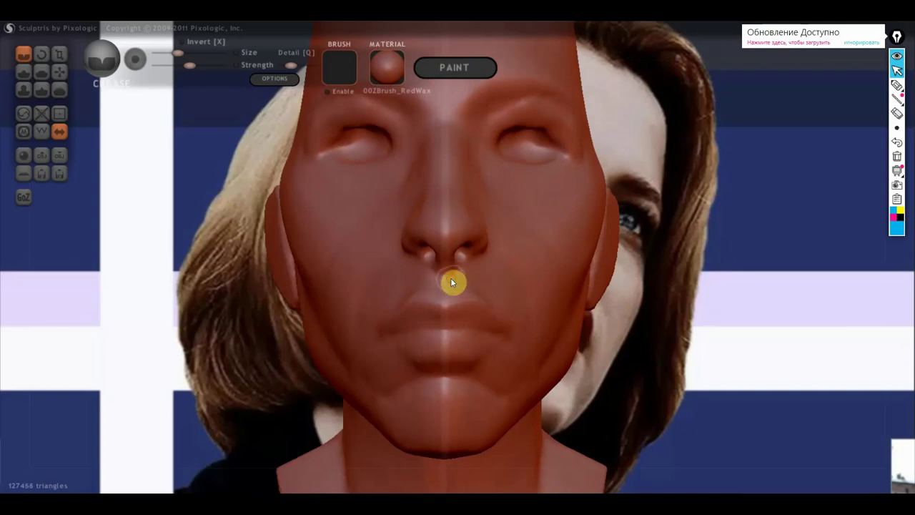
{"action": "mouse_move", "coordinate": [453, 284]}
{"action": "right_mouse_down"}
{"action": "mouse_move", "coordinate": [459, 265]}
{"action": "mouse_move", "coordinate": [635, 255]}
{"action": "mouse_move", "coordinate": [566, 261]}
{"action": "mouse_move", "coordinate": [633, 265]}
{"action": "mouse_move", "coordinate": [602, 257]}
{"action": "mouse_move", "coordinate": [625, 248]}
{"action": "right_mouse_up"}
{"action": "scroll", "coordinate": [624, 245], "scroll_direction": "down", "scroll_amount": 3}
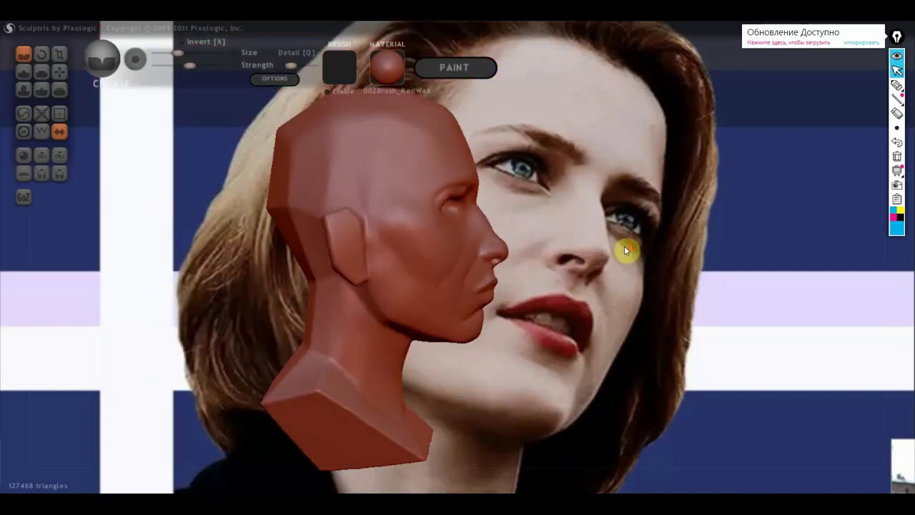
{"action": "left_click", "coordinate": [41, 72]}
Flatten the faceted forehead, crown, side and back of the head.
{"action": "right_click_drag", "start_coordinate": [179, 157], "coordinate": [404, 241]}
{"action": "mouse_move", "coordinate": [429, 235]}
{"action": "left_mouse_down"}
{"action": "mouse_move", "coordinate": [422, 217]}
{"action": "mouse_move", "coordinate": [434, 192]}
{"action": "mouse_move", "coordinate": [402, 210]}
{"action": "left_mouse_up"}
{"action": "mouse_move", "coordinate": [399, 244]}
{"action": "left_mouse_down"}
{"action": "mouse_move", "coordinate": [421, 270]}
{"action": "mouse_move", "coordinate": [462, 208]}
{"action": "mouse_move", "coordinate": [426, 275]}
{"action": "left_mouse_up"}
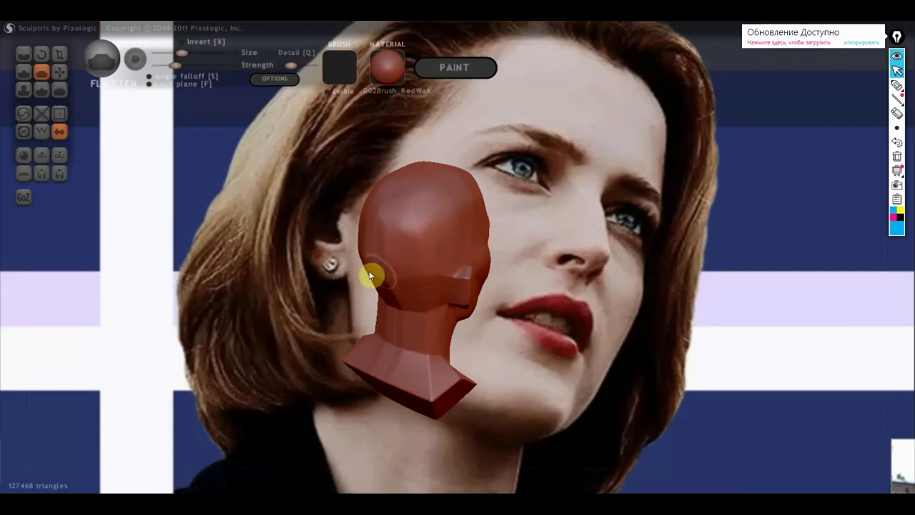
{"action": "right_click_drag", "start_coordinate": [369, 276], "coordinate": [417, 238]}
{"action": "mouse_move", "coordinate": [432, 216]}
{"action": "left_mouse_down"}
{"action": "mouse_move", "coordinate": [431, 153]}
{"action": "mouse_move", "coordinate": [404, 237]}
{"action": "mouse_move", "coordinate": [417, 147]}
{"action": "mouse_move", "coordinate": [399, 152]}
{"action": "mouse_move", "coordinate": [427, 216]}
{"action": "mouse_move", "coordinate": [438, 278]}
{"action": "mouse_move", "coordinate": [442, 265]}
{"action": "left_mouse_up"}
{"action": "mouse_move", "coordinate": [453, 296]}
{"action": "right_mouse_down"}
{"action": "mouse_move", "coordinate": [358, 332]}
{"action": "mouse_move", "coordinate": [423, 205]}
{"action": "right_mouse_up"}
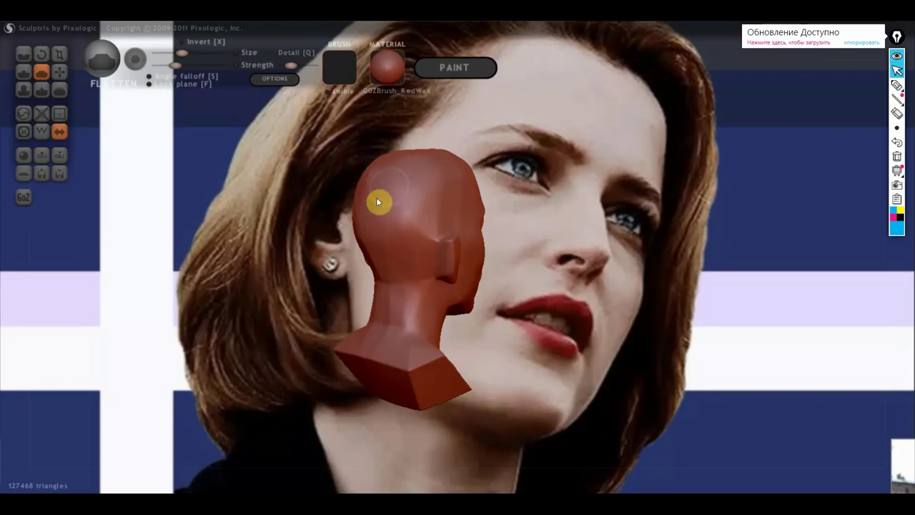
{"action": "mouse_move", "coordinate": [423, 181]}
{"action": "right_mouse_down"}
{"action": "mouse_move", "coordinate": [302, 209]}
{"action": "mouse_move", "coordinate": [433, 206]}
{"action": "right_mouse_up"}
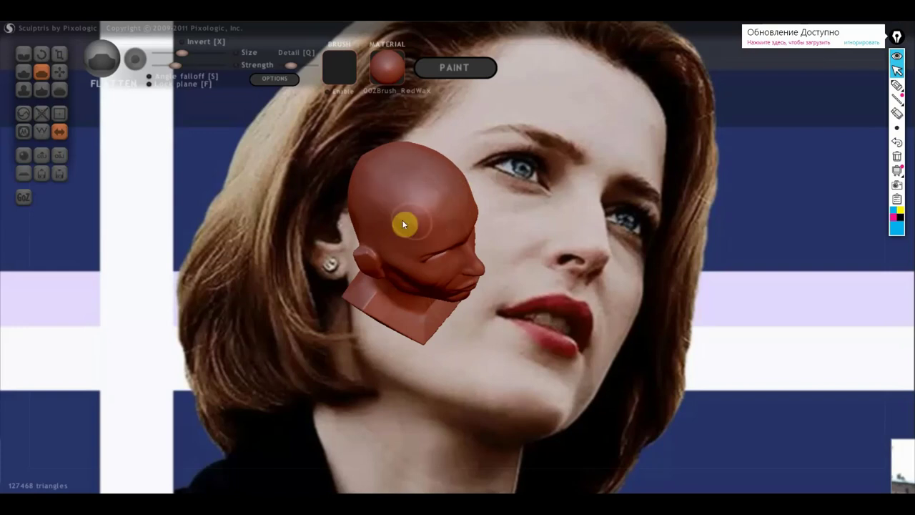
Zoom in on the face and add a small raised Clay-style Draw stroke on the cheek.
{"action": "right_click_drag", "start_coordinate": [364, 191], "coordinate": [319, 152]}
{"action": "scroll", "coordinate": [505, 187], "scroll_direction": "up", "scroll_amount": 2}
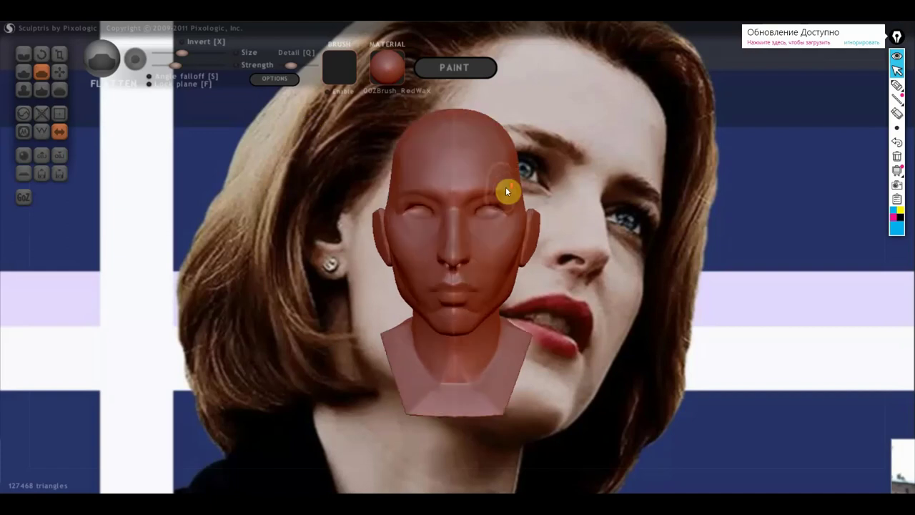
{"action": "scroll", "coordinate": [546, 190], "scroll_direction": "up", "scroll_amount": 1}
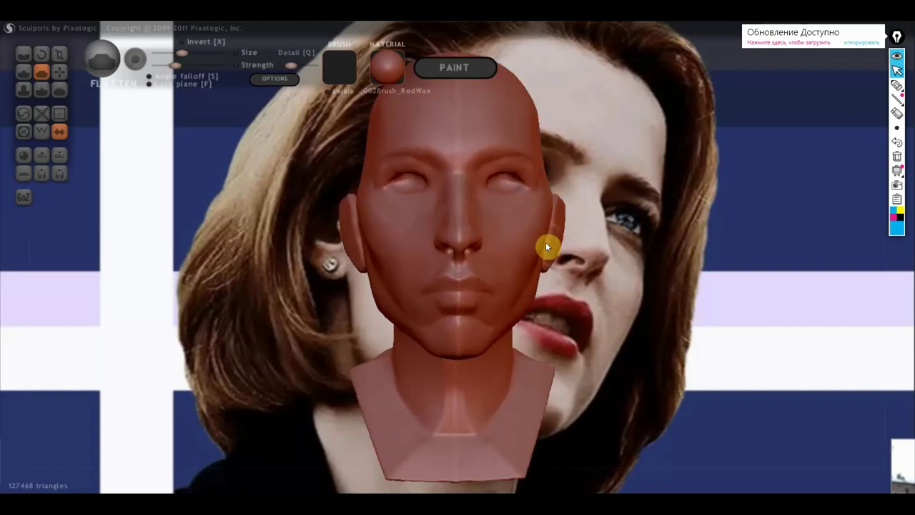
{"action": "scroll", "coordinate": [548, 245], "scroll_direction": "up", "scroll_amount": 1}
{"action": "mouse_move", "coordinate": [602, 253]}
{"action": "right_mouse_down"}
{"action": "mouse_move", "coordinate": [490, 290]}
{"action": "mouse_move", "coordinate": [393, 265]}
{"action": "mouse_move", "coordinate": [436, 278]}
{"action": "mouse_move", "coordinate": [531, 271]}
{"action": "right_mouse_up"}
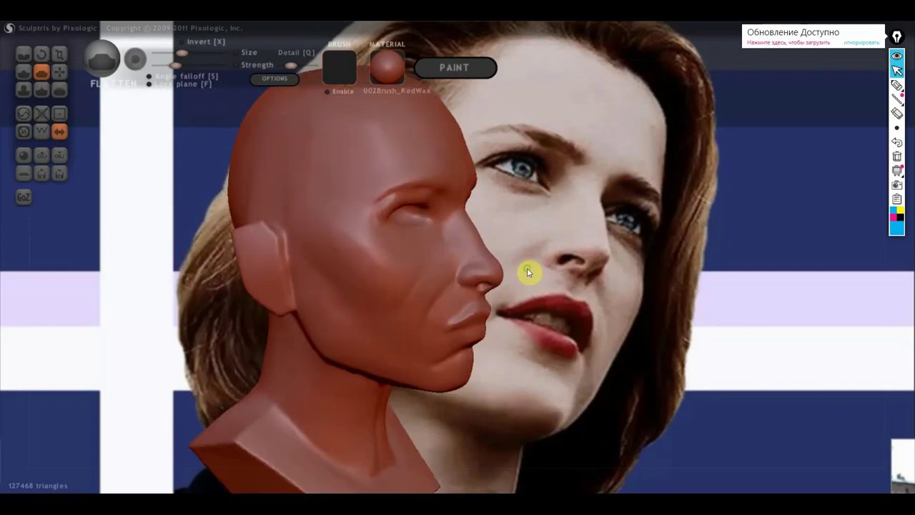
{"action": "scroll", "coordinate": [491, 289], "scroll_direction": "up", "scroll_amount": 1}
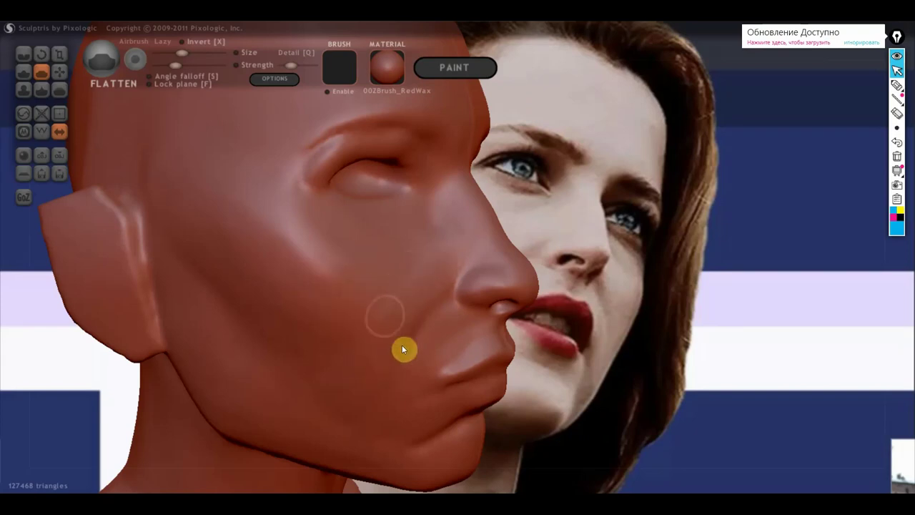
{"action": "left_click", "coordinate": [20, 69]}
{"action": "left_click", "coordinate": [146, 84]}
{"action": "left_click_drag", "start_coordinate": [401, 333], "coordinate": [376, 395]}
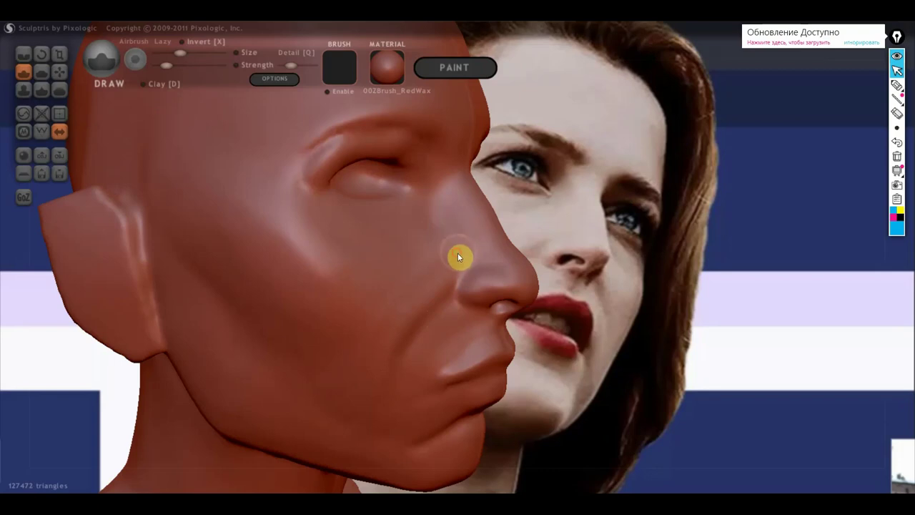
{"action": "mouse_move", "coordinate": [387, 401]}
{"action": "right_mouse_down"}
{"action": "mouse_move", "coordinate": [190, 360]}
{"action": "mouse_move", "coordinate": [259, 357]}
{"action": "mouse_move", "coordinate": [295, 378]}
{"action": "mouse_move", "coordinate": [568, 380]}
{"action": "mouse_move", "coordinate": [600, 326]}
{"action": "right_mouse_up"}
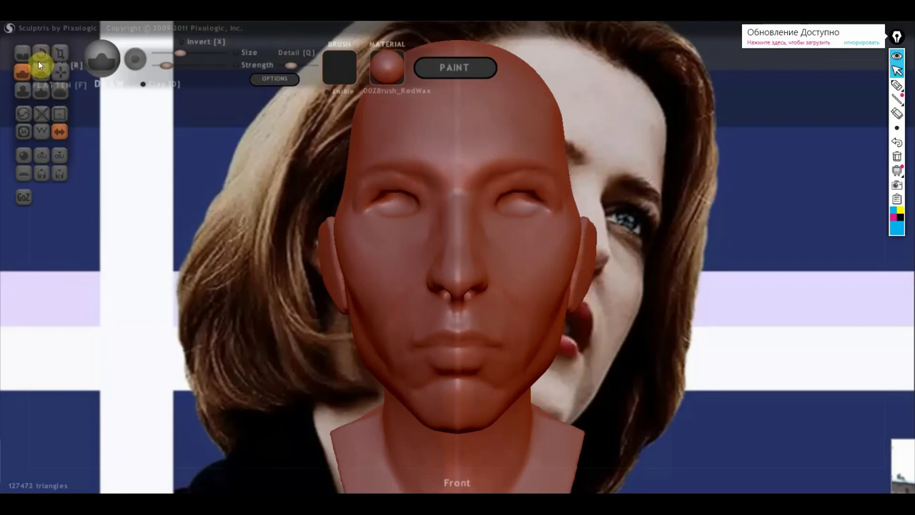
Select the Grab brush, enlarge it, and view the head from front and three-quarter angles.
{"action": "left_click", "coordinate": [58, 72]}
{"action": "mouse_move", "coordinate": [236, 247]}
{"action": "right_mouse_down"}
{"action": "mouse_move", "coordinate": [250, 300]}
{"action": "mouse_move", "coordinate": [275, 304]}
{"action": "right_mouse_up"}
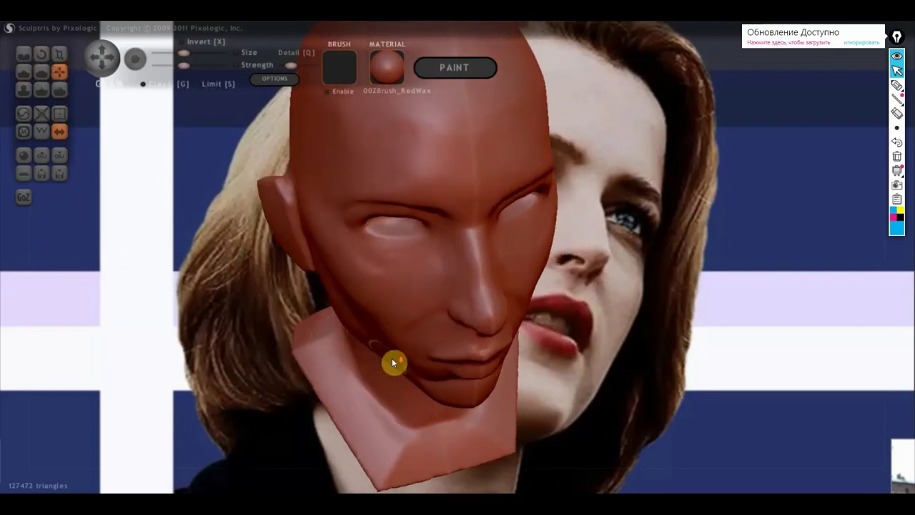
{"action": "right_click_drag", "start_coordinate": [393, 362], "coordinate": [400, 364]}
{"action": "left_click_drag", "start_coordinate": [189, 52], "coordinate": [198, 53]}
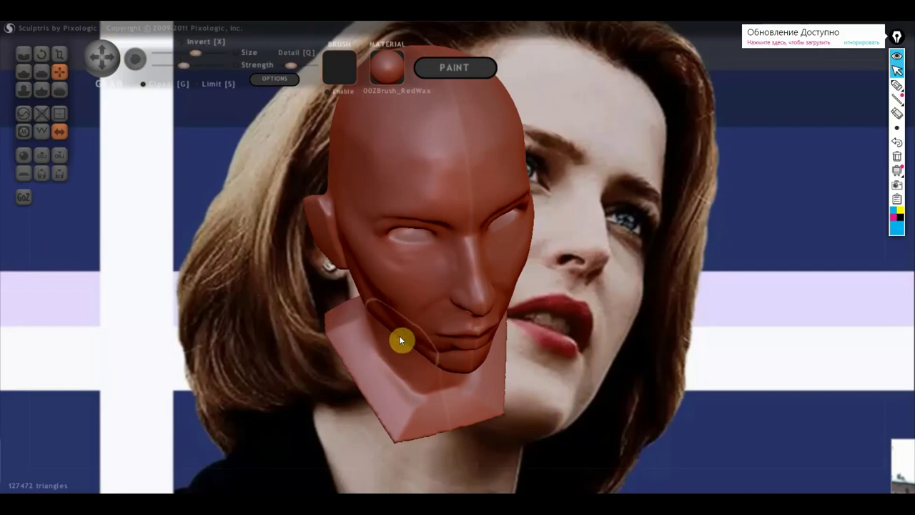
{"action": "scroll", "coordinate": [419, 351], "scroll_direction": "up", "scroll_amount": 2}
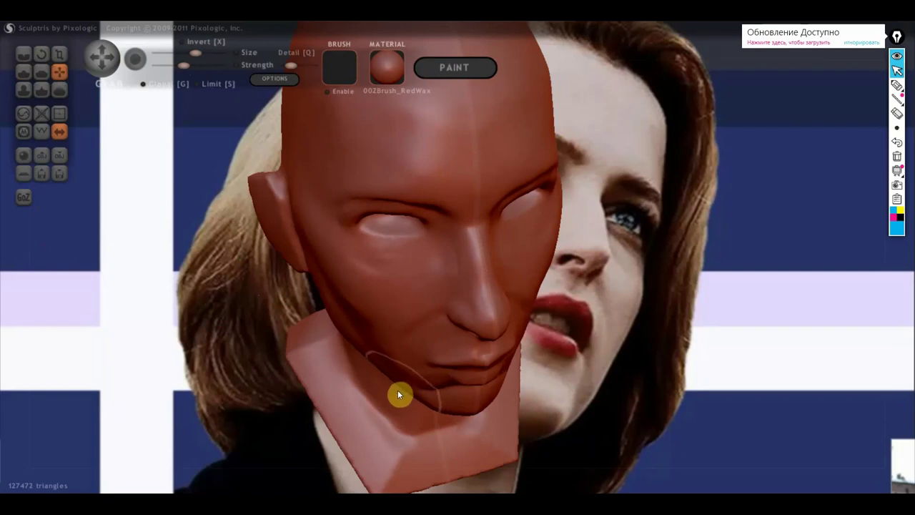
{"action": "mouse_move", "coordinate": [393, 377]}
{"action": "right_mouse_down"}
{"action": "mouse_move", "coordinate": [340, 314]}
{"action": "mouse_move", "coordinate": [364, 332]}
{"action": "right_mouse_up"}
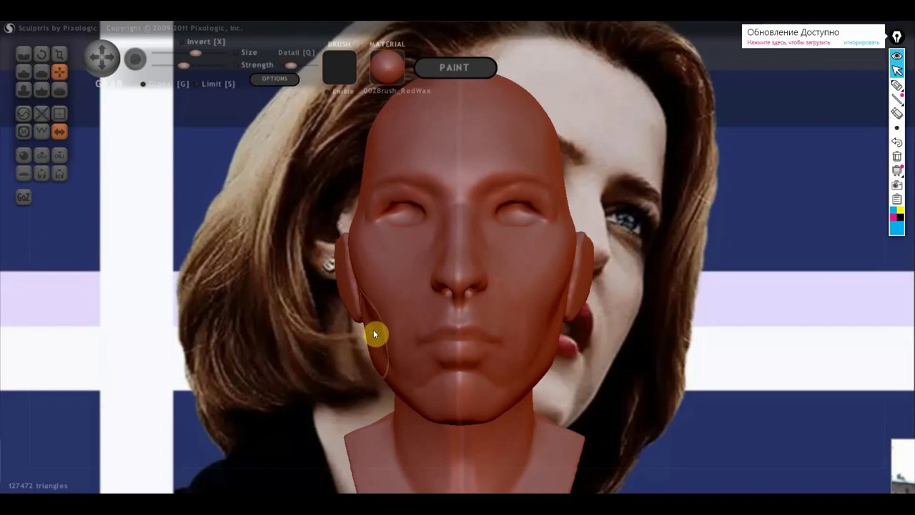
{"action": "right_click_drag", "start_coordinate": [378, 380], "coordinate": [420, 388]}
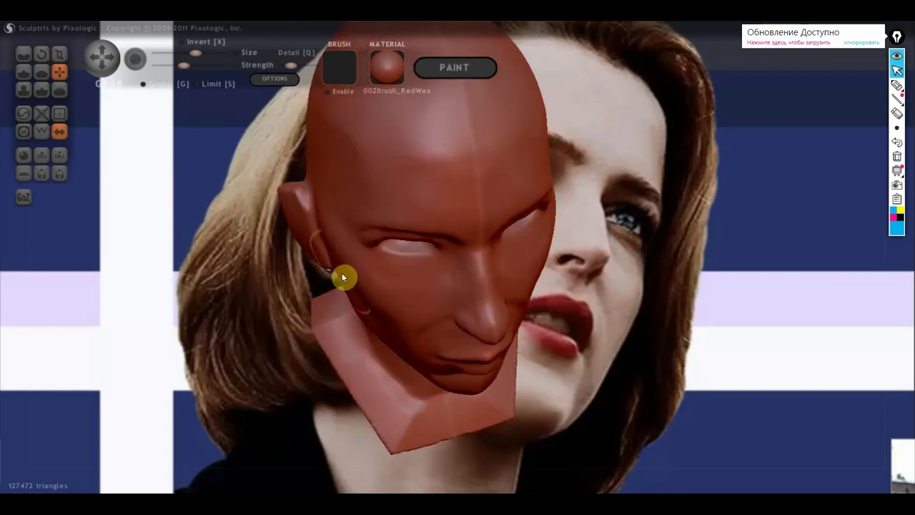
{"action": "mouse_move", "coordinate": [379, 305]}
{"action": "right_mouse_down"}
{"action": "mouse_move", "coordinate": [494, 273]}
{"action": "mouse_move", "coordinate": [537, 246]}
{"action": "right_mouse_up"}
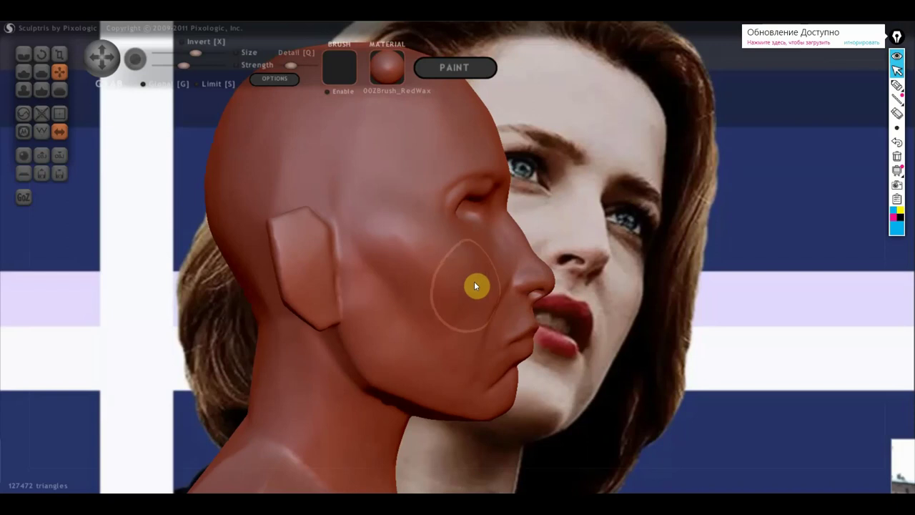
Inspect the head's profile and top against the reference, then make the brush smaller.
{"action": "mouse_move", "coordinate": [476, 278]}
{"action": "right_mouse_down"}
{"action": "mouse_move", "coordinate": [494, 275]}
{"action": "mouse_move", "coordinate": [283, 279]}
{"action": "right_mouse_up"}
{"action": "mouse_move", "coordinate": [347, 257]}
{"action": "right_mouse_down"}
{"action": "mouse_move", "coordinate": [449, 234]}
{"action": "mouse_move", "coordinate": [497, 268]}
{"action": "mouse_move", "coordinate": [507, 339]}
{"action": "mouse_move", "coordinate": [502, 252]}
{"action": "mouse_move", "coordinate": [527, 261]}
{"action": "mouse_move", "coordinate": [548, 167]}
{"action": "mouse_move", "coordinate": [413, 116]}
{"action": "mouse_move", "coordinate": [341, 141]}
{"action": "right_mouse_up"}
{"action": "scroll", "coordinate": [507, 250], "scroll_direction": "up", "scroll_amount": 2}
{"action": "mouse_move", "coordinate": [450, 194]}
{"action": "right_mouse_down"}
{"action": "mouse_move", "coordinate": [555, 239]}
{"action": "mouse_move", "coordinate": [285, 288]}
{"action": "mouse_move", "coordinate": [423, 262]}
{"action": "right_mouse_up"}
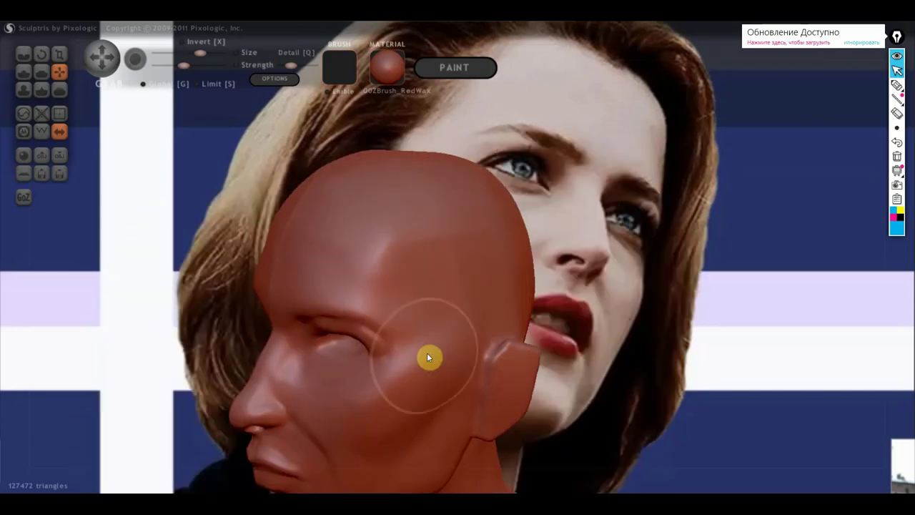
{"action": "mouse_move", "coordinate": [434, 272]}
{"action": "right_mouse_down"}
{"action": "mouse_move", "coordinate": [481, 176]}
{"action": "mouse_move", "coordinate": [393, 170]}
{"action": "right_mouse_up"}
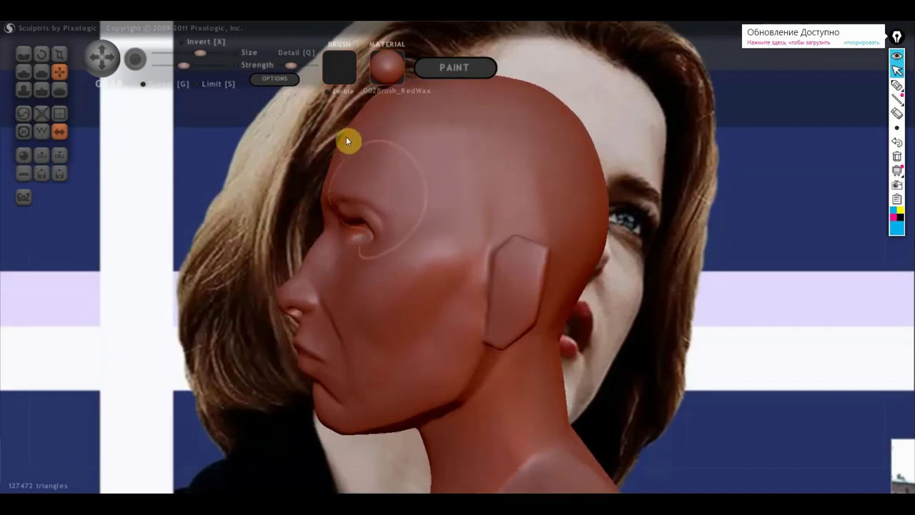
{"action": "scroll", "coordinate": [359, 288], "scroll_direction": "up", "scroll_amount": 2}
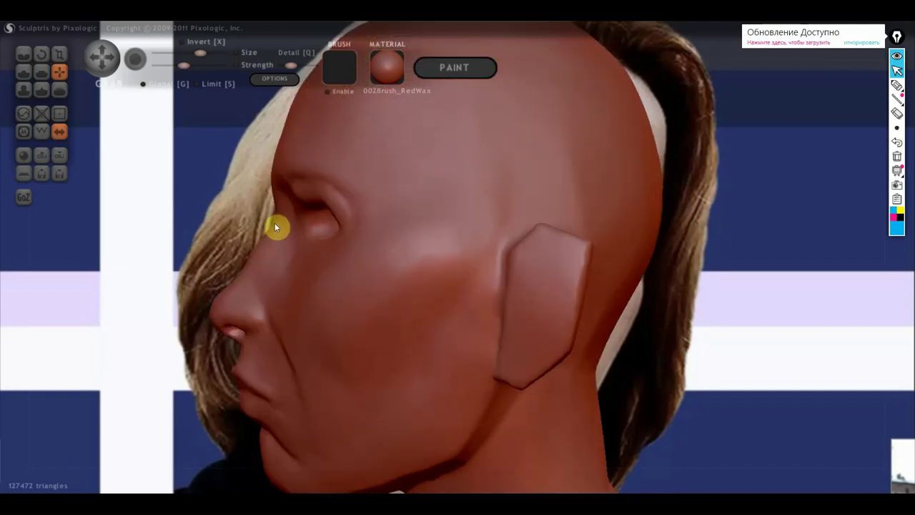
{"action": "left_click_drag", "start_coordinate": [200, 52], "coordinate": [191, 52]}
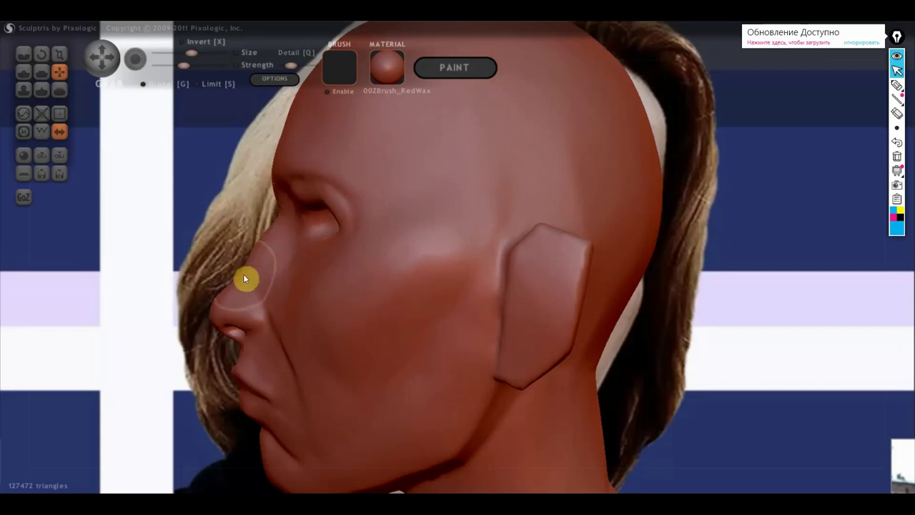
{"action": "mouse_move", "coordinate": [241, 276]}
{"action": "right_mouse_down"}
{"action": "mouse_move", "coordinate": [317, 321]}
{"action": "mouse_move", "coordinate": [564, 302]}
{"action": "mouse_move", "coordinate": [593, 280]}
{"action": "right_mouse_up"}
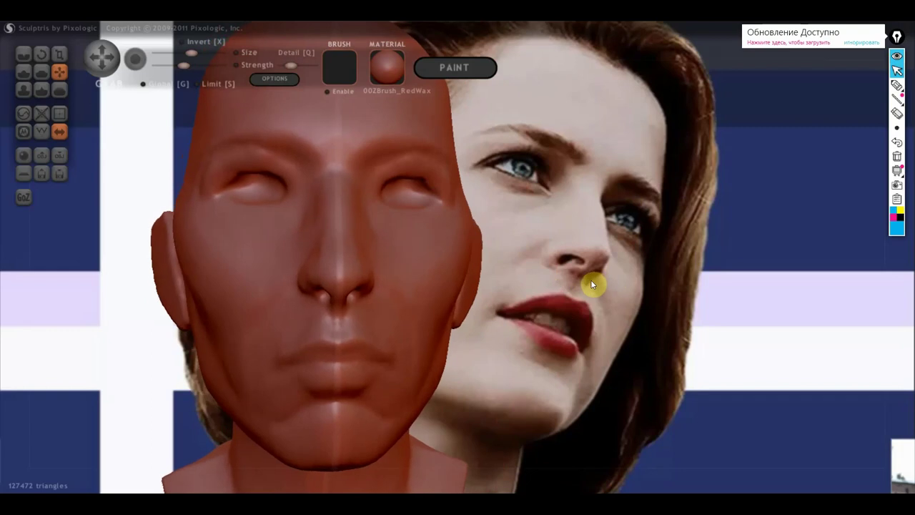
{"action": "scroll", "coordinate": [384, 351], "scroll_direction": "down", "scroll_amount": 2}
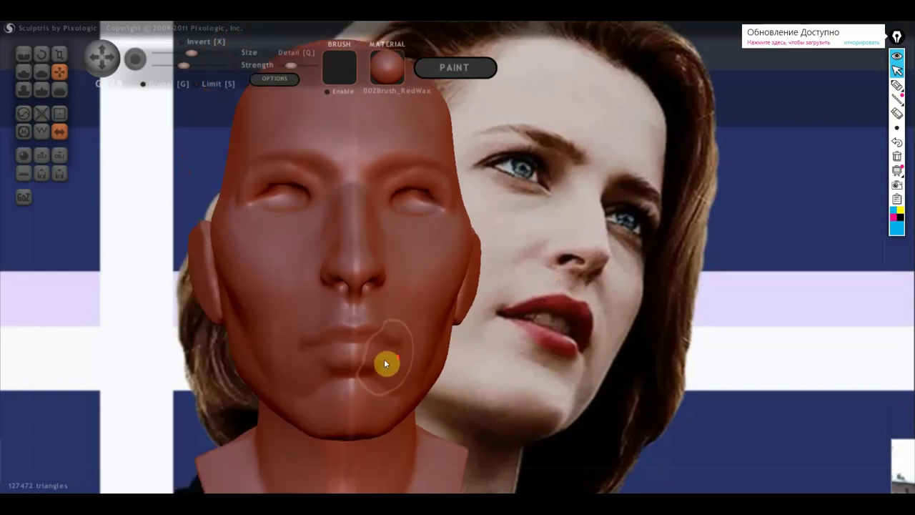
Flatten and widen the protruding lips and sculpt a defined crease along the lip line.
{"action": "mouse_move", "coordinate": [344, 346]}
{"action": "left_mouse_down"}
{"action": "mouse_move", "coordinate": [298, 348]}
{"action": "mouse_move", "coordinate": [339, 365]}
{"action": "left_mouse_up"}
{"action": "mouse_move", "coordinate": [338, 364]}
{"action": "right_mouse_down"}
{"action": "mouse_move", "coordinate": [342, 399]}
{"action": "mouse_move", "coordinate": [512, 393]}
{"action": "mouse_move", "coordinate": [490, 389]}
{"action": "right_mouse_up"}
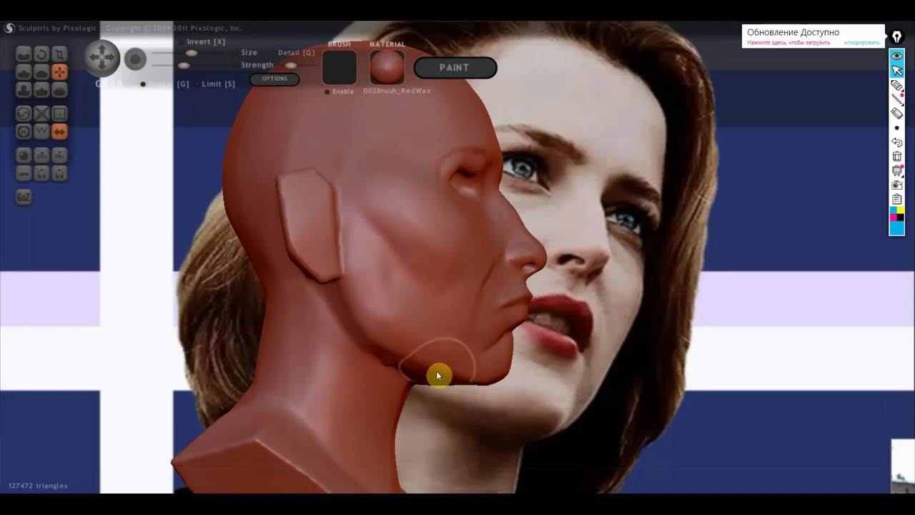
{"action": "scroll", "coordinate": [486, 368], "scroll_direction": "up", "scroll_amount": 2}
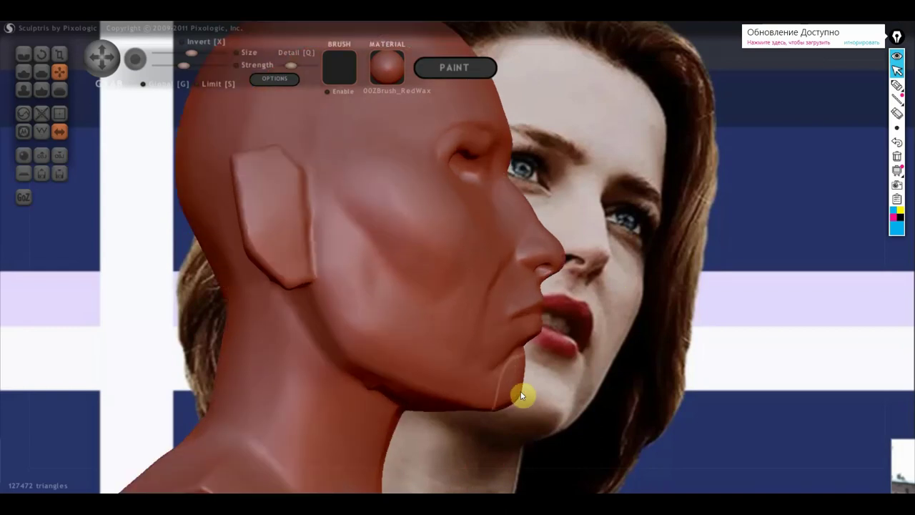
{"action": "scroll", "coordinate": [532, 336], "scroll_direction": "up", "scroll_amount": 1}
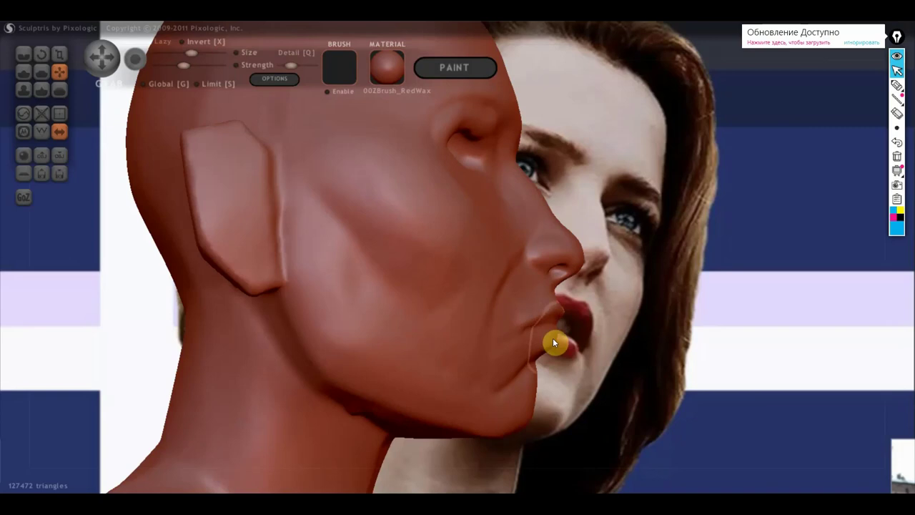
{"action": "left_click_drag", "start_coordinate": [531, 305], "coordinate": [557, 296]}
Check the lips and chin from above, below and in side profile against the reference.
{"action": "mouse_move", "coordinate": [547, 357]}
{"action": "left_mouse_down"}
{"action": "mouse_move", "coordinate": [524, 400]}
{"action": "mouse_move", "coordinate": [335, 398]}
{"action": "left_mouse_up"}
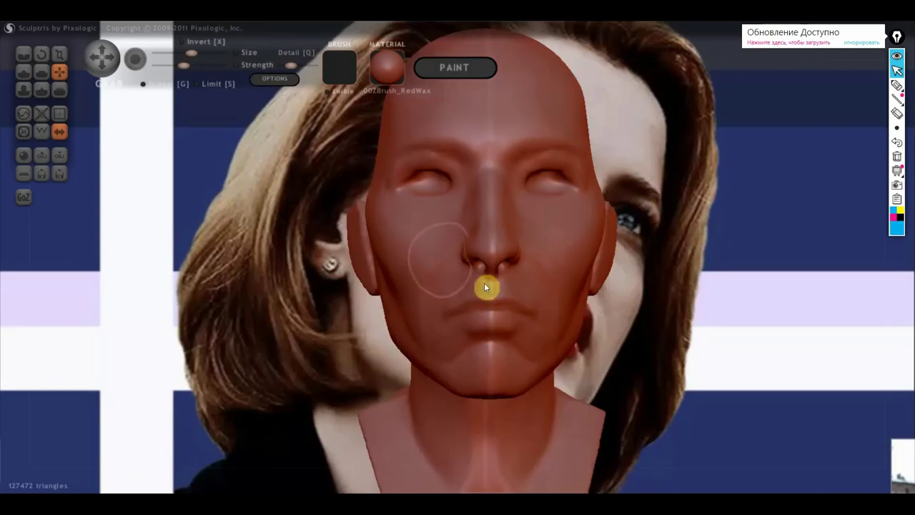
{"action": "right_click_drag", "start_coordinate": [484, 283], "coordinate": [431, 310]}
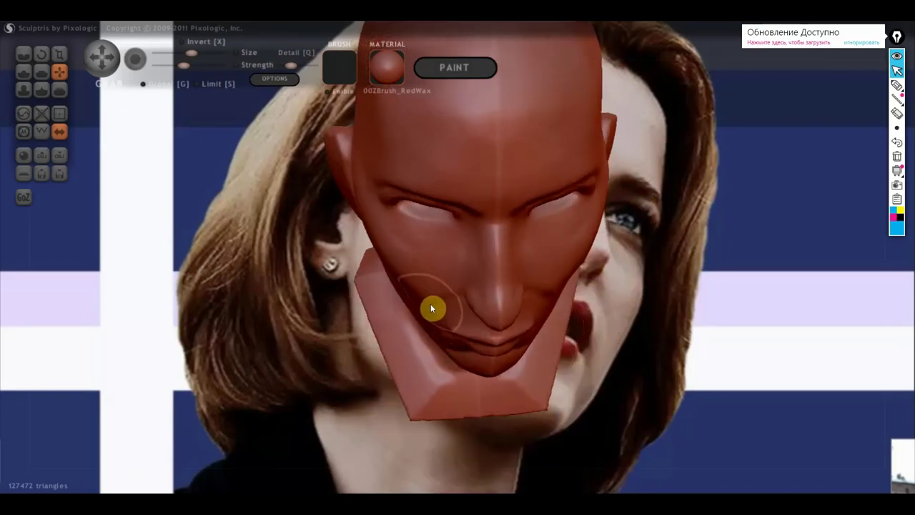
{"action": "mouse_move", "coordinate": [429, 297]}
{"action": "right_mouse_down"}
{"action": "mouse_move", "coordinate": [556, 303]}
{"action": "mouse_move", "coordinate": [629, 259]}
{"action": "right_mouse_up"}
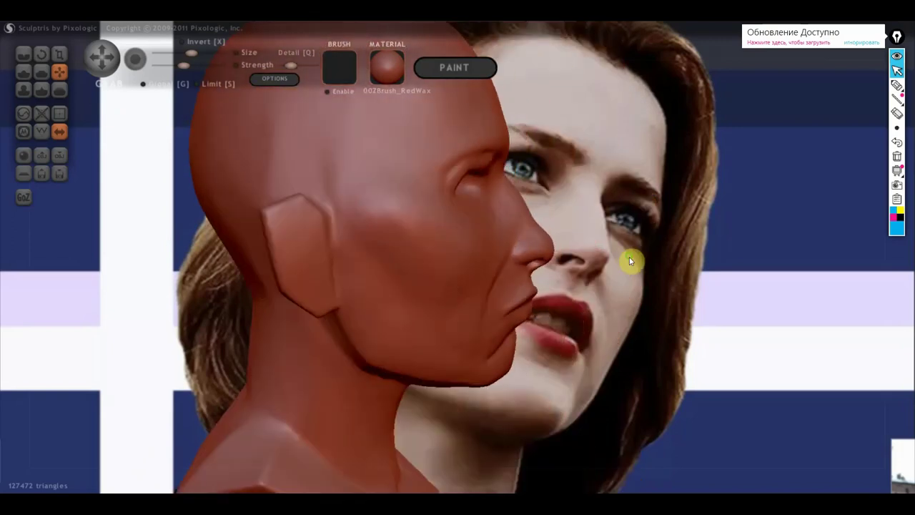
{"action": "right_click_drag", "start_coordinate": [497, 279], "coordinate": [519, 255]}
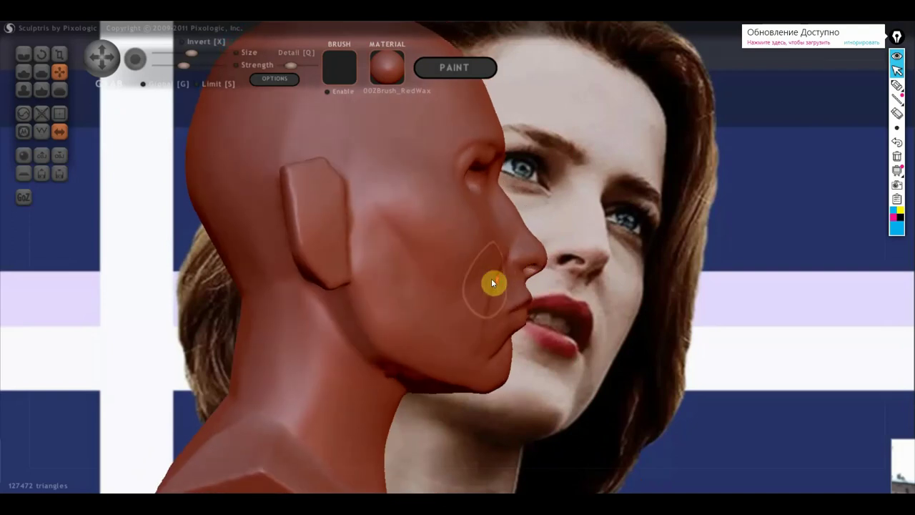
{"action": "scroll", "coordinate": [493, 282], "scroll_direction": "up", "scroll_amount": 2}
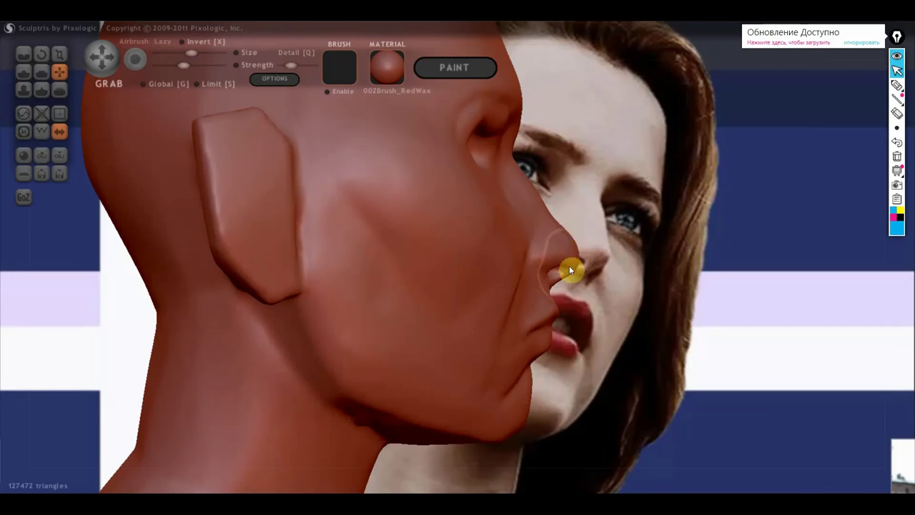
{"action": "mouse_move", "coordinate": [567, 262]}
{"action": "left_mouse_down"}
{"action": "mouse_move", "coordinate": [578, 291]}
{"action": "mouse_move", "coordinate": [608, 305]}
{"action": "mouse_move", "coordinate": [599, 308]}
{"action": "left_mouse_up"}
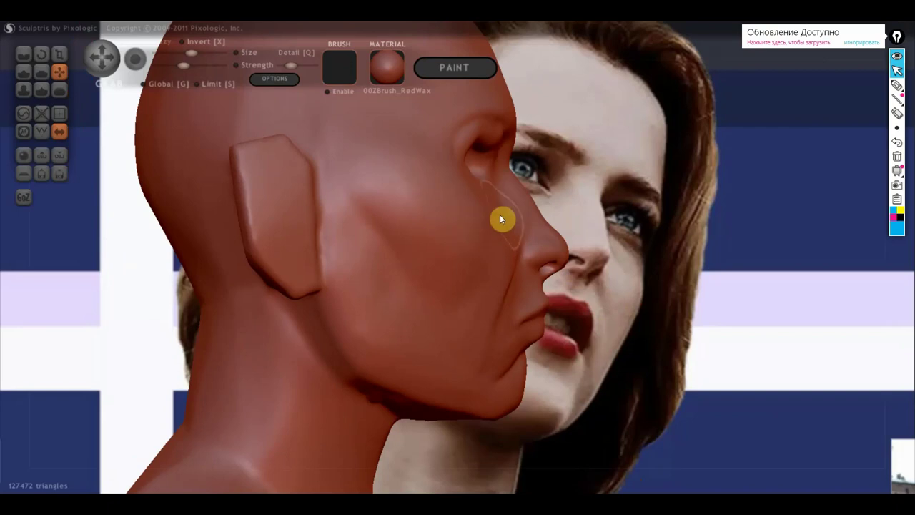
{"action": "scroll", "coordinate": [479, 172], "scroll_direction": "down", "scroll_amount": 3}
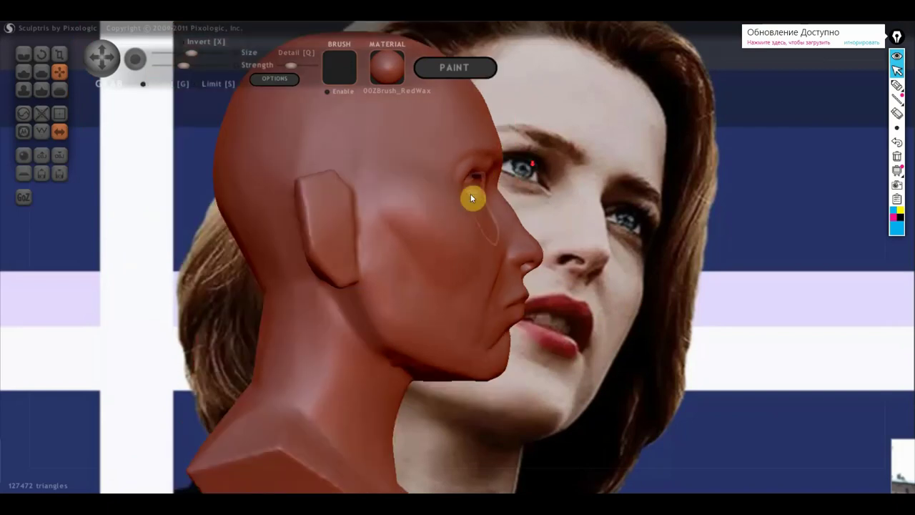
{"action": "scroll", "coordinate": [521, 222], "scroll_direction": "down", "scroll_amount": 3}
With the Flatten brush, flatten the bottom of the ear and smooth it into the side of the head.
{"action": "left_click", "coordinate": [25, 55]}
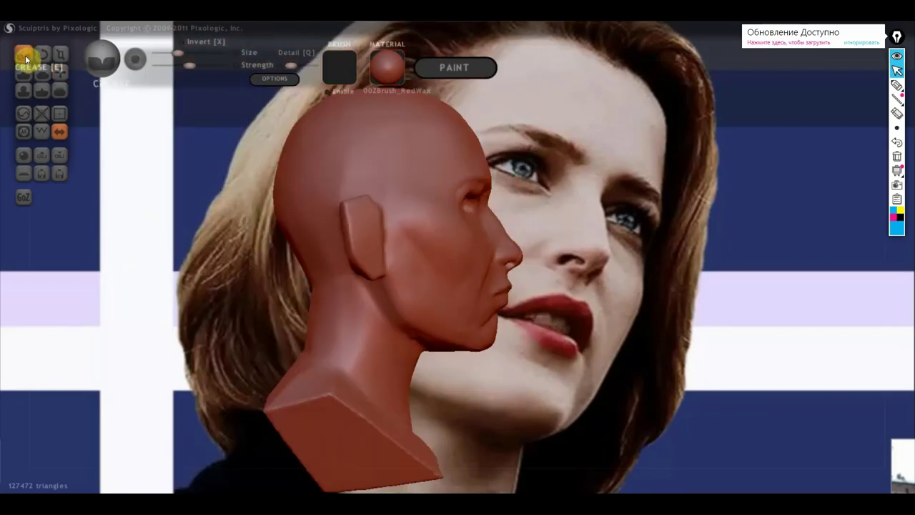
{"action": "scroll", "coordinate": [308, 182], "scroll_direction": "up", "scroll_amount": 2}
{"action": "left_click", "coordinate": [41, 71]}
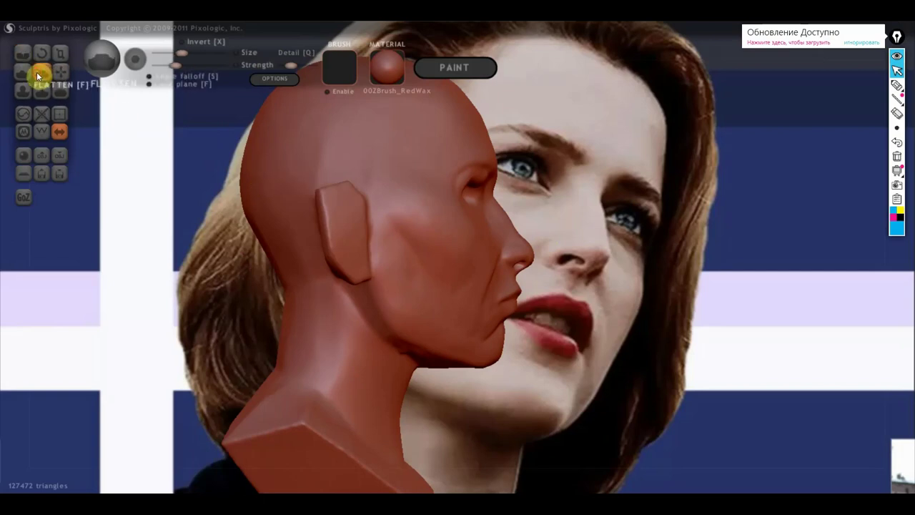
{"action": "left_click_drag", "start_coordinate": [215, 158], "coordinate": [432, 256]}
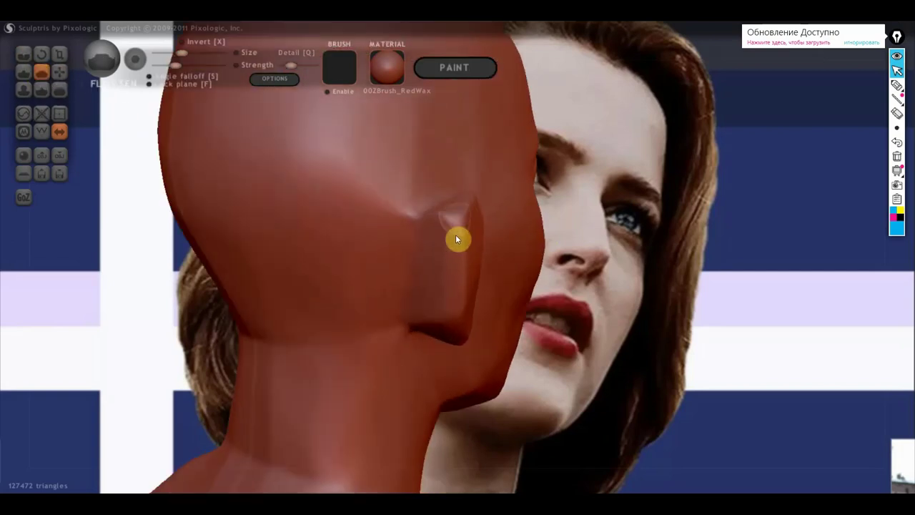
{"action": "left_click_drag", "start_coordinate": [456, 313], "coordinate": [456, 323]}
{"action": "mouse_move", "coordinate": [456, 323]}
{"action": "right_mouse_down"}
{"action": "mouse_move", "coordinate": [427, 241]}
{"action": "mouse_move", "coordinate": [446, 253]}
{"action": "mouse_move", "coordinate": [422, 278]}
{"action": "mouse_move", "coordinate": [429, 246]}
{"action": "right_mouse_up"}
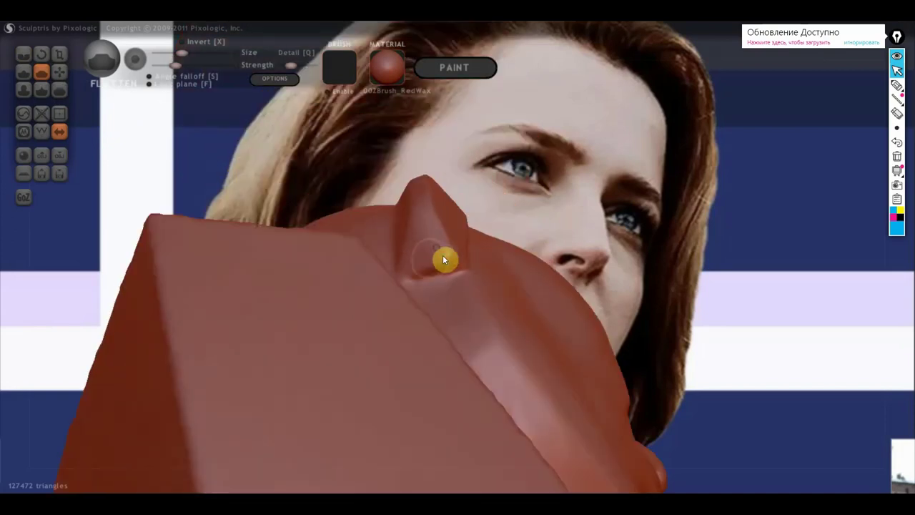
{"action": "mouse_move", "coordinate": [448, 255]}
{"action": "right_mouse_down"}
{"action": "mouse_move", "coordinate": [368, 355]}
{"action": "mouse_move", "coordinate": [398, 255]}
{"action": "mouse_move", "coordinate": [423, 278]}
{"action": "mouse_move", "coordinate": [419, 256]}
{"action": "right_mouse_up"}
{"action": "mouse_move", "coordinate": [419, 255]}
{"action": "left_mouse_down"}
{"action": "mouse_move", "coordinate": [377, 233]}
{"action": "mouse_move", "coordinate": [408, 241]}
{"action": "left_mouse_up"}
{"action": "mouse_move", "coordinate": [408, 241]}
{"action": "right_mouse_down"}
{"action": "mouse_move", "coordinate": [376, 239]}
{"action": "mouse_move", "coordinate": [359, 170]}
{"action": "mouse_move", "coordinate": [370, 153]}
{"action": "right_mouse_up"}
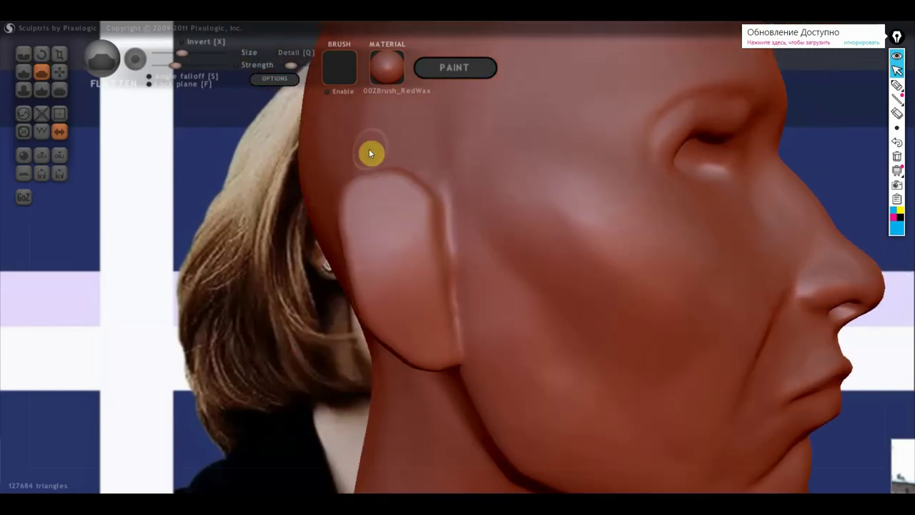
{"action": "left_click", "coordinate": [24, 71]}
{"action": "scroll", "coordinate": [422, 249], "scroll_direction": "down", "scroll_amount": 5}
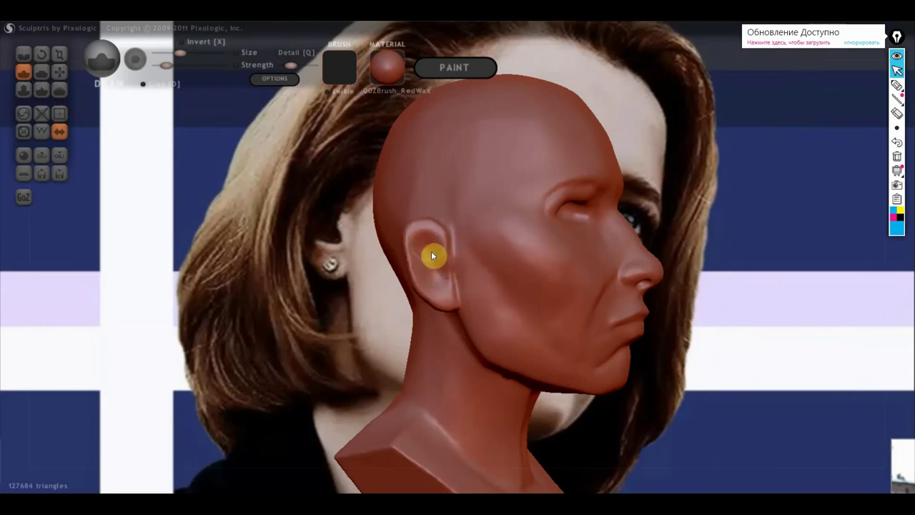
Zoom in and cut a crease into the ear with the Crease brush.
{"action": "scroll", "coordinate": [437, 266], "scroll_direction": "up", "scroll_amount": 3}
{"action": "left_click", "coordinate": [22, 53]}
{"action": "mouse_move", "coordinate": [441, 258]}
{"action": "left_mouse_down"}
{"action": "mouse_move", "coordinate": [443, 269]}
{"action": "mouse_move", "coordinate": [405, 219]}
{"action": "mouse_move", "coordinate": [394, 223]}
{"action": "mouse_move", "coordinate": [404, 214]}
{"action": "mouse_move", "coordinate": [427, 229]}
{"action": "mouse_move", "coordinate": [388, 221]}
{"action": "mouse_move", "coordinate": [391, 274]}
{"action": "mouse_move", "coordinate": [407, 314]}
{"action": "mouse_move", "coordinate": [458, 323]}
{"action": "left_mouse_up"}
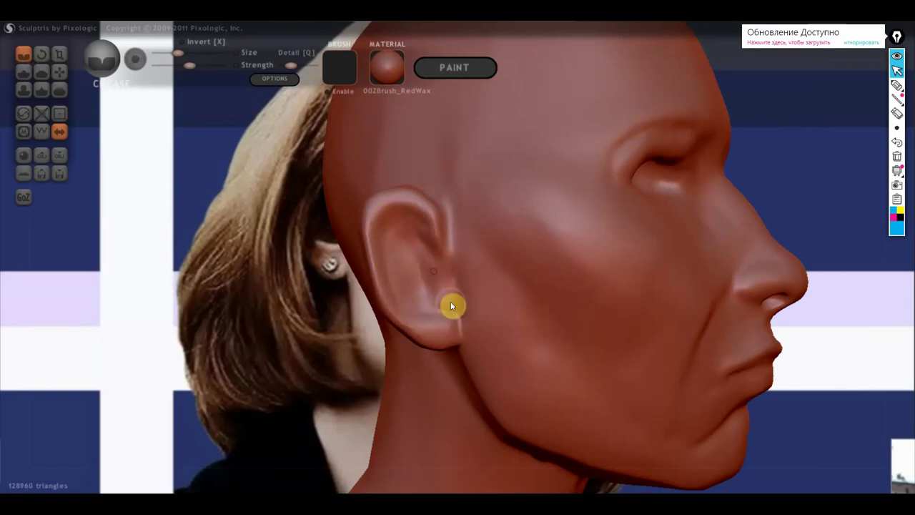
With the Draw brush, deepen the ear's inner folds and antihelix ridge, viewing from below.
{"action": "left_click", "coordinate": [23, 71]}
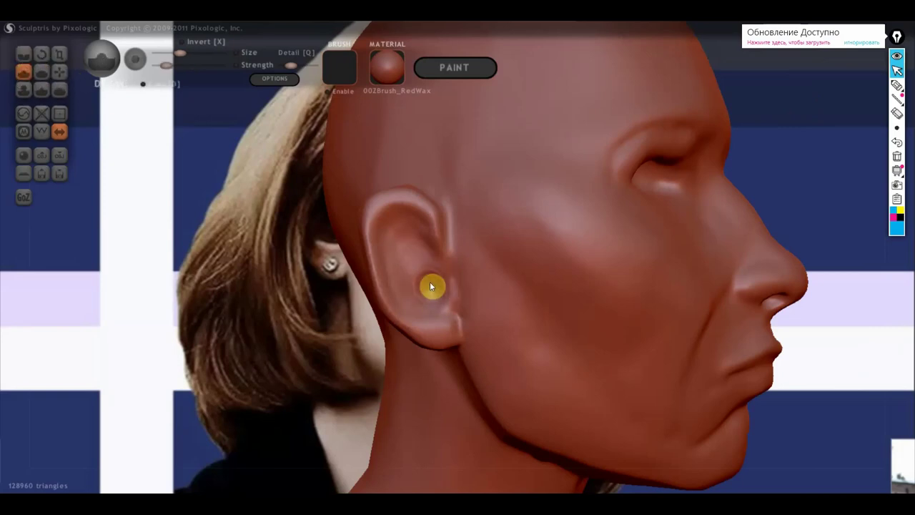
{"action": "left_click_drag", "start_coordinate": [445, 299], "coordinate": [442, 288]}
{"action": "right_click_drag", "start_coordinate": [443, 293], "coordinate": [408, 210]}
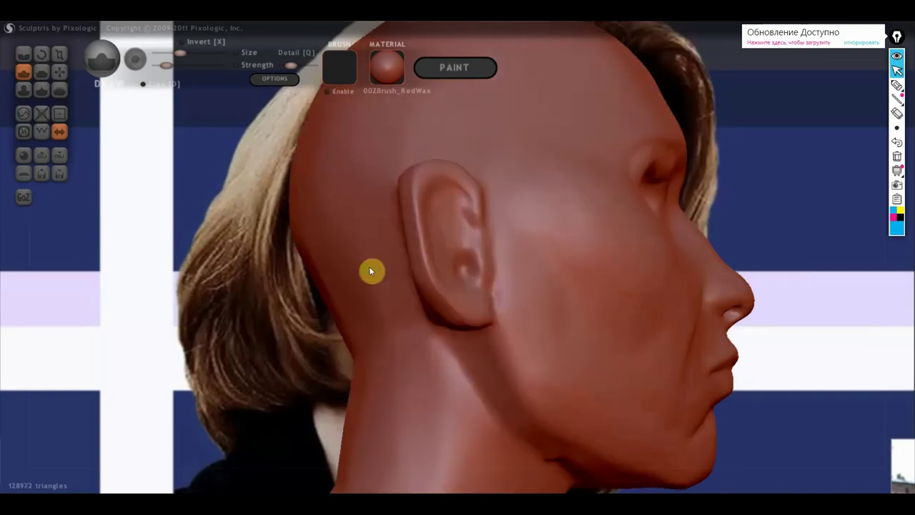
{"action": "mouse_move", "coordinate": [319, 172]}
{"action": "right_mouse_down"}
{"action": "mouse_move", "coordinate": [455, 211]}
{"action": "mouse_move", "coordinate": [451, 236]}
{"action": "mouse_move", "coordinate": [400, 290]}
{"action": "mouse_move", "coordinate": [386, 331]}
{"action": "right_mouse_up"}
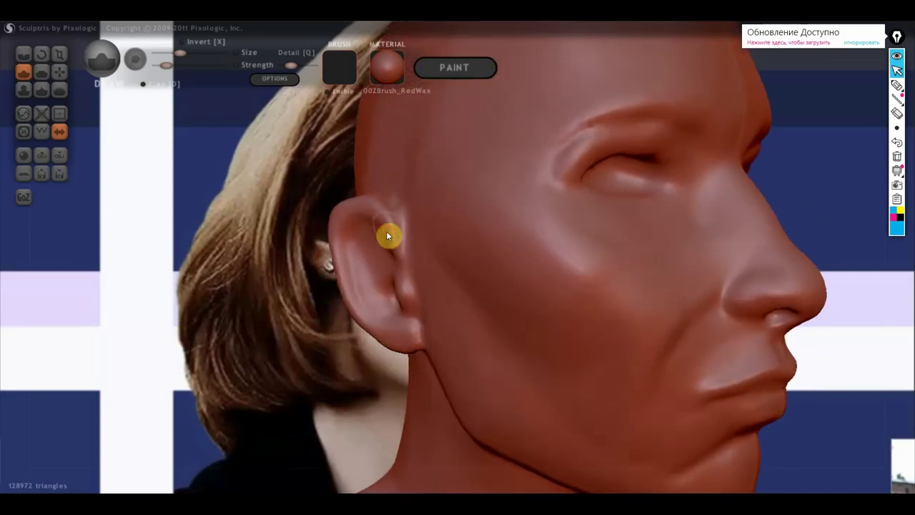
{"action": "mouse_move", "coordinate": [399, 250]}
{"action": "right_mouse_down"}
{"action": "mouse_move", "coordinate": [436, 261]}
{"action": "mouse_move", "coordinate": [414, 247]}
{"action": "right_mouse_up"}
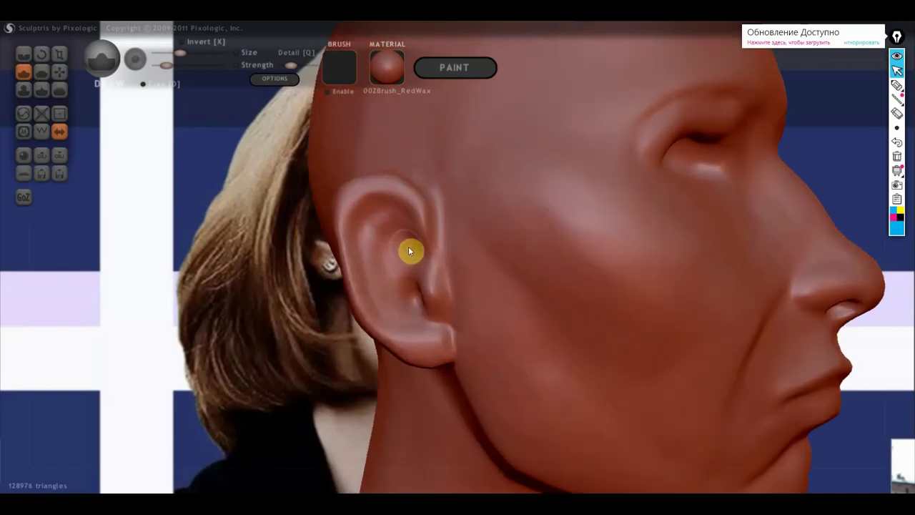
{"action": "mouse_move", "coordinate": [382, 263]}
{"action": "left_mouse_down"}
{"action": "mouse_move", "coordinate": [402, 318]}
{"action": "mouse_move", "coordinate": [388, 224]}
{"action": "mouse_move", "coordinate": [366, 247]}
{"action": "left_mouse_up"}
{"action": "left_click_drag", "start_coordinate": [353, 210], "coordinate": [355, 286]}
{"action": "left_click", "coordinate": [62, 69]}
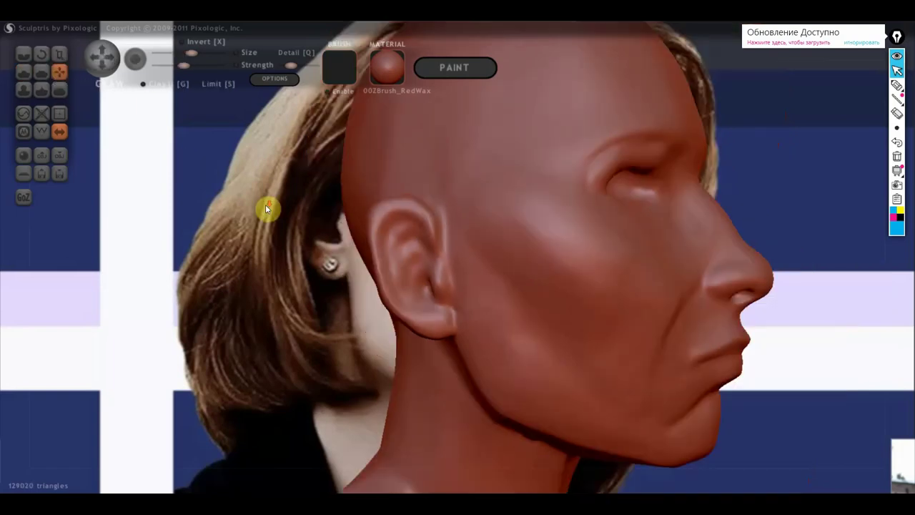
{"action": "left_click_drag", "start_coordinate": [267, 208], "coordinate": [395, 232]}
{"action": "scroll", "coordinate": [395, 232], "scroll_direction": "up", "scroll_amount": 2}
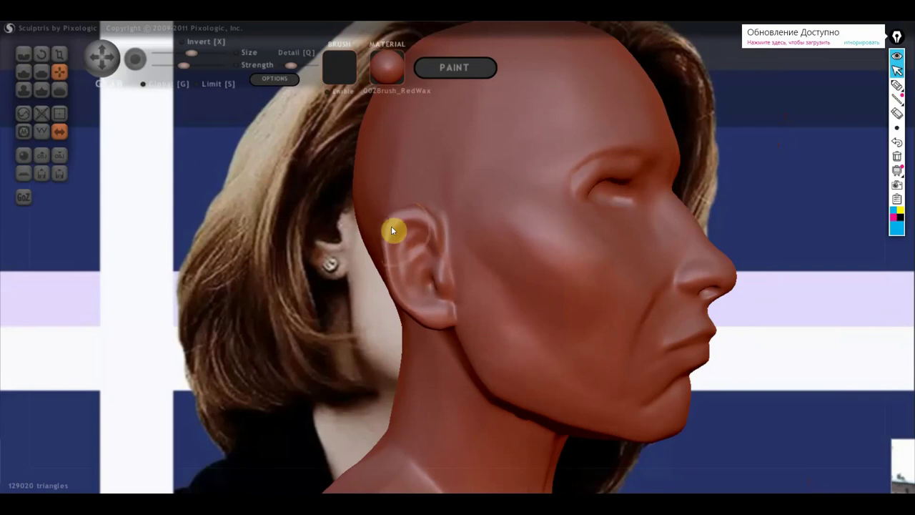
{"action": "mouse_move", "coordinate": [389, 270]}
{"action": "right_mouse_down"}
{"action": "mouse_move", "coordinate": [362, 260]}
{"action": "mouse_move", "coordinate": [286, 279]}
{"action": "mouse_move", "coordinate": [341, 276]}
{"action": "mouse_move", "coordinate": [386, 258]}
{"action": "mouse_move", "coordinate": [735, 262]}
{"action": "mouse_move", "coordinate": [776, 271]}
{"action": "mouse_move", "coordinate": [383, 265]}
{"action": "mouse_move", "coordinate": [613, 291]}
{"action": "mouse_move", "coordinate": [706, 239]}
{"action": "mouse_move", "coordinate": [702, 229]}
{"action": "mouse_move", "coordinate": [639, 216]}
{"action": "mouse_move", "coordinate": [654, 247]}
{"action": "mouse_move", "coordinate": [631, 263]}
{"action": "right_mouse_up"}
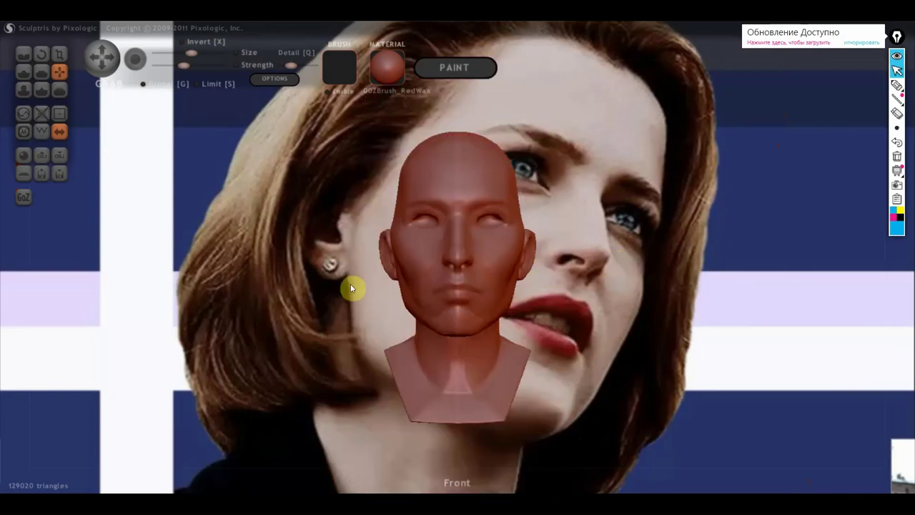
{"action": "mouse_move", "coordinate": [600, 308]}
{"action": "right_mouse_down"}
{"action": "mouse_move", "coordinate": [562, 319]}
{"action": "mouse_move", "coordinate": [500, 313]}
{"action": "mouse_move", "coordinate": [519, 294]}
{"action": "mouse_move", "coordinate": [564, 286]}
{"action": "mouse_move", "coordinate": [529, 253]}
{"action": "right_mouse_up"}
{"action": "scroll", "coordinate": [527, 254], "scroll_direction": "up", "scroll_amount": 1}
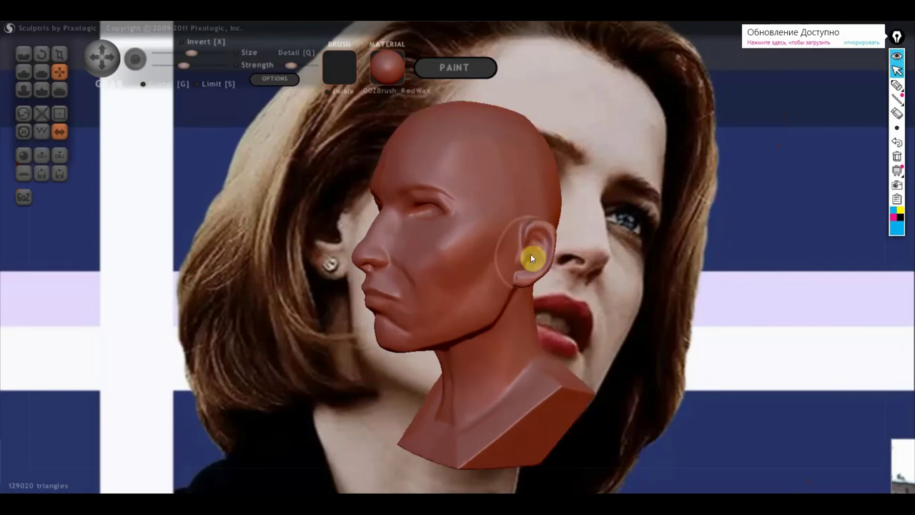
{"action": "scroll", "coordinate": [530, 254], "scroll_direction": "up", "scroll_amount": 1}
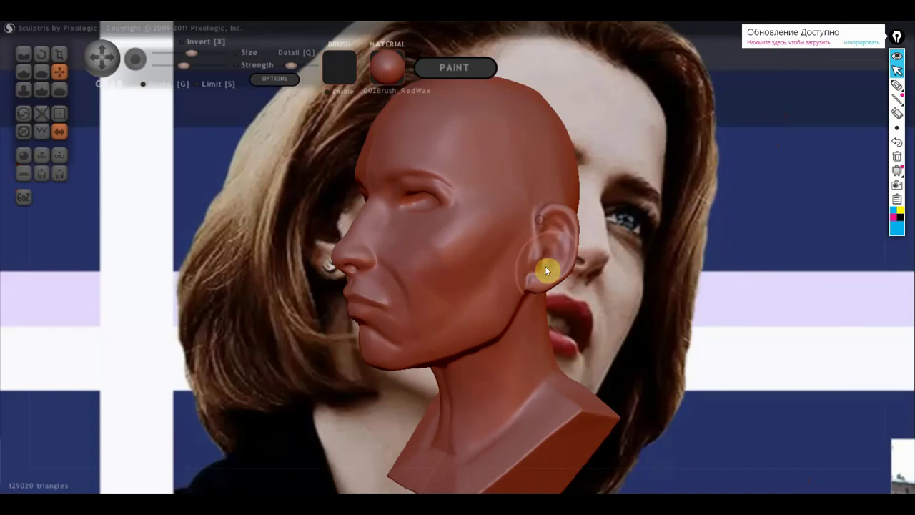
{"action": "mouse_move", "coordinate": [560, 274]}
{"action": "right_mouse_down"}
{"action": "mouse_move", "coordinate": [598, 288]}
{"action": "mouse_move", "coordinate": [720, 281]}
{"action": "mouse_move", "coordinate": [688, 290]}
{"action": "mouse_move", "coordinate": [611, 235]}
{"action": "mouse_move", "coordinate": [276, 245]}
{"action": "mouse_move", "coordinate": [247, 231]}
{"action": "right_mouse_up"}
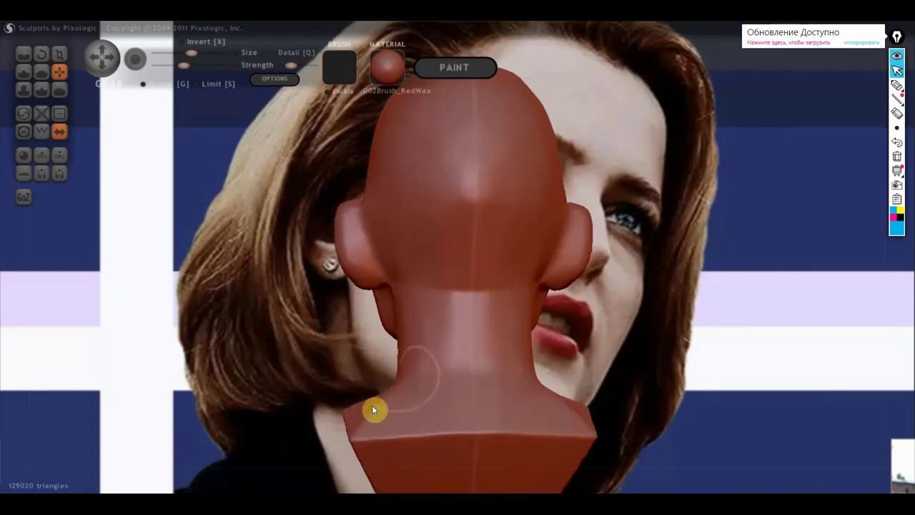
{"action": "scroll", "coordinate": [443, 201], "scroll_direction": "down", "scroll_amount": 3}
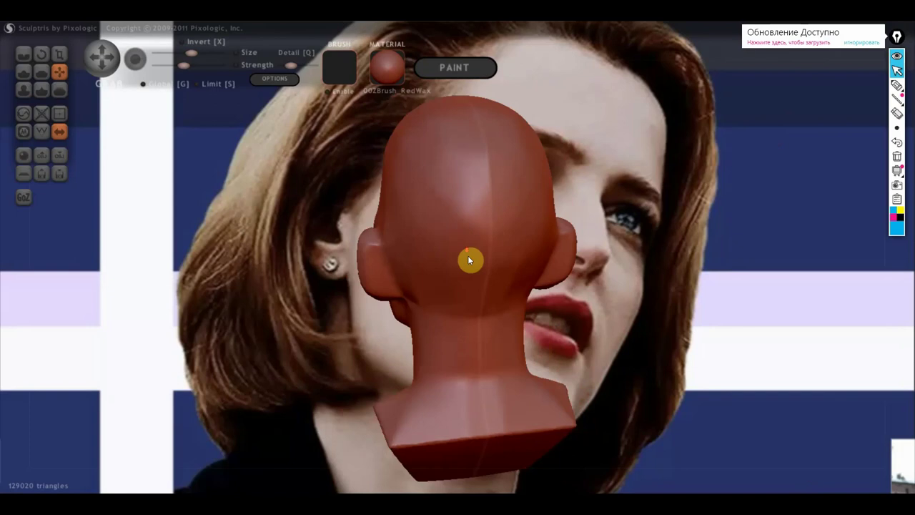
{"action": "scroll", "coordinate": [468, 255], "scroll_direction": "down", "scroll_amount": 2}
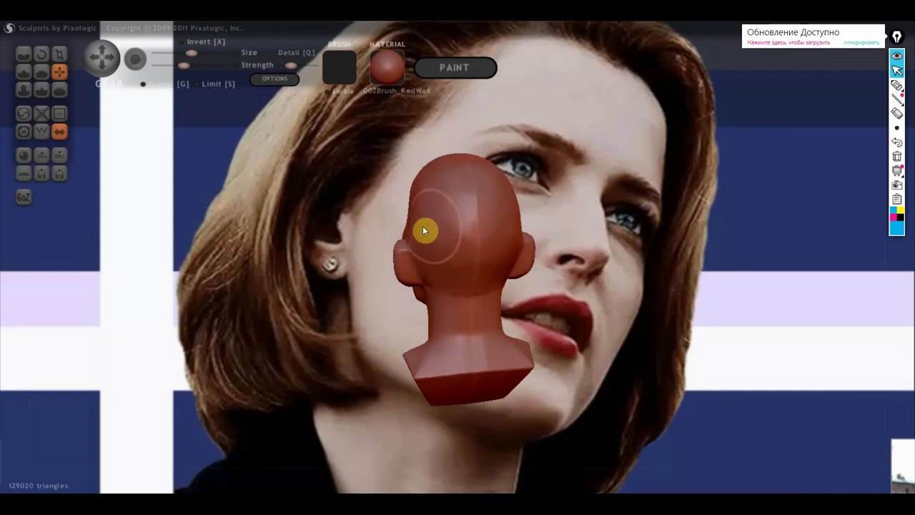
{"action": "mouse_move", "coordinate": [432, 225]}
{"action": "right_mouse_down"}
{"action": "mouse_move", "coordinate": [482, 243]}
{"action": "mouse_move", "coordinate": [647, 220]}
{"action": "right_mouse_up"}
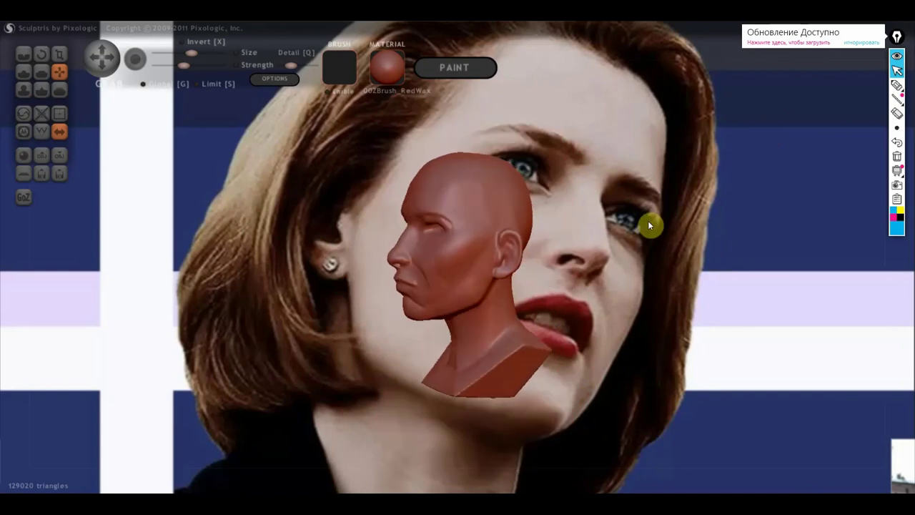
{"action": "mouse_move", "coordinate": [591, 236]}
{"action": "right_mouse_down"}
{"action": "mouse_move", "coordinate": [698, 233]}
{"action": "mouse_move", "coordinate": [687, 244]}
{"action": "right_mouse_up"}
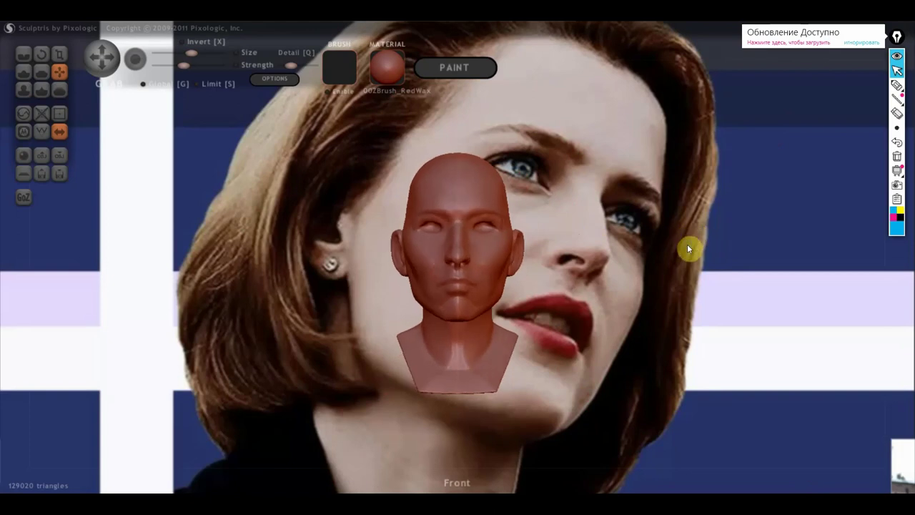
{"action": "scroll", "coordinate": [656, 254], "scroll_direction": "up", "scroll_amount": 2}
{"action": "scroll", "coordinate": [583, 236], "scroll_direction": "up", "scroll_amount": 3}
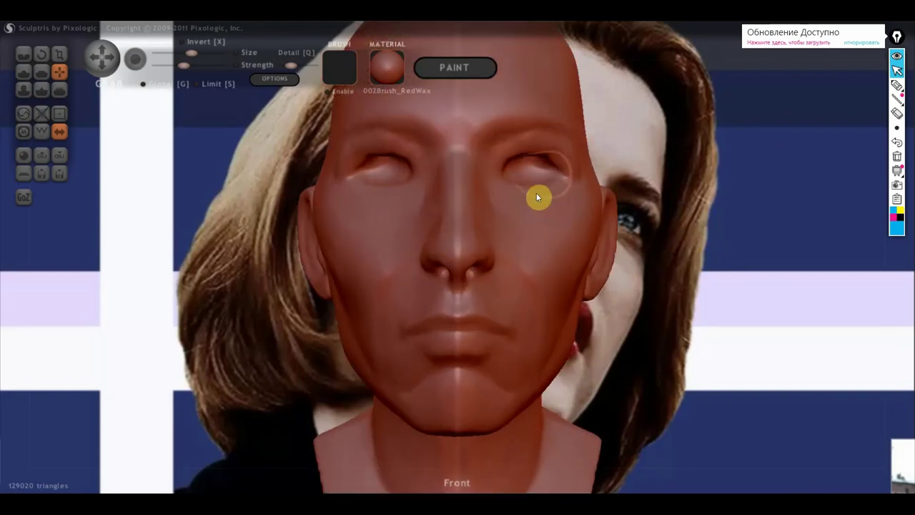
Zoom in on the face and crease two strokes along the brow.
{"action": "left_click", "coordinate": [24, 54]}
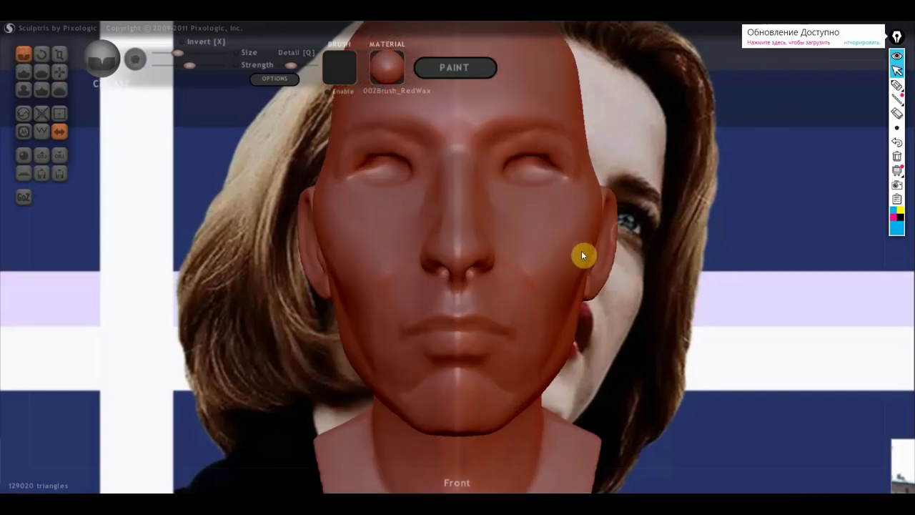
{"action": "scroll", "coordinate": [581, 251], "scroll_direction": "up", "scroll_amount": 2}
{"action": "scroll", "coordinate": [526, 273], "scroll_direction": "up", "scroll_amount": 2}
{"action": "mouse_move", "coordinate": [411, 148]}
{"action": "left_mouse_down"}
{"action": "mouse_move", "coordinate": [433, 155]}
{"action": "mouse_move", "coordinate": [351, 118]}
{"action": "mouse_move", "coordinate": [361, 174]}
{"action": "mouse_move", "coordinate": [349, 95]}
{"action": "mouse_move", "coordinate": [346, 128]}
{"action": "left_mouse_up"}
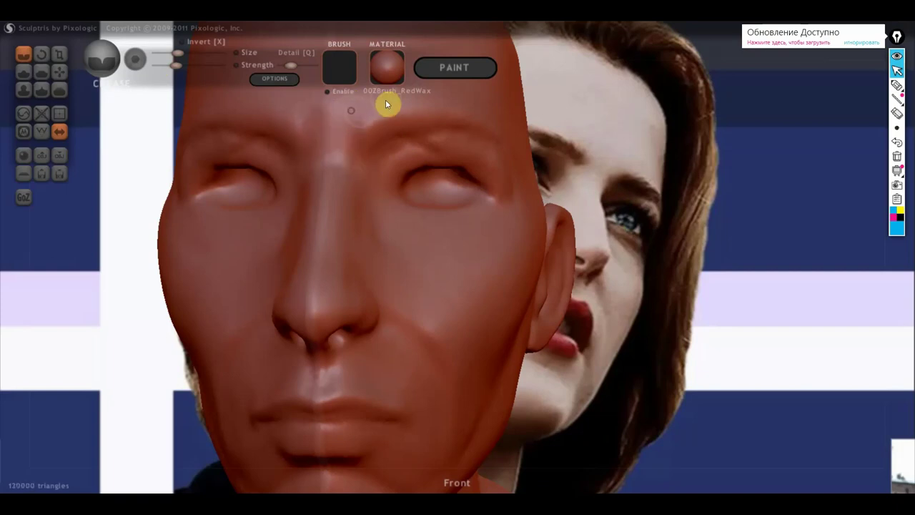
{"action": "mouse_move", "coordinate": [384, 153]}
{"action": "left_mouse_down"}
{"action": "mouse_move", "coordinate": [431, 155]}
{"action": "mouse_move", "coordinate": [445, 142]}
{"action": "mouse_move", "coordinate": [486, 141]}
{"action": "mouse_move", "coordinate": [519, 193]}
{"action": "left_mouse_up"}
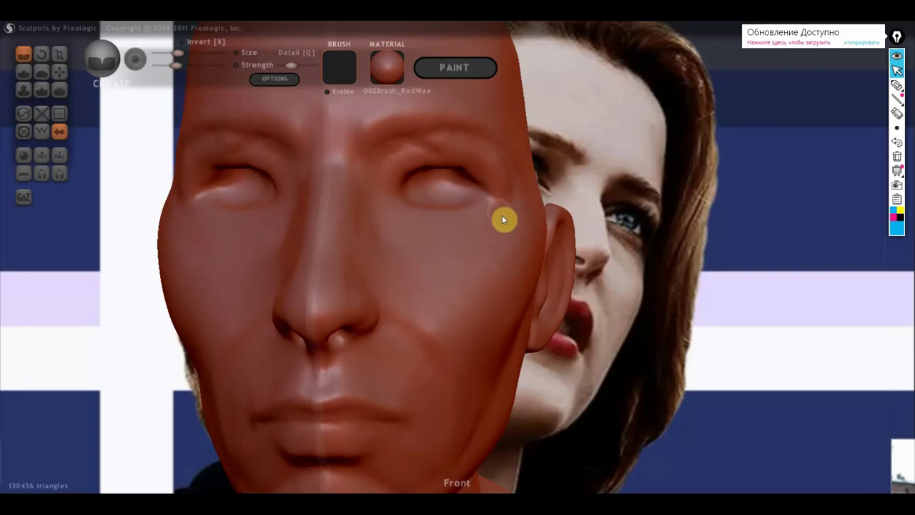
Crease the skin below the eye, dismiss the pop-up, and orbit between profile and front.
{"action": "right_click_drag", "start_coordinate": [478, 223], "coordinate": [459, 238]}
{"action": "left_click_drag", "start_coordinate": [396, 206], "coordinate": [553, 236]}
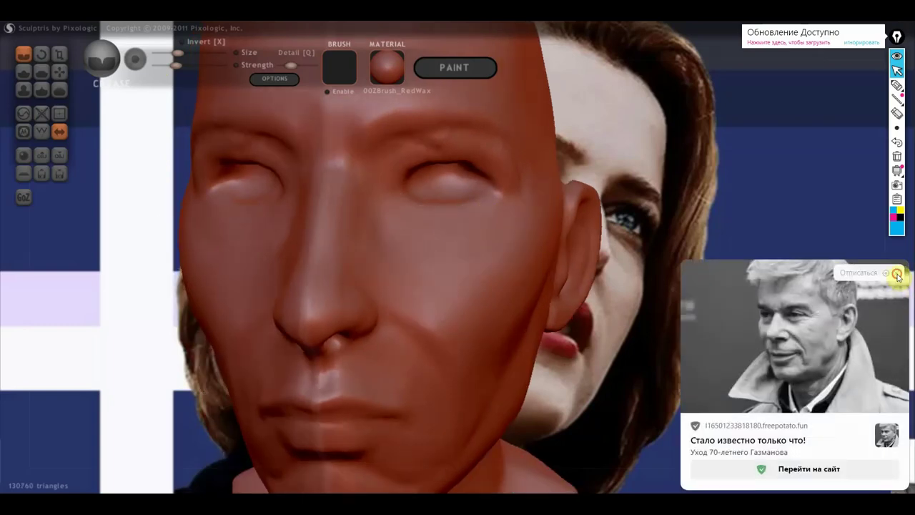
{"action": "left_click", "coordinate": [897, 274]}
{"action": "mouse_move", "coordinate": [576, 273]}
{"action": "right_mouse_down"}
{"action": "mouse_move", "coordinate": [496, 255]}
{"action": "mouse_move", "coordinate": [543, 222]}
{"action": "mouse_move", "coordinate": [558, 227]}
{"action": "mouse_move", "coordinate": [288, 261]}
{"action": "mouse_move", "coordinate": [338, 264]}
{"action": "mouse_move", "coordinate": [367, 224]}
{"action": "right_mouse_up"}
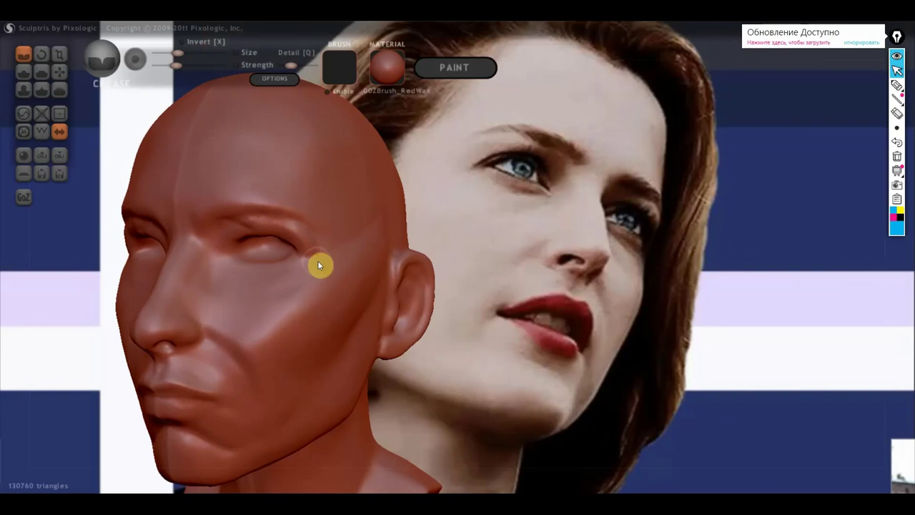
{"action": "mouse_move", "coordinate": [344, 237]}
{"action": "right_mouse_down"}
{"action": "mouse_move", "coordinate": [306, 231]}
{"action": "mouse_move", "coordinate": [342, 158]}
{"action": "right_mouse_up"}
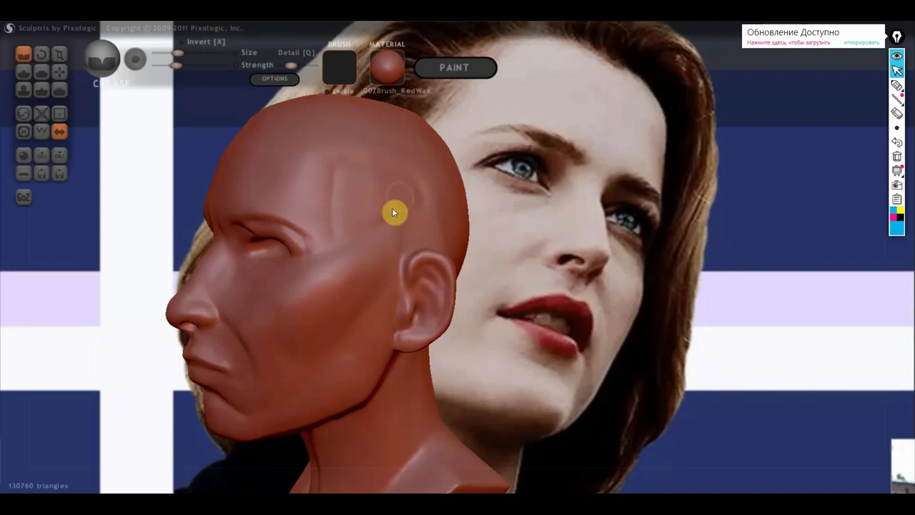
{"action": "mouse_move", "coordinate": [372, 187]}
{"action": "right_mouse_down"}
{"action": "mouse_move", "coordinate": [389, 212]}
{"action": "mouse_move", "coordinate": [526, 204]}
{"action": "mouse_move", "coordinate": [520, 308]}
{"action": "mouse_move", "coordinate": [541, 271]}
{"action": "right_mouse_up"}
{"action": "scroll", "coordinate": [526, 204], "scroll_direction": "down", "scroll_amount": 3}
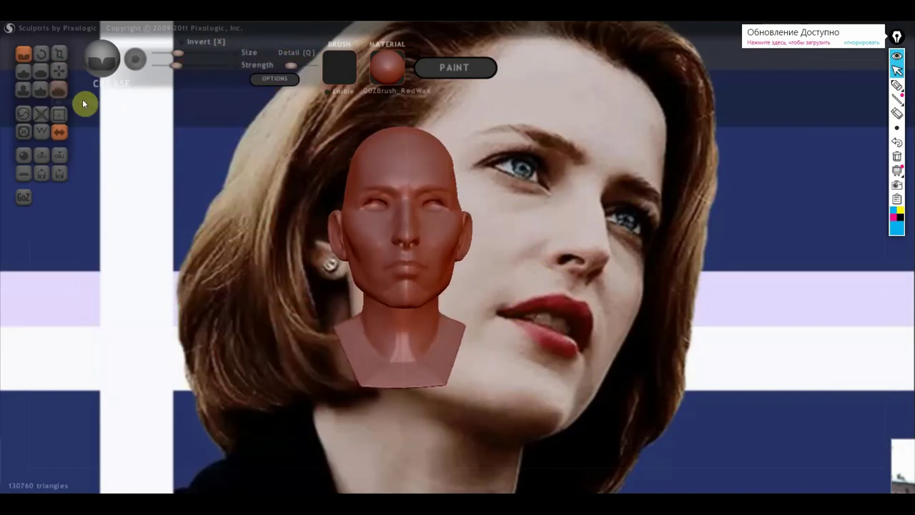
With Grab, pull the neck and shoulder outline and push out the lower chest edge.
{"action": "left_click", "coordinate": [59, 71]}
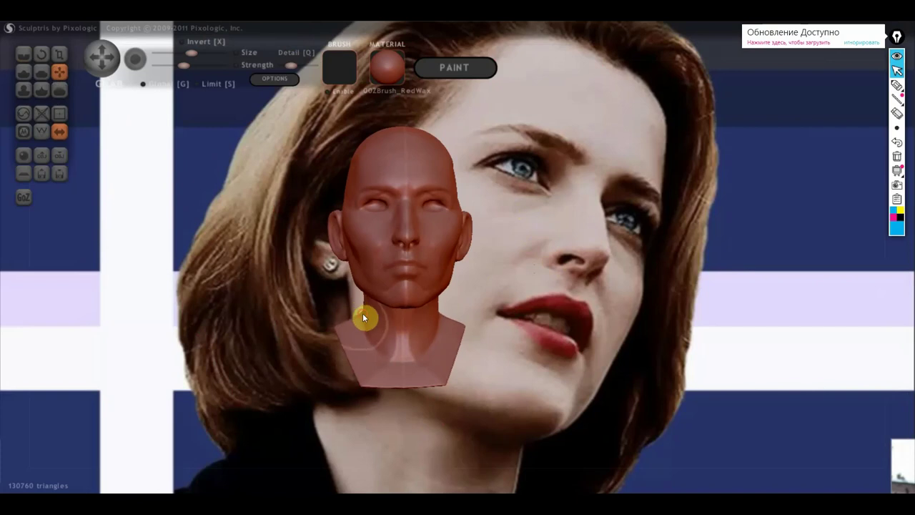
{"action": "mouse_move", "coordinate": [368, 320]}
{"action": "left_mouse_down"}
{"action": "mouse_move", "coordinate": [346, 324]}
{"action": "mouse_move", "coordinate": [327, 354]}
{"action": "mouse_move", "coordinate": [336, 346]}
{"action": "mouse_move", "coordinate": [365, 394]}
{"action": "mouse_move", "coordinate": [395, 394]}
{"action": "mouse_move", "coordinate": [355, 386]}
{"action": "mouse_move", "coordinate": [326, 366]}
{"action": "left_mouse_up"}
{"action": "mouse_move", "coordinate": [555, 354]}
{"action": "left_mouse_down"}
{"action": "mouse_move", "coordinate": [531, 348]}
{"action": "mouse_move", "coordinate": [547, 357]}
{"action": "left_mouse_up"}
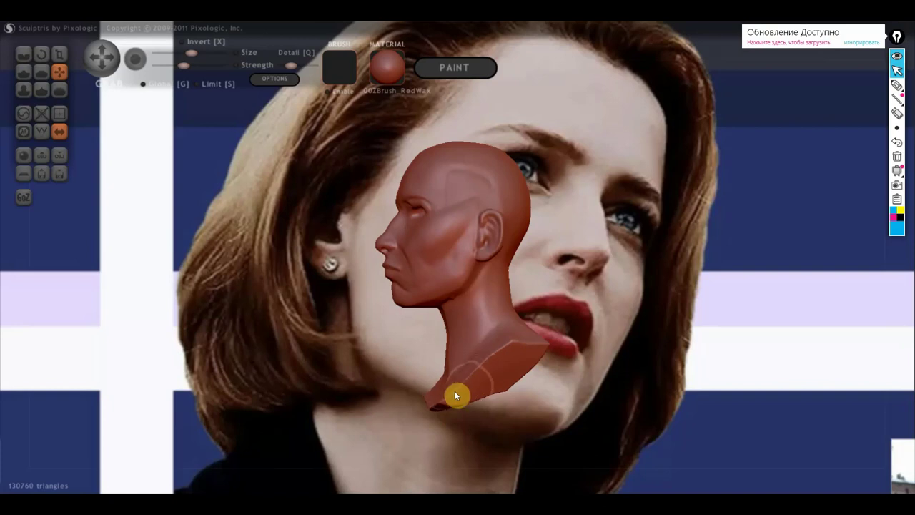
{"action": "scroll", "coordinate": [452, 366], "scroll_direction": "up", "scroll_amount": 2}
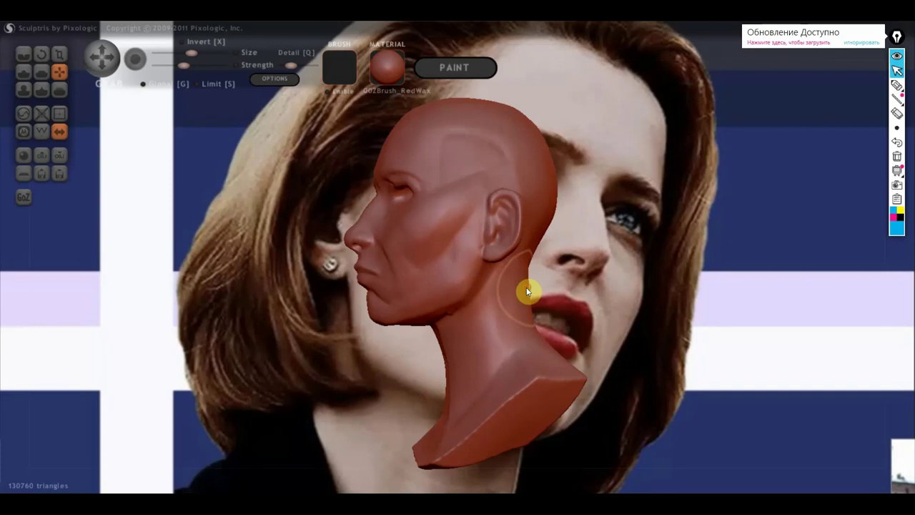
{"action": "mouse_move", "coordinate": [426, 307]}
{"action": "right_mouse_down"}
{"action": "mouse_move", "coordinate": [421, 314]}
{"action": "mouse_move", "coordinate": [577, 319]}
{"action": "mouse_move", "coordinate": [676, 290]}
{"action": "mouse_move", "coordinate": [676, 262]}
{"action": "mouse_move", "coordinate": [483, 289]}
{"action": "right_mouse_up"}
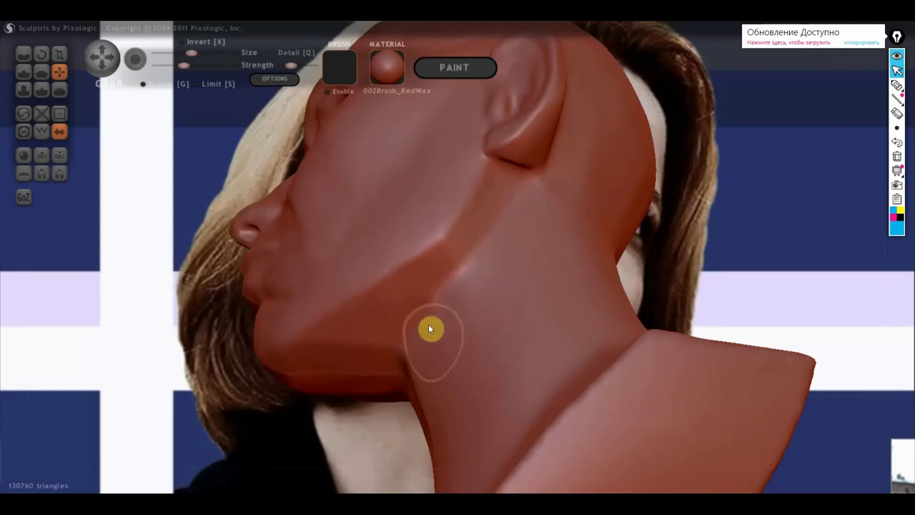
{"action": "left_click", "coordinate": [41, 72]}
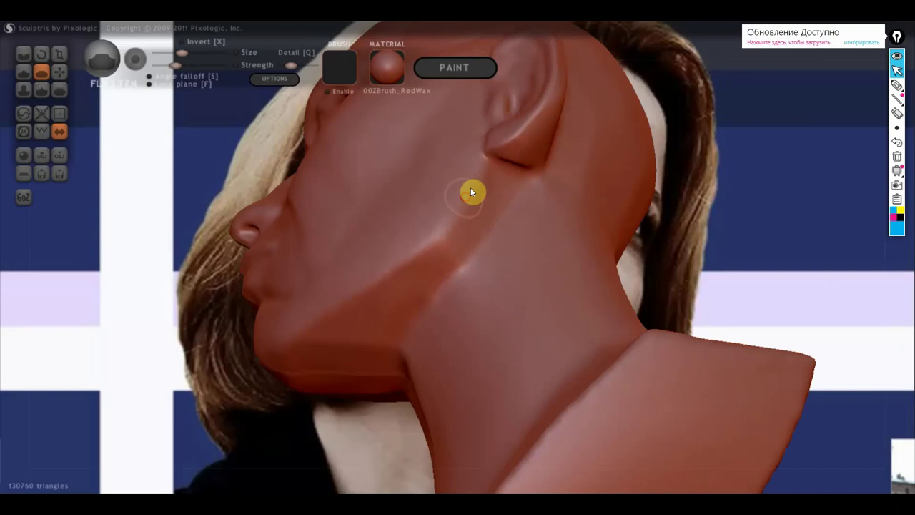
{"action": "mouse_move", "coordinate": [345, 352]}
{"action": "right_mouse_down"}
{"action": "mouse_move", "coordinate": [412, 313]}
{"action": "mouse_move", "coordinate": [377, 357]}
{"action": "right_mouse_up"}
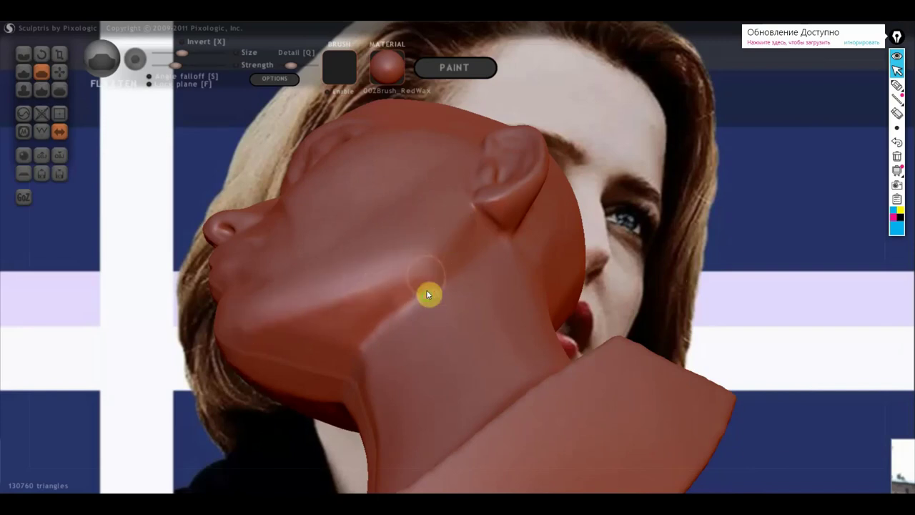
{"action": "right_click_drag", "start_coordinate": [426, 351], "coordinate": [433, 363]}
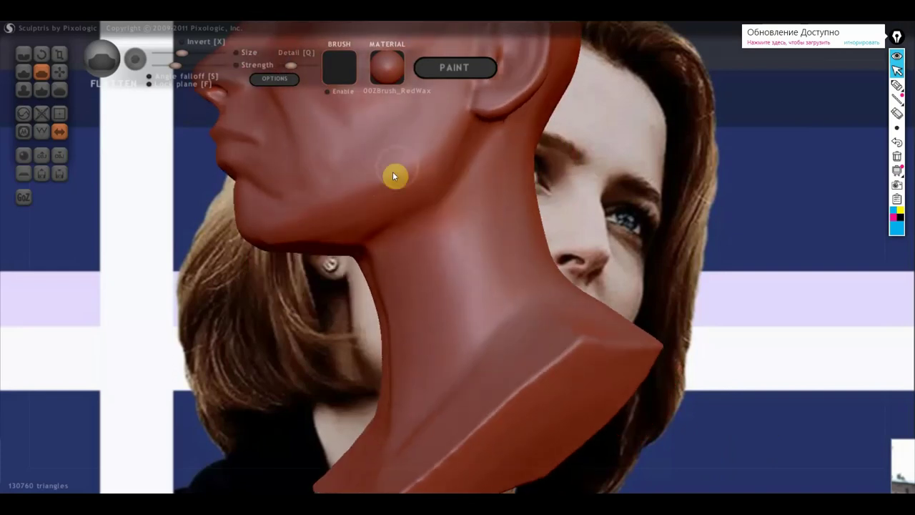
{"action": "right_click_drag", "start_coordinate": [372, 183], "coordinate": [415, 308]}
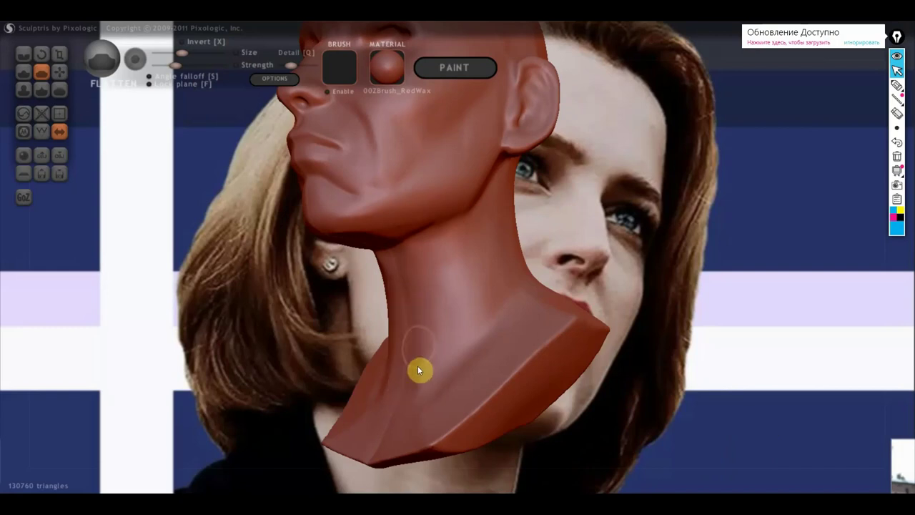
{"action": "mouse_move", "coordinate": [118, 117]}
{"action": "right_mouse_down"}
{"action": "mouse_move", "coordinate": [217, 227]}
{"action": "mouse_move", "coordinate": [301, 259]}
{"action": "mouse_move", "coordinate": [655, 260]}
{"action": "mouse_move", "coordinate": [644, 269]}
{"action": "right_mouse_up"}
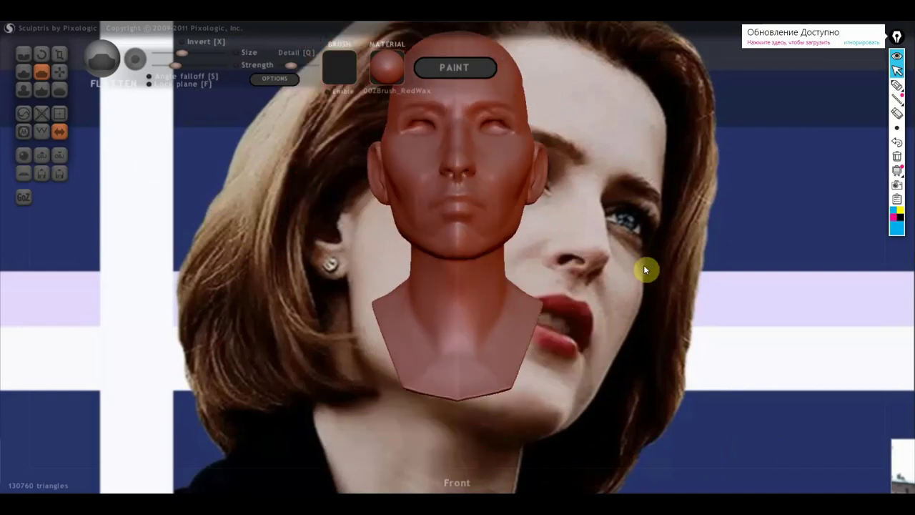
{"action": "mouse_move", "coordinate": [588, 262]}
{"action": "right_mouse_down"}
{"action": "mouse_move", "coordinate": [514, 382]}
{"action": "mouse_move", "coordinate": [618, 376]}
{"action": "mouse_move", "coordinate": [510, 321]}
{"action": "right_mouse_up"}
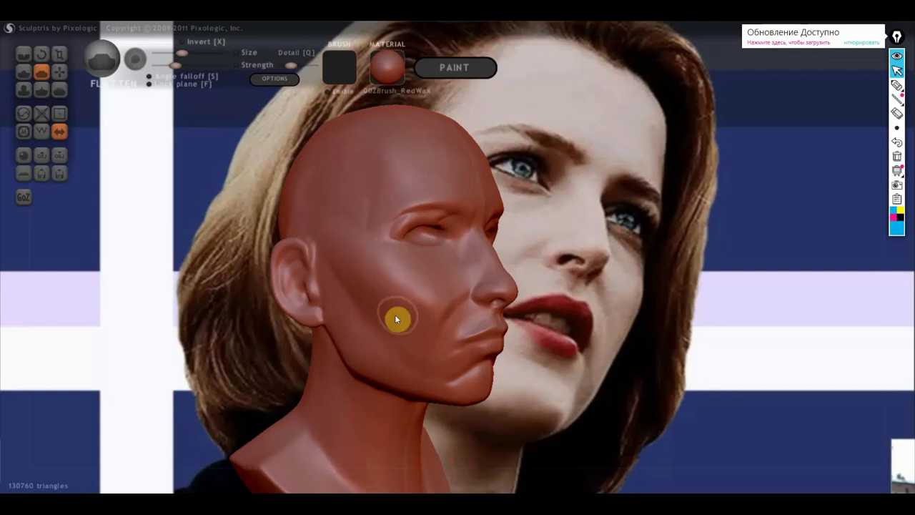
{"action": "scroll", "coordinate": [423, 305], "scroll_direction": "up", "scroll_amount": 3}
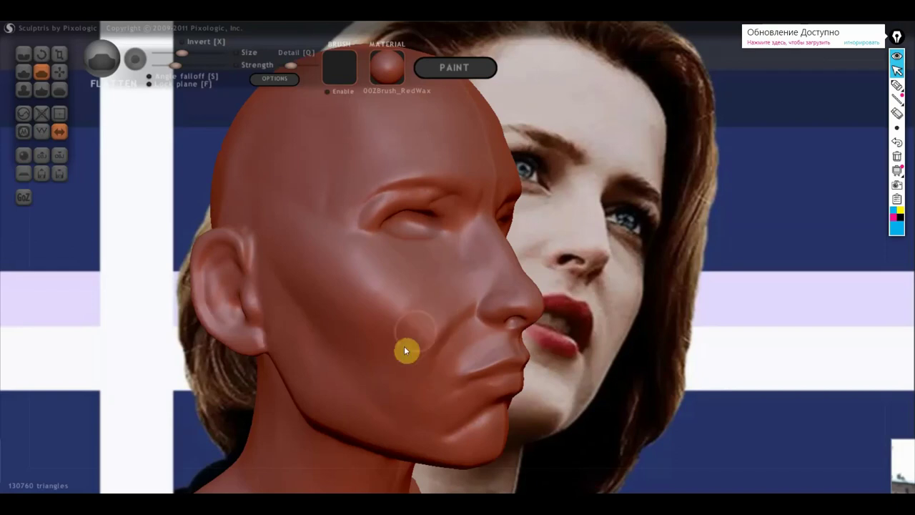
{"action": "mouse_move", "coordinate": [370, 312]}
{"action": "right_mouse_down"}
{"action": "mouse_move", "coordinate": [263, 323]}
{"action": "mouse_move", "coordinate": [274, 379]}
{"action": "right_mouse_up"}
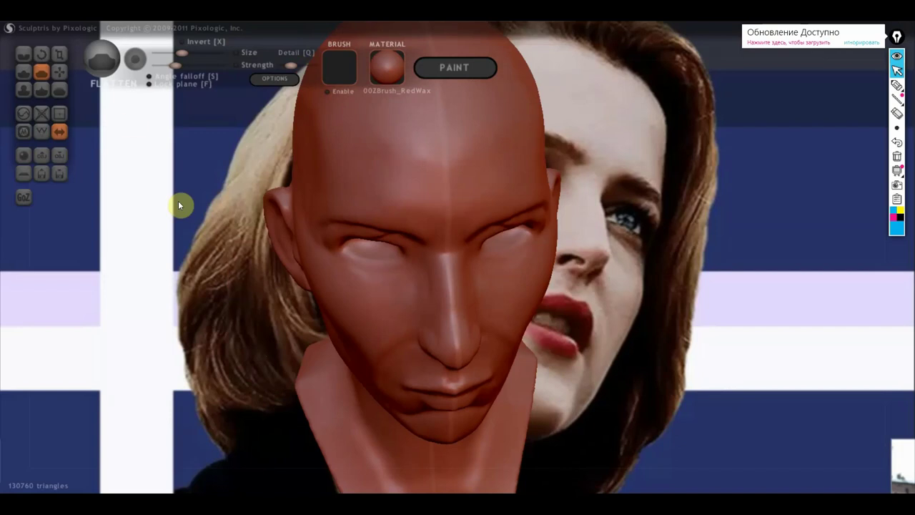
{"action": "left_click", "coordinate": [58, 69]}
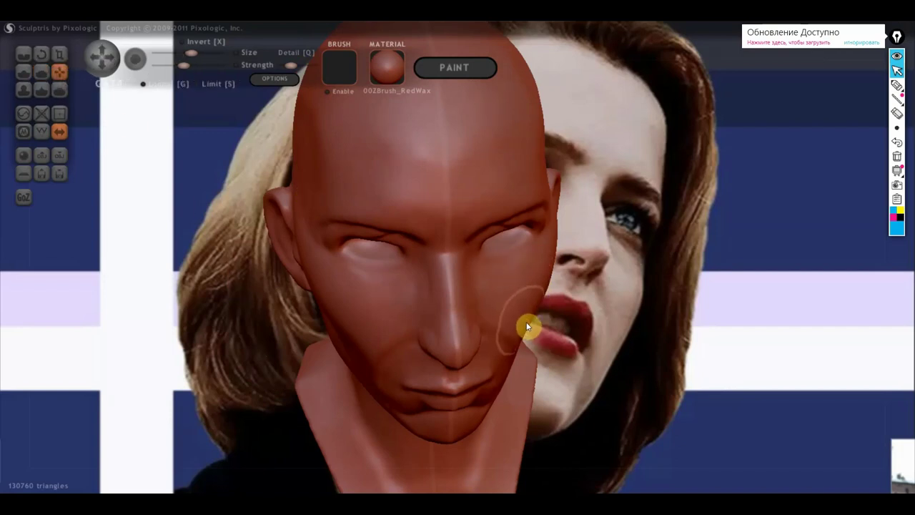
Grab the cheek contour beside the lips inward, then check it in left-facing views.
{"action": "left_click_drag", "start_coordinate": [526, 327], "coordinate": [546, 275]}
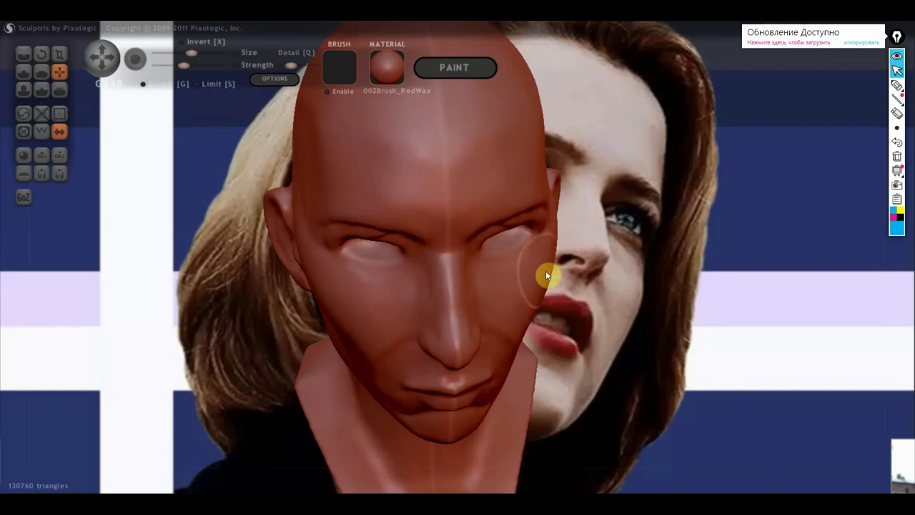
{"action": "mouse_move", "coordinate": [546, 276]}
{"action": "right_mouse_down"}
{"action": "mouse_move", "coordinate": [549, 282]}
{"action": "mouse_move", "coordinate": [449, 228]}
{"action": "mouse_move", "coordinate": [364, 230]}
{"action": "right_mouse_up"}
{"action": "mouse_move", "coordinate": [480, 306]}
{"action": "right_mouse_down"}
{"action": "mouse_move", "coordinate": [524, 231]}
{"action": "mouse_move", "coordinate": [495, 269]}
{"action": "mouse_move", "coordinate": [467, 256]}
{"action": "right_mouse_up"}
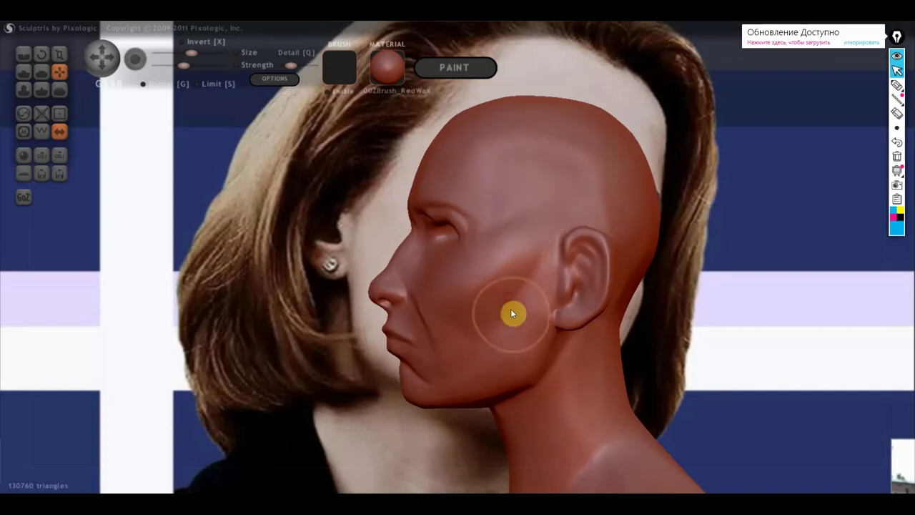
{"action": "scroll", "coordinate": [438, 355], "scroll_direction": "up", "scroll_amount": 2}
{"action": "scroll", "coordinate": [414, 368], "scroll_direction": "up", "scroll_amount": 3}
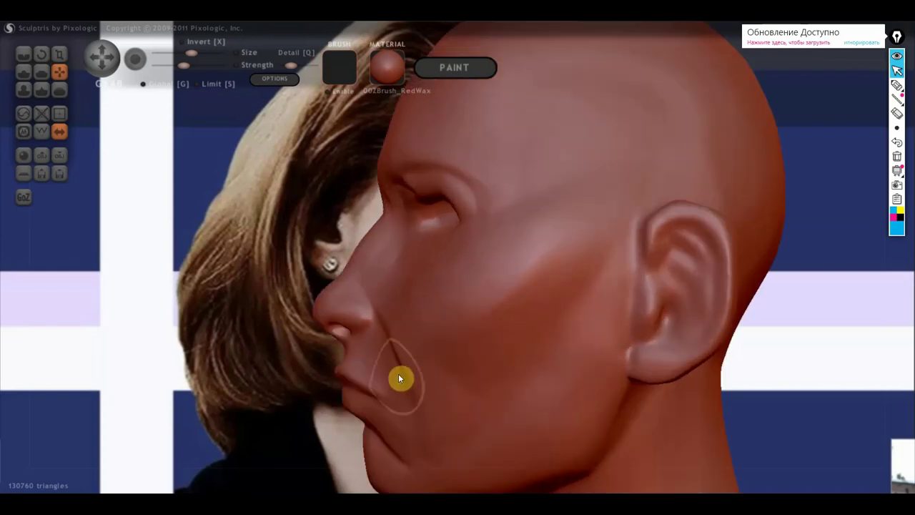
{"action": "scroll", "coordinate": [401, 340], "scroll_direction": "up", "scroll_amount": 1}
{"action": "scroll", "coordinate": [403, 306], "scroll_direction": "up", "scroll_amount": 2}
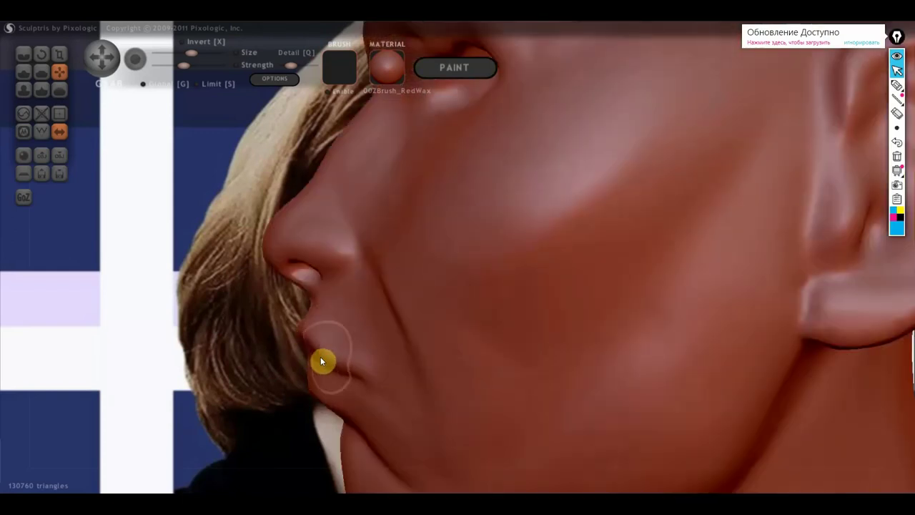
From a three-quarter front view, crease the lines around the lips.
{"action": "mouse_move", "coordinate": [272, 362]}
{"action": "left_mouse_down"}
{"action": "mouse_move", "coordinate": [422, 370]}
{"action": "mouse_move", "coordinate": [492, 352]}
{"action": "mouse_move", "coordinate": [246, 217]}
{"action": "left_mouse_up"}
{"action": "left_click", "coordinate": [24, 59]}
{"action": "mouse_move", "coordinate": [339, 335]}
{"action": "left_mouse_down"}
{"action": "mouse_move", "coordinate": [272, 334]}
{"action": "mouse_move", "coordinate": [344, 335]}
{"action": "mouse_move", "coordinate": [380, 347]}
{"action": "mouse_move", "coordinate": [353, 350]}
{"action": "mouse_move", "coordinate": [371, 388]}
{"action": "left_mouse_up"}
Crease the left cheek and chin, then build up and raise the chin with Draw.
{"action": "scroll", "coordinate": [372, 387], "scroll_direction": "down", "scroll_amount": 3}
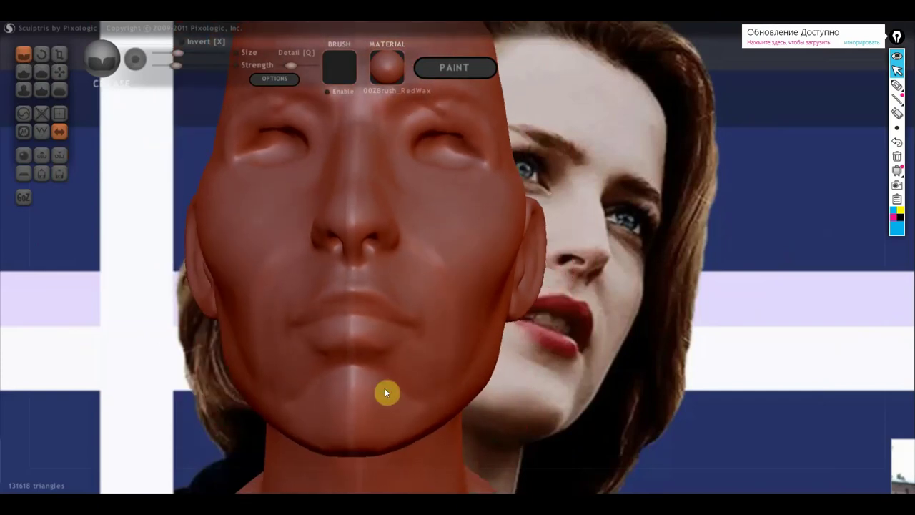
{"action": "left_click_drag", "start_coordinate": [284, 350], "coordinate": [306, 361]}
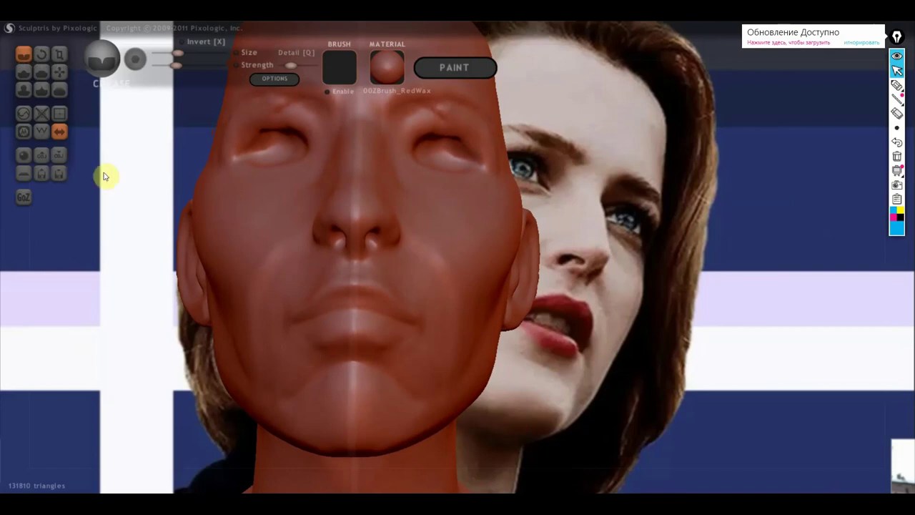
{"action": "left_click", "coordinate": [24, 72]}
{"action": "left_click_drag", "start_coordinate": [144, 253], "coordinate": [258, 288]}
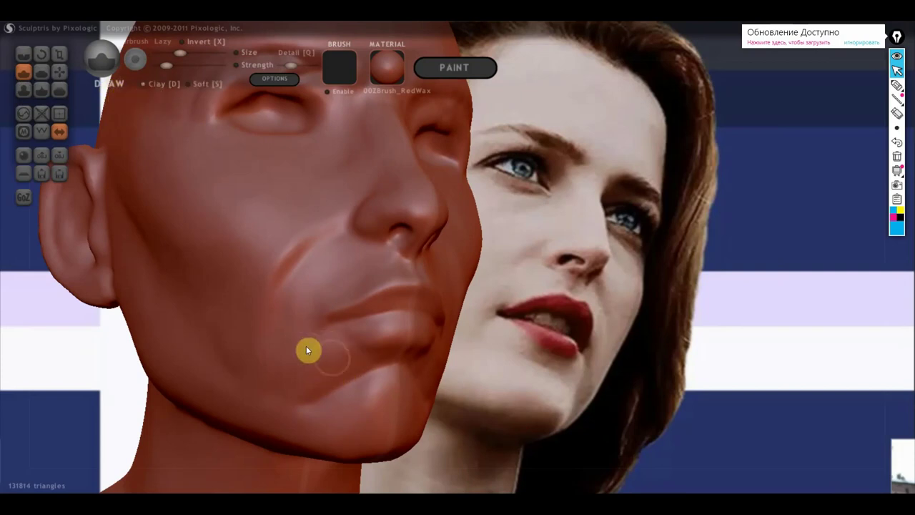
{"action": "left_click_drag", "start_coordinate": [310, 348], "coordinate": [295, 354]}
{"action": "left_click_drag", "start_coordinate": [398, 383], "coordinate": [344, 405]}
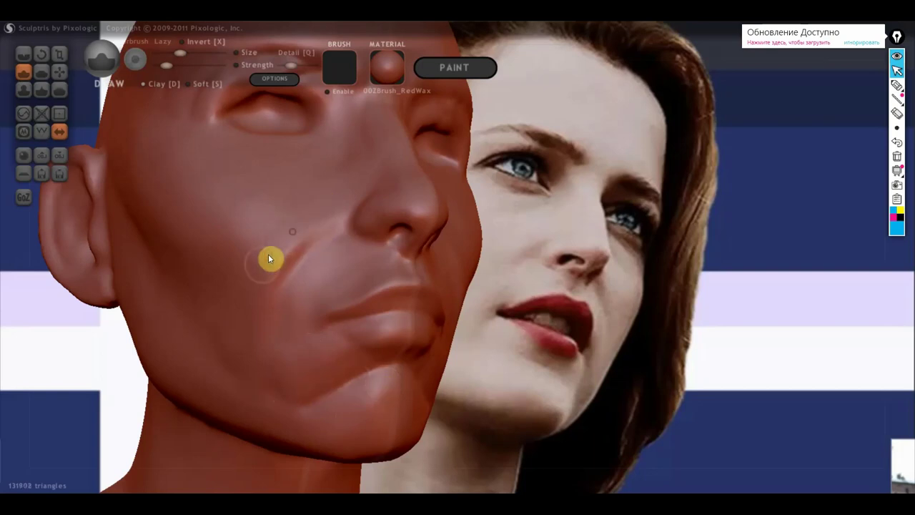
Deepen the nasolabial fold past the mouth corner and indent the philtrum under the nose.
{"action": "mouse_move", "coordinate": [326, 259]}
{"action": "left_mouse_down"}
{"action": "mouse_move", "coordinate": [250, 284]}
{"action": "mouse_move", "coordinate": [255, 236]}
{"action": "left_mouse_up"}
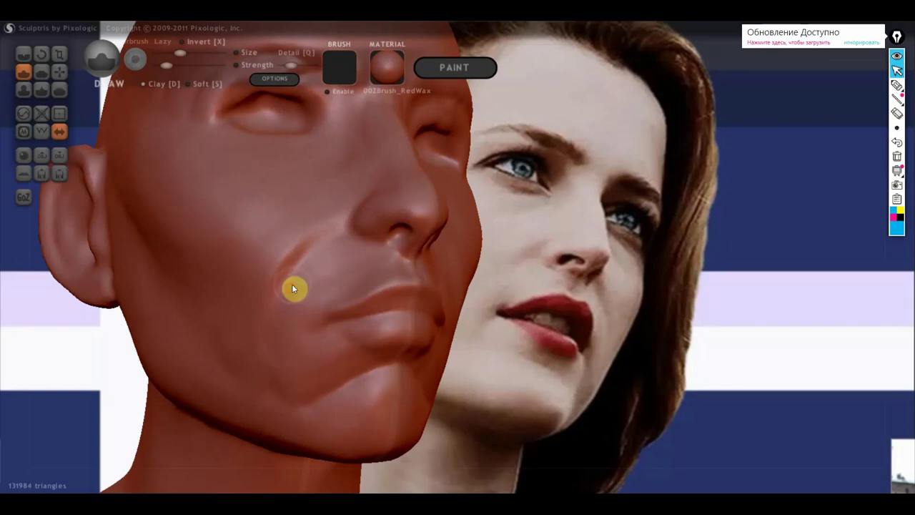
{"action": "left_click_drag", "start_coordinate": [304, 279], "coordinate": [303, 301]}
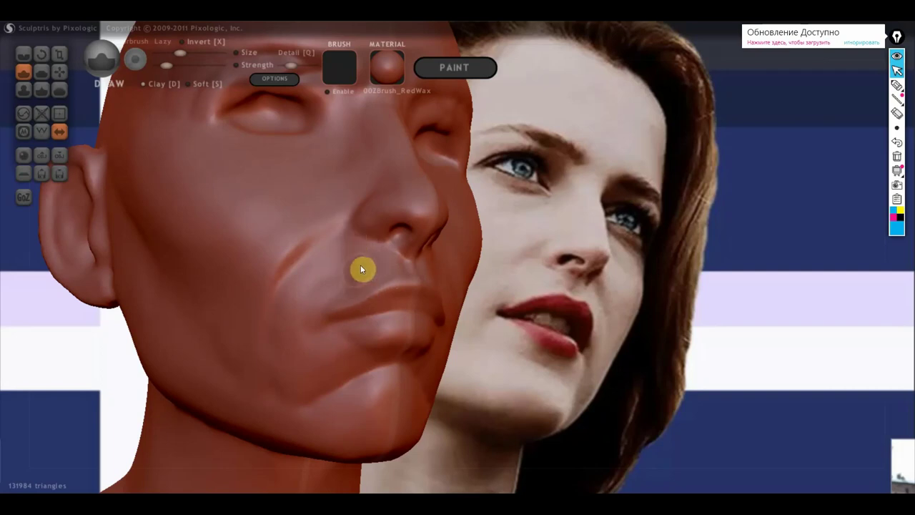
{"action": "mouse_move", "coordinate": [301, 309]}
{"action": "right_mouse_down"}
{"action": "mouse_move", "coordinate": [360, 314]}
{"action": "mouse_move", "coordinate": [317, 382]}
{"action": "mouse_move", "coordinate": [388, 310]}
{"action": "mouse_move", "coordinate": [374, 293]}
{"action": "right_mouse_up"}
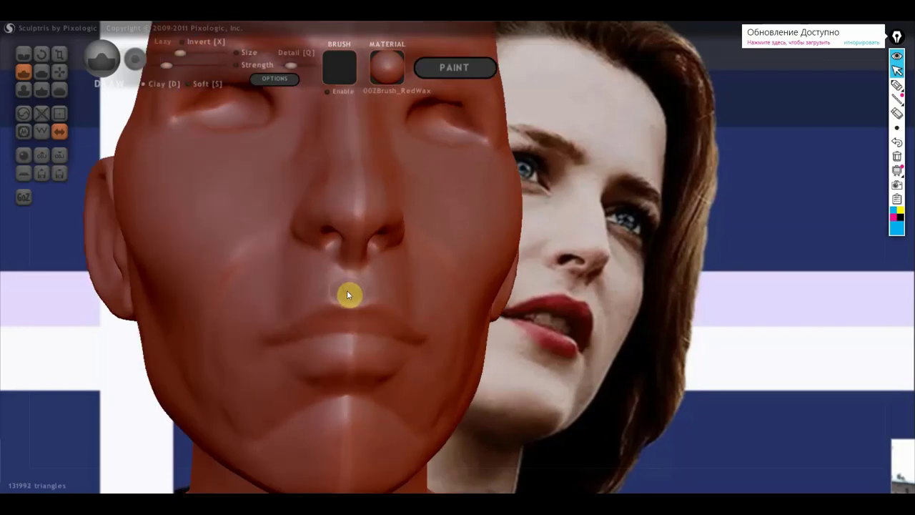
{"action": "left_click_drag", "start_coordinate": [353, 291], "coordinate": [353, 275]}
{"action": "mouse_move", "coordinate": [351, 296]}
{"action": "right_mouse_down"}
{"action": "mouse_move", "coordinate": [376, 347]}
{"action": "mouse_move", "coordinate": [533, 364]}
{"action": "mouse_move", "coordinate": [550, 341]}
{"action": "right_mouse_up"}
Zoom to a close three-quarter view of the eye and add a small stroke beside it.
{"action": "scroll", "coordinate": [540, 350], "scroll_direction": "down", "scroll_amount": 3}
{"action": "scroll", "coordinate": [543, 347], "scroll_direction": "down", "scroll_amount": 2}
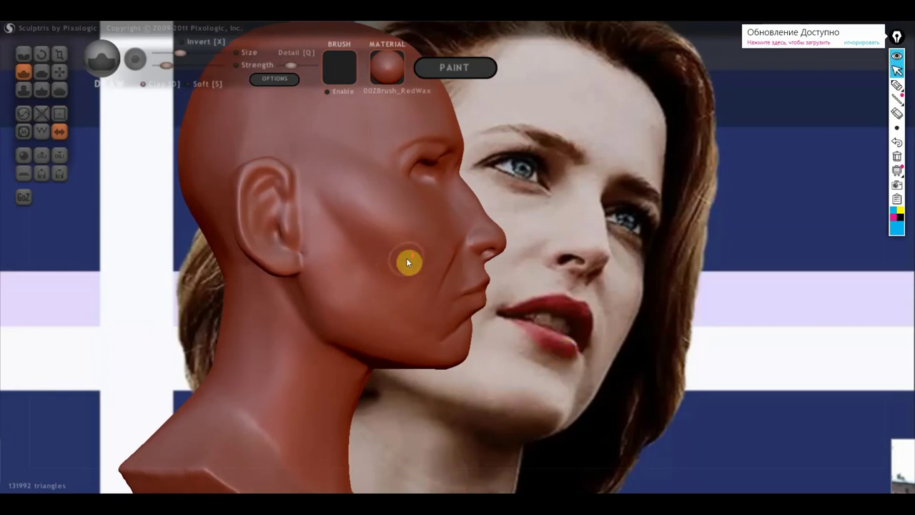
{"action": "scroll", "coordinate": [404, 261], "scroll_direction": "down", "scroll_amount": 2}
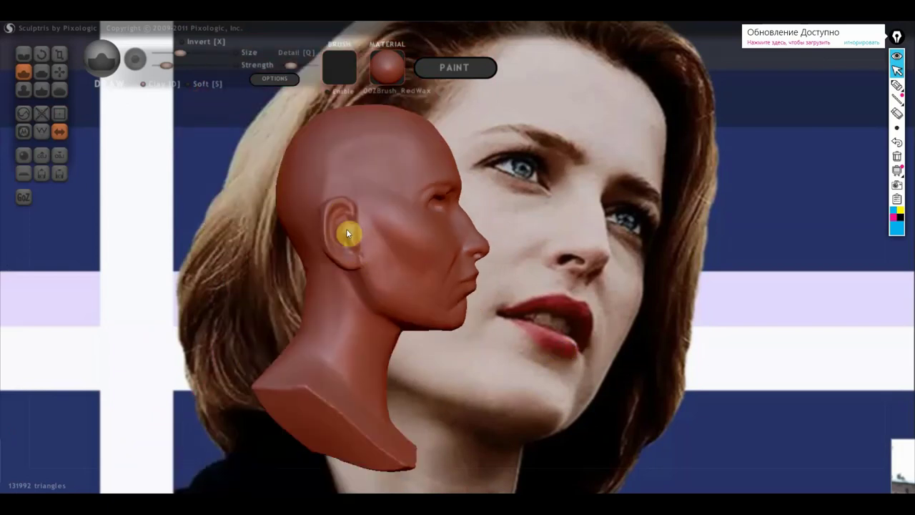
{"action": "scroll", "coordinate": [522, 326], "scroll_direction": "up", "scroll_amount": 3}
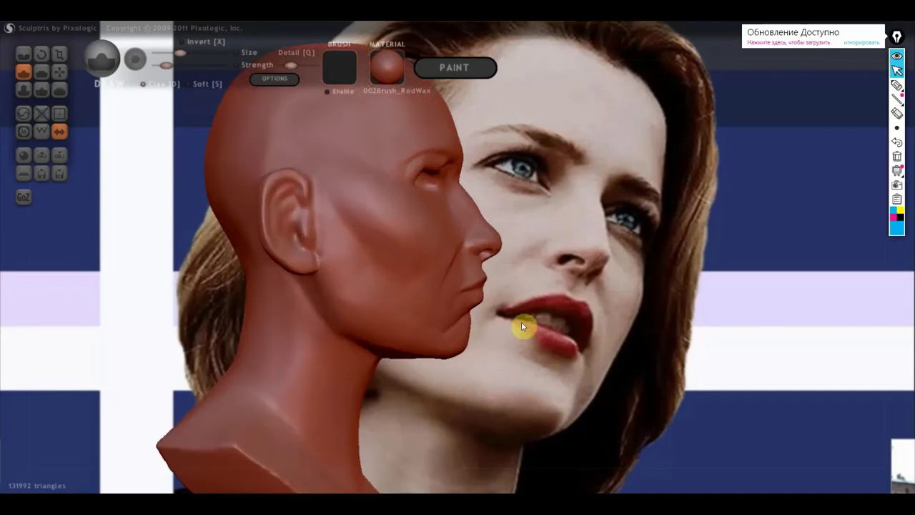
{"action": "scroll", "coordinate": [500, 311], "scroll_direction": "up", "scroll_amount": 3}
{"action": "right_click_drag", "start_coordinate": [484, 300], "coordinate": [389, 260]}
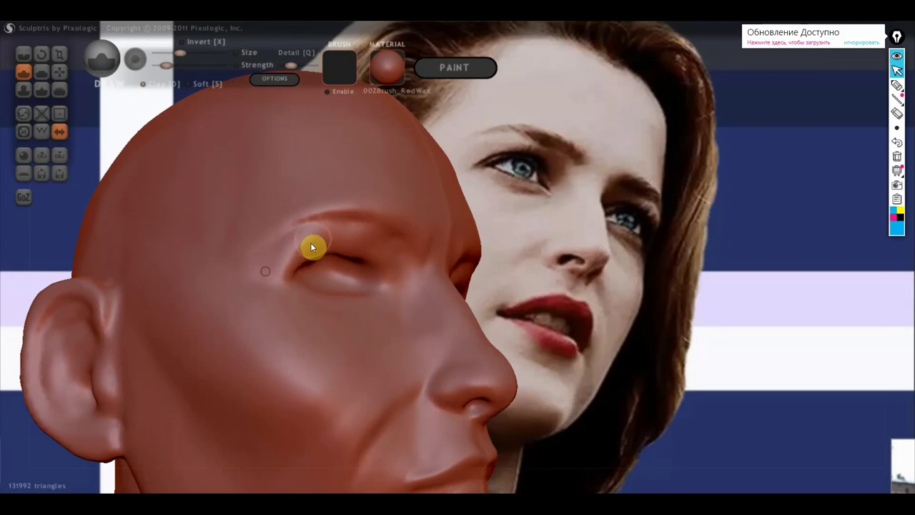
{"action": "scroll", "coordinate": [214, 236], "scroll_direction": "up", "scroll_amount": 2}
{"action": "left_click_drag", "start_coordinate": [298, 286], "coordinate": [272, 264]}
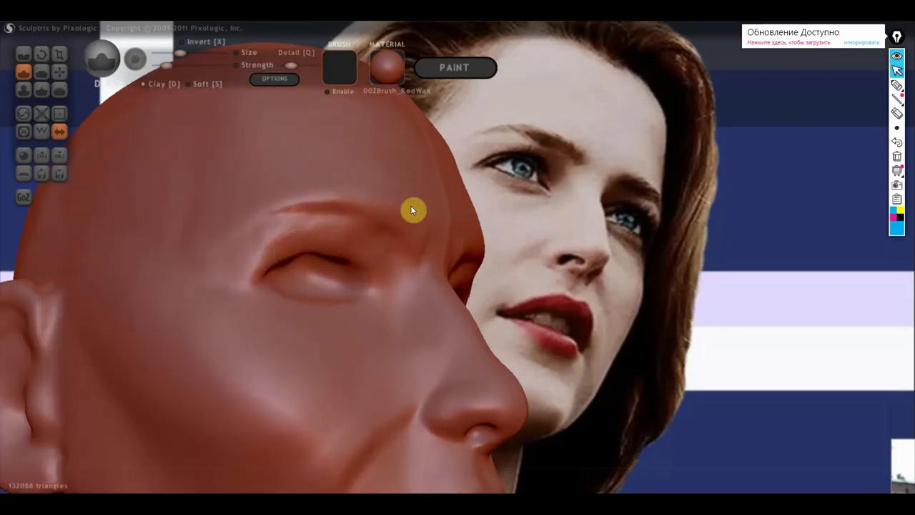
Reshape and smooth the bump at the eye socket, then tilt the head to inspect it.
{"action": "left_click_drag", "start_coordinate": [586, 194], "coordinate": [355, 222]}
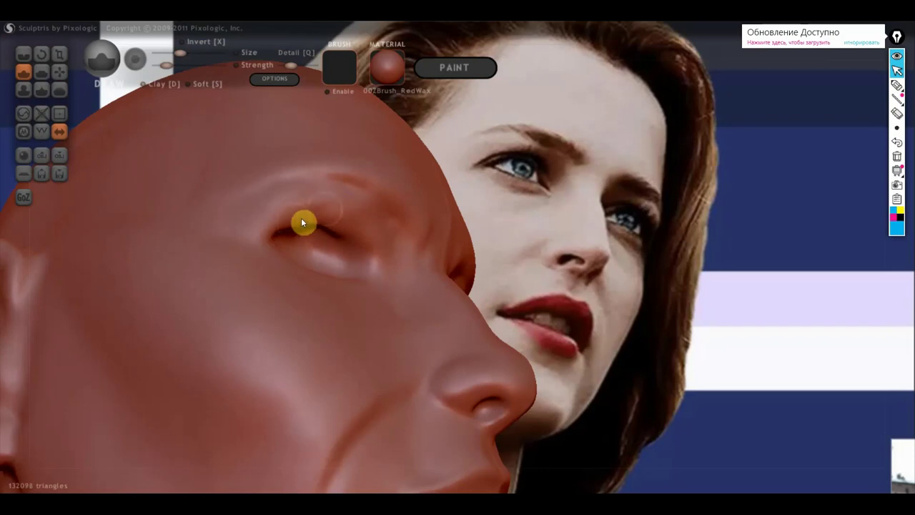
{"action": "left_click_drag", "start_coordinate": [268, 213], "coordinate": [249, 234]}
{"action": "mouse_move", "coordinate": [411, 237]}
{"action": "right_mouse_down"}
{"action": "mouse_move", "coordinate": [429, 287]}
{"action": "mouse_move", "coordinate": [403, 288]}
{"action": "right_mouse_up"}
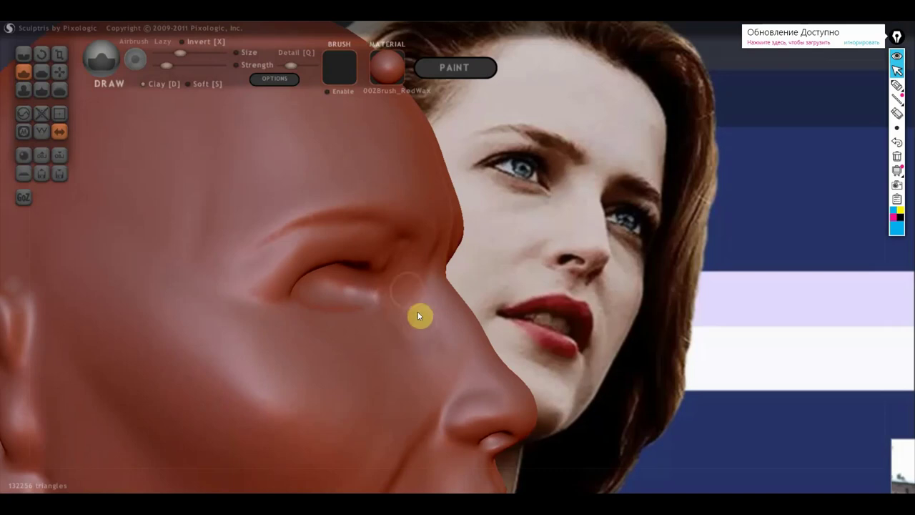
{"action": "mouse_move", "coordinate": [391, 305]}
{"action": "right_mouse_down"}
{"action": "mouse_move", "coordinate": [319, 316]}
{"action": "mouse_move", "coordinate": [326, 341]}
{"action": "mouse_move", "coordinate": [384, 294]}
{"action": "right_mouse_up"}
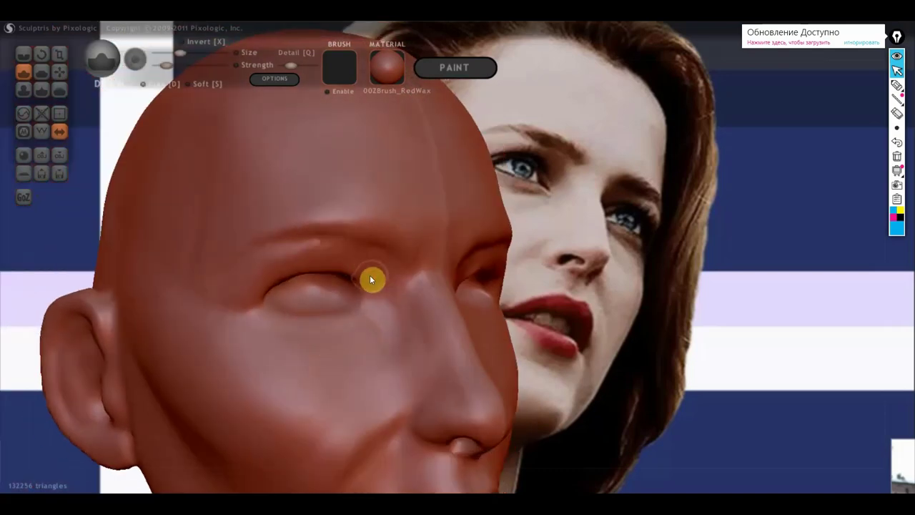
{"action": "left_click", "coordinate": [26, 56]}
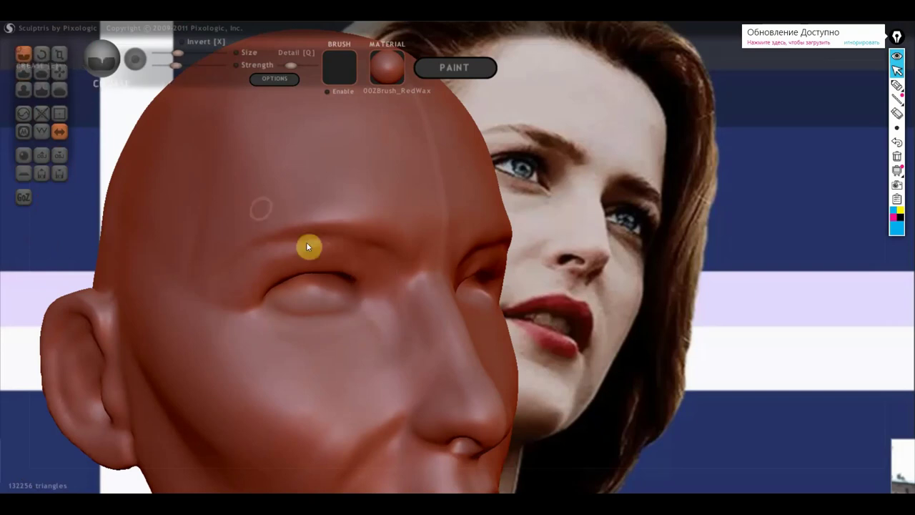
{"action": "scroll", "coordinate": [366, 286], "scroll_direction": "down", "scroll_amount": 2}
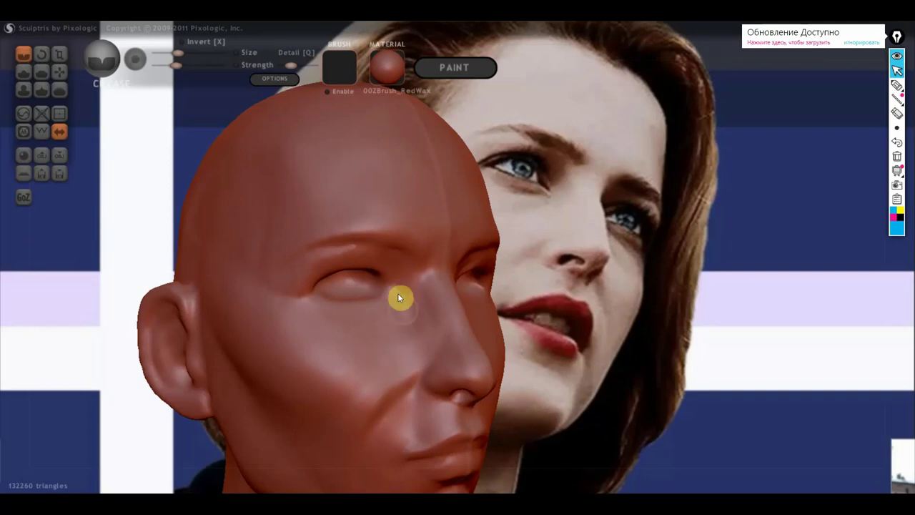
{"action": "right_click_drag", "start_coordinate": [407, 315], "coordinate": [417, 325]}
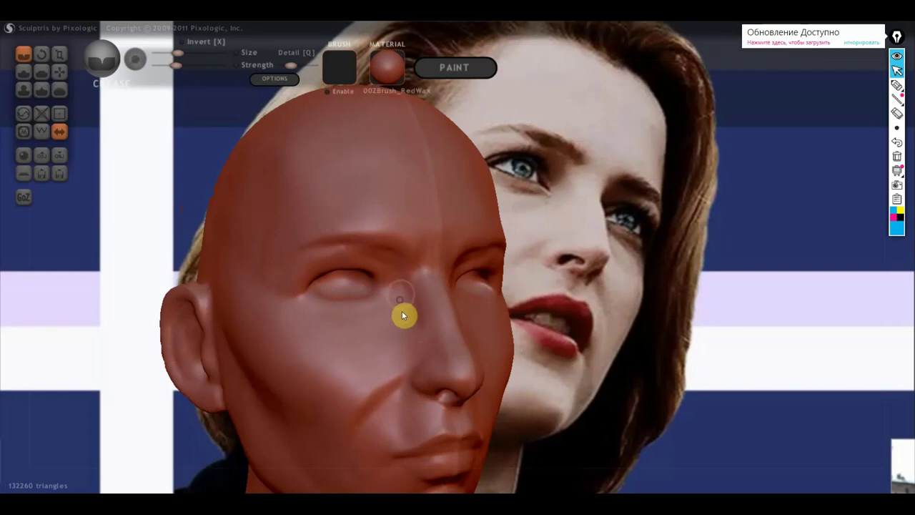
{"action": "mouse_move", "coordinate": [360, 343]}
{"action": "right_mouse_down"}
{"action": "mouse_move", "coordinate": [393, 351]}
{"action": "mouse_move", "coordinate": [351, 351]}
{"action": "mouse_move", "coordinate": [361, 352]}
{"action": "right_mouse_up"}
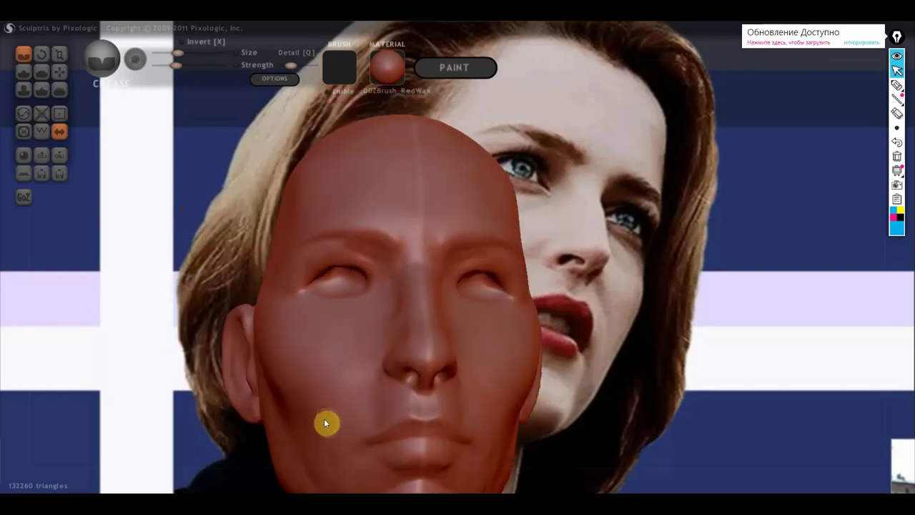
{"action": "scroll", "coordinate": [324, 423], "scroll_direction": "down", "scroll_amount": 2}
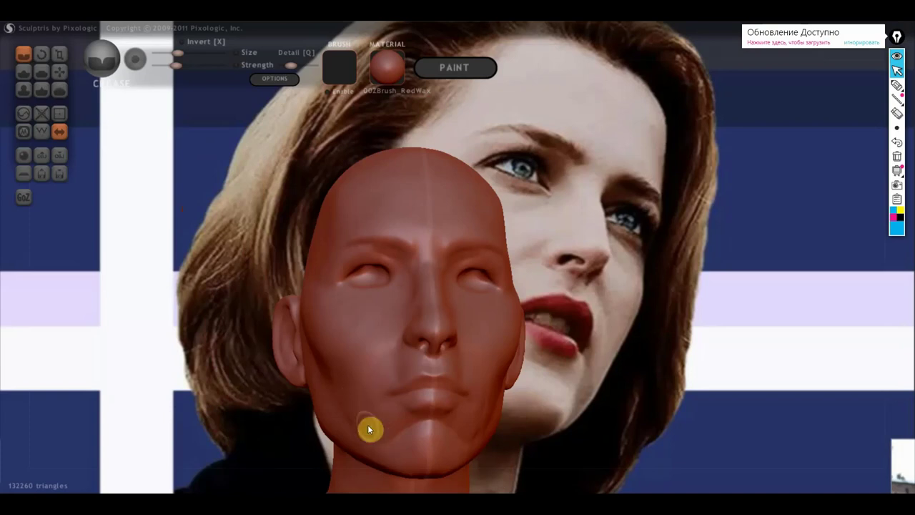
{"action": "right_click_drag", "start_coordinate": [404, 447], "coordinate": [557, 463]}
{"action": "left_click", "coordinate": [59, 72]}
Pull the head's surface with Grab, then undo the accidental stretch with two Ctrl+Z.
{"action": "mouse_move", "coordinate": [350, 336]}
{"action": "left_mouse_down"}
{"action": "mouse_move", "coordinate": [397, 154]}
{"action": "mouse_move", "coordinate": [482, 206]}
{"action": "left_mouse_up"}
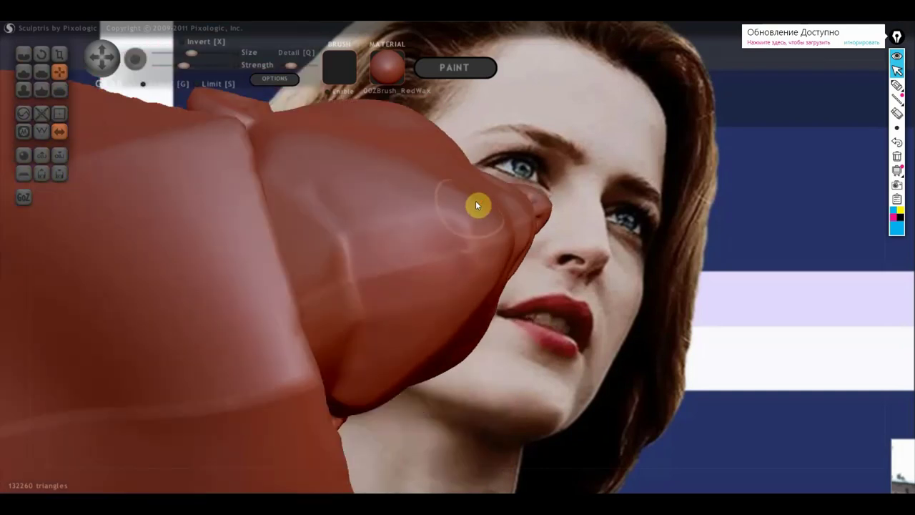
{"action": "mouse_move", "coordinate": [474, 204]}
{"action": "left_mouse_down"}
{"action": "mouse_move", "coordinate": [474, 310]}
{"action": "mouse_move", "coordinate": [412, 310]}
{"action": "mouse_move", "coordinate": [479, 220]}
{"action": "left_mouse_up"}
{"action": "key", "text": "ctrl+z"}
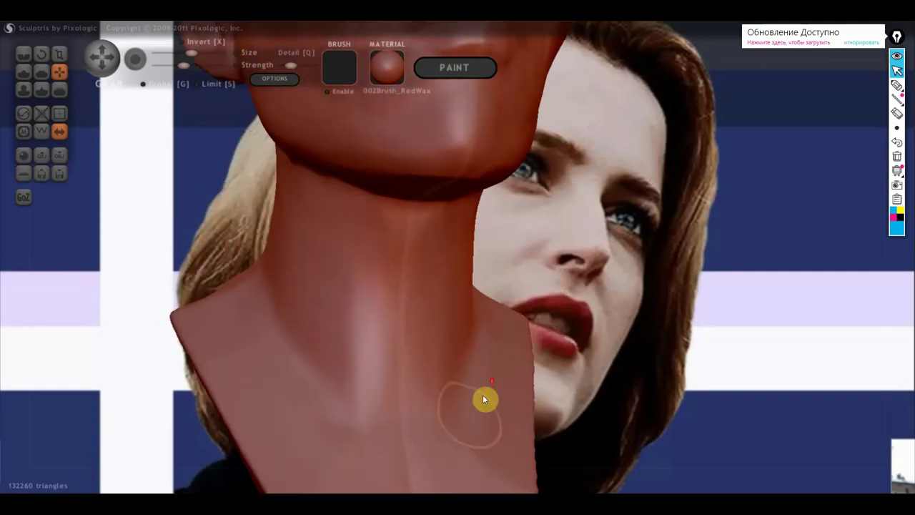
{"action": "key", "text": "ctrl+z"}
{"action": "key", "text": "ctrl+z"}
{"action": "key", "text": "ctrl+z"}
Orbit from side profile back to a straight front view, zooming out.
{"action": "left_click_drag", "start_coordinate": [454, 353], "coordinate": [588, 359]}
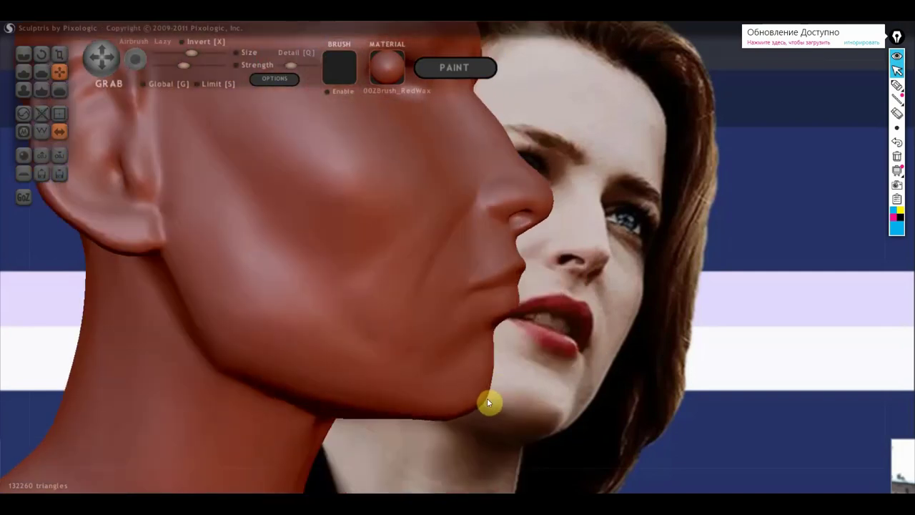
{"action": "mouse_move", "coordinate": [478, 402]}
{"action": "left_mouse_down"}
{"action": "mouse_move", "coordinate": [388, 456]}
{"action": "mouse_move", "coordinate": [409, 402]}
{"action": "left_mouse_up"}
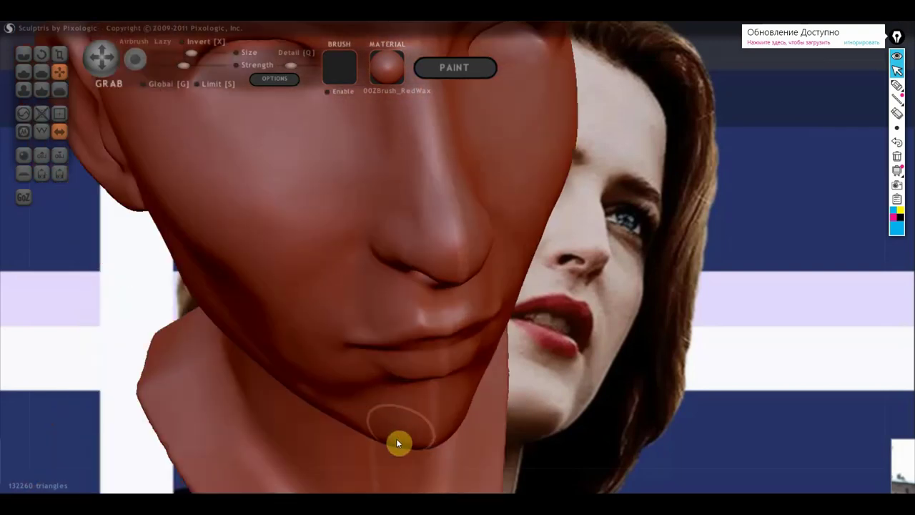
{"action": "mouse_move", "coordinate": [384, 429]}
{"action": "right_mouse_down"}
{"action": "mouse_move", "coordinate": [424, 405]}
{"action": "mouse_move", "coordinate": [379, 367]}
{"action": "right_mouse_up"}
{"action": "scroll", "coordinate": [377, 382], "scroll_direction": "down", "scroll_amount": 5}
{"action": "scroll", "coordinate": [461, 375], "scroll_direction": "down", "scroll_amount": 2}
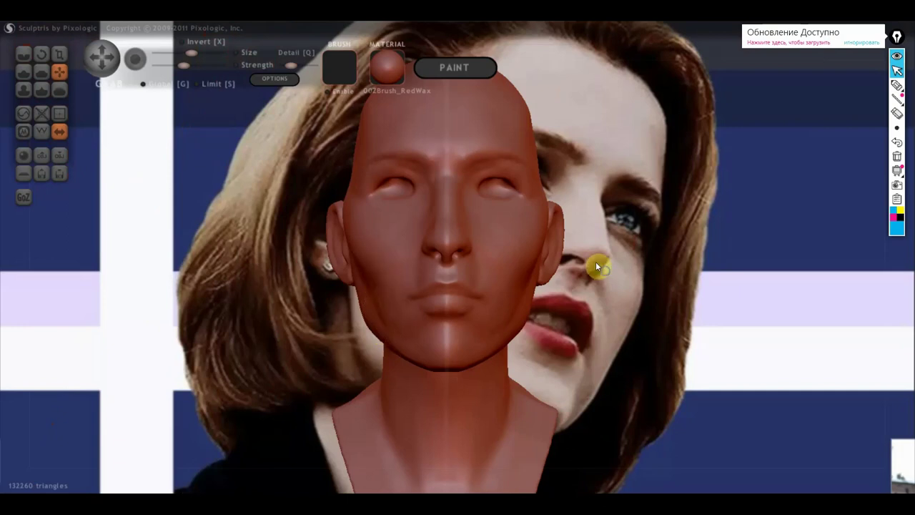
{"action": "left_click_drag", "start_coordinate": [595, 262], "coordinate": [608, 276], "text": "shift"}
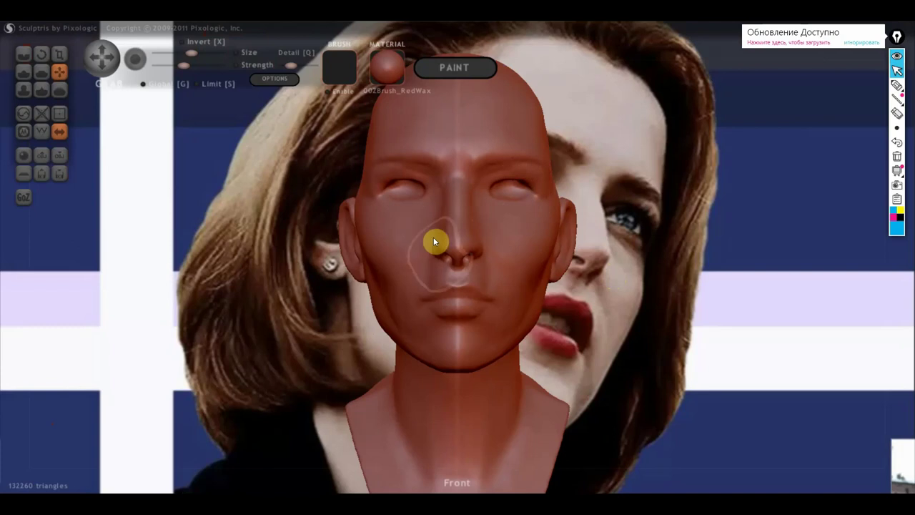
Turn the head through side, front and three-quarter views to compare with the reference.
{"action": "mouse_move", "coordinate": [431, 345]}
{"action": "left_mouse_down"}
{"action": "mouse_move", "coordinate": [582, 309]}
{"action": "mouse_move", "coordinate": [682, 308]}
{"action": "left_mouse_up"}
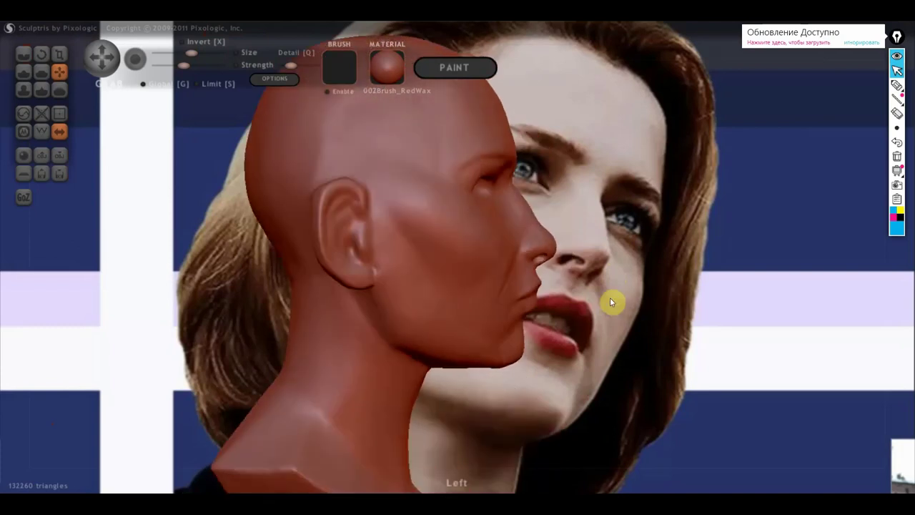
{"action": "scroll", "coordinate": [599, 303], "scroll_direction": "down", "scroll_amount": 3}
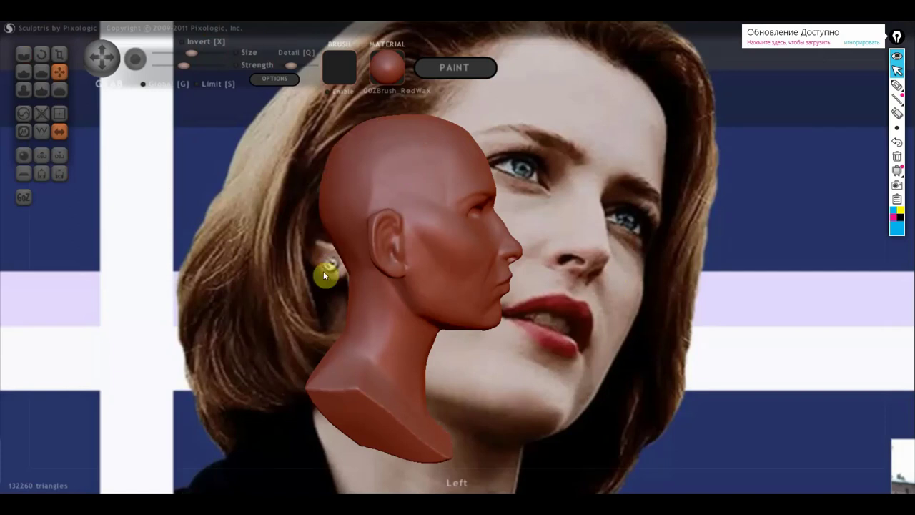
{"action": "mouse_move", "coordinate": [405, 378]}
{"action": "left_mouse_down"}
{"action": "mouse_move", "coordinate": [510, 408]}
{"action": "mouse_move", "coordinate": [347, 406]}
{"action": "mouse_move", "coordinate": [555, 384]}
{"action": "left_mouse_up"}
{"action": "scroll", "coordinate": [525, 336], "scroll_direction": "up", "scroll_amount": 3}
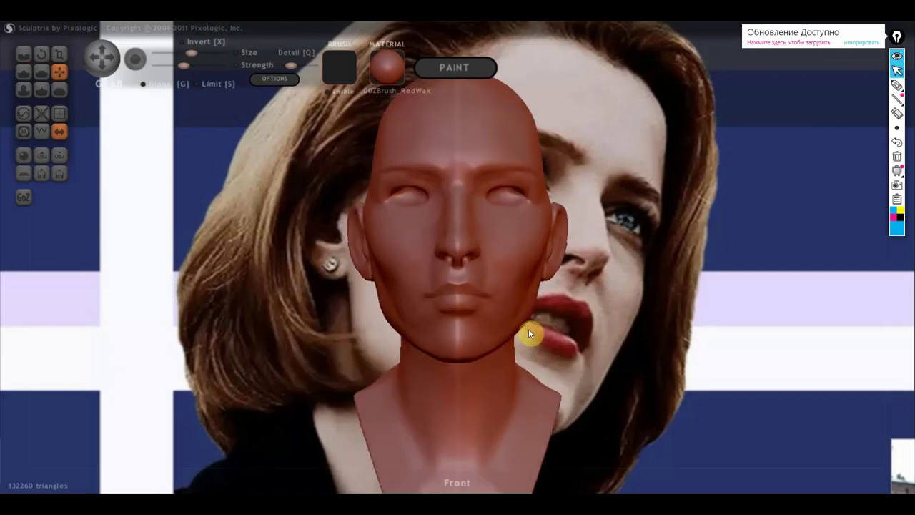
{"action": "mouse_move", "coordinate": [528, 329]}
{"action": "left_mouse_down"}
{"action": "mouse_move", "coordinate": [582, 316]}
{"action": "mouse_move", "coordinate": [630, 334]}
{"action": "mouse_move", "coordinate": [676, 316]}
{"action": "mouse_move", "coordinate": [720, 317]}
{"action": "mouse_move", "coordinate": [592, 322]}
{"action": "mouse_move", "coordinate": [609, 317]}
{"action": "left_mouse_up"}
{"action": "scroll", "coordinate": [597, 318], "scroll_direction": "down", "scroll_amount": 2}
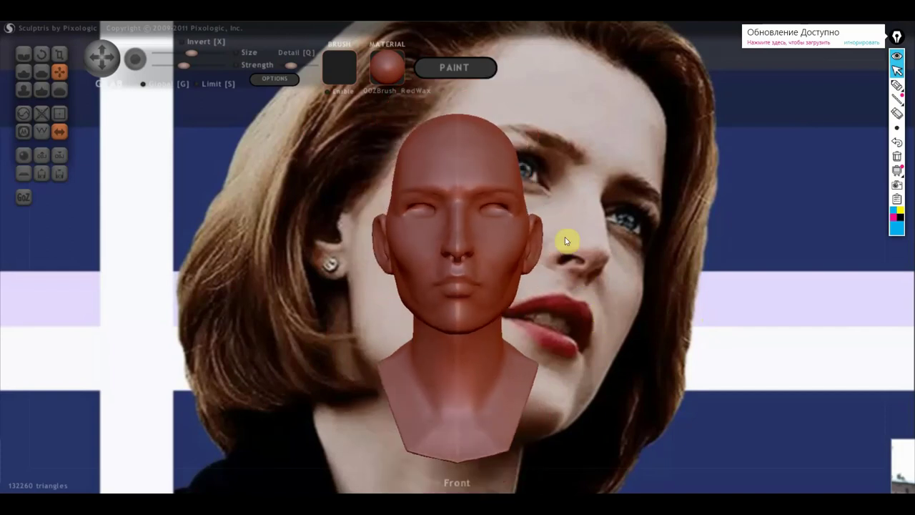
{"action": "left_click", "coordinate": [896, 84]}
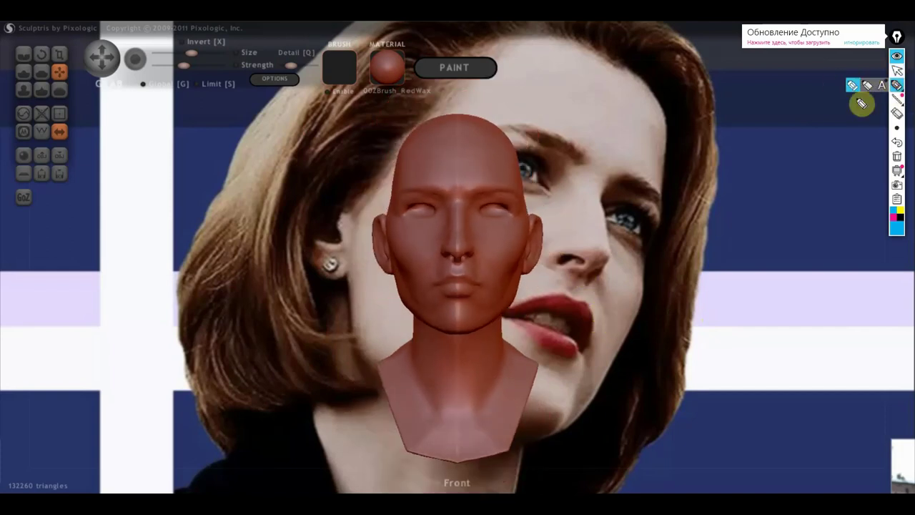
Sketch the jawline, head outline, vertical center guides and a forehead mark over the face.
{"action": "left_click_drag", "start_coordinate": [381, 225], "coordinate": [444, 332]}
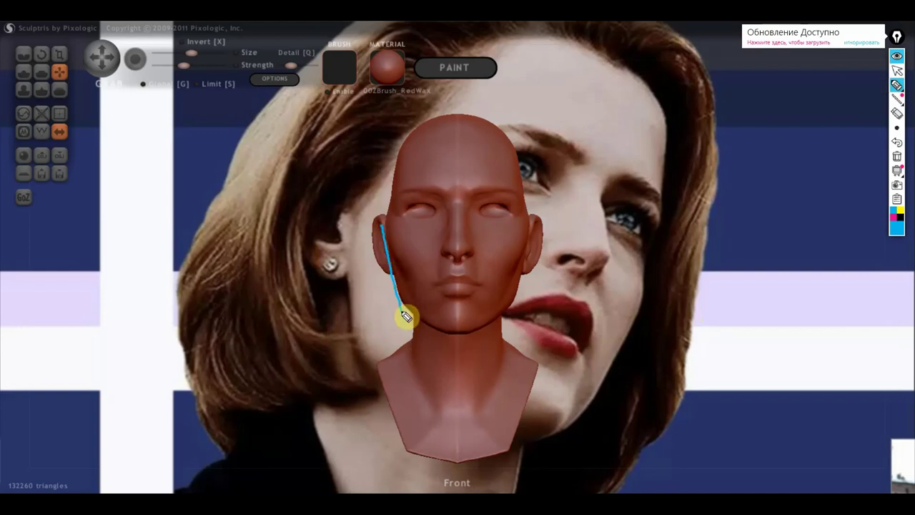
{"action": "mouse_move", "coordinate": [383, 218]}
{"action": "left_mouse_down"}
{"action": "mouse_move", "coordinate": [498, 133]}
{"action": "mouse_move", "coordinate": [481, 336]}
{"action": "mouse_move", "coordinate": [462, 335]}
{"action": "left_mouse_up"}
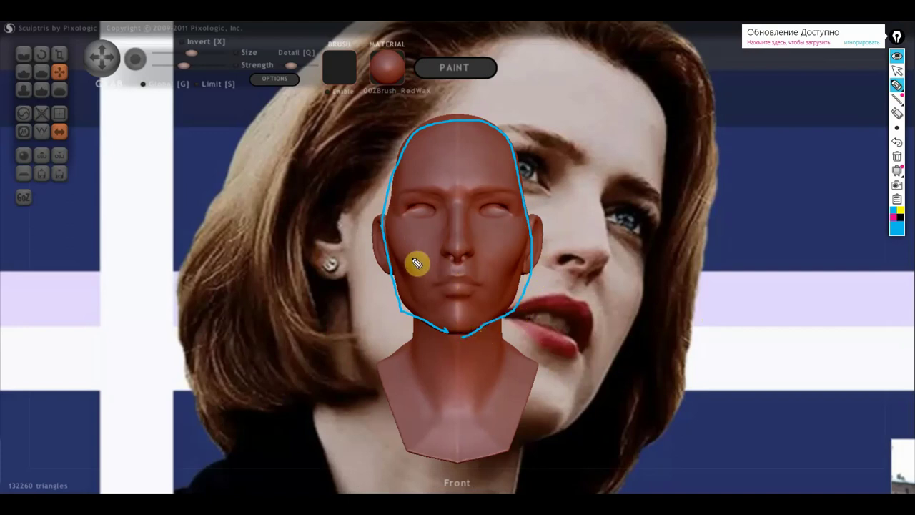
{"action": "left_click_drag", "start_coordinate": [418, 179], "coordinate": [436, 312]}
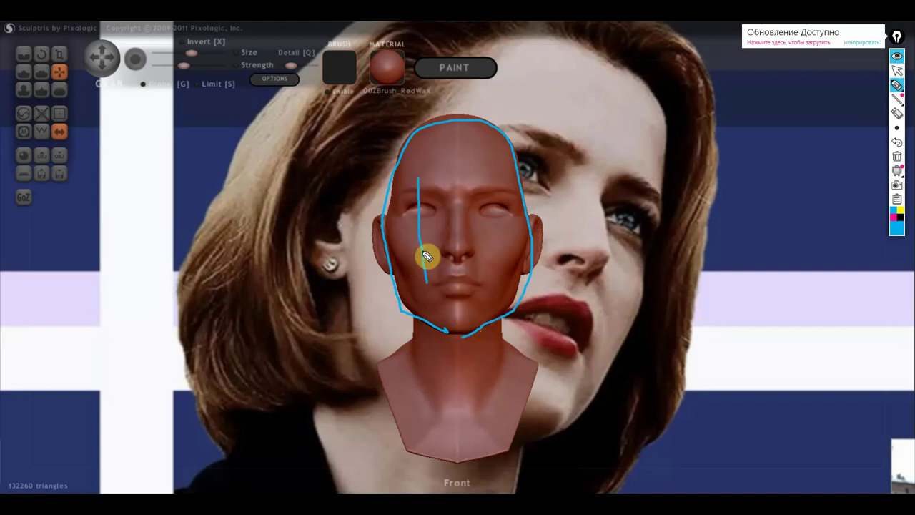
{"action": "mouse_move", "coordinate": [444, 200]}
{"action": "left_mouse_down"}
{"action": "mouse_move", "coordinate": [455, 309]}
{"action": "mouse_move", "coordinate": [441, 288]}
{"action": "left_mouse_up"}
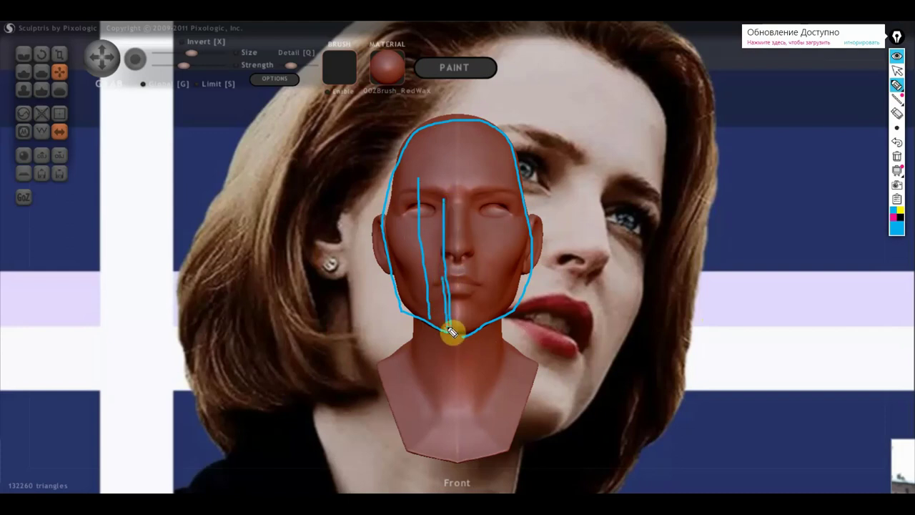
{"action": "mouse_move", "coordinate": [433, 283]}
{"action": "left_mouse_down"}
{"action": "mouse_move", "coordinate": [445, 288]}
{"action": "mouse_move", "coordinate": [468, 258]}
{"action": "left_mouse_up"}
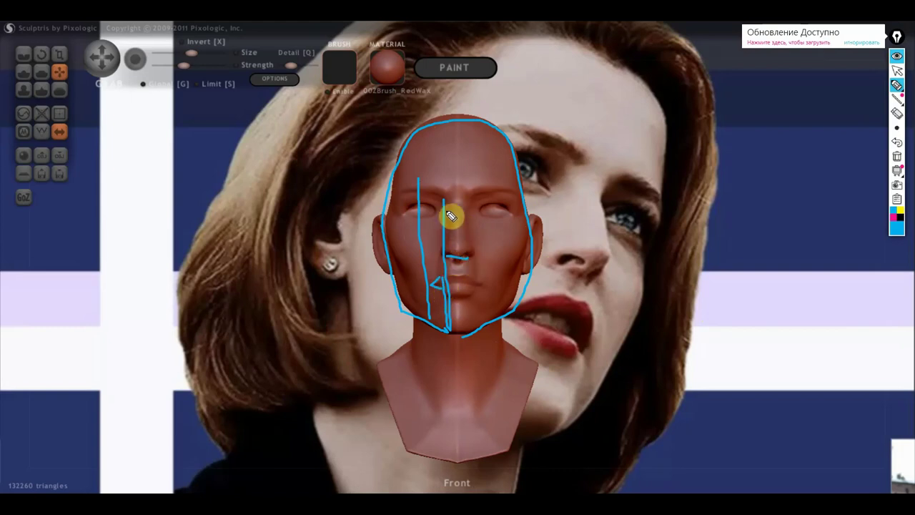
{"action": "mouse_move", "coordinate": [392, 190]}
{"action": "left_mouse_down"}
{"action": "mouse_move", "coordinate": [446, 193]}
{"action": "mouse_move", "coordinate": [446, 212]}
{"action": "mouse_move", "coordinate": [469, 209]}
{"action": "mouse_move", "coordinate": [447, 207]}
{"action": "left_mouse_up"}
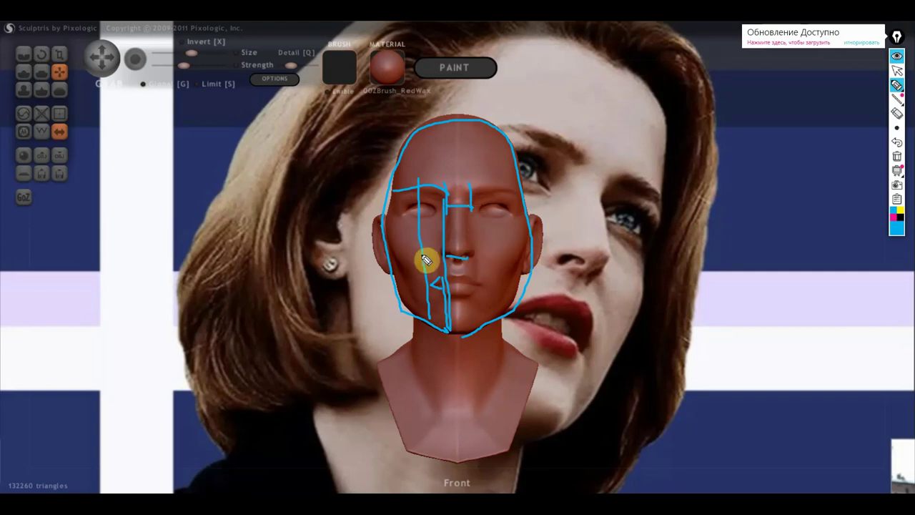
Draw cheek and cheekbone lines on the bust and mark the lip and cheek lines on the photo.
{"action": "left_click_drag", "start_coordinate": [387, 238], "coordinate": [414, 284]}
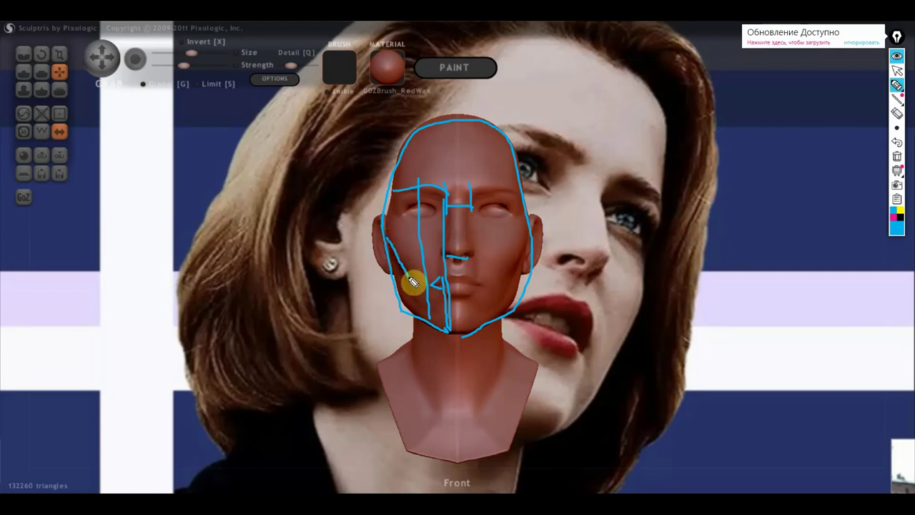
{"action": "left_click_drag", "start_coordinate": [390, 210], "coordinate": [421, 243]}
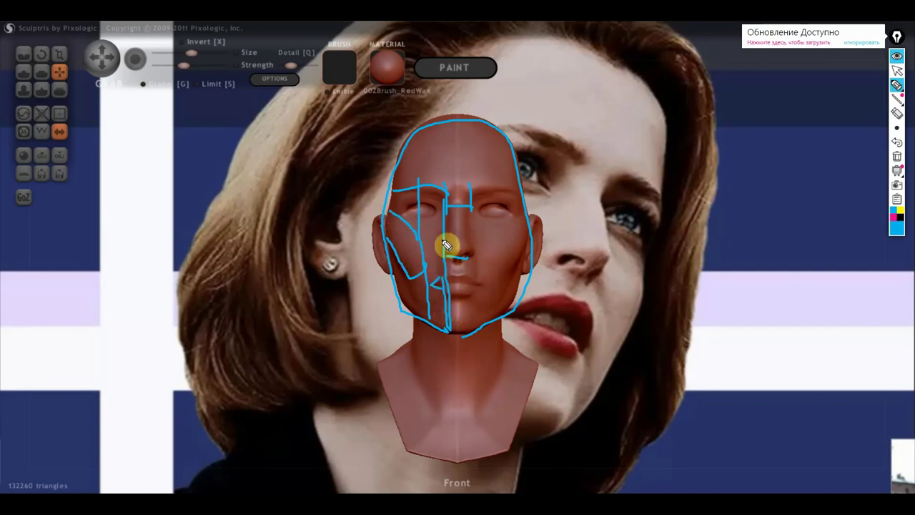
{"action": "left_click_drag", "start_coordinate": [436, 276], "coordinate": [424, 290]}
{"action": "mouse_move", "coordinate": [597, 273]}
{"action": "left_mouse_down"}
{"action": "mouse_move", "coordinate": [613, 319]}
{"action": "mouse_move", "coordinate": [613, 367]}
{"action": "left_mouse_up"}
{"action": "mouse_move", "coordinate": [606, 233]}
{"action": "left_mouse_down"}
{"action": "mouse_move", "coordinate": [620, 259]}
{"action": "mouse_move", "coordinate": [643, 265]}
{"action": "mouse_move", "coordinate": [612, 235]}
{"action": "mouse_move", "coordinate": [650, 259]}
{"action": "left_mouse_up"}
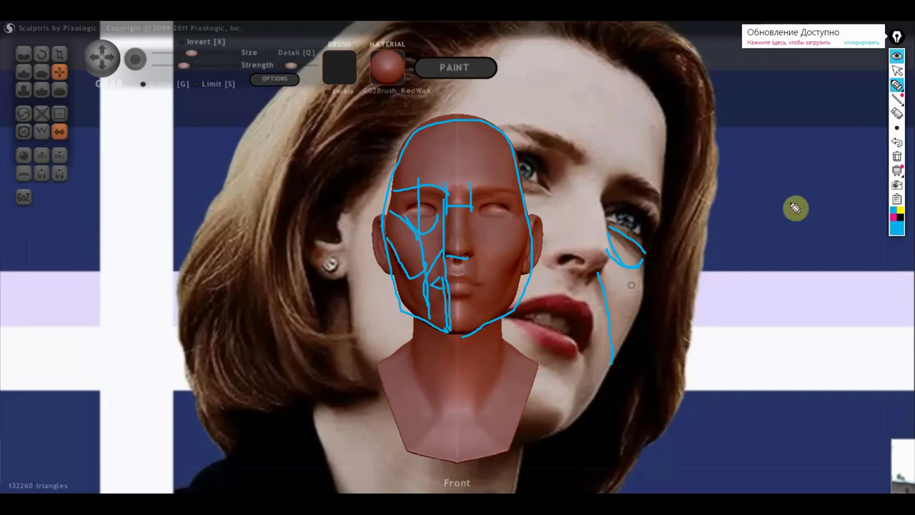
{"action": "left_click", "coordinate": [896, 70]}
Turn the bust back to face front, free of the guide sketch.
{"action": "mouse_move", "coordinate": [684, 248]}
{"action": "left_mouse_down"}
{"action": "mouse_move", "coordinate": [656, 262]}
{"action": "mouse_move", "coordinate": [663, 264]}
{"action": "left_mouse_up"}
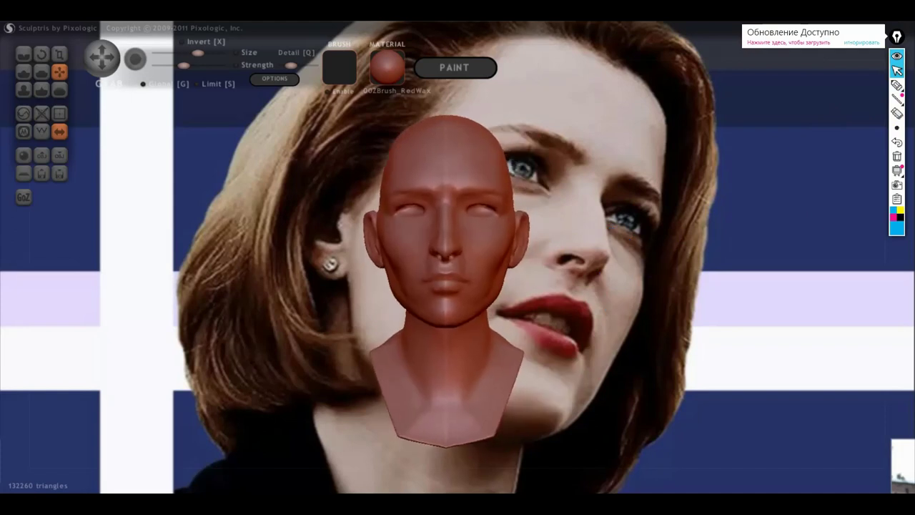